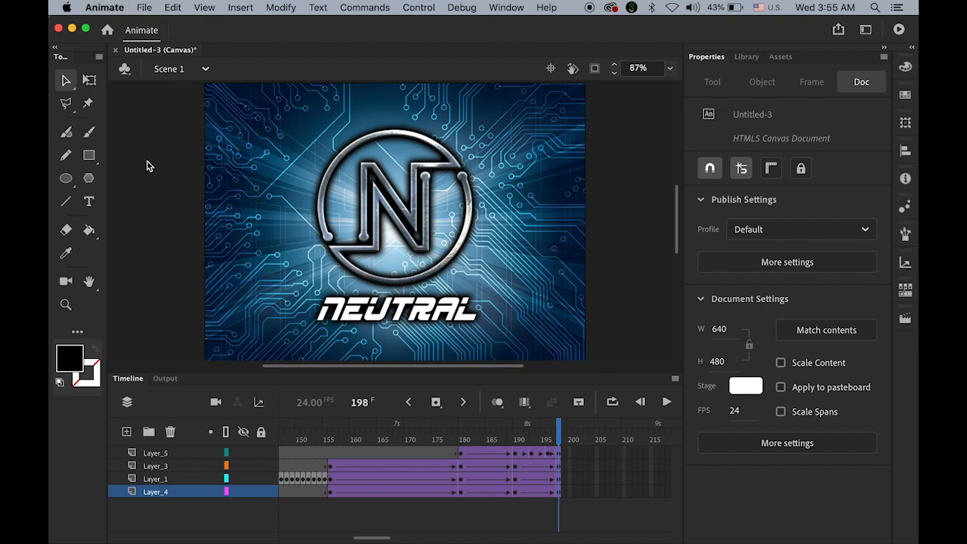
Play the NEUTRAL logo animation on the timeline
key("Return")
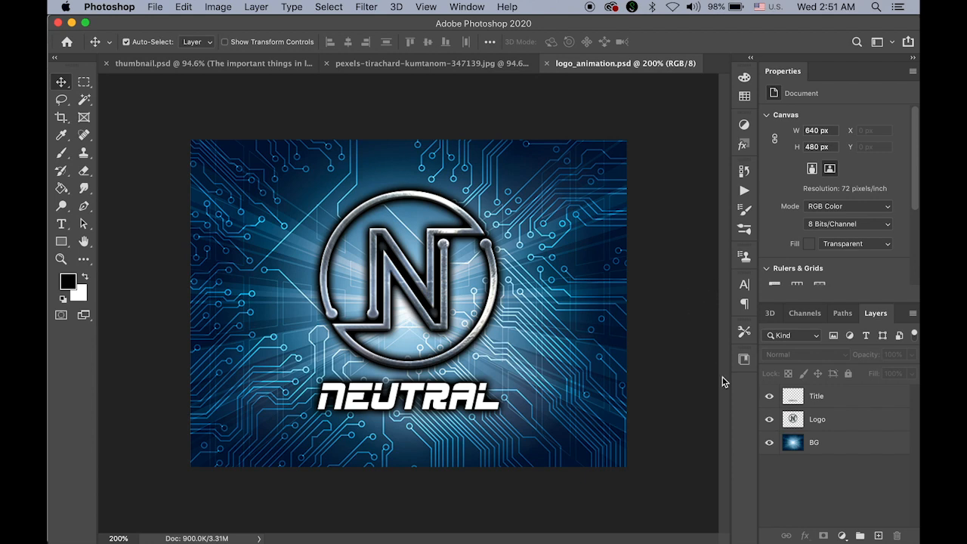
Hide and show the BG, Logo and Title layers one by one to examine what each contains
left_click(768, 444)
left_click(768, 444)
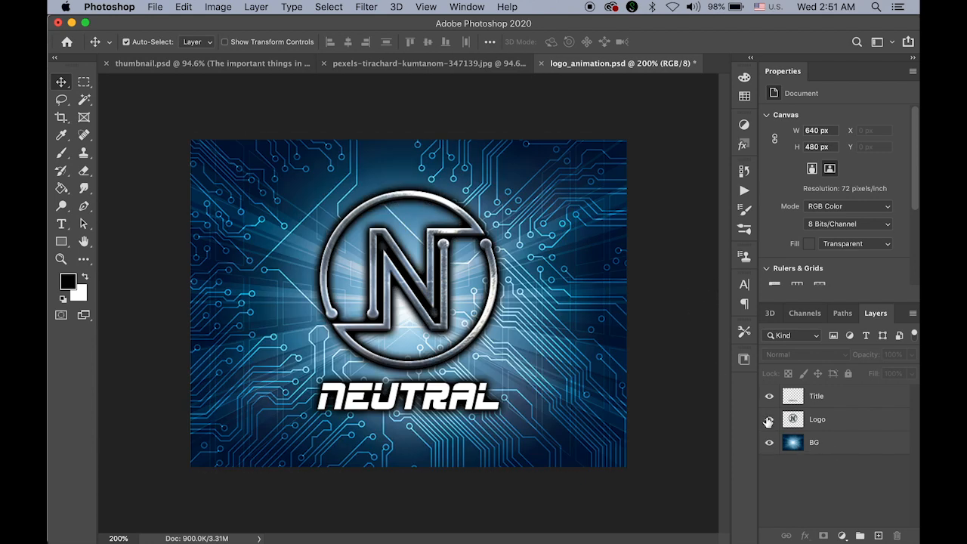
left_click(768, 420)
left_click(767, 419)
left_click(768, 398)
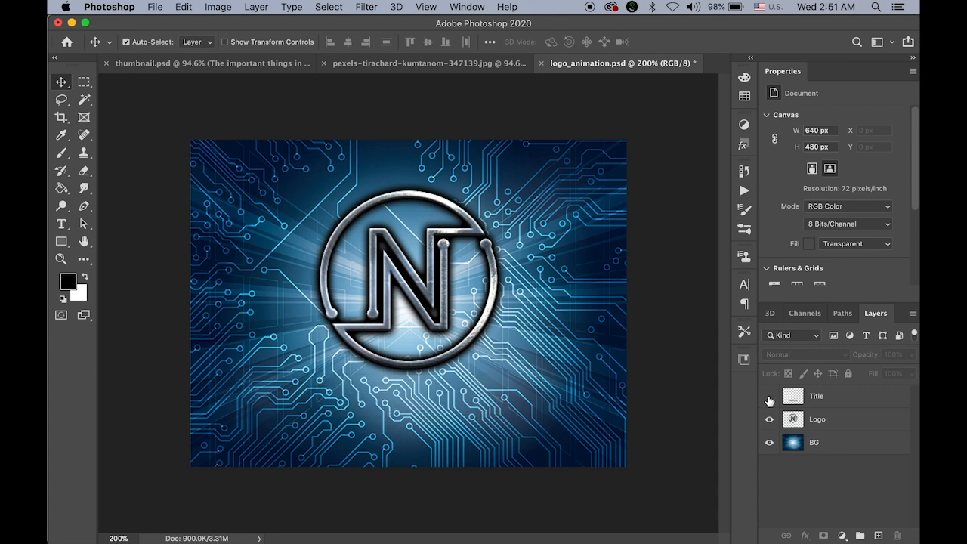
left_click(768, 398)
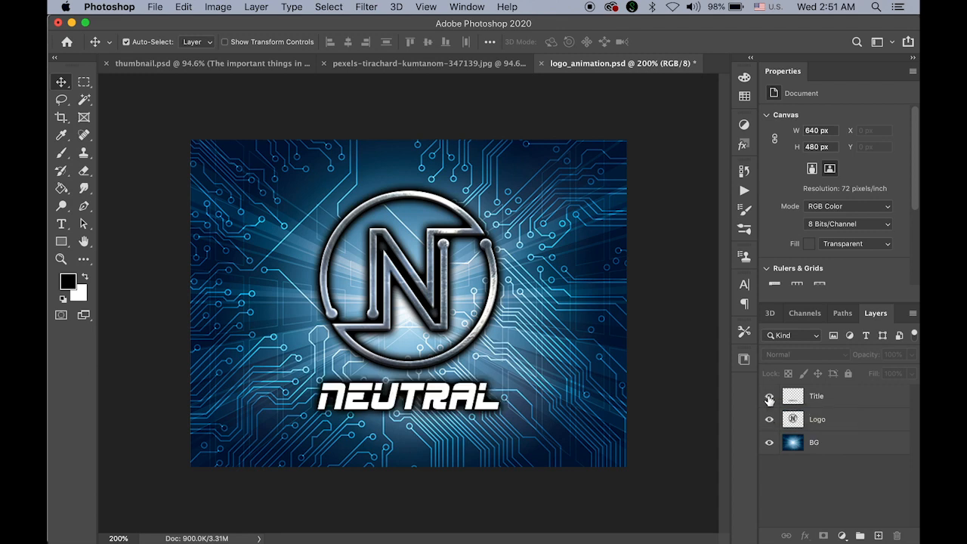
Switch to Illustrator and create a new portrait Letter document, 612 x 792 pt
mouse_move(536, 541)
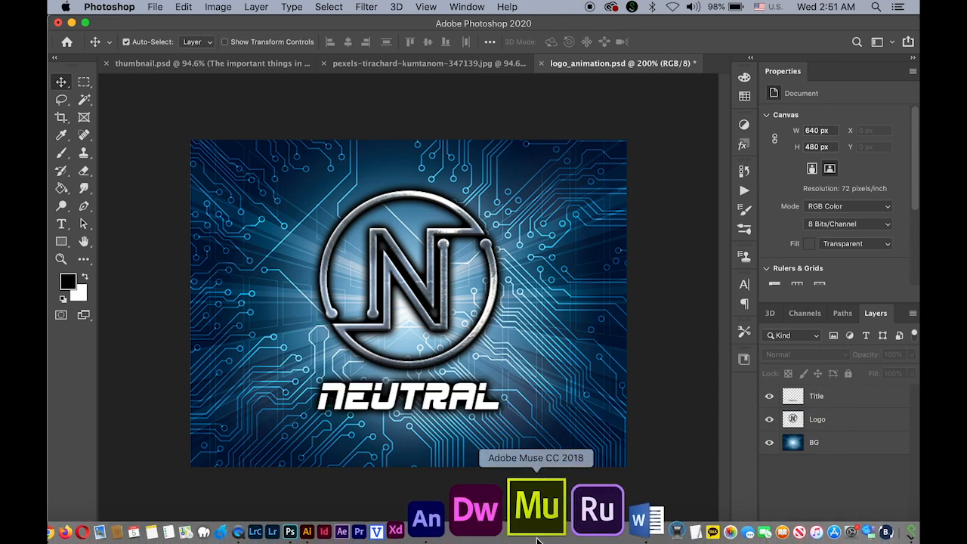
left_click(390, 520)
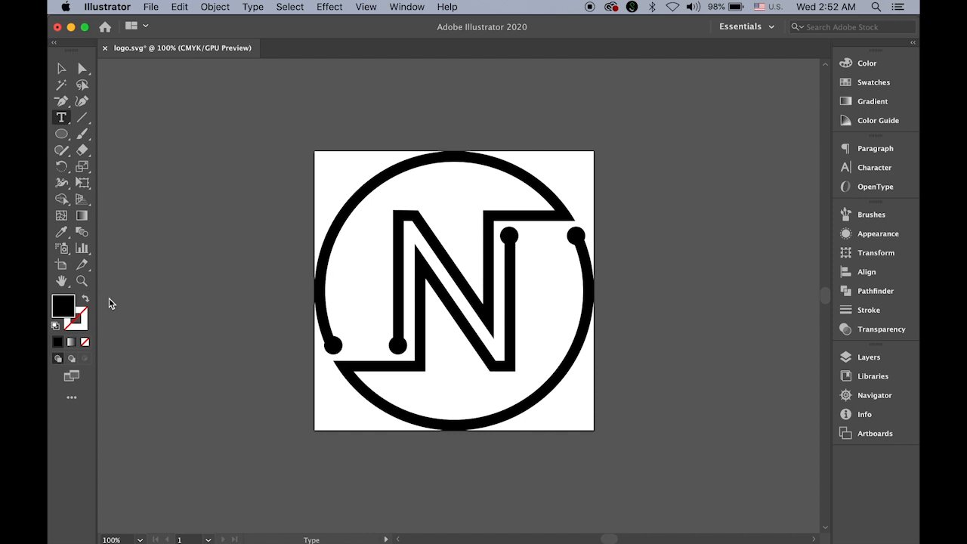
left_click(151, 7)
left_click(163, 24)
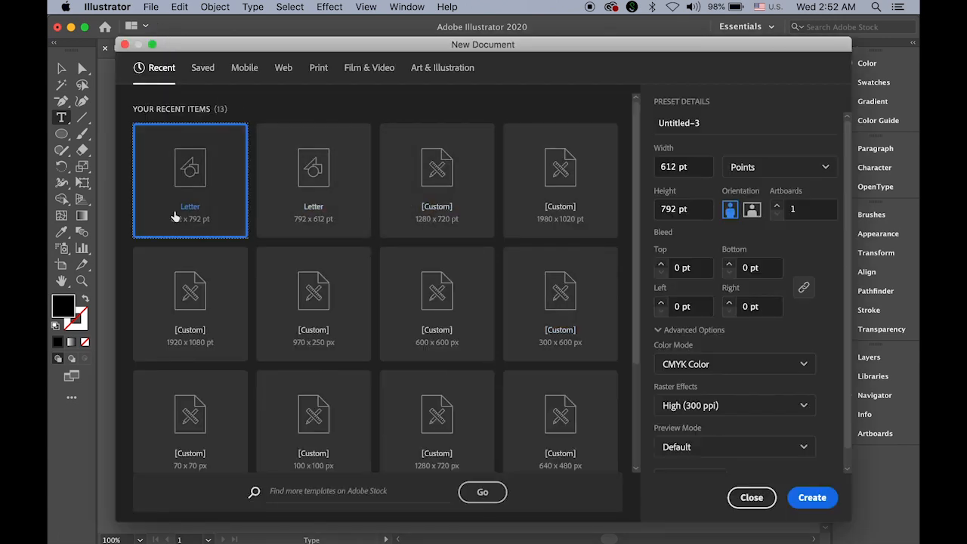
left_click(812, 498)
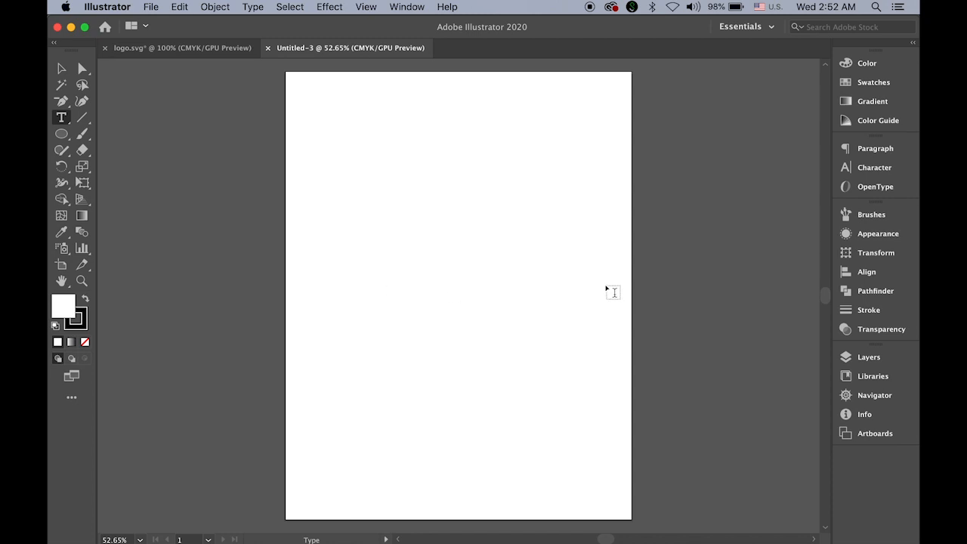
Set the text font to Code Bold and the font size to 200 pt
left_click(864, 169)
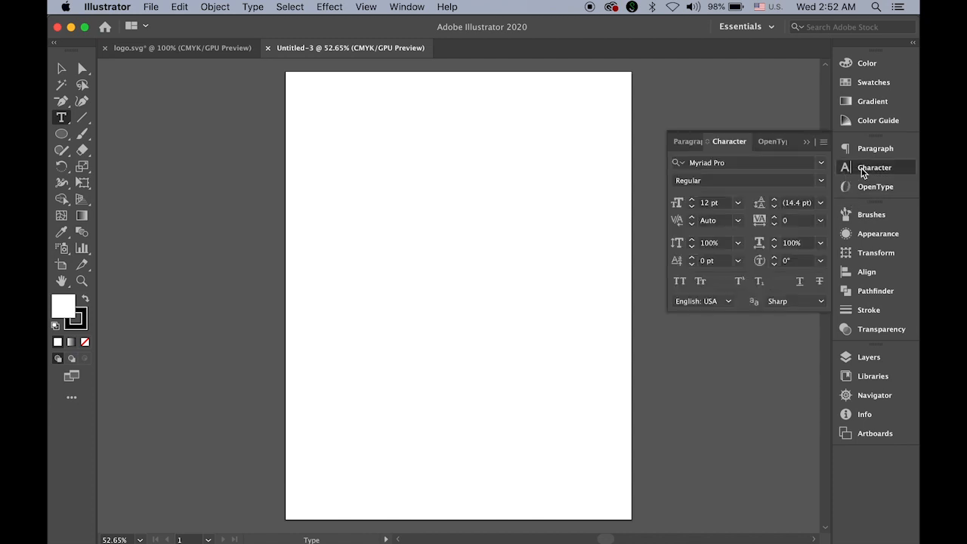
left_click(822, 164)
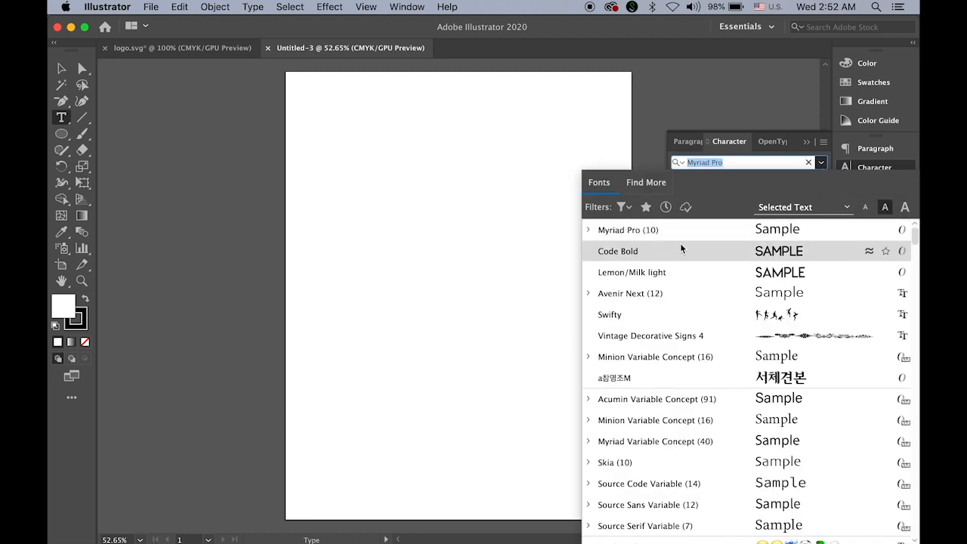
left_click(669, 254)
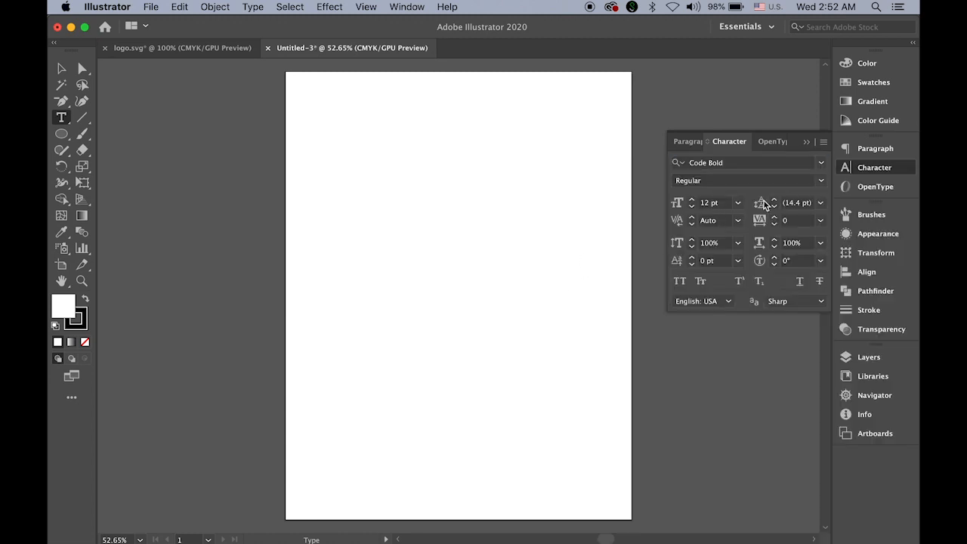
left_click(704, 204)
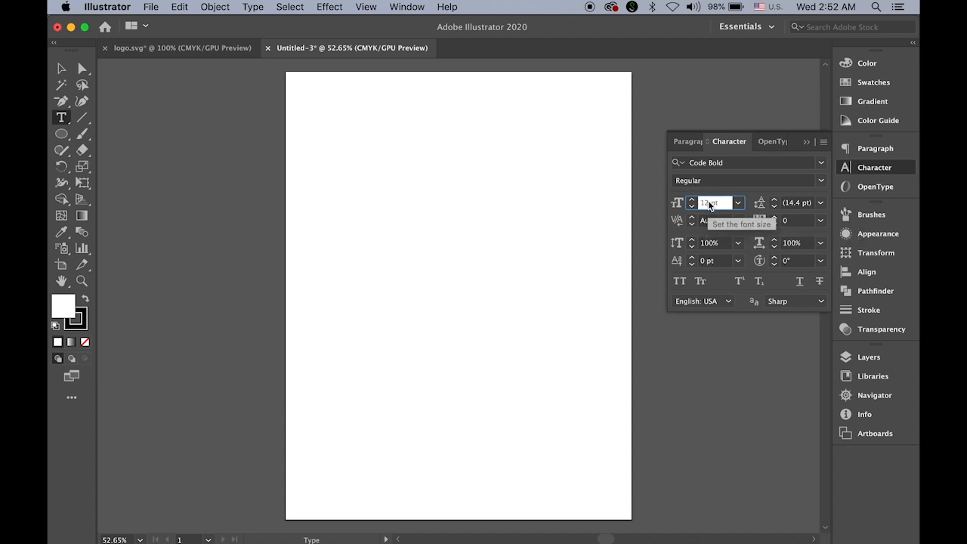
left_click_drag(710, 204, 684, 202)
type("200")
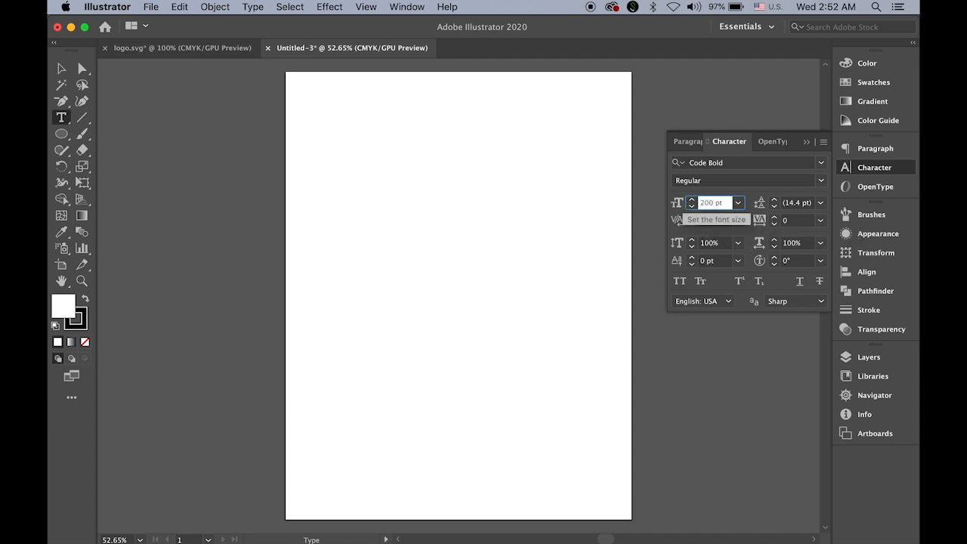
key("Return")
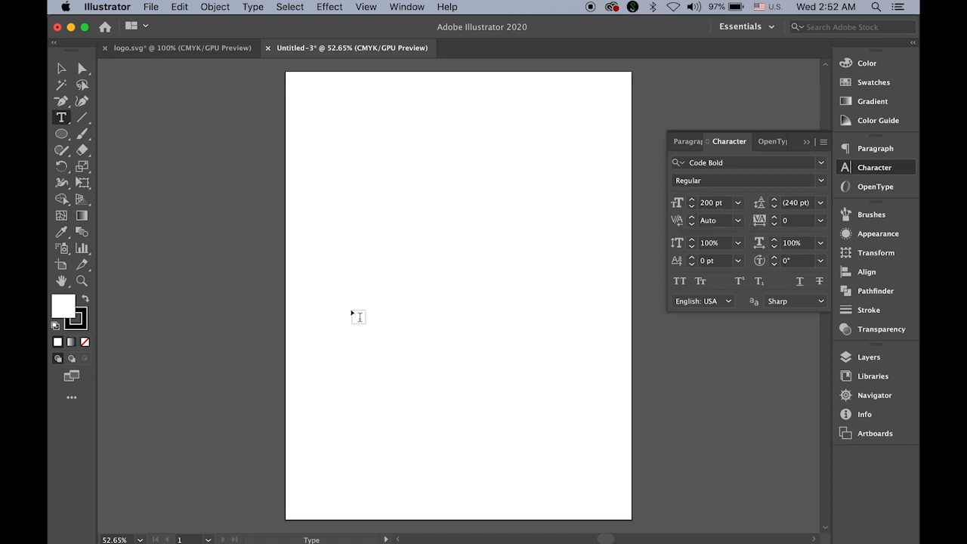
Add the letter N as text on the artboard and move it to the horizontal middle
left_click(355, 304)
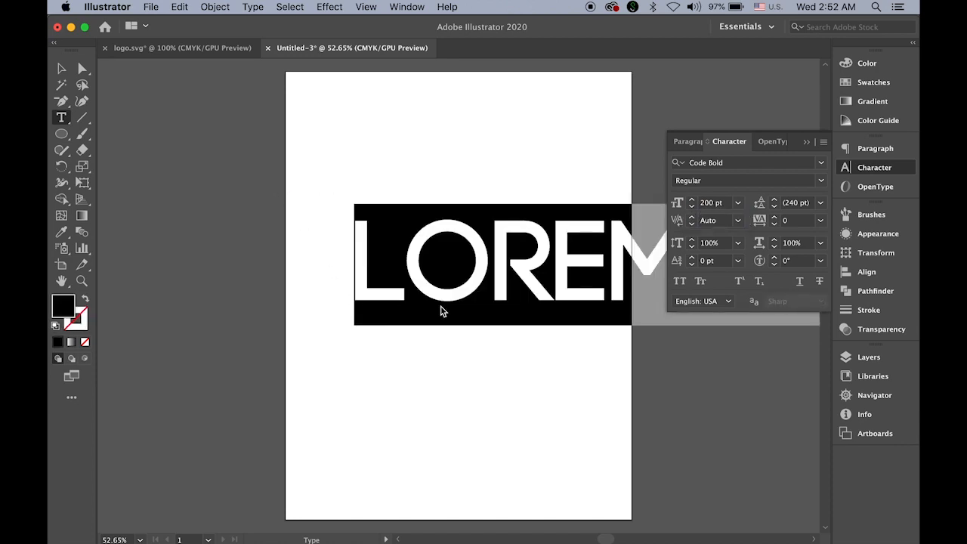
type("N")
left_click(62, 68)
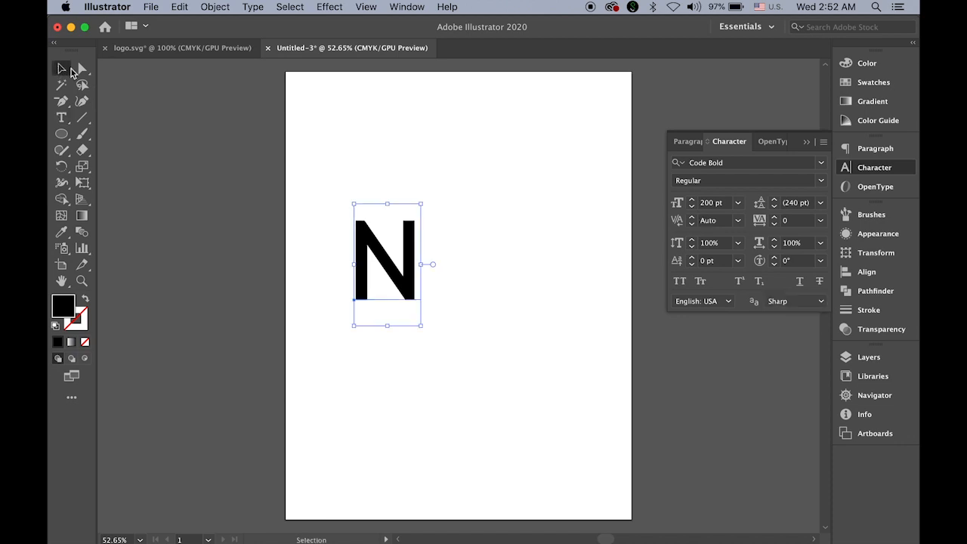
left_click_drag(401, 277, 461, 278)
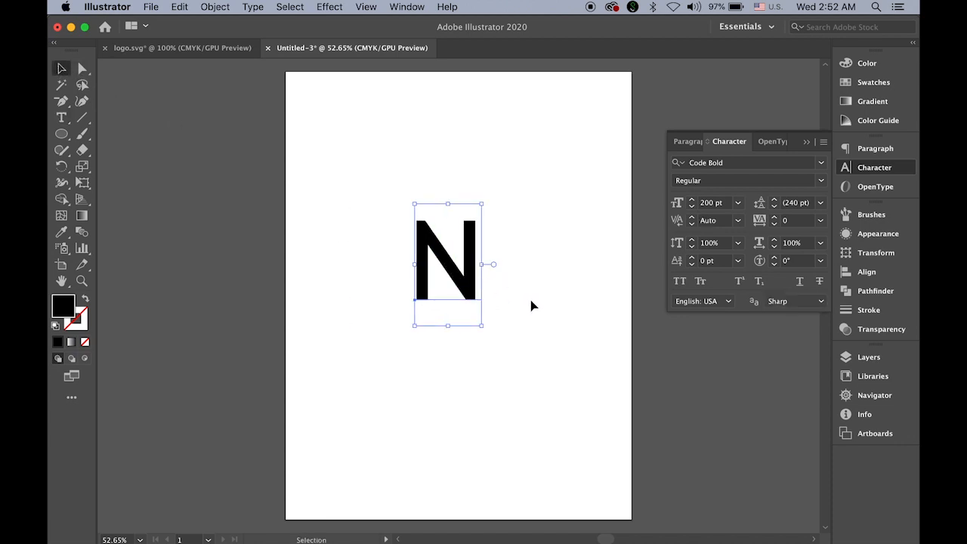
Check the reference design in logo.svg, then return to the new document and convert the N text to outlines
left_click(205, 50)
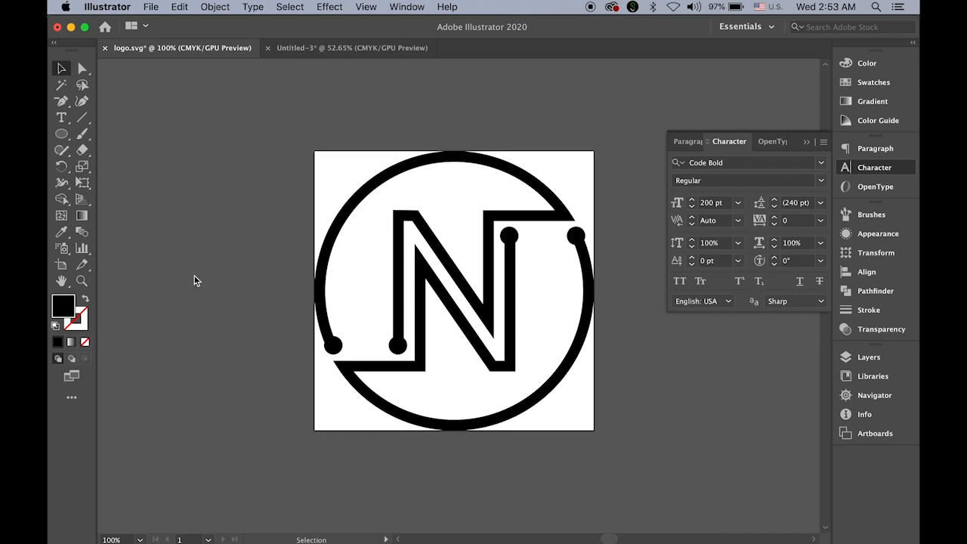
left_click(371, 50)
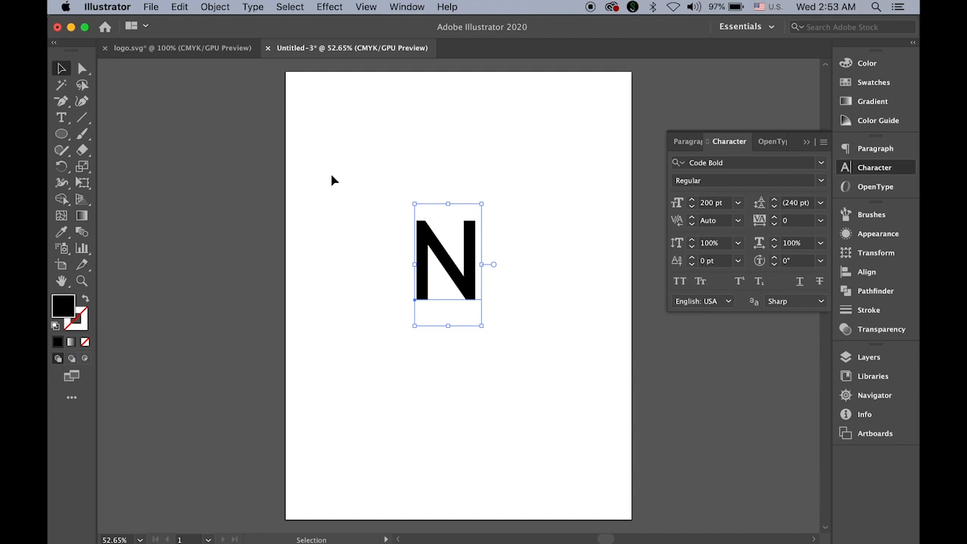
left_click(251, 6)
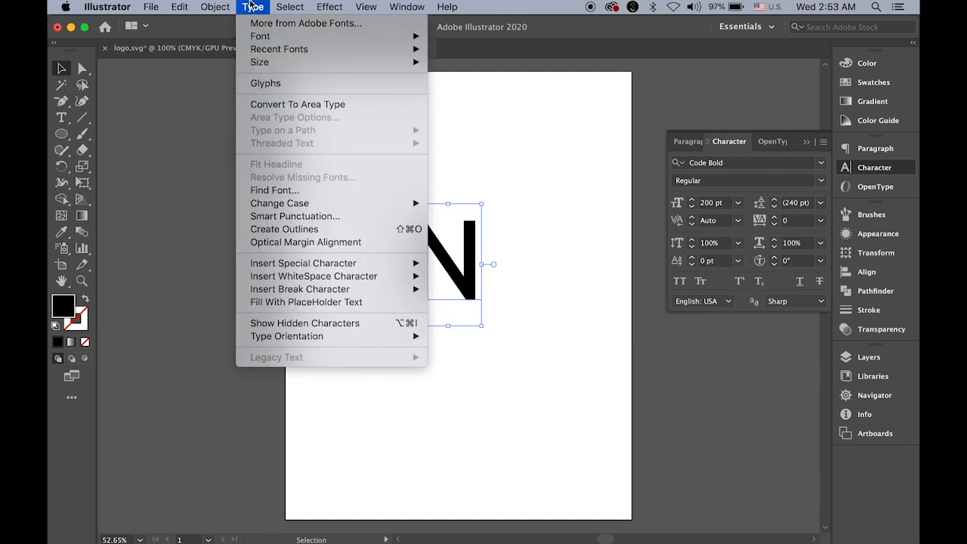
left_click(337, 229)
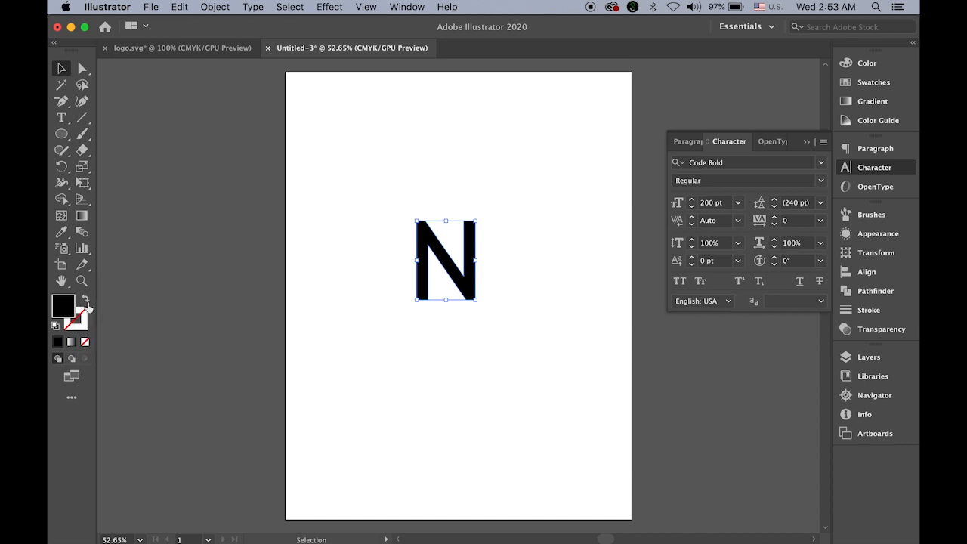
Swap the N's fill and stroke so only a black outline remains, and set the stroke weight to 10 pt
left_click(86, 301)
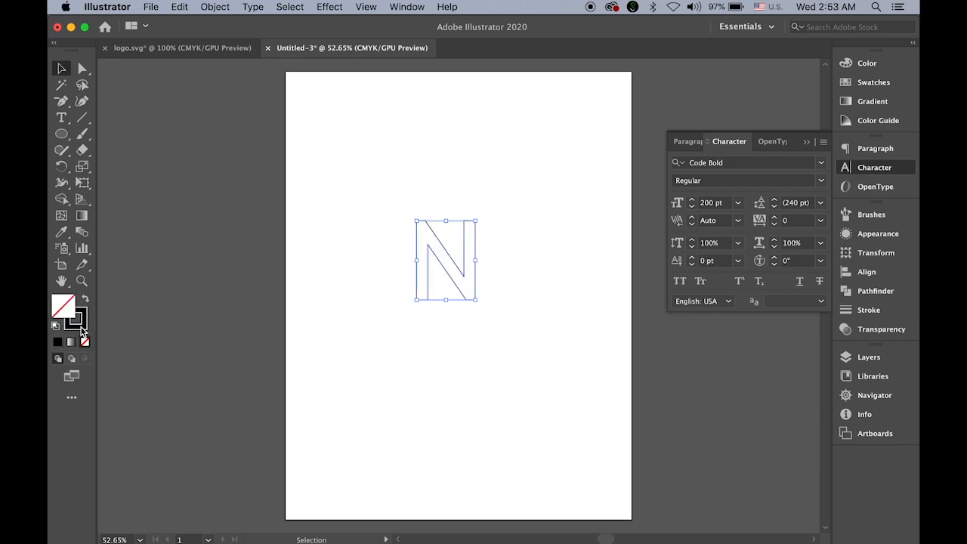
left_click(80, 326)
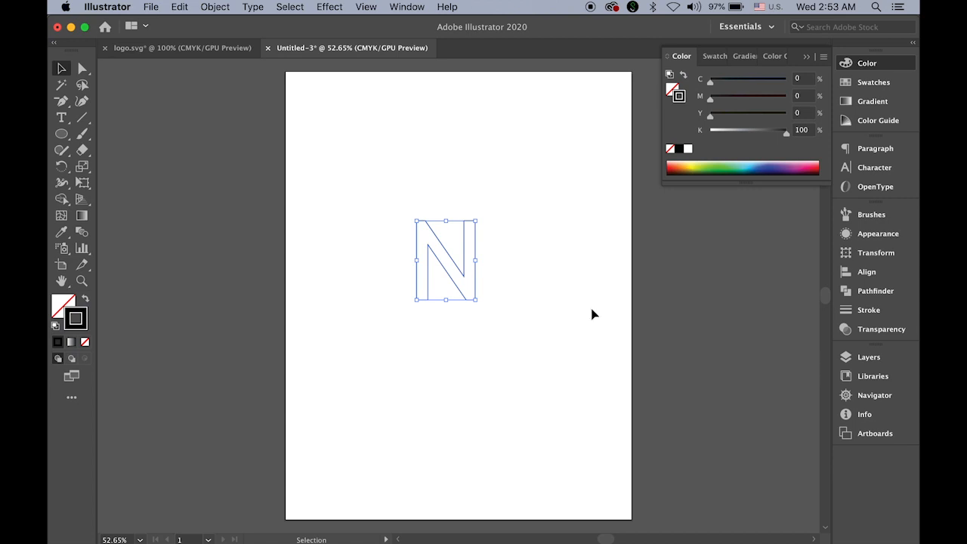
left_click(848, 311)
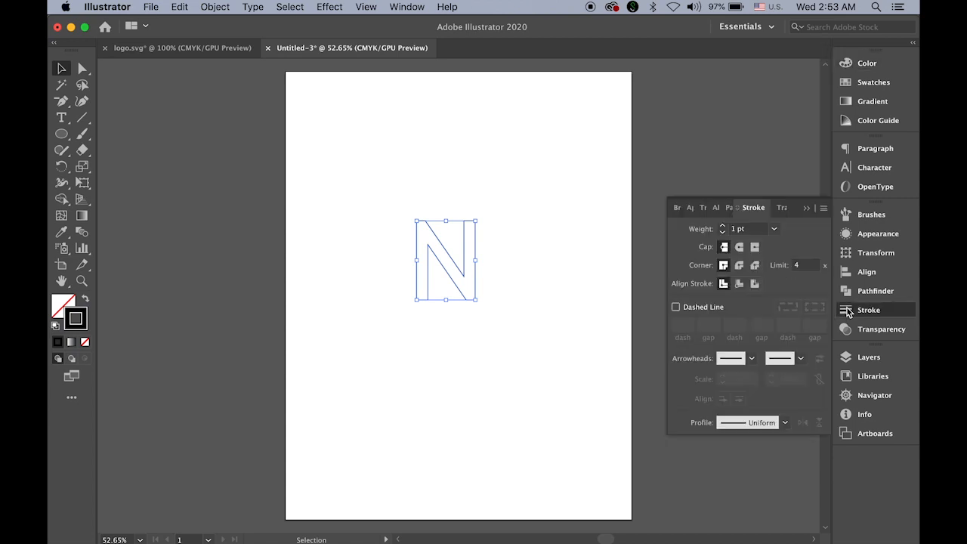
left_click(722, 226)
left_click(722, 226)
left_click(722, 226)
left_click(722, 226)
left_click(722, 225)
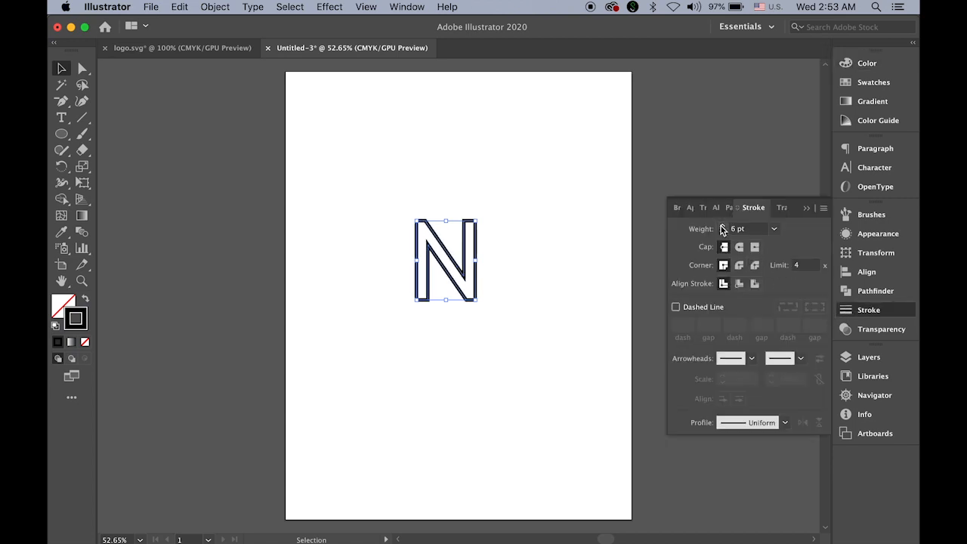
left_click(722, 226)
left_click(722, 226)
left_click(721, 226)
left_click(722, 226)
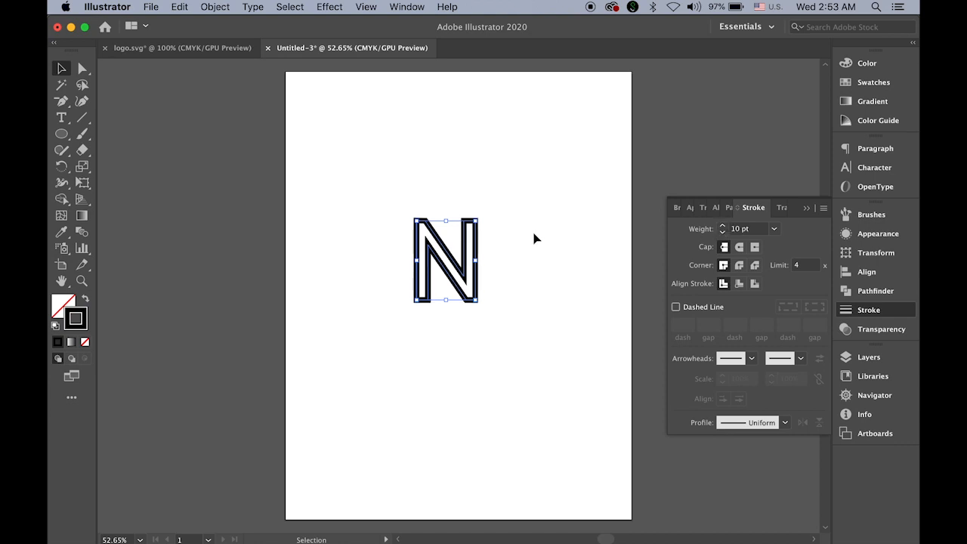
left_click(399, 135)
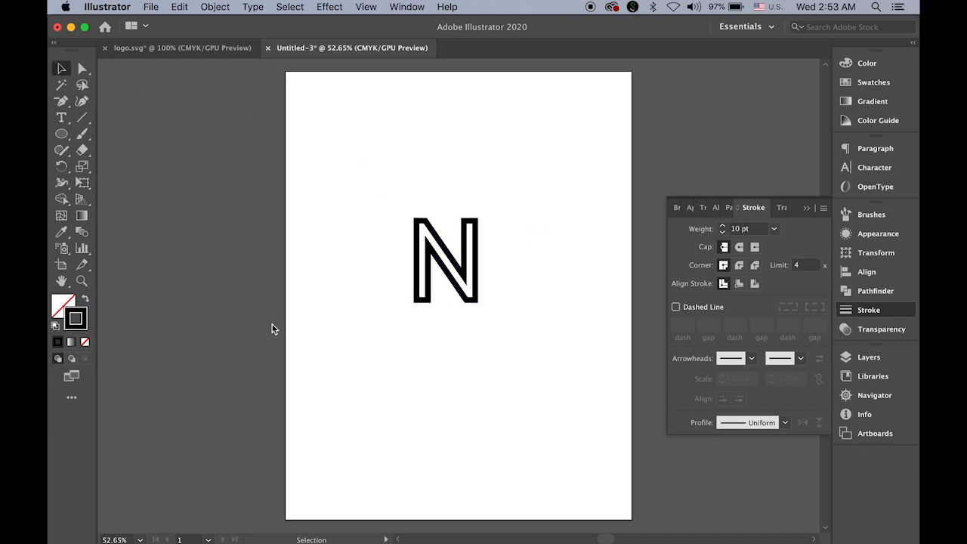
left_click(62, 135)
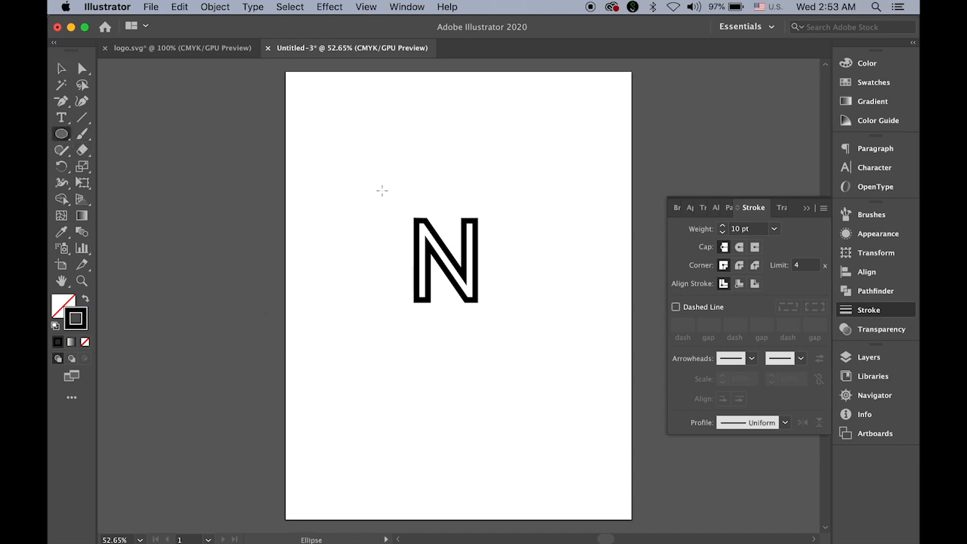
left_click(384, 192)
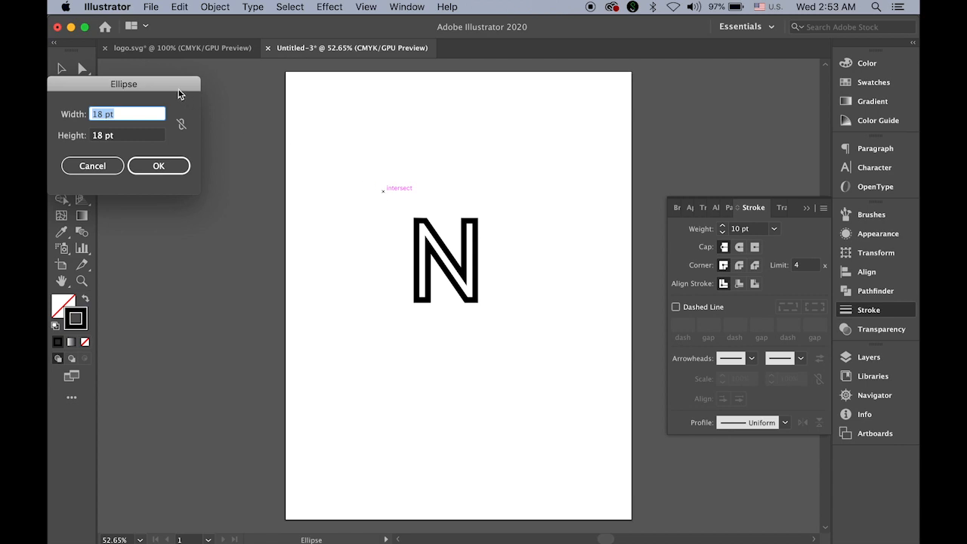
left_click_drag(180, 87, 665, 106)
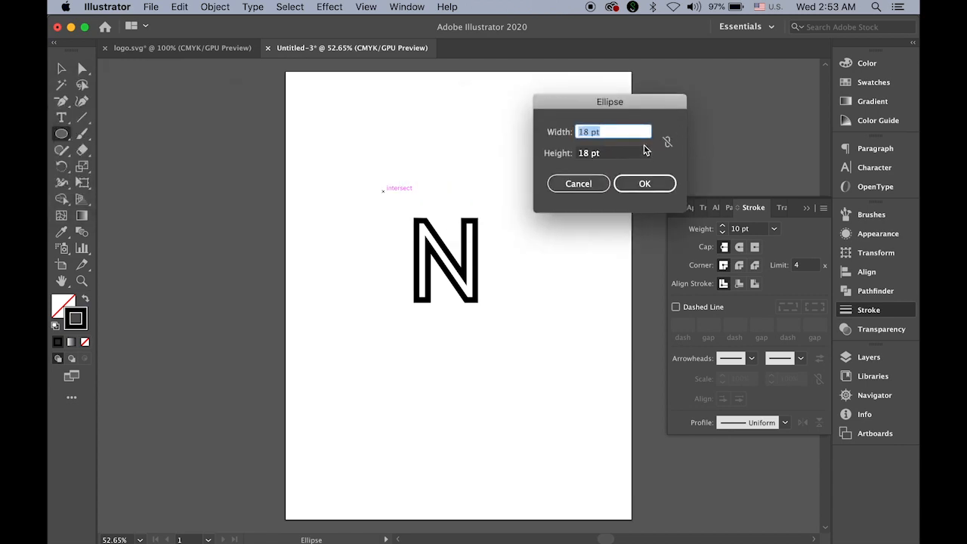
left_click(593, 184)
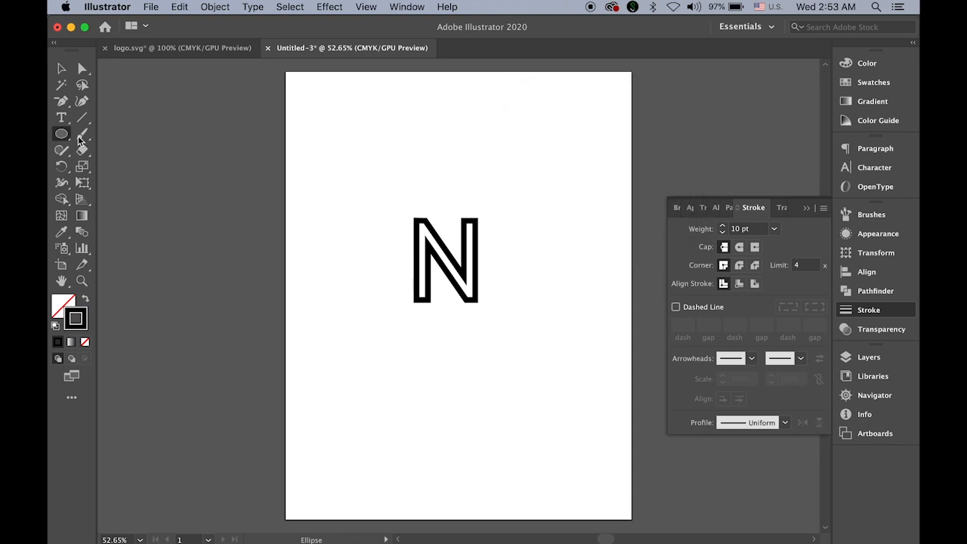
Draw a circle 250 pt wide and 250 pt high around the letter N with the Ellipse tool
left_click(369, 180)
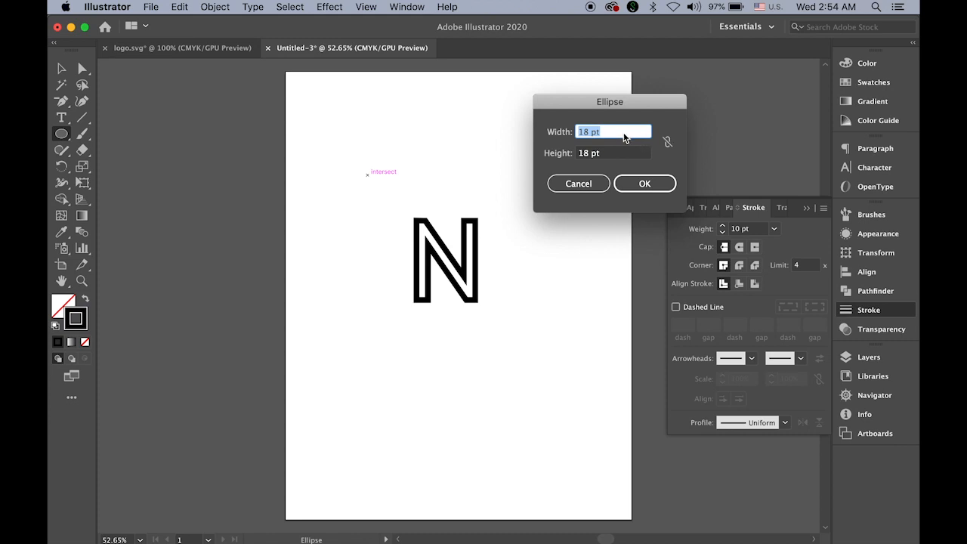
type("250")
double_click(584, 153)
type("250")
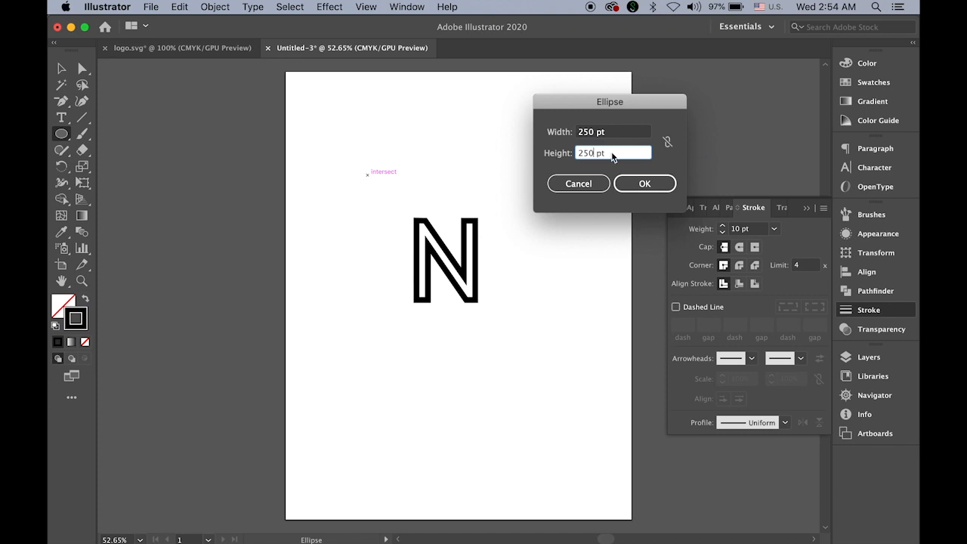
left_click(645, 183)
left_click(648, 184)
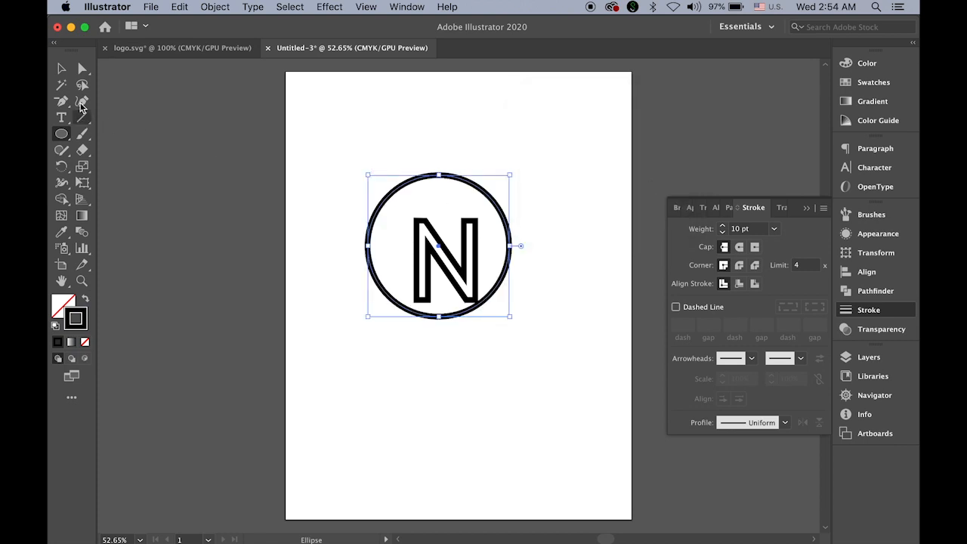
Centre the circle and the letter N on each other horizontally and vertically, and clear the selection
left_click(62, 68)
left_click(316, 140)
left_click_drag(530, 341, 552, 356)
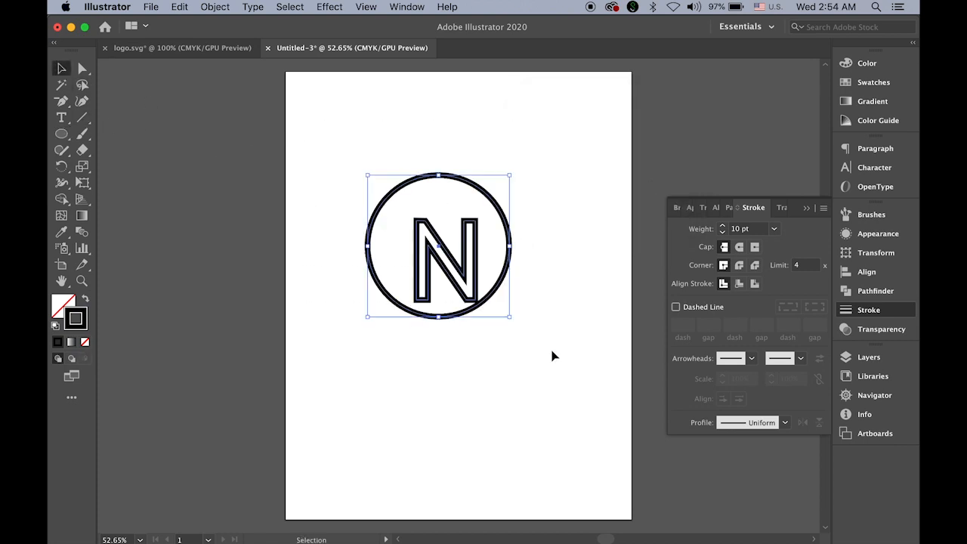
left_click(867, 276)
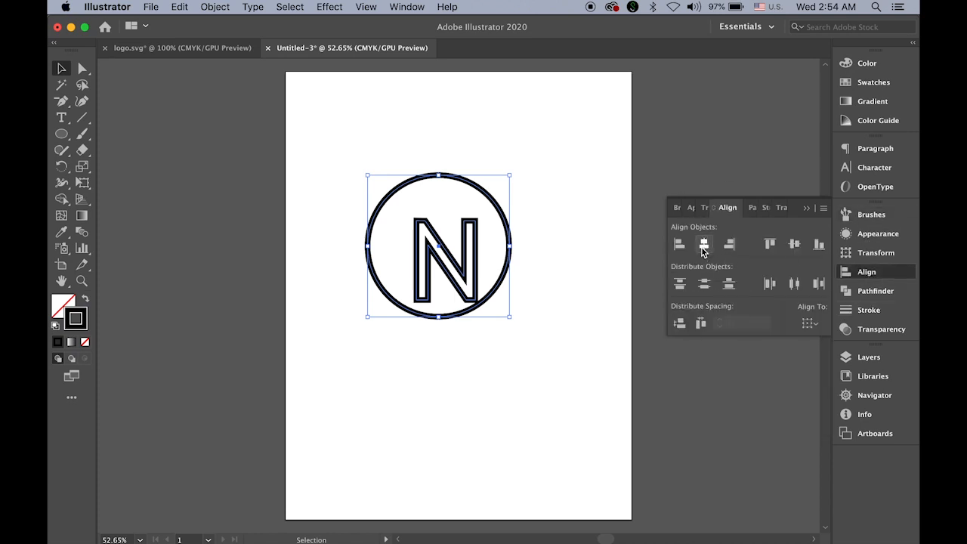
left_click(703, 245)
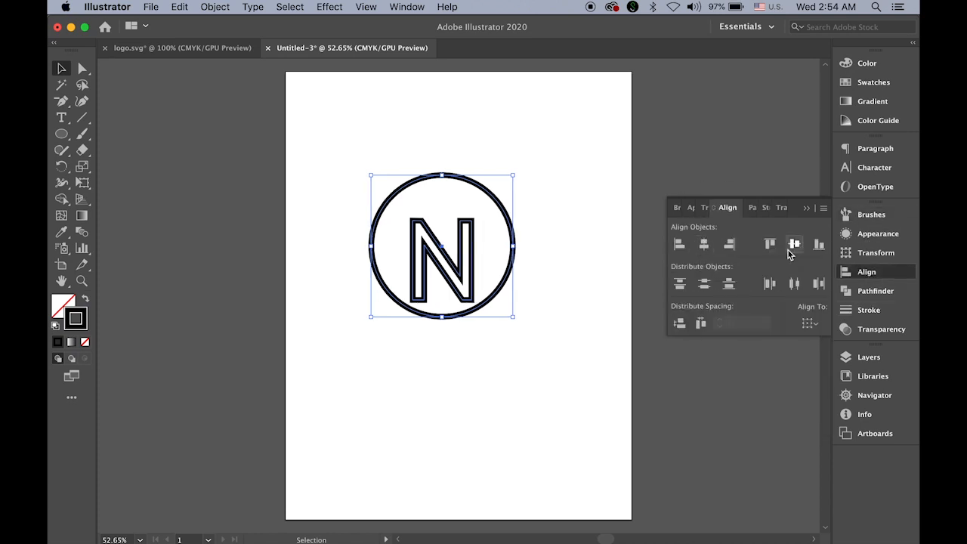
left_click(794, 245)
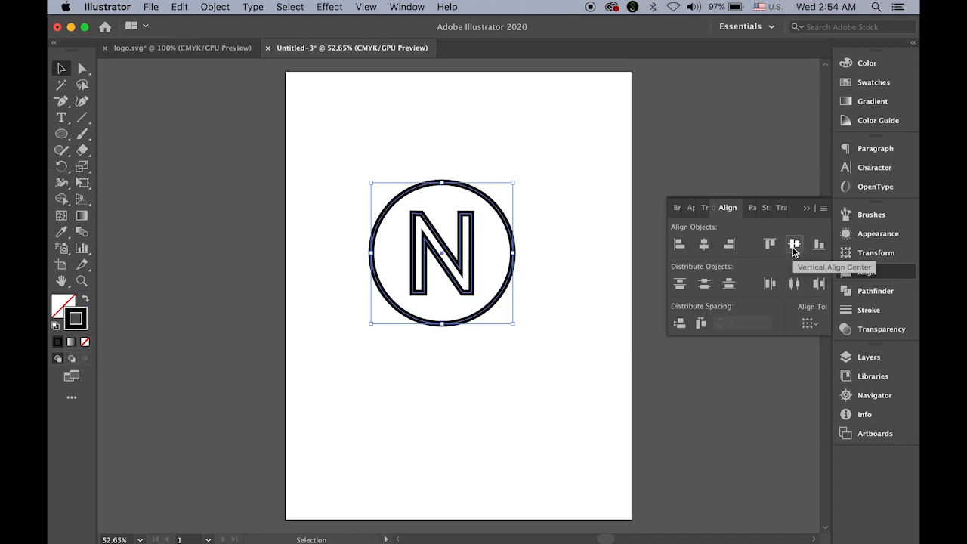
left_click(805, 207)
left_click(607, 242)
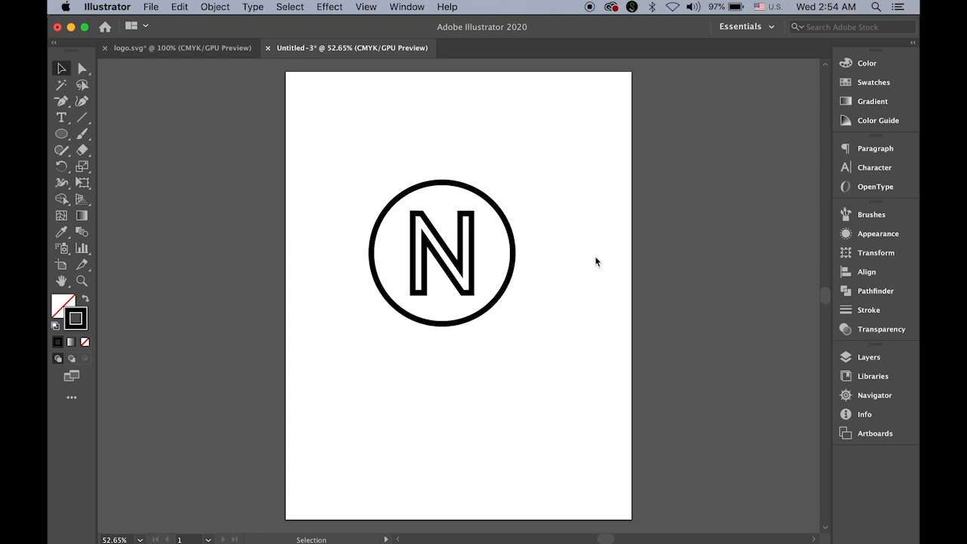
Expand the N and the circle with both Fill and Stroke enabled, converting their strokes into filled shapes
left_click_drag(342, 174, 646, 398)
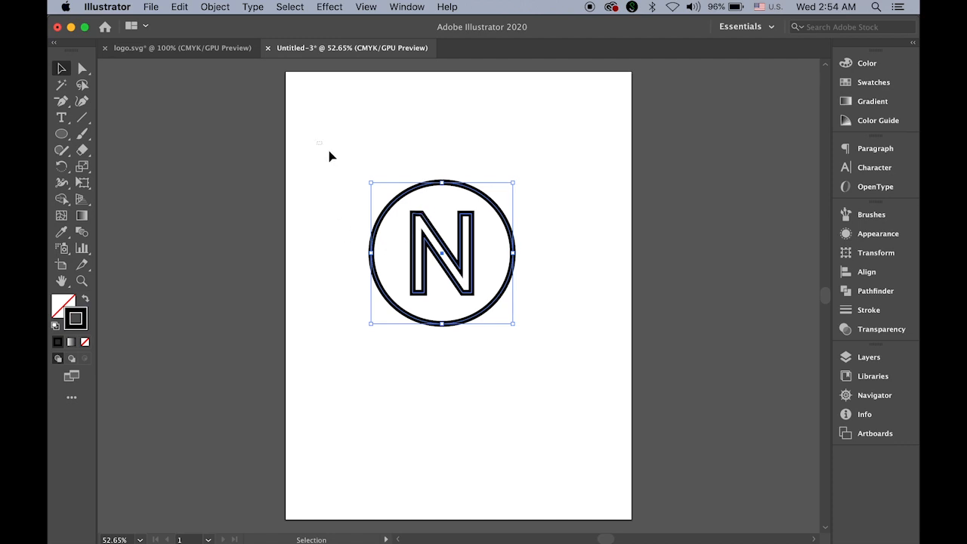
left_click_drag(328, 151, 606, 388)
left_click(213, 7)
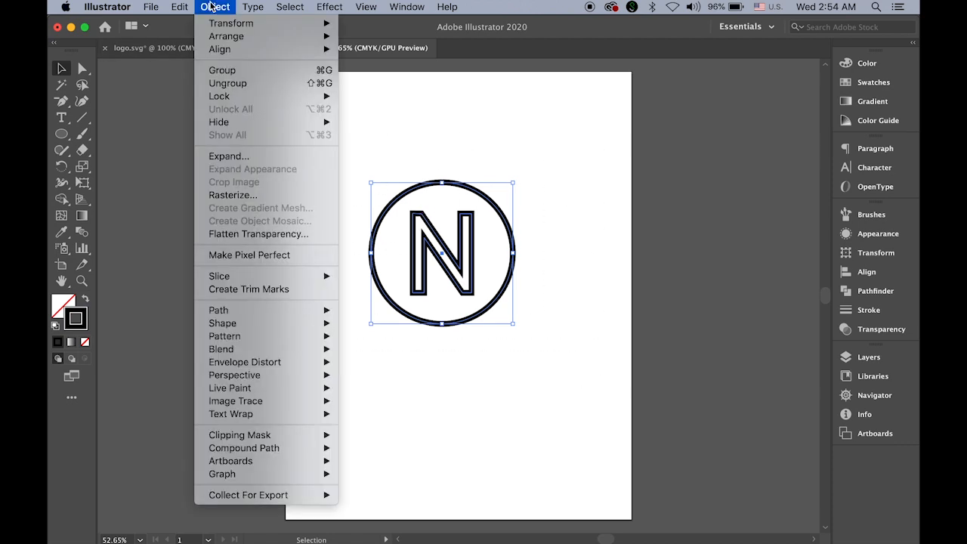
left_click(237, 163)
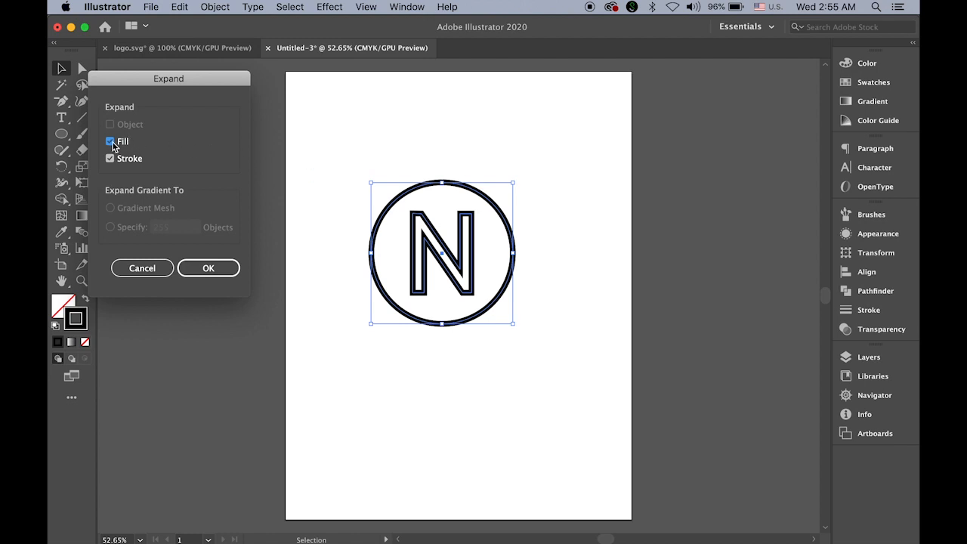
left_click(210, 268)
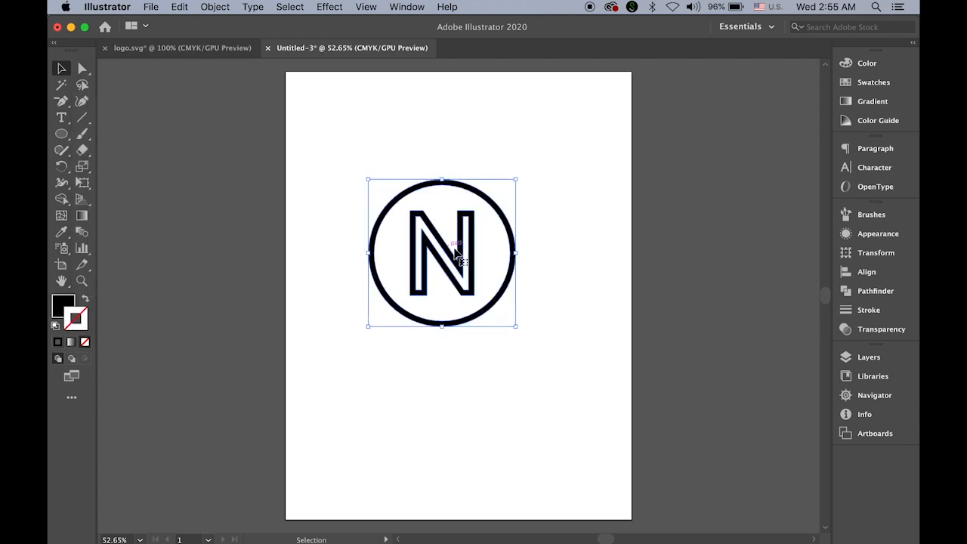
left_click(598, 295)
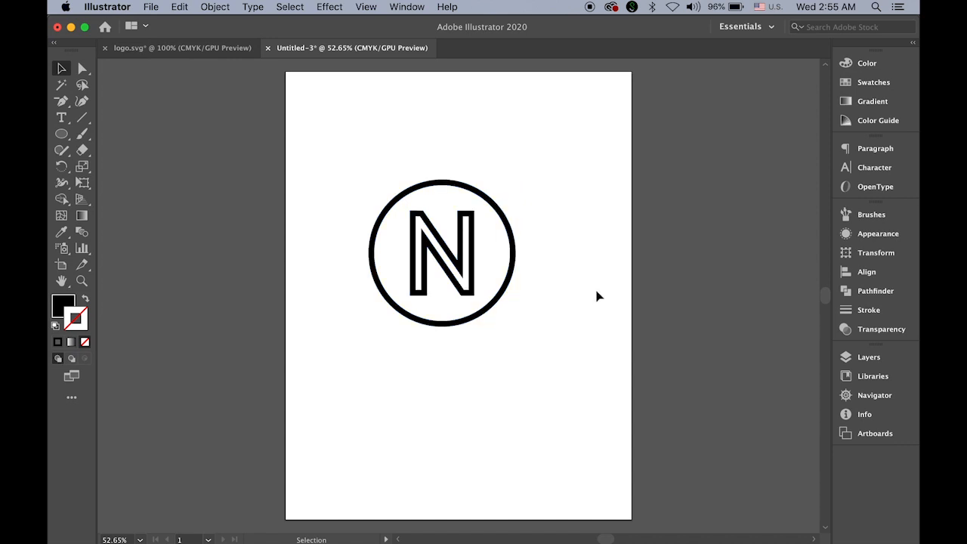
Inspect the expanded N and circle up close, compare them with the reference design in logo.svg, and return to the new document
key("z")
left_click_drag(357, 173, 482, 263)
key("space")
left_click_drag(525, 286, 484, 229)
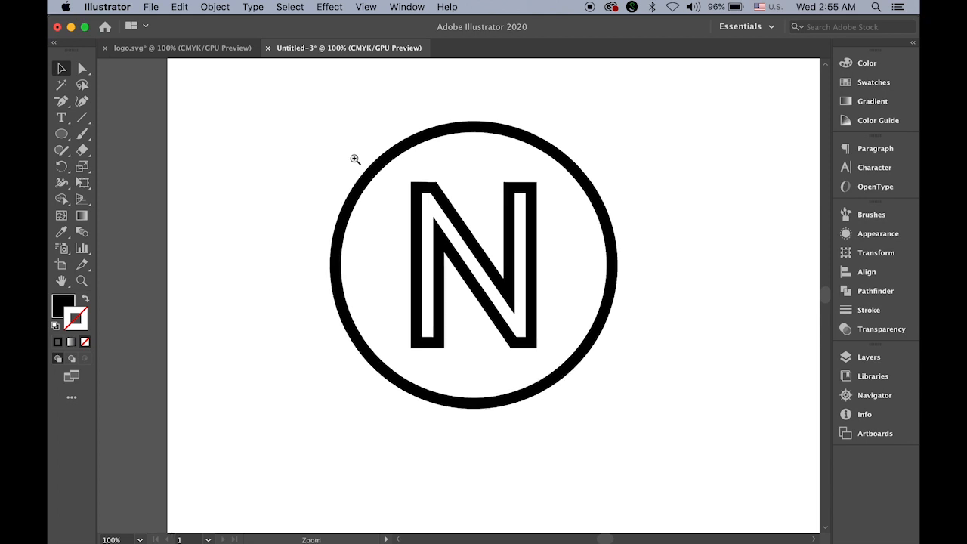
left_click_drag(355, 159, 468, 212)
key("super+space")
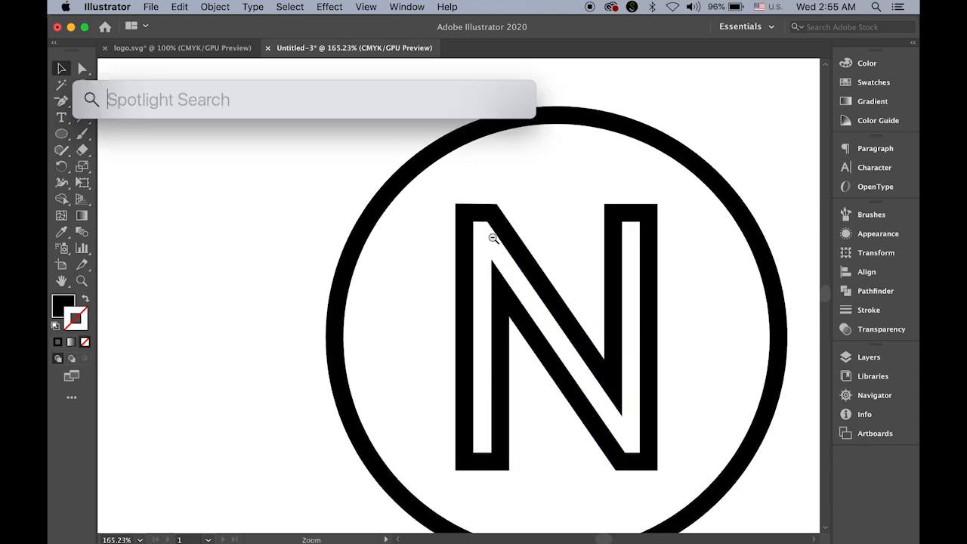
left_click(492, 238, "alt+super")
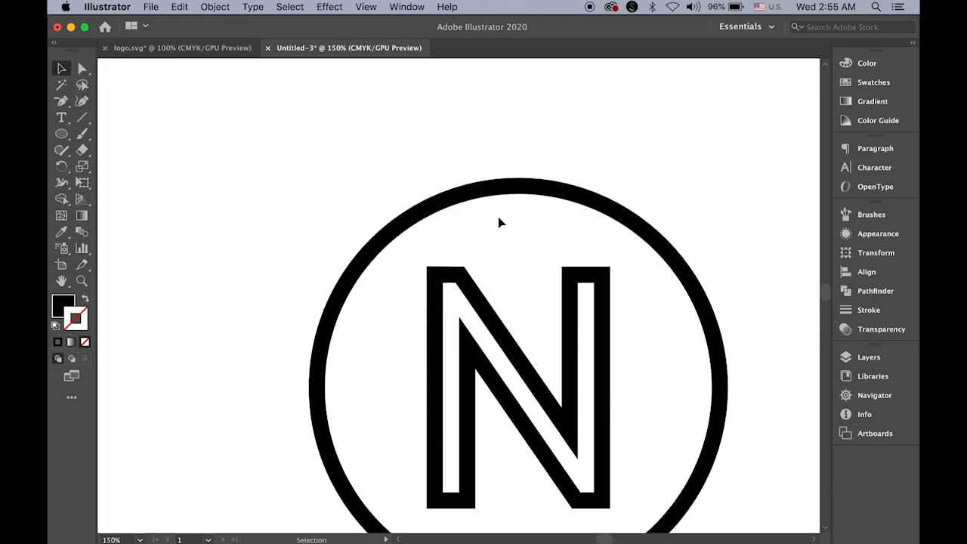
left_click(501, 255, "alt+super")
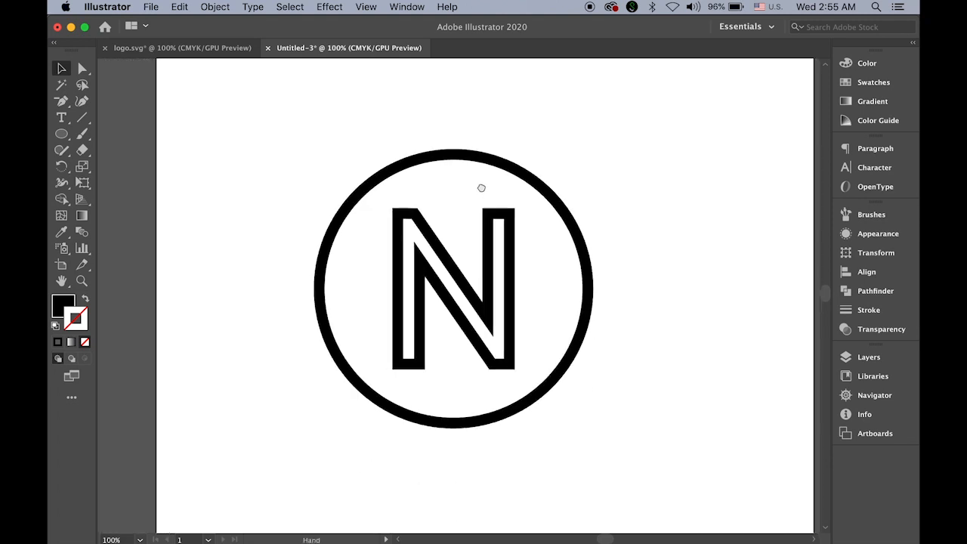
left_click_drag(481, 187, 479, 169)
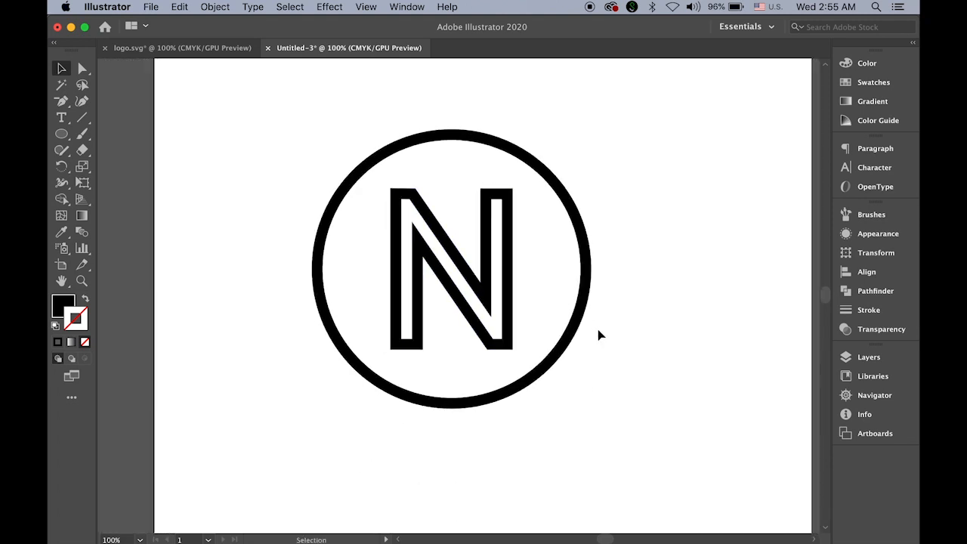
left_click(195, 51)
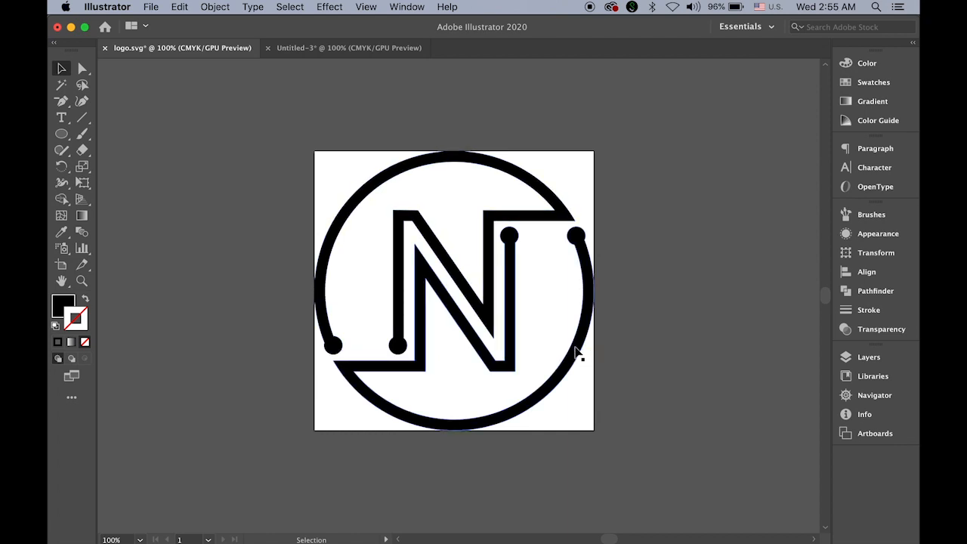
left_click(374, 50)
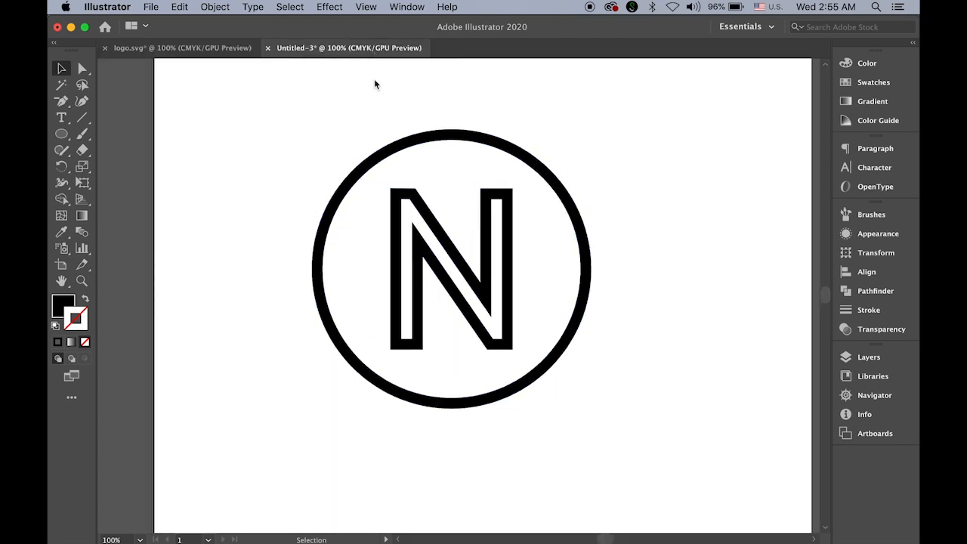
Try to cut the circle at its upper-left edge with the Eraser tool and the Knife
left_click(82, 151)
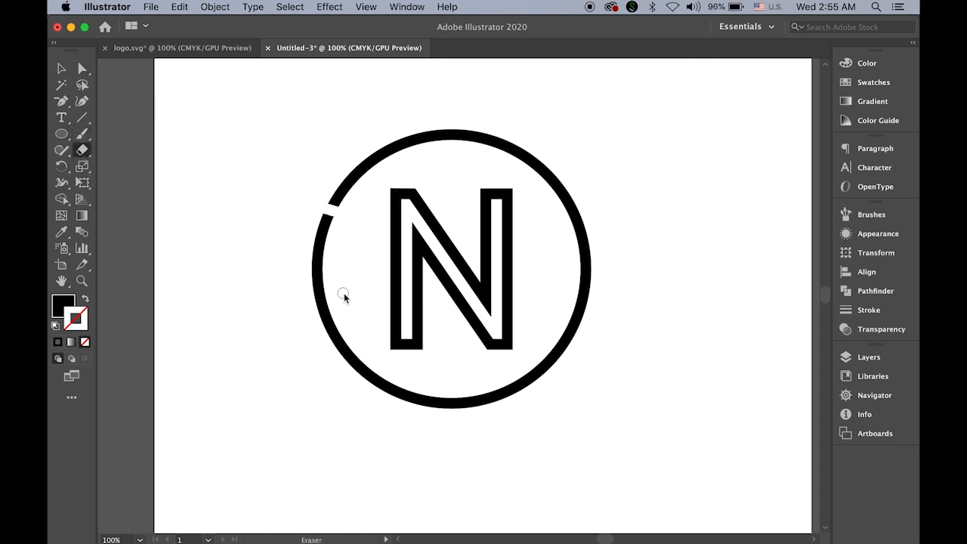
key("super+z")
left_click(82, 149)
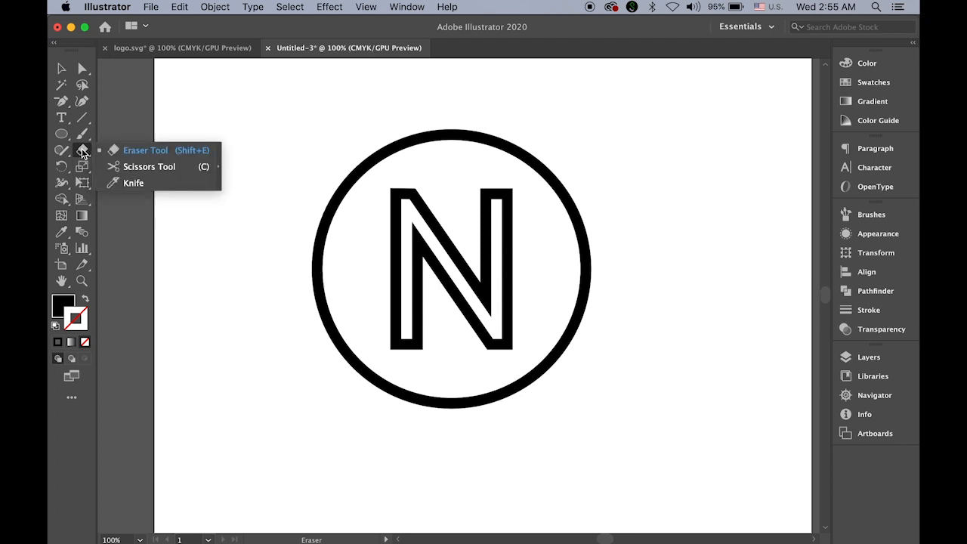
left_click(150, 182)
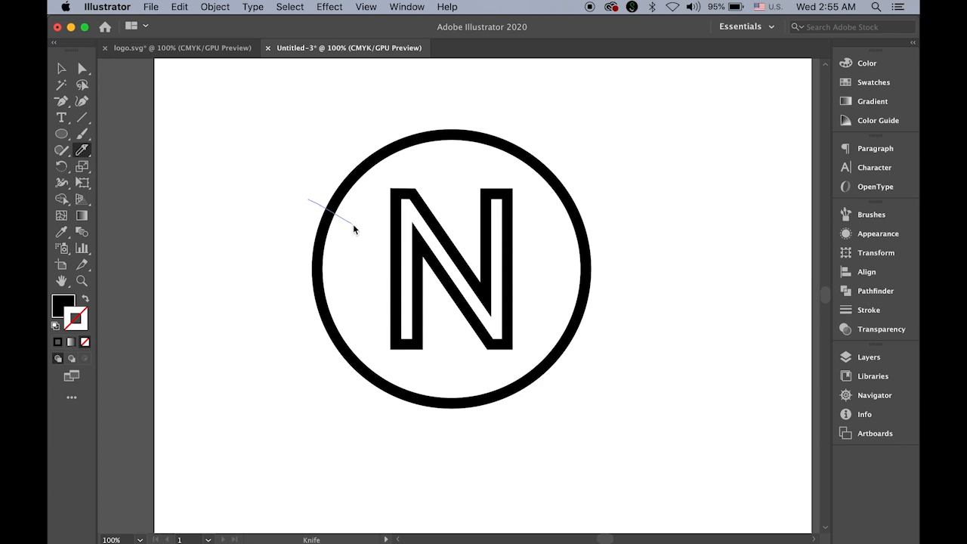
left_click_drag(354, 228, 355, 340)
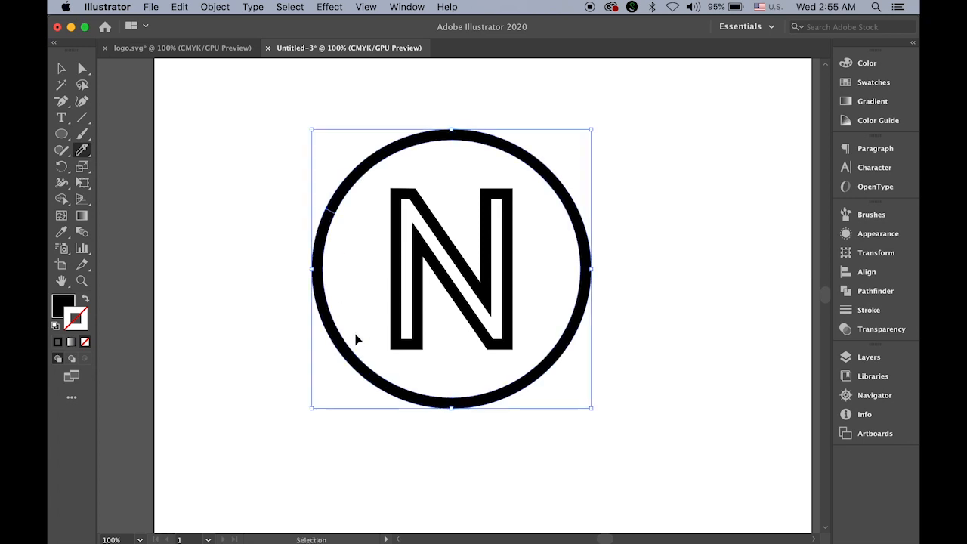
key("super+shift+a")
Try to cut out and delete an upper-left segment of the circle's edge with the Scissors tool
left_click(82, 152)
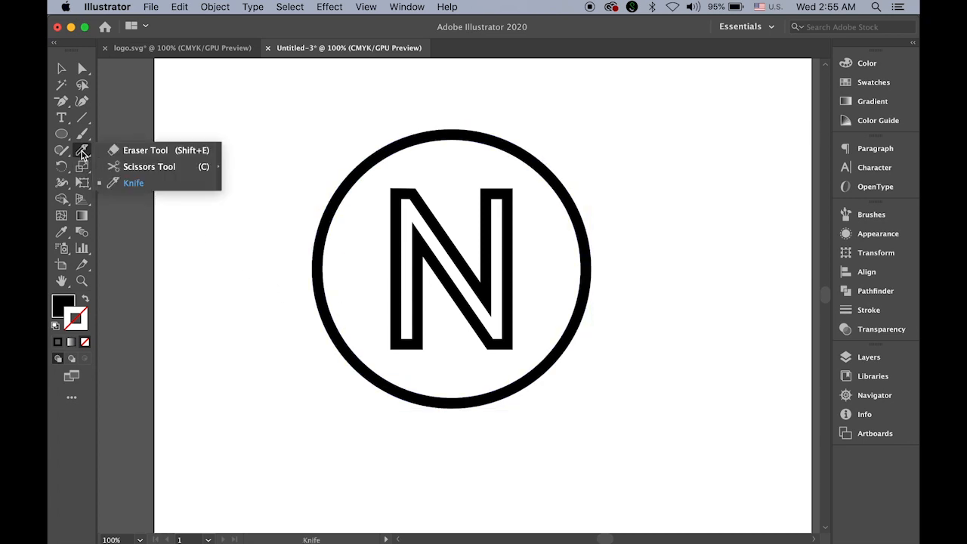
left_click(149, 166)
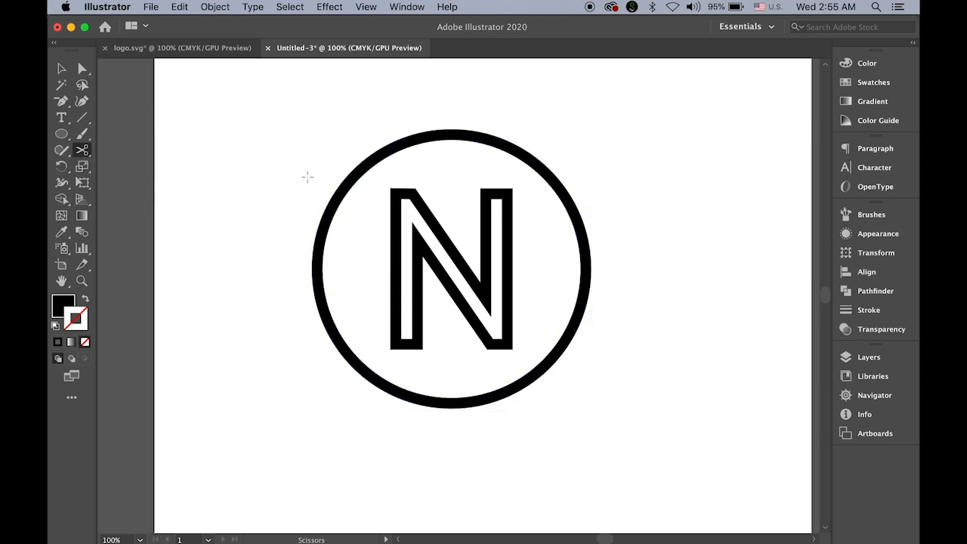
left_click(348, 190)
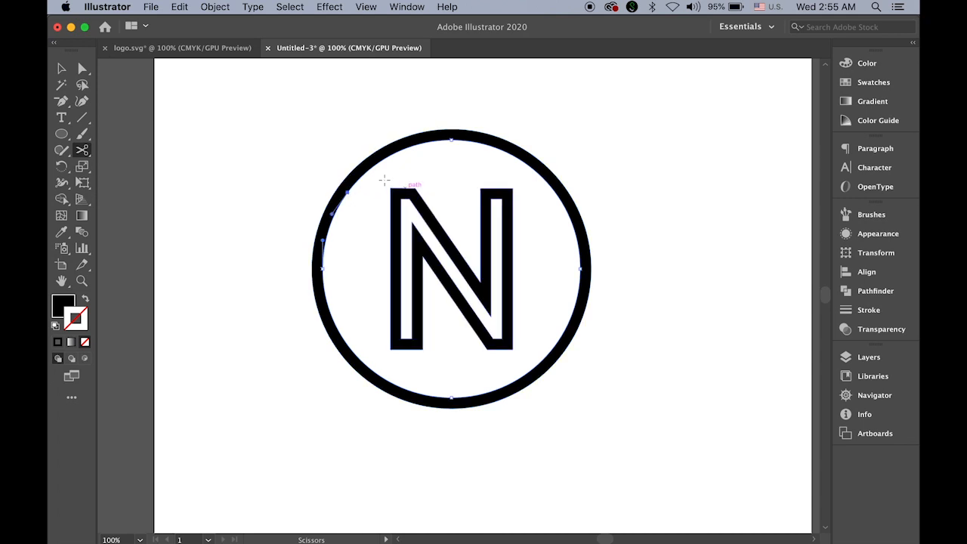
left_click(385, 159)
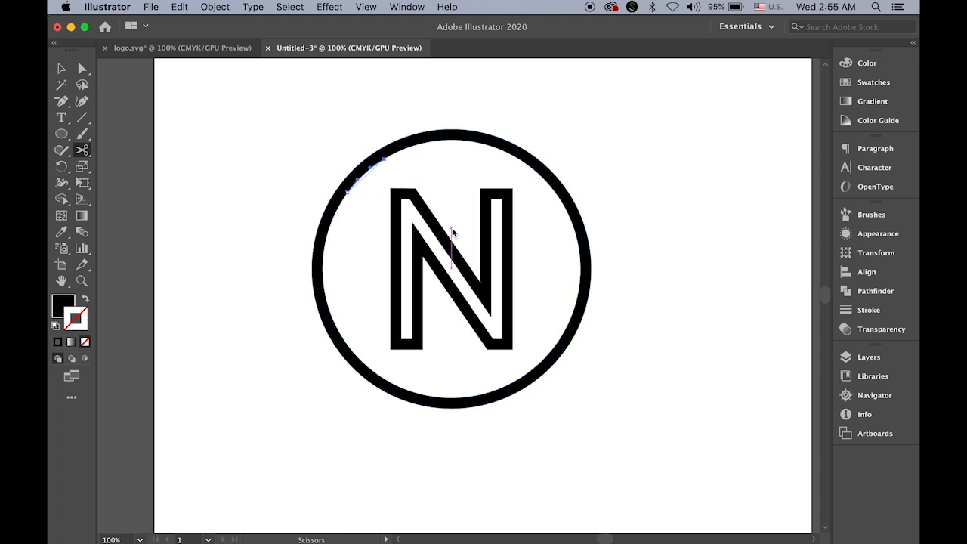
key("Delete")
key("super+z")
key("super+z")
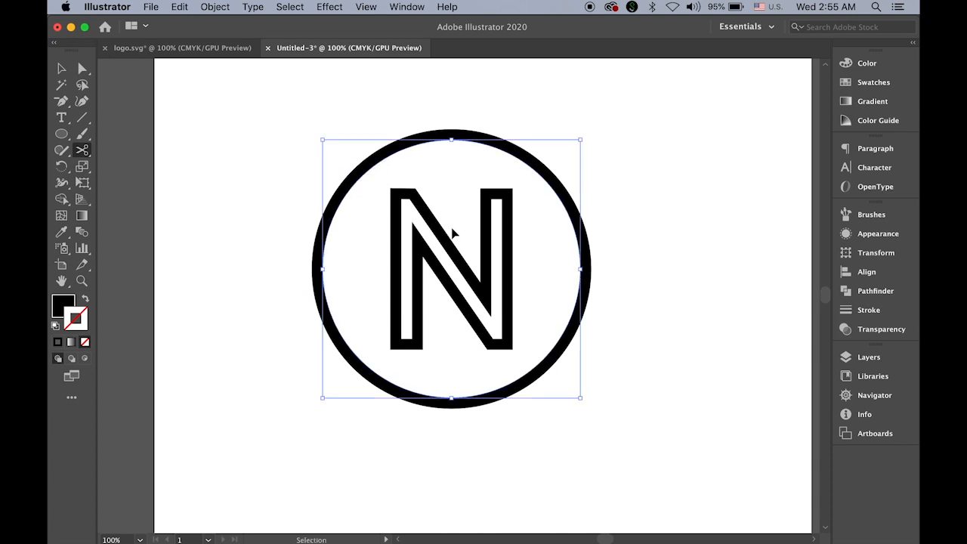
Try a red swatch as the circle's fill and undo the colour change
left_click(82, 281)
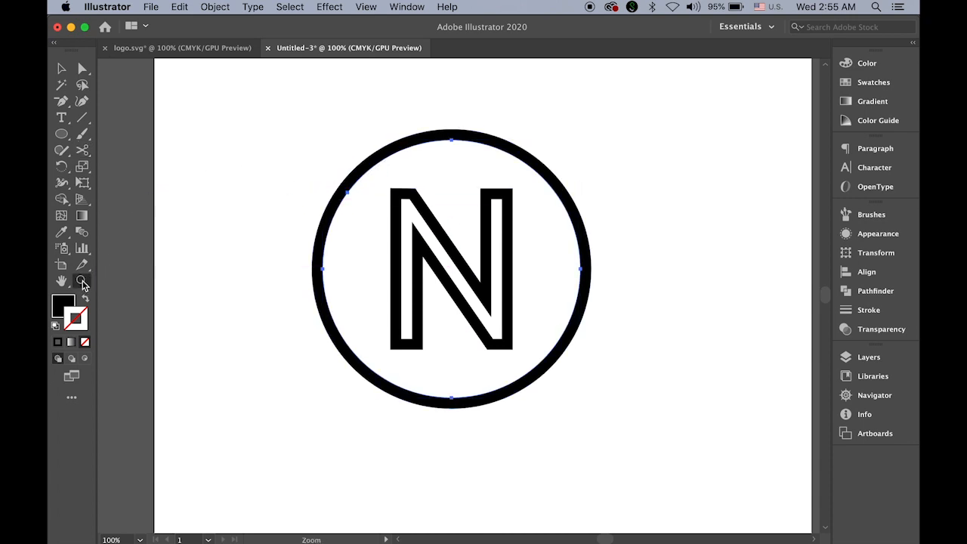
left_click(539, 198)
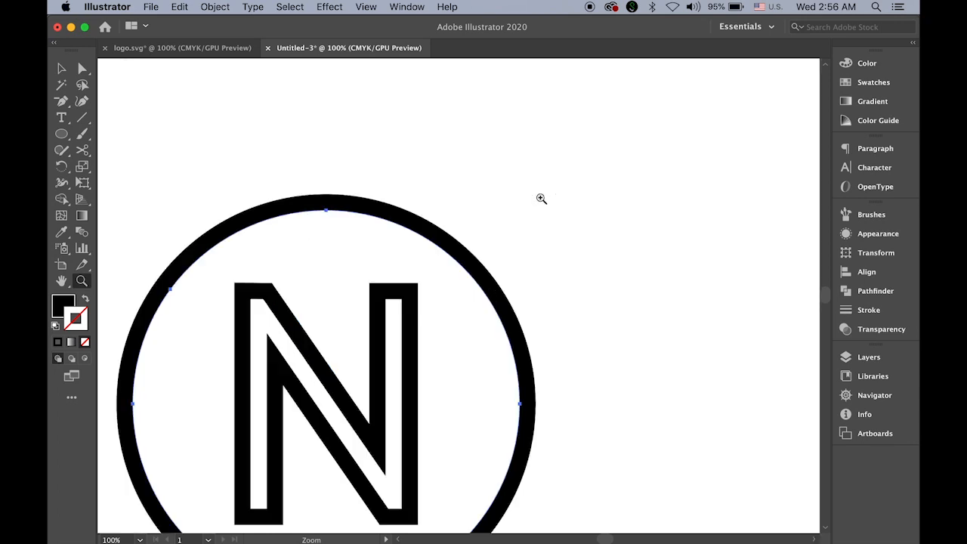
left_click(433, 318)
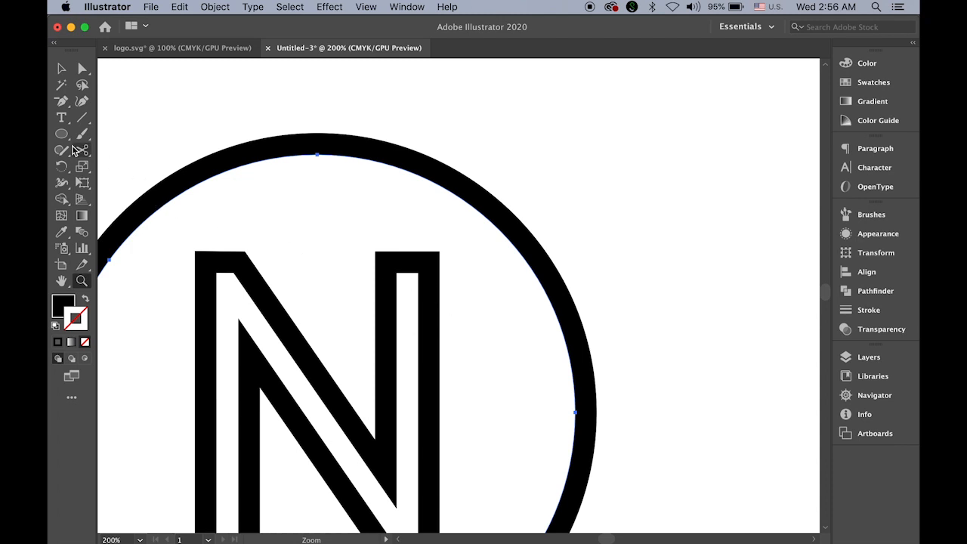
left_click(66, 305)
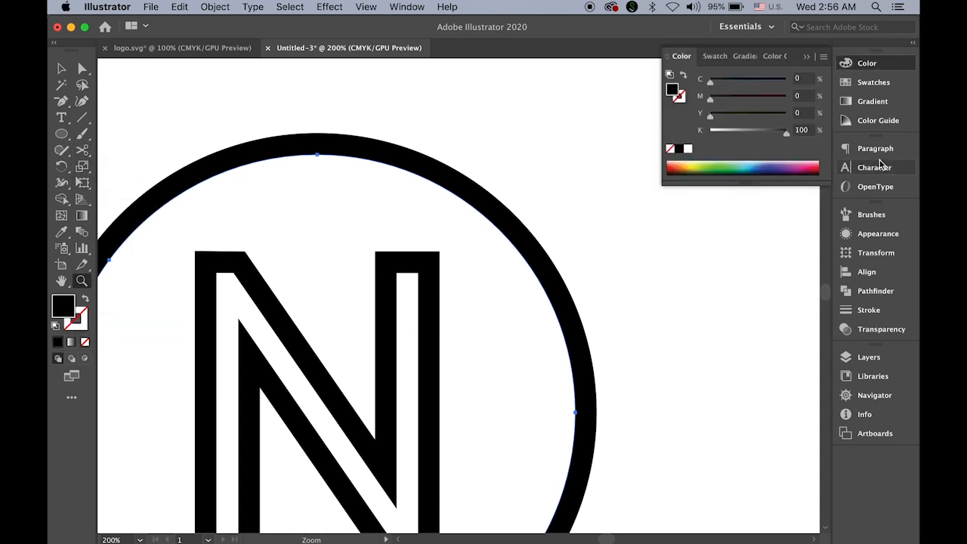
left_click(873, 85)
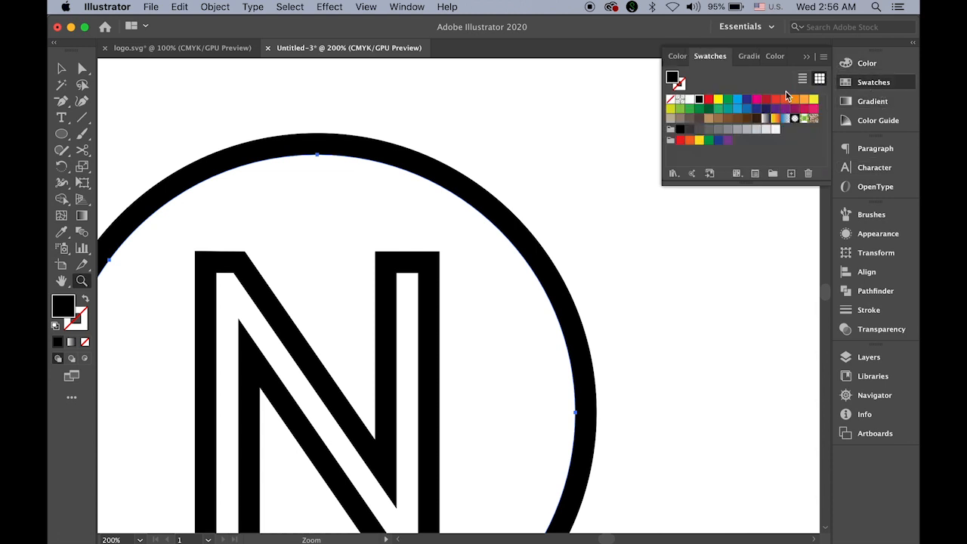
left_click(707, 99)
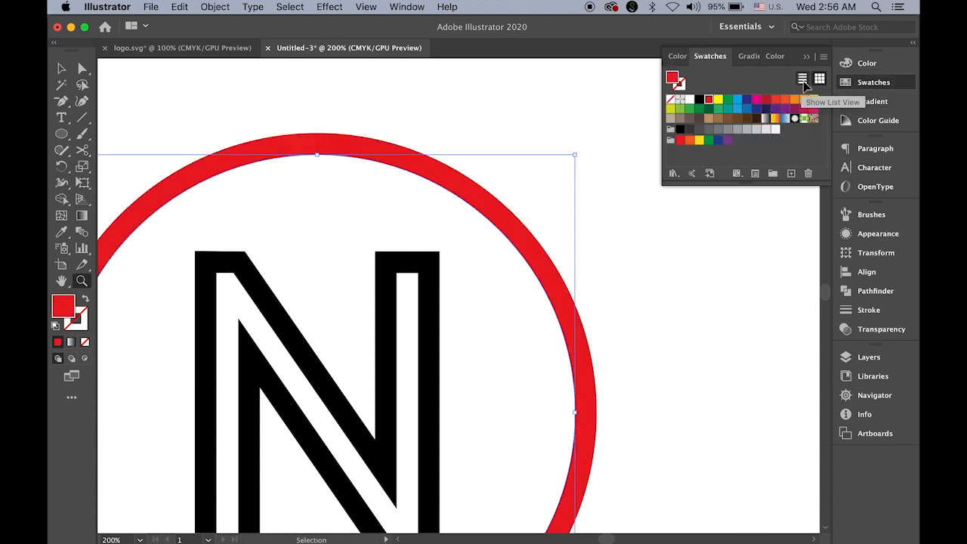
key("super+z")
Deselect the artwork and choose the red swatch as the fill colour for new shapes
left_click(63, 70)
left_click(191, 92)
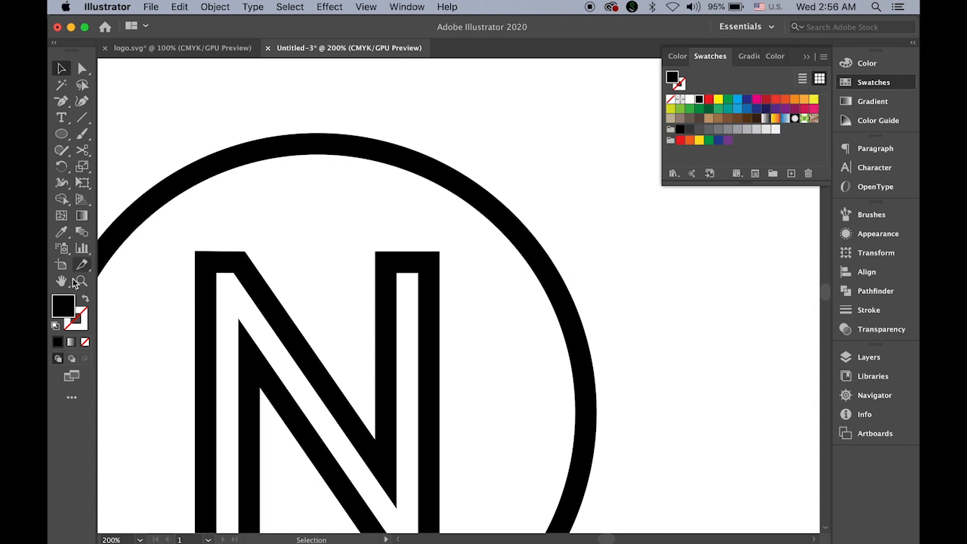
left_click(707, 99)
left_click(806, 55)
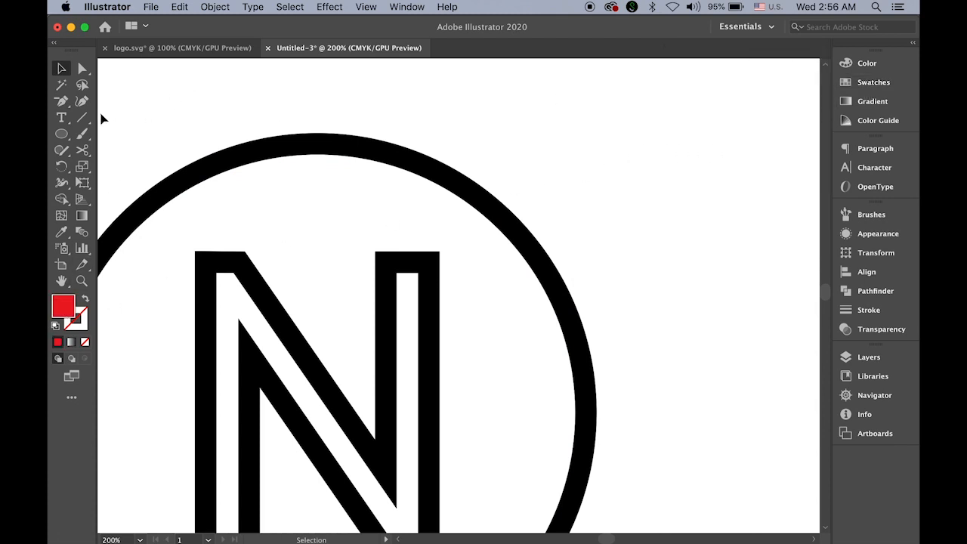
Draw a red rectangle across the N's right stem, aligned with the inner top edge of its upper-right corner
left_click(60, 136)
left_click_drag(58, 139, 127, 135)
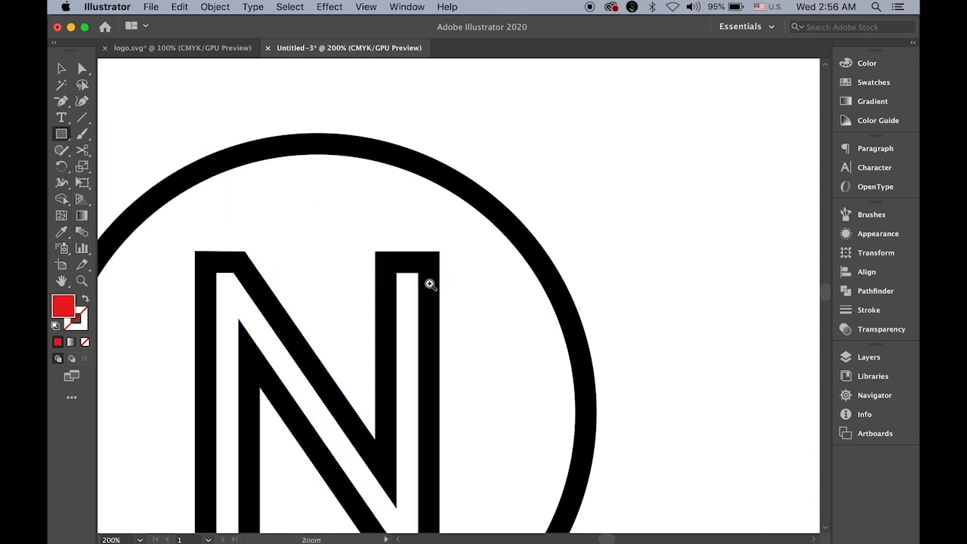
left_click(430, 283, "super")
left_click(496, 302, "super")
left_click(379, 275, "super")
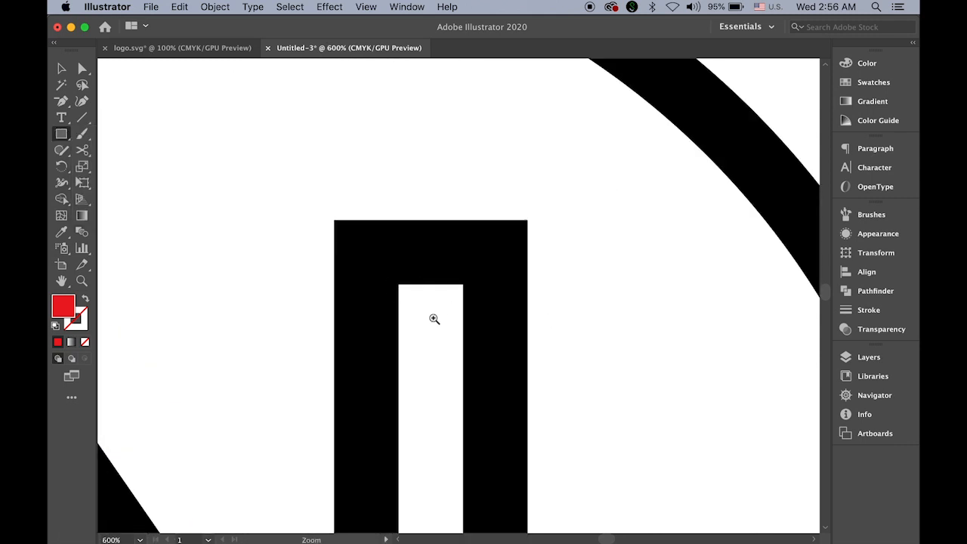
left_click(498, 318, "super")
left_click(427, 276, "super")
left_click_drag(507, 347, 415, 272)
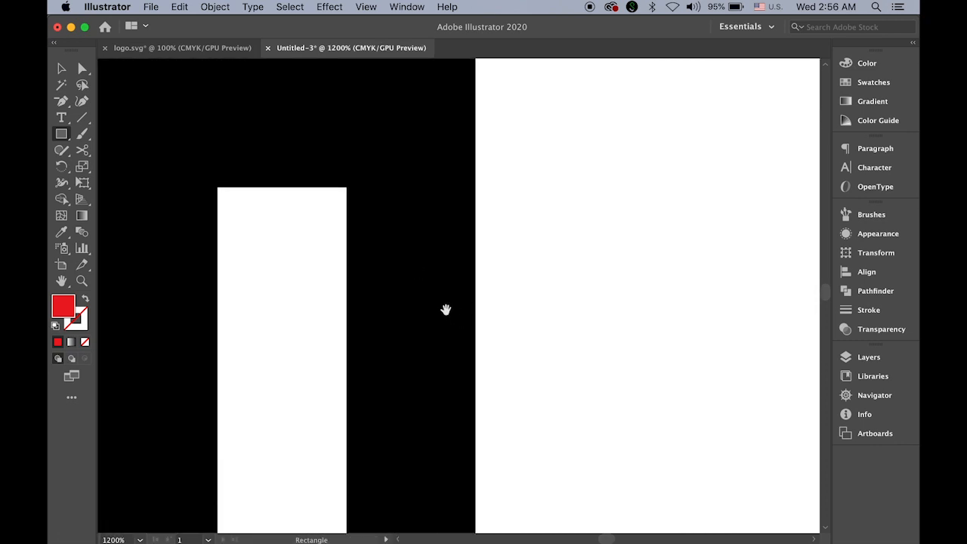
scroll(434, 295, "up", 2)
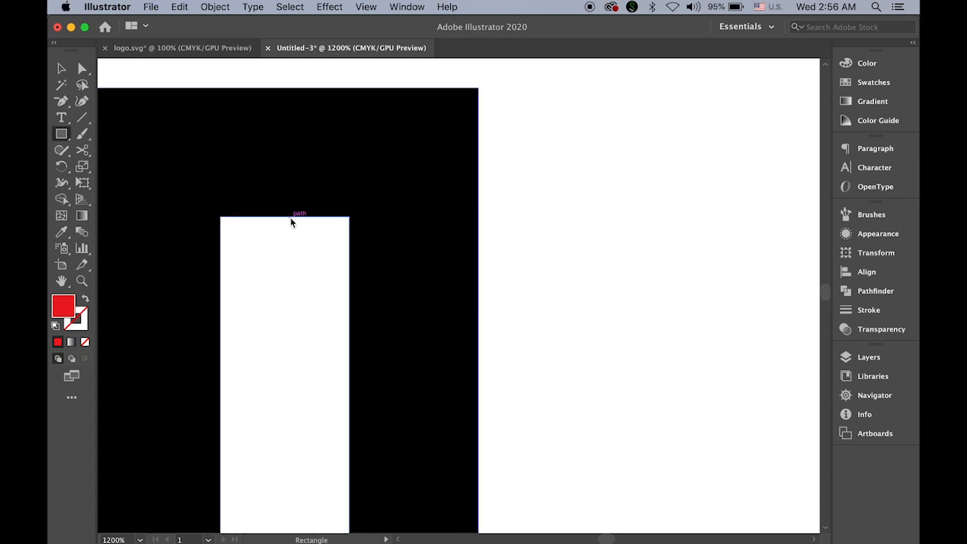
left_click_drag(290, 217, 607, 317)
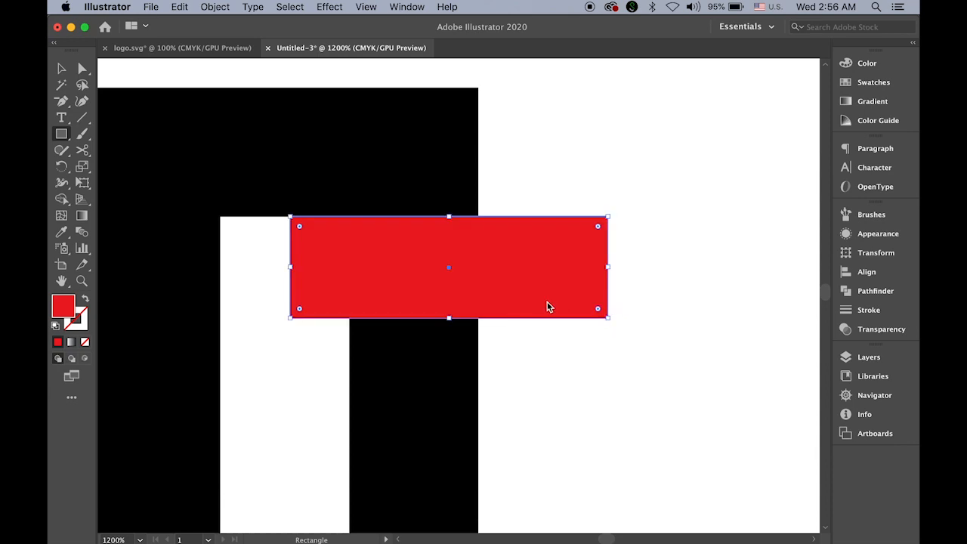
Check the red rectangle's alignment with the N's inner edge and extend its lower edge slightly downward
left_click(62, 70)
left_click(606, 192)
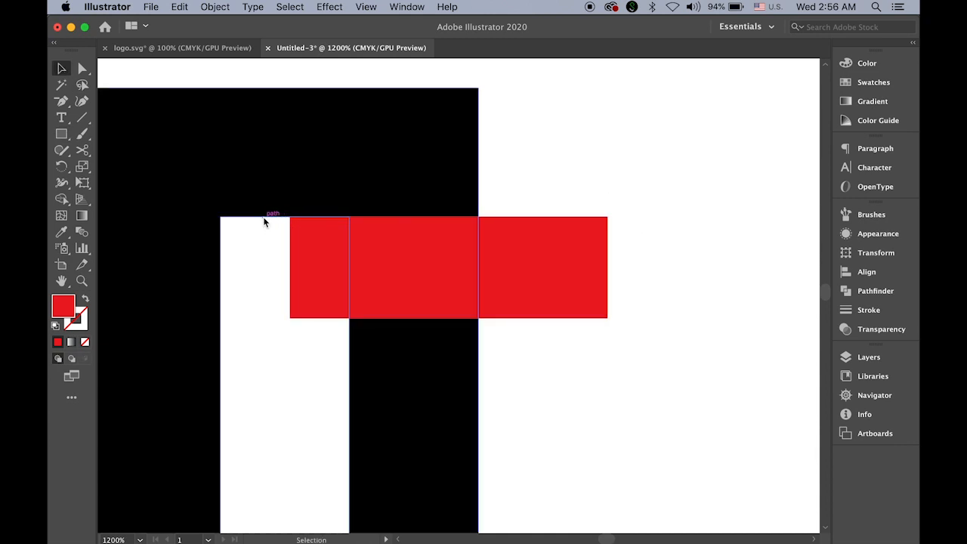
left_click(304, 220)
left_click(455, 308)
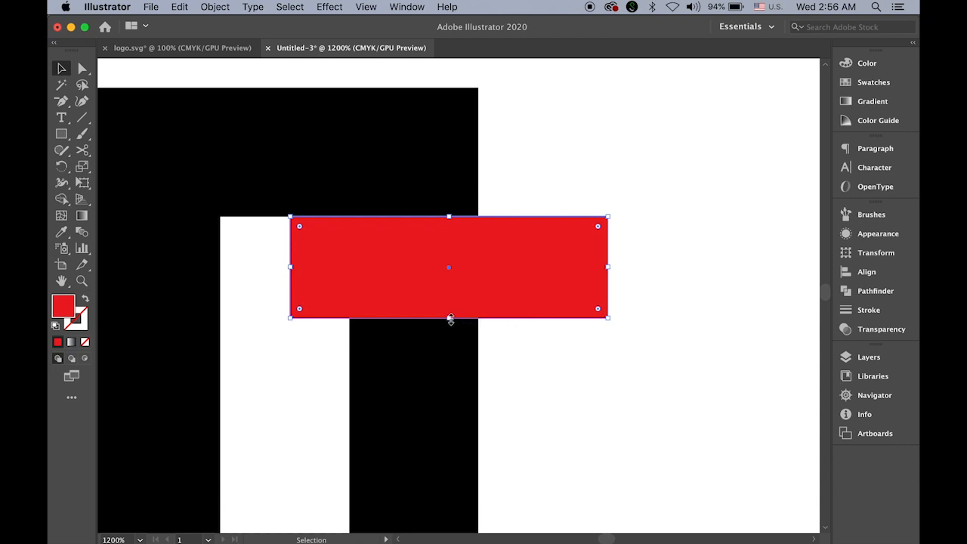
left_click_drag(449, 318, 449, 357)
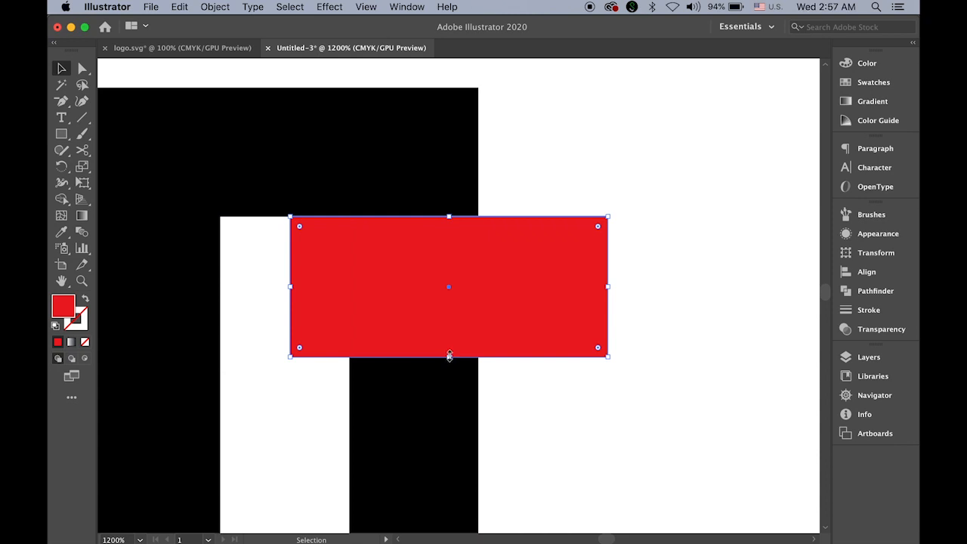
left_click_drag(449, 357, 452, 361)
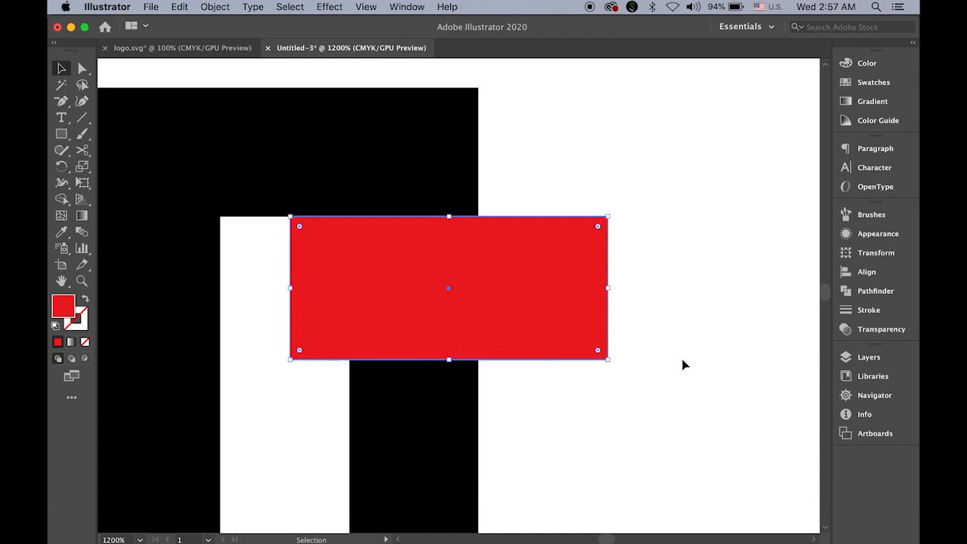
Stretch the red rectangle to the right until it extends past the circle's outer edge
left_click(459, 331, "alt+super")
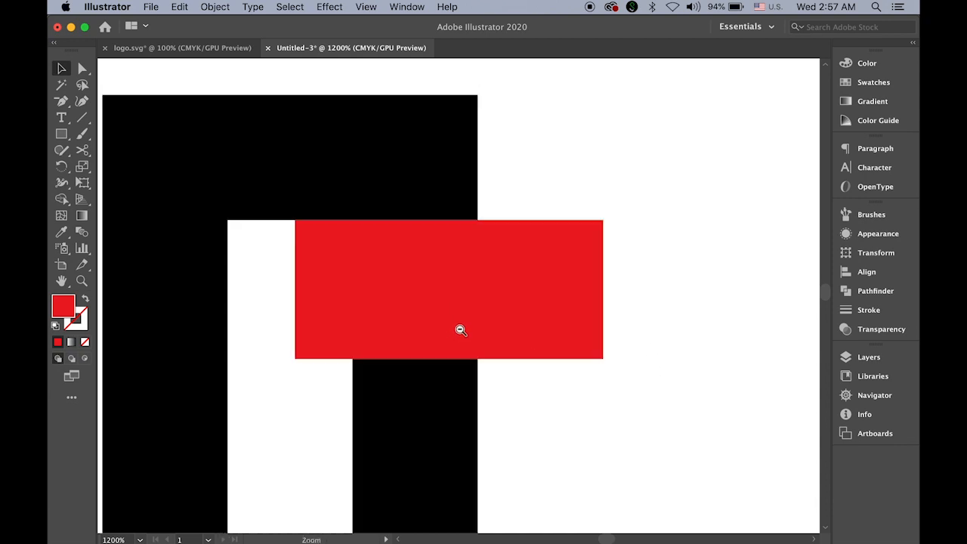
left_click(533, 330, "alt+super")
left_click(532, 330, "alt+super")
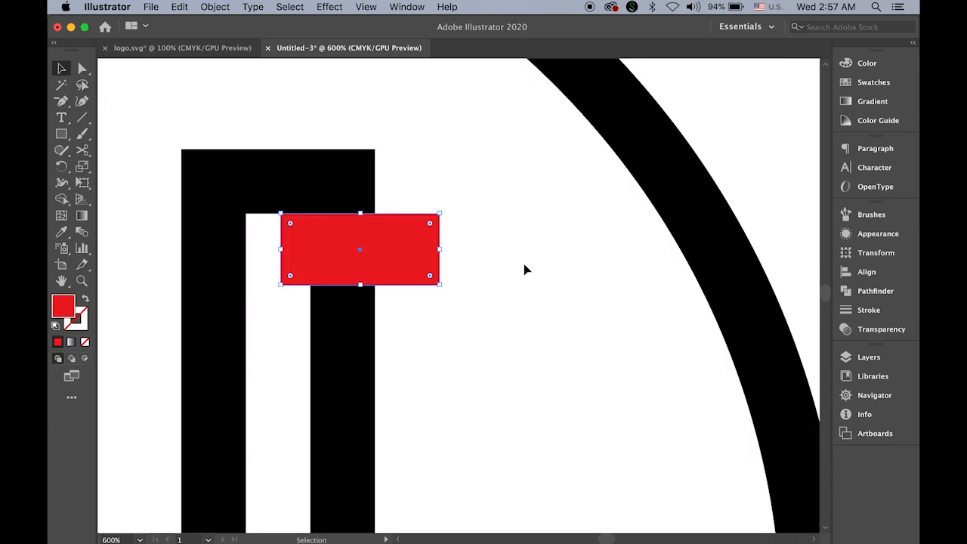
left_click_drag(441, 249, 786, 264)
left_click(576, 466)
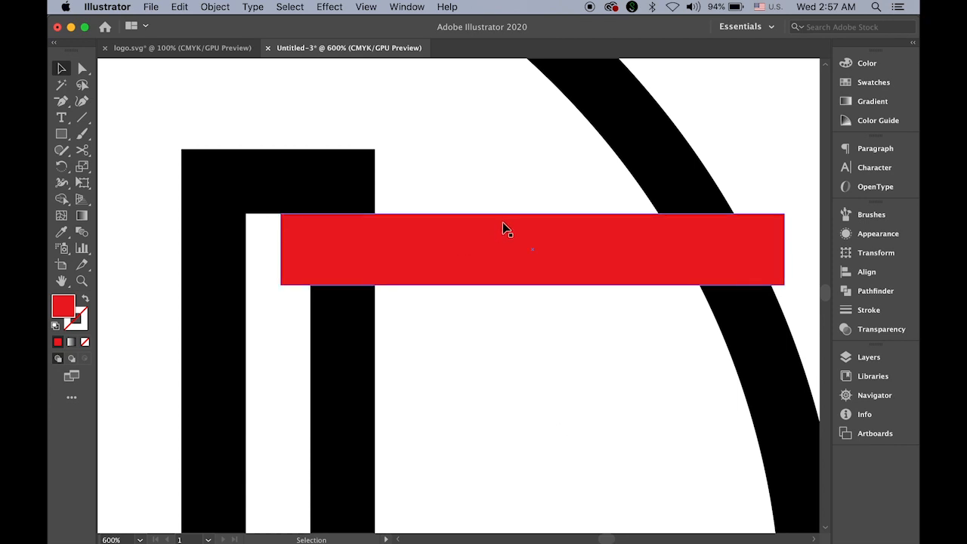
Duplicate the red bar across the N's lower-left stem, aligned with the inner bottom edge, and check its alignment up close
left_click(481, 255)
key("z")
left_click(477, 249, "alt")
left_click_drag(524, 406, 406, 330)
key("space")
left_click_drag(412, 417, 529, 250)
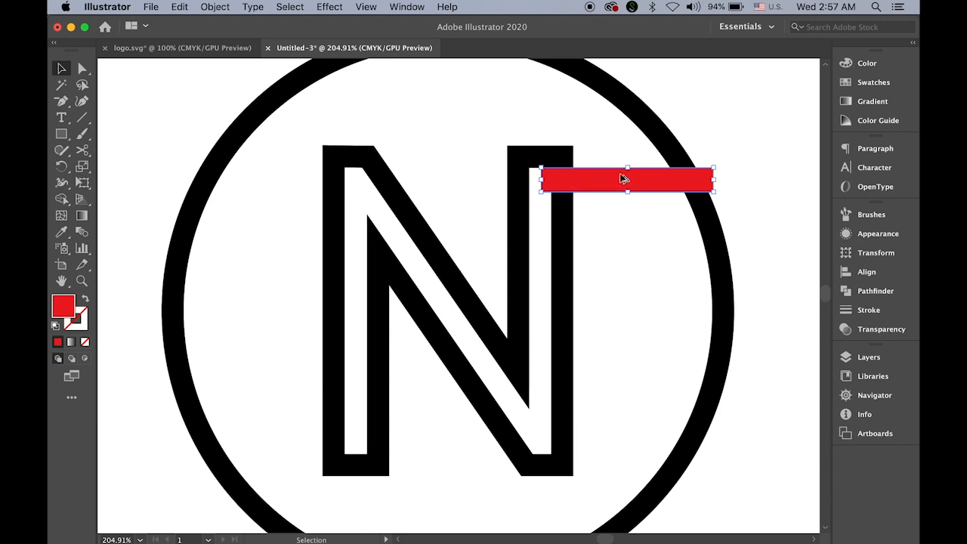
left_click_drag(647, 186, 301, 448)
left_click_drag(302, 451, 511, 475)
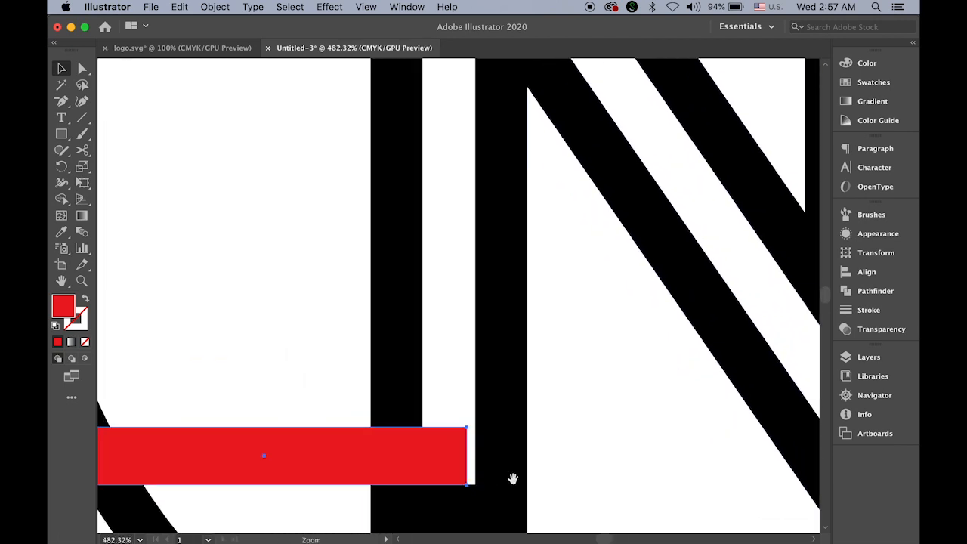
left_click(559, 449)
scroll(513, 276, "down", 5)
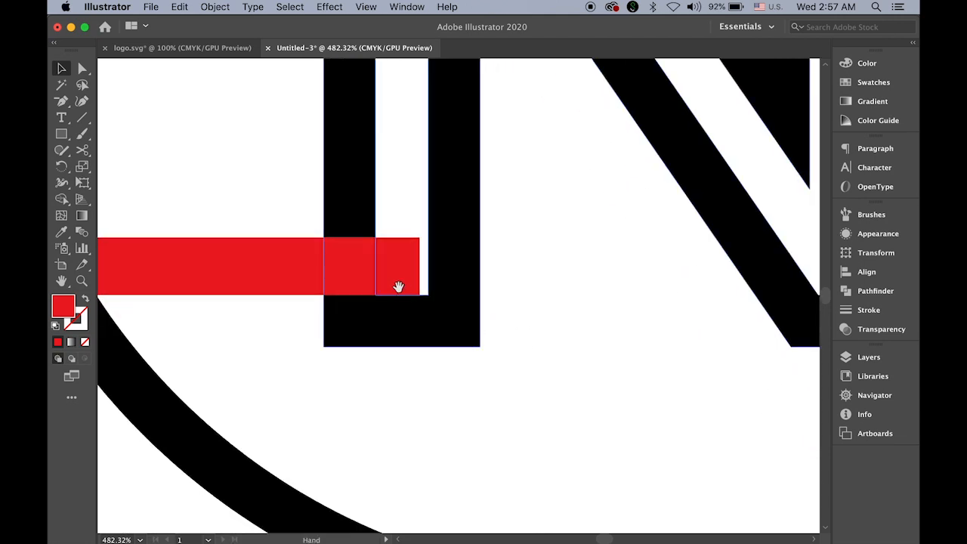
key("z")
left_click_drag(369, 281, 584, 398)
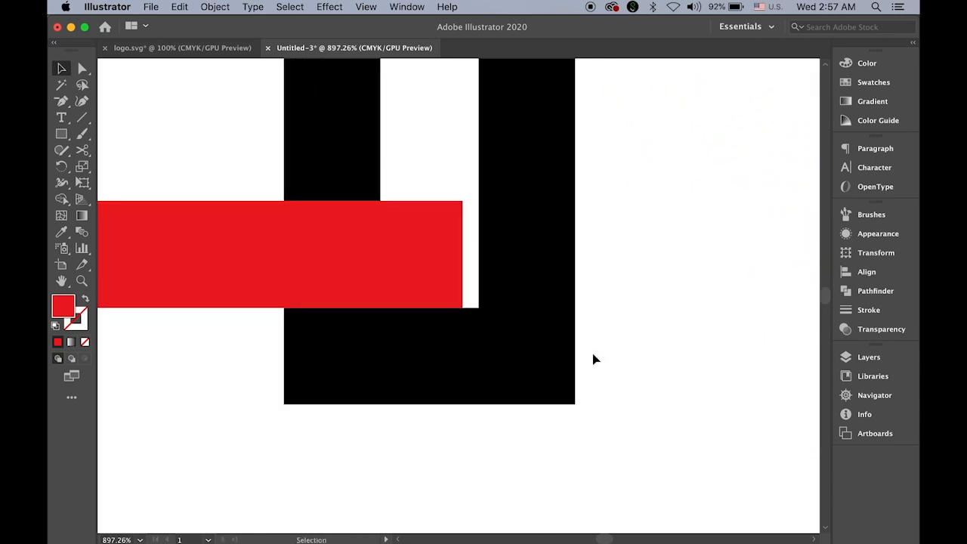
Nudge the lower-left red bar to the left so it fully crosses the circle's edge
key("z")
left_click(393, 361, "alt")
left_click(324, 343, "alt")
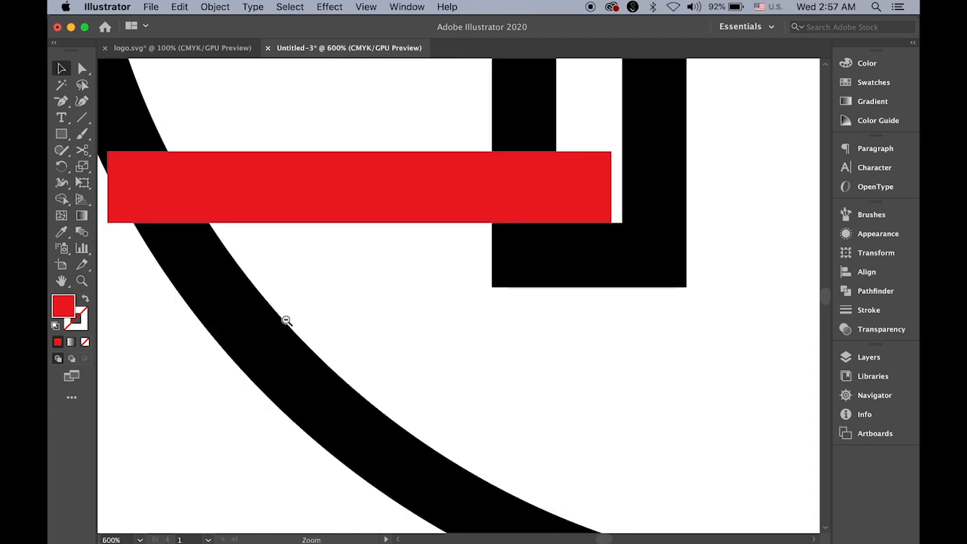
left_click(343, 315, "alt")
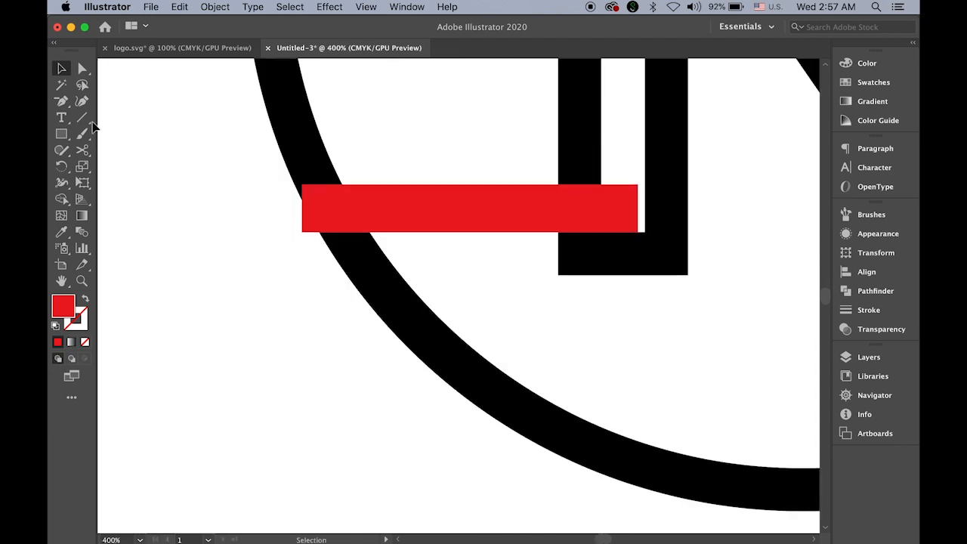
left_click(459, 219)
key("Left")
key("Left")
key("Left")
key("Left")
key("Left")
key("Left")
key("Left")
key("Left")
key("Left")
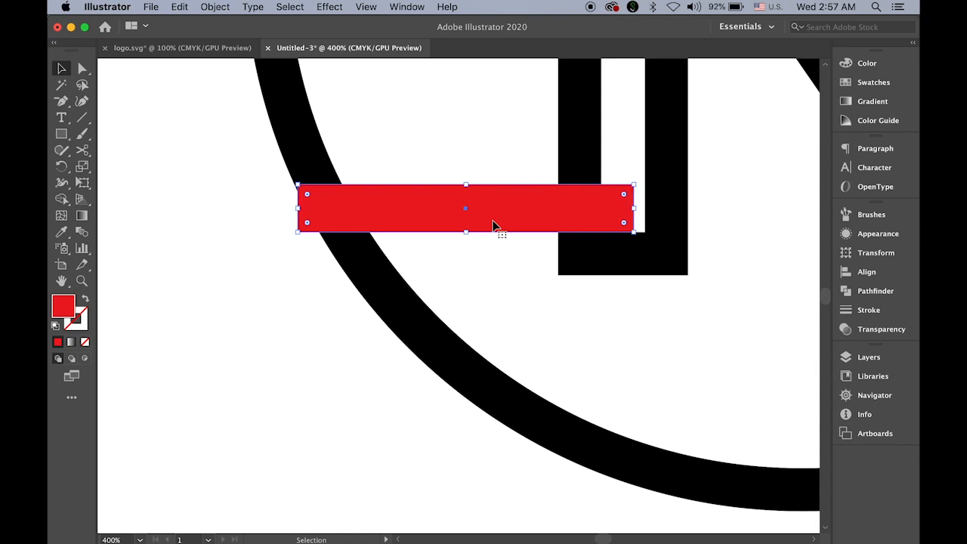
left_click(273, 335)
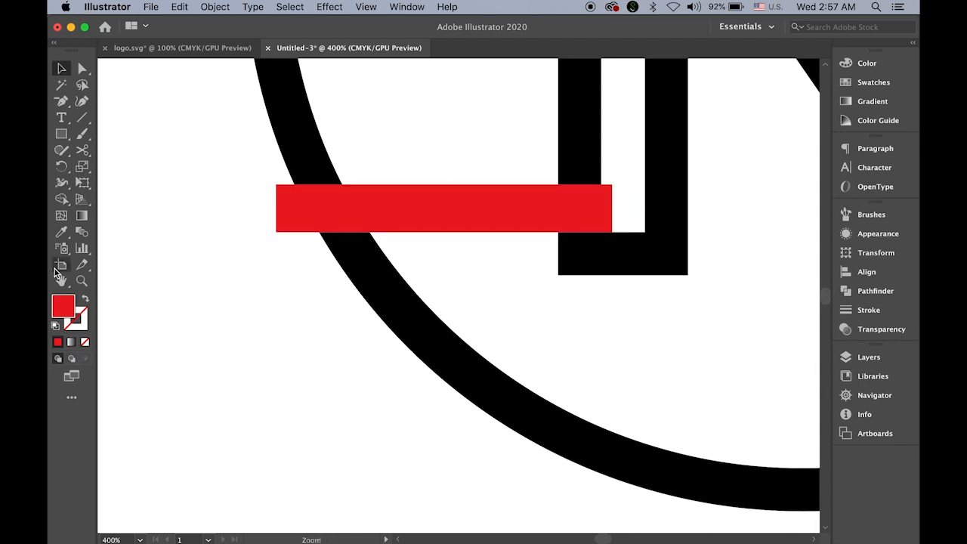
Split the N, the circle and both red bars along their overlaps with the Pathfinder Divide operation
left_click(629, 235, "alt+super")
left_click(666, 216, "alt+super")
left_click(412, 193, "alt+super")
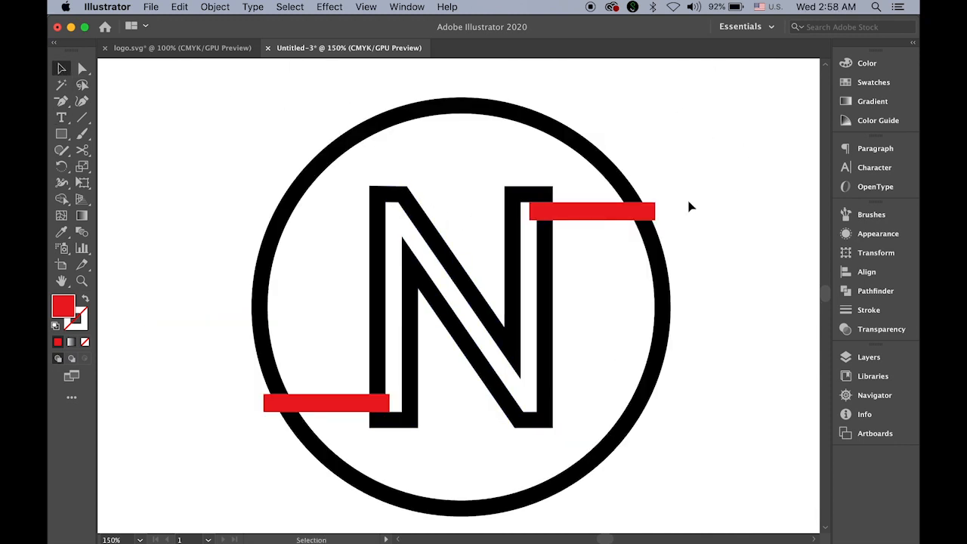
left_click(358, 406)
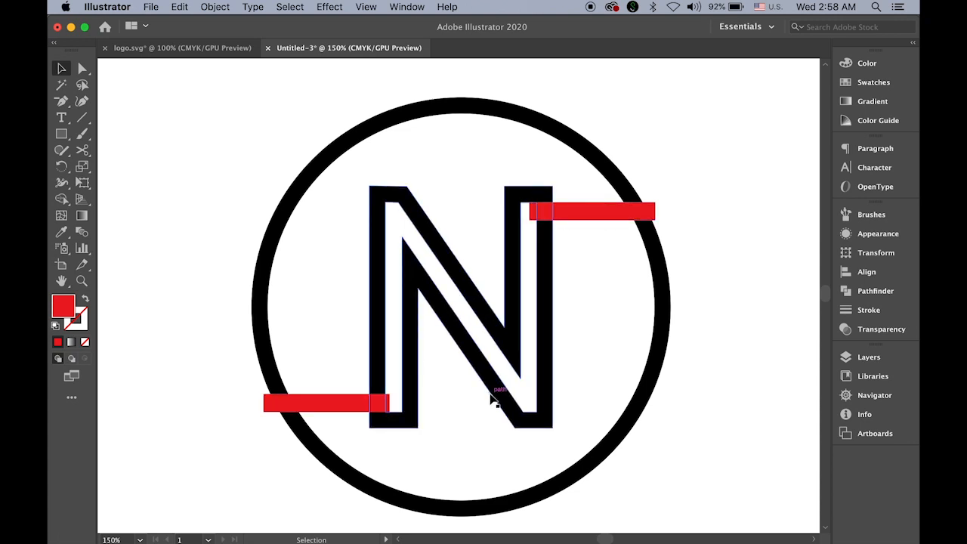
left_click_drag(164, 81, 729, 521)
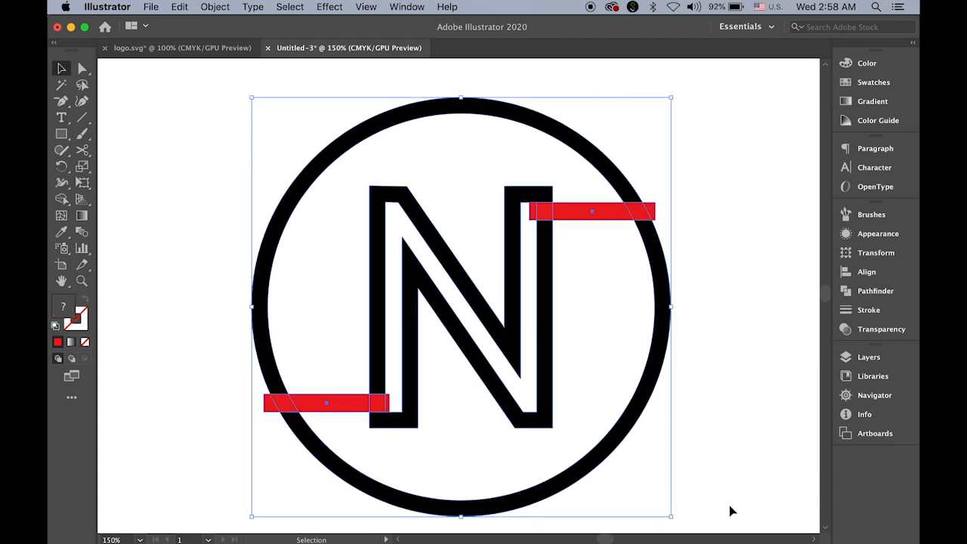
left_click(861, 297)
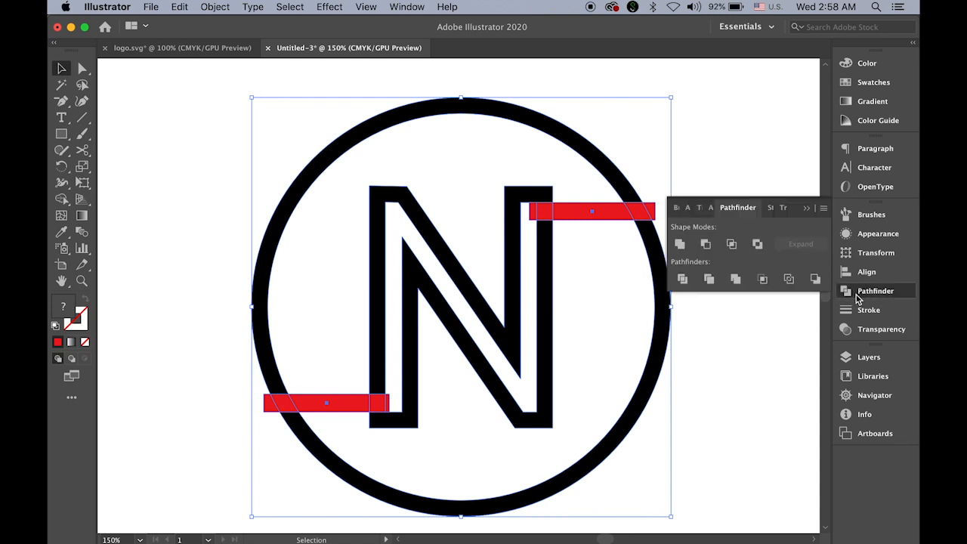
left_click(407, 7)
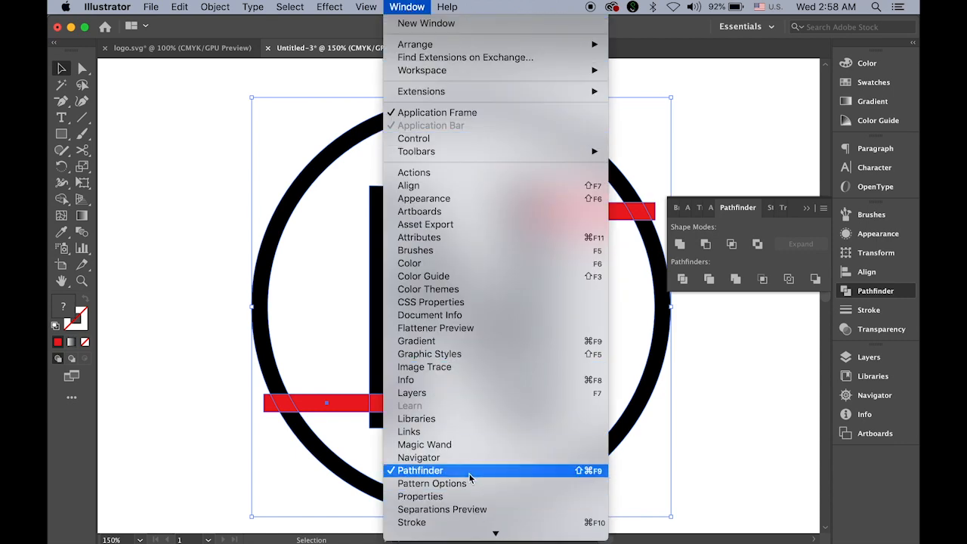
left_click(793, 226)
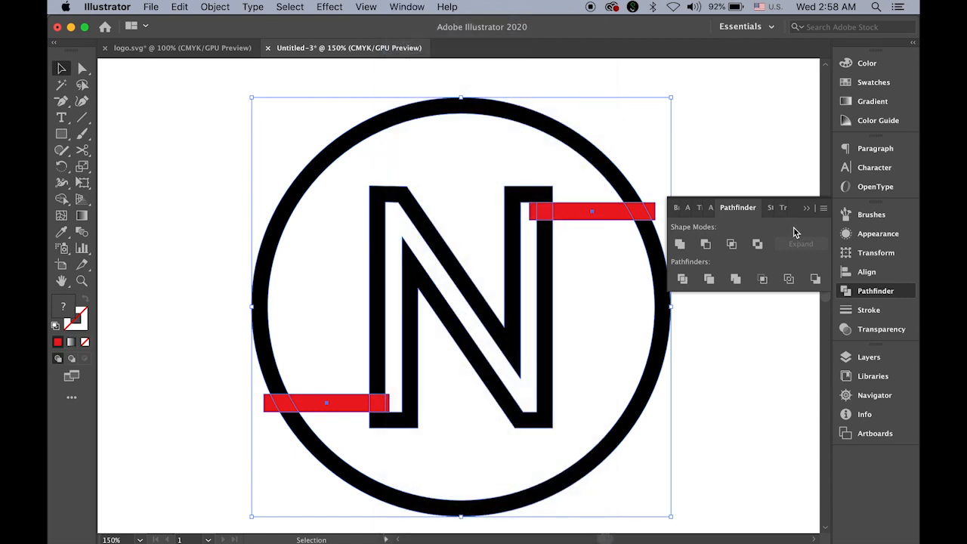
left_click(682, 280)
left_click(682, 280)
left_click(807, 210)
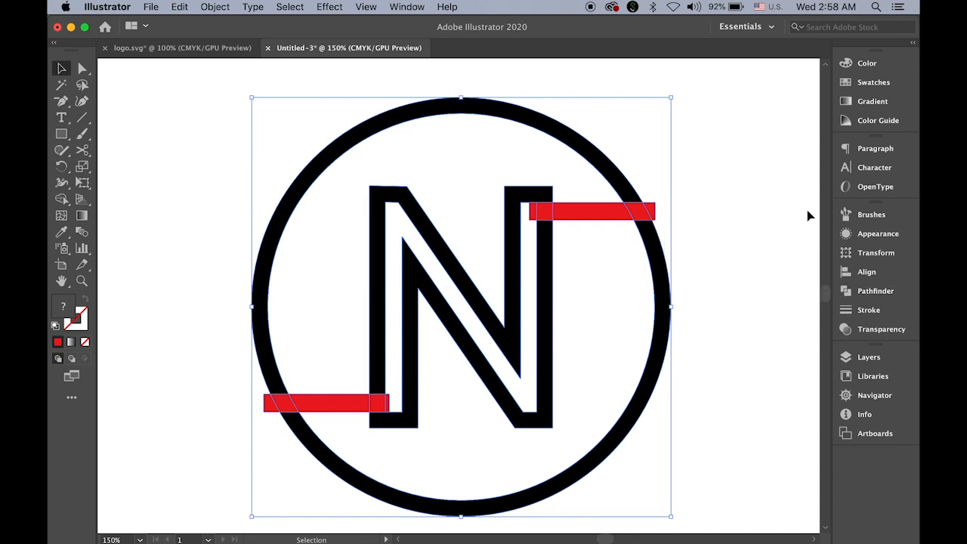
left_click(762, 179)
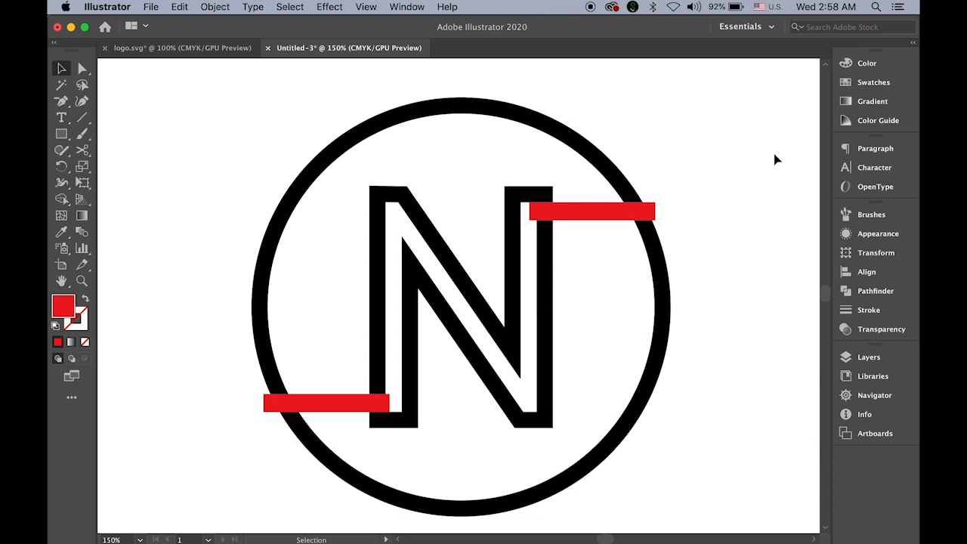
Delete the circle segment crossed by the upper-right bar and the red pieces on both sides of it
left_click(83, 70)
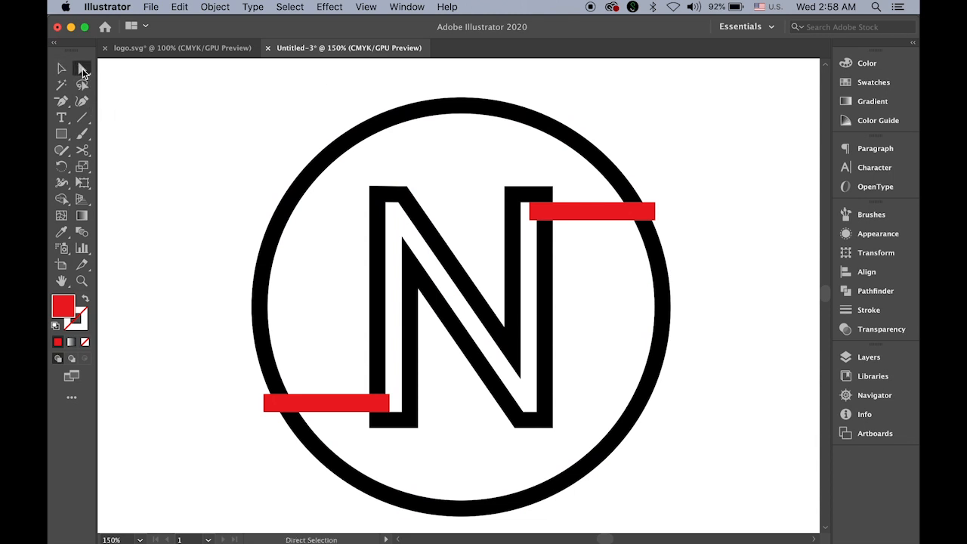
left_click(640, 213)
key("Delete")
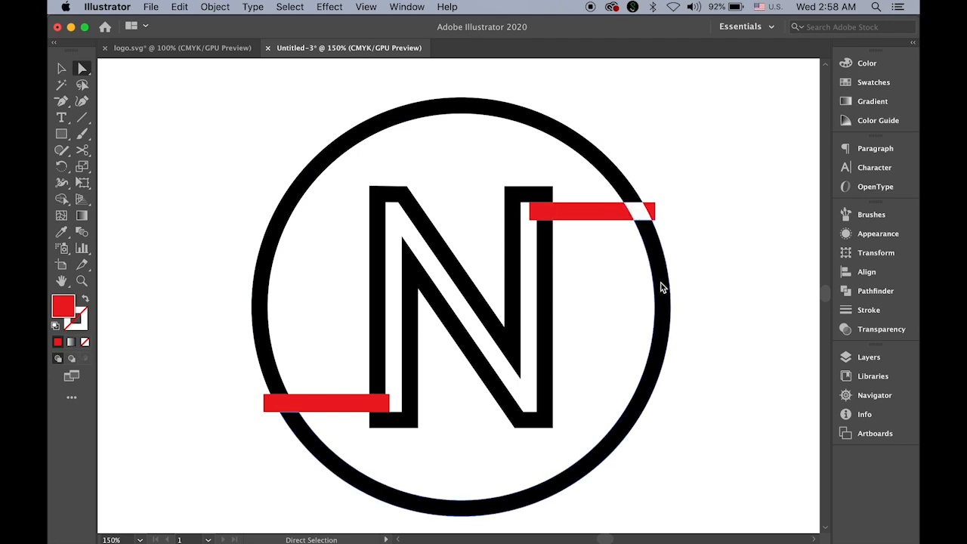
left_click(652, 211)
key("Delete")
left_click(601, 215)
key("Delete")
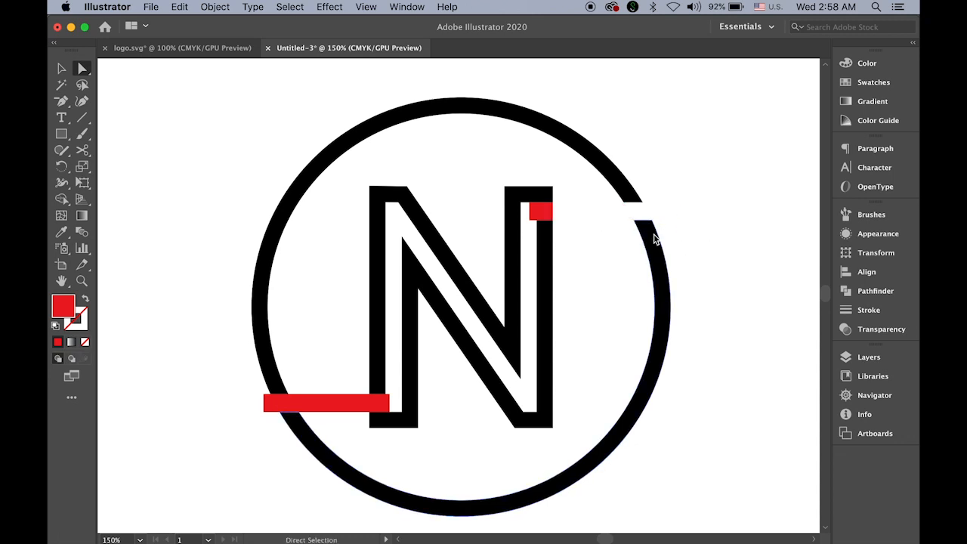
Delete the divided piece over the N's right stem and the leftover red piece inside its upper-right corner
left_click(545, 212)
key("Delete")
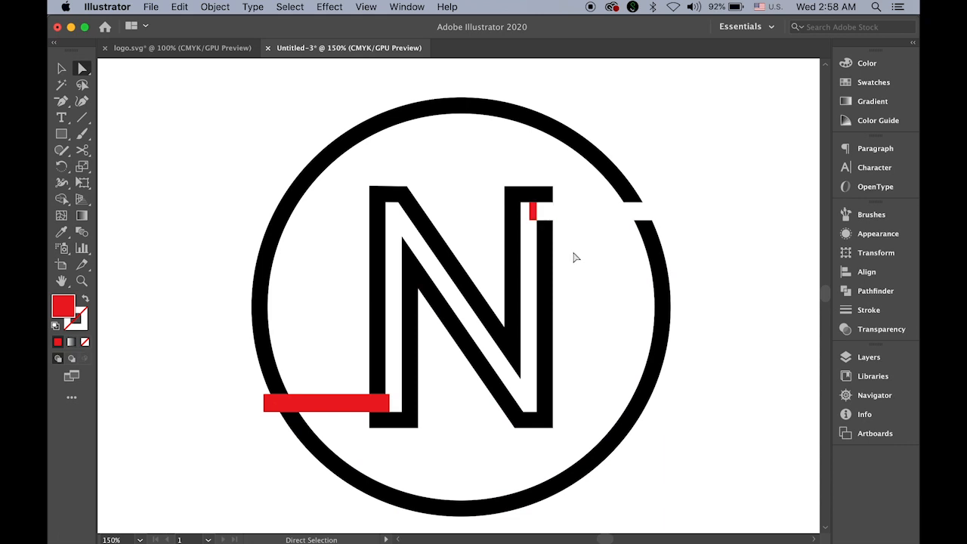
left_click(531, 212)
key("Delete")
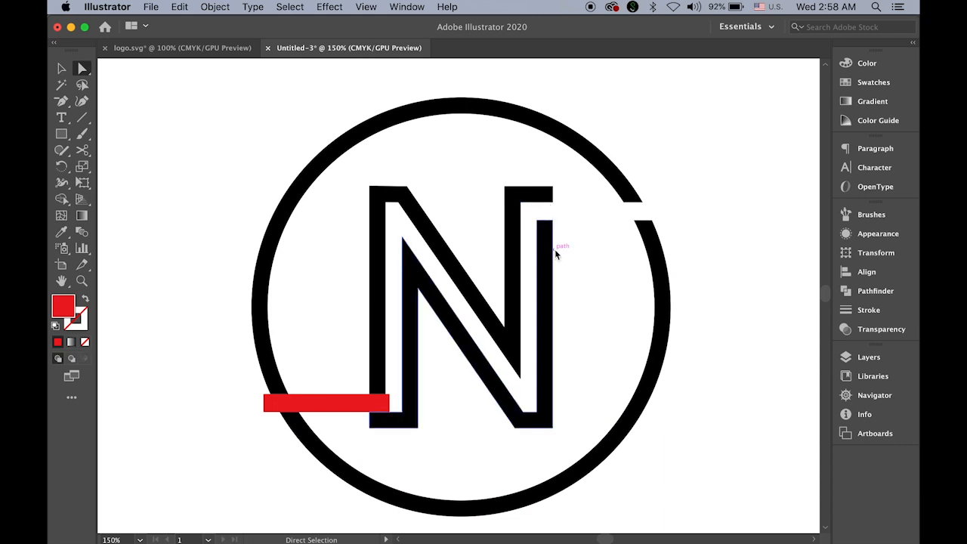
Delete the divided piece over the N's left stem and the red bar pieces on both sides of it
left_click(554, 249)
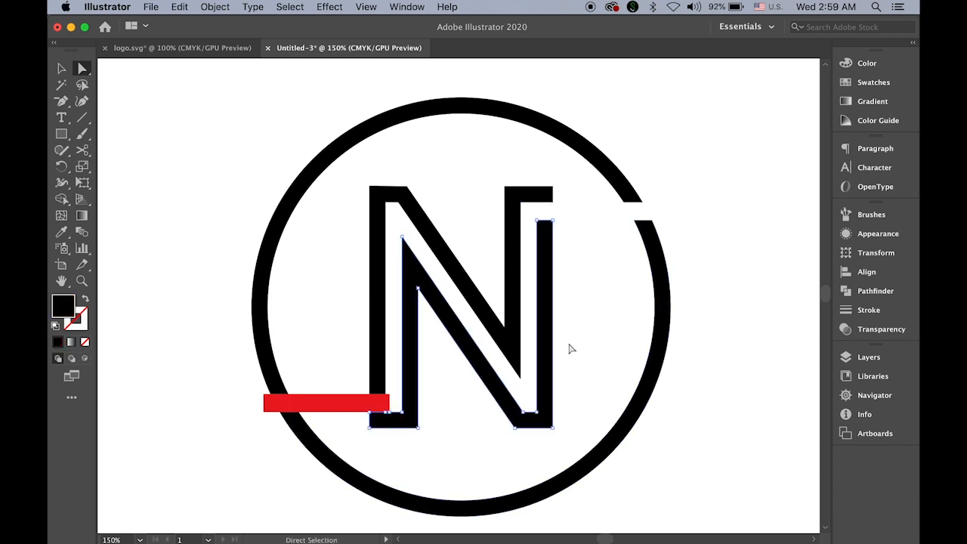
left_click(379, 401)
key("Delete")
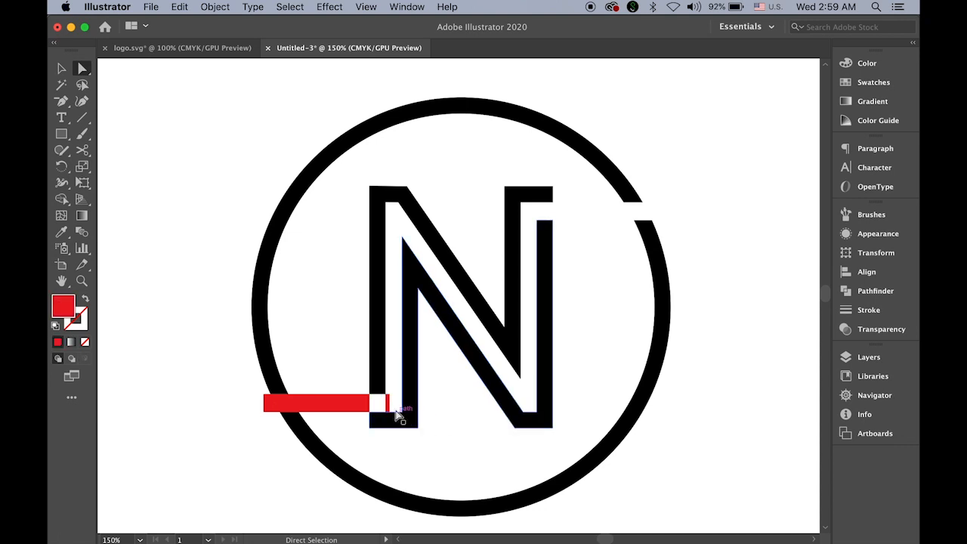
left_click(339, 408)
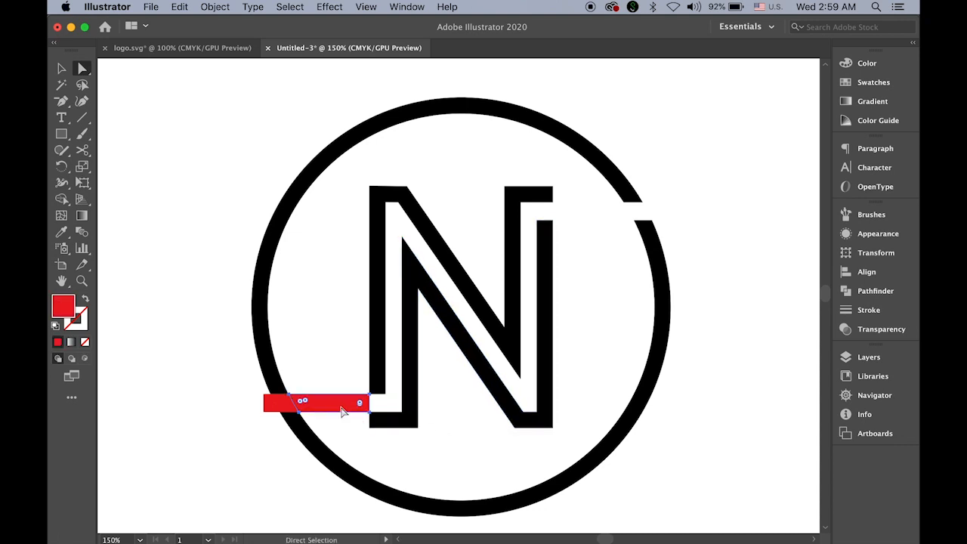
key("Delete")
Delete the circle segment crossed by the lower-left bar and the leftover red end outside the circle
left_click(288, 408)
key("Delete")
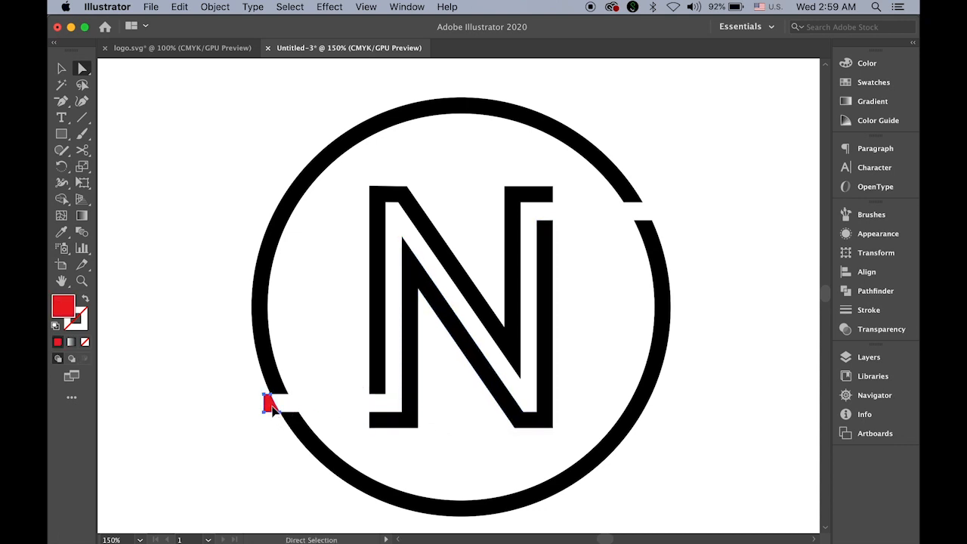
key("Delete")
left_click(415, 428)
left_click(725, 457)
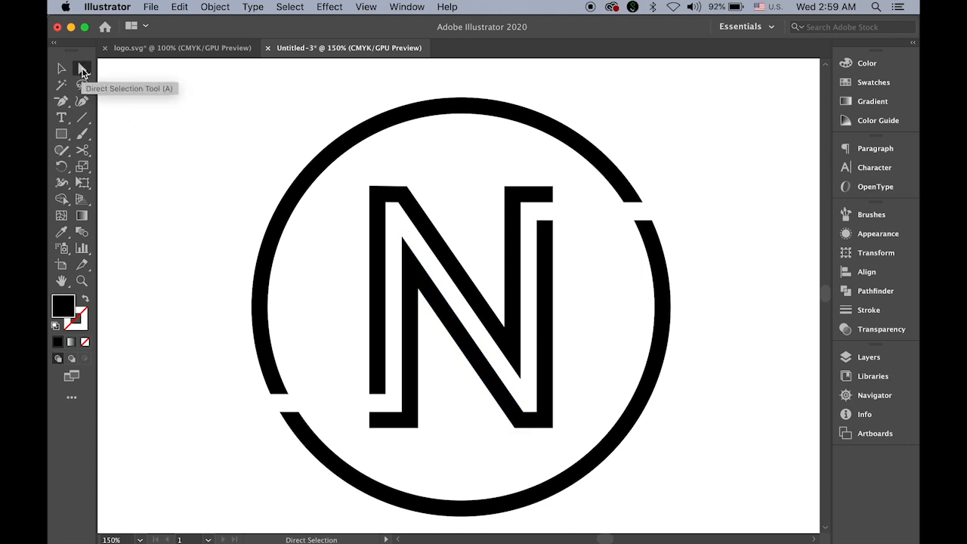
Stretch the N's upper-right arm horizontally by its two end anchor points until it overlaps the circle's cut end
key("super+space")
left_click(584, 211)
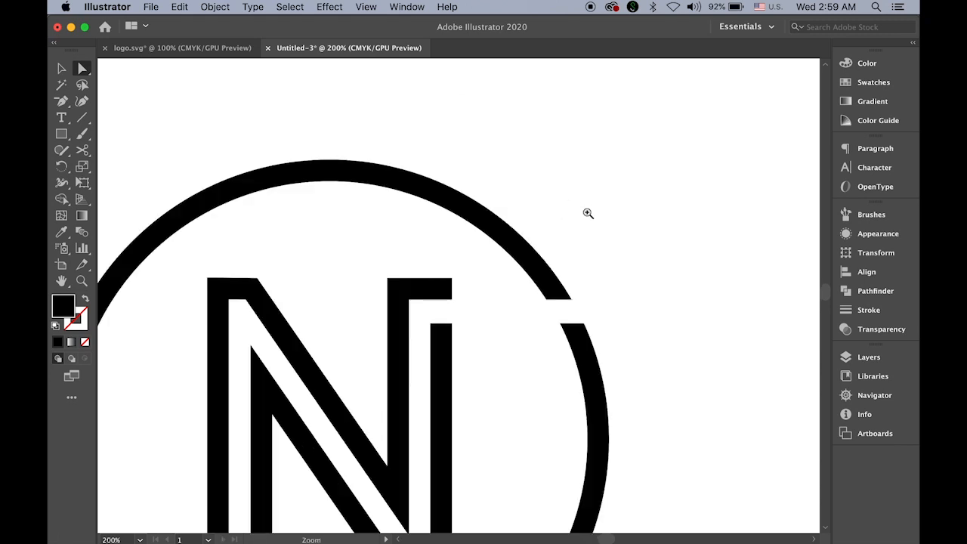
left_click(468, 298)
left_click(435, 270)
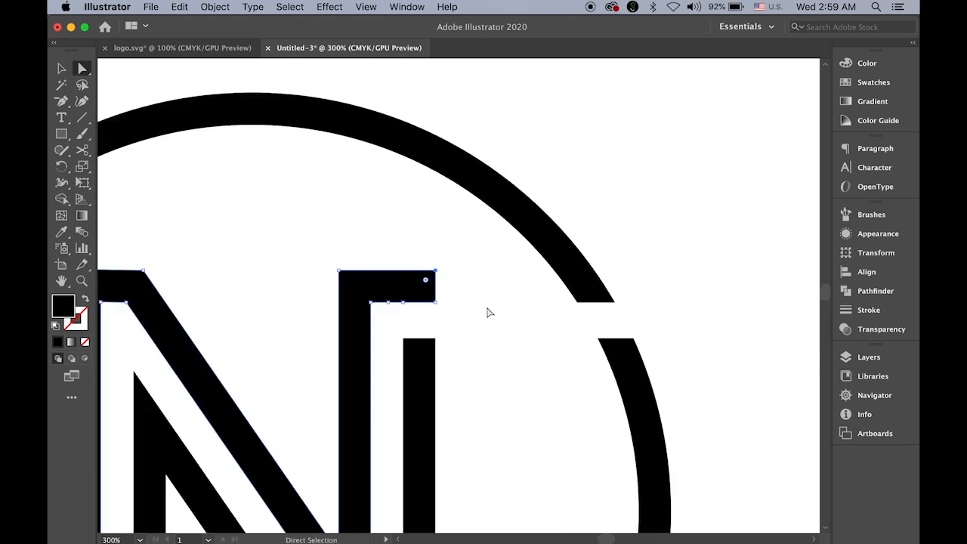
left_click(435, 303, "shift")
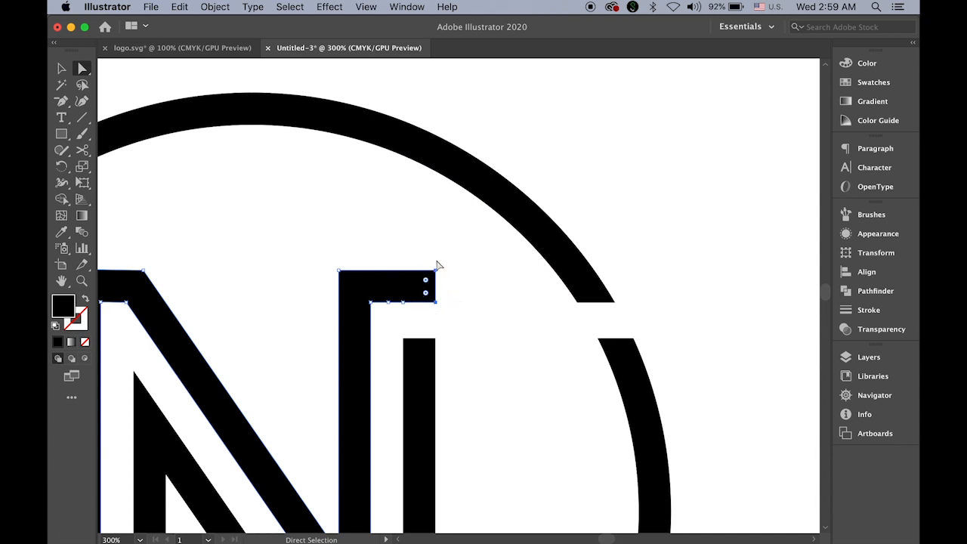
left_click(436, 304, "shift")
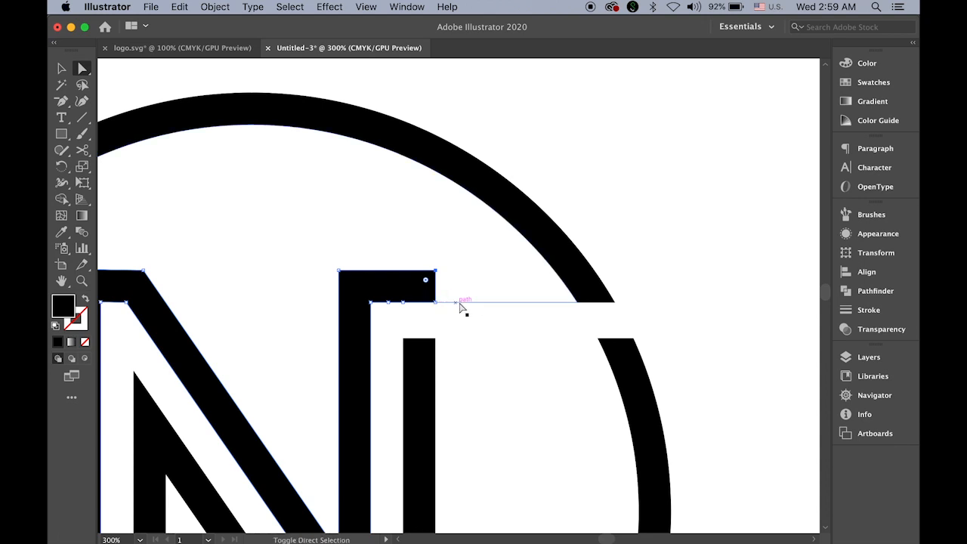
left_click(434, 302, "shift")
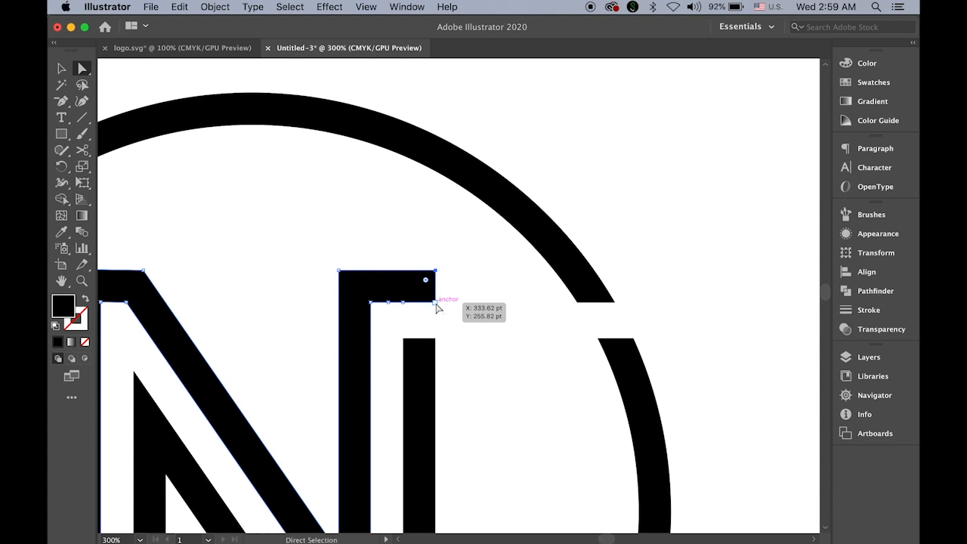
left_click(440, 319)
left_click(435, 303)
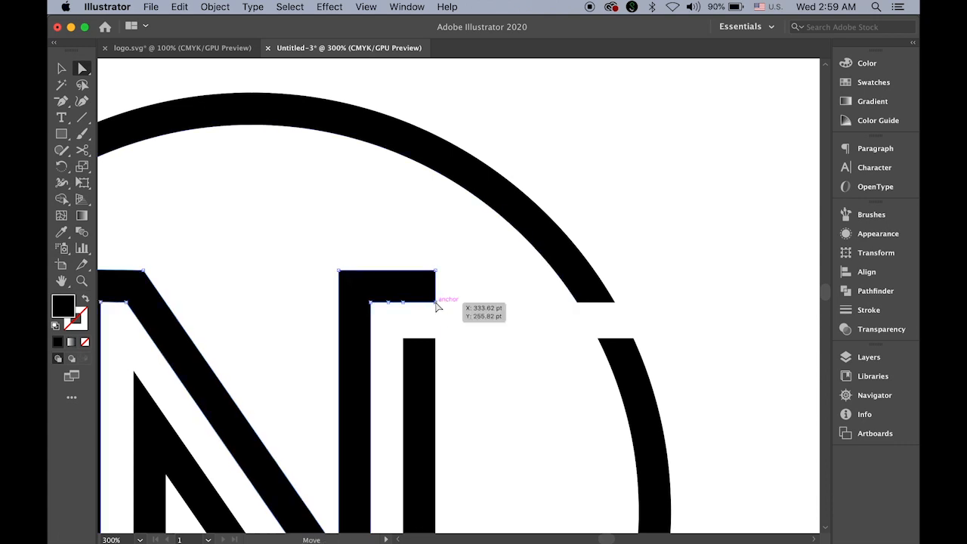
left_click(436, 272, "shift")
left_click_drag(436, 303, 590, 314)
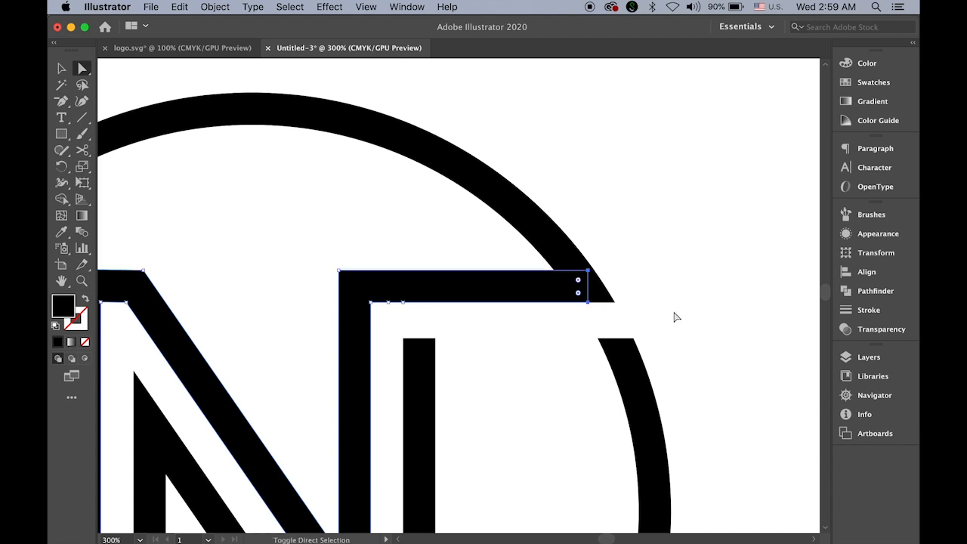
left_click(696, 302)
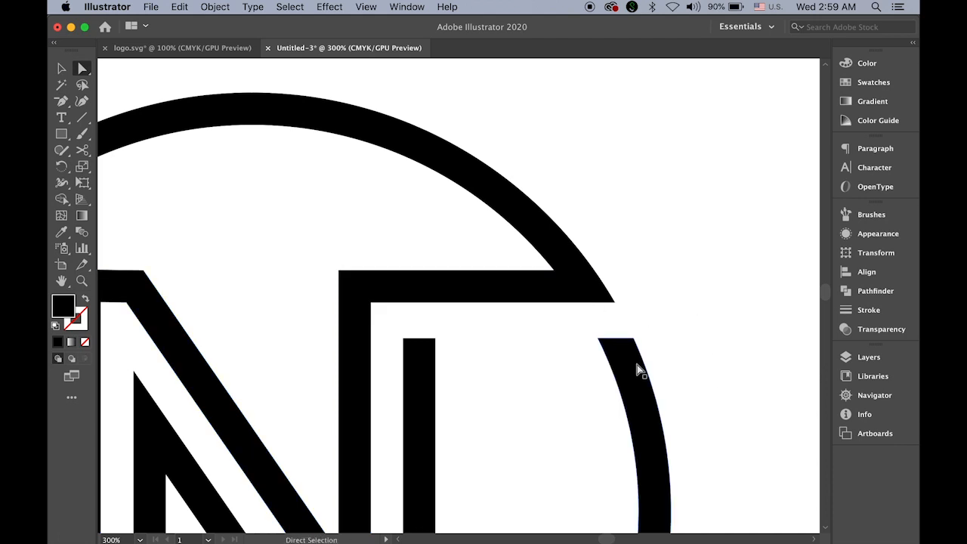
Remove the two extra anchor points on the underside of the N's upper-right arm with the Delete Anchor Point tool
left_click(395, 306)
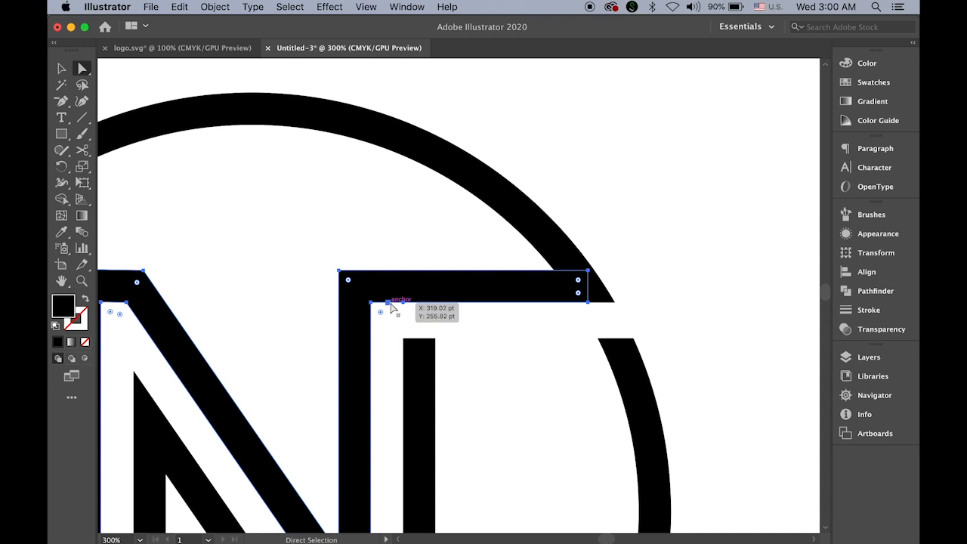
left_click(61, 101)
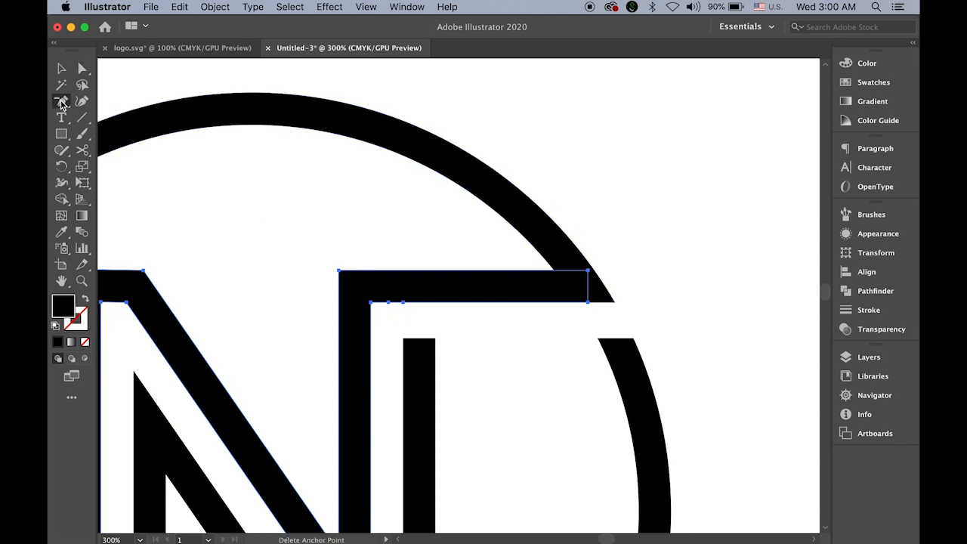
left_click(387, 302)
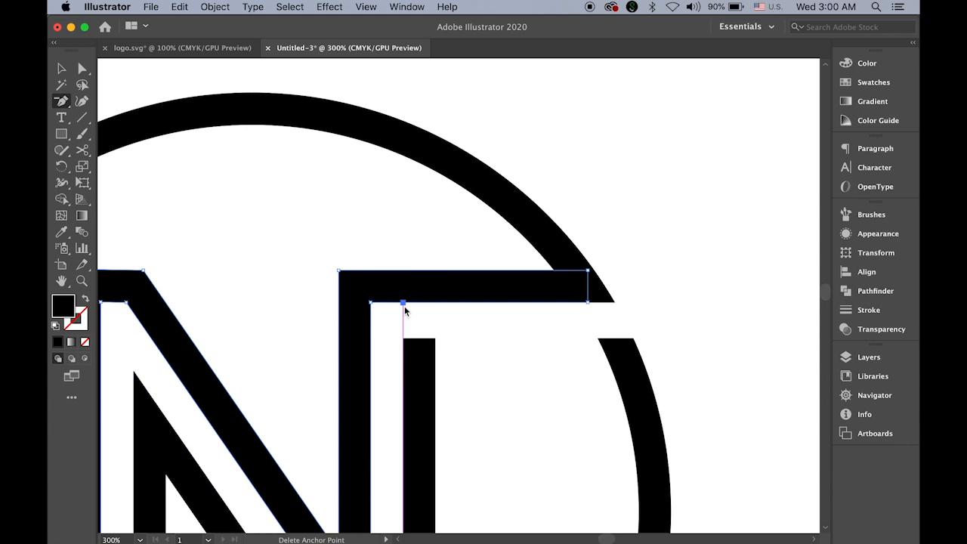
left_click(403, 302)
left_click(83, 68)
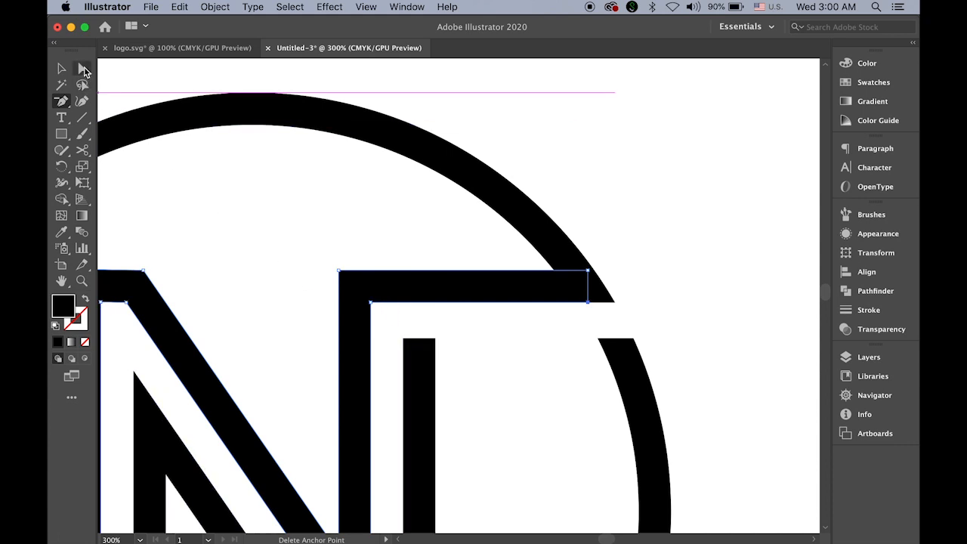
left_click(624, 182)
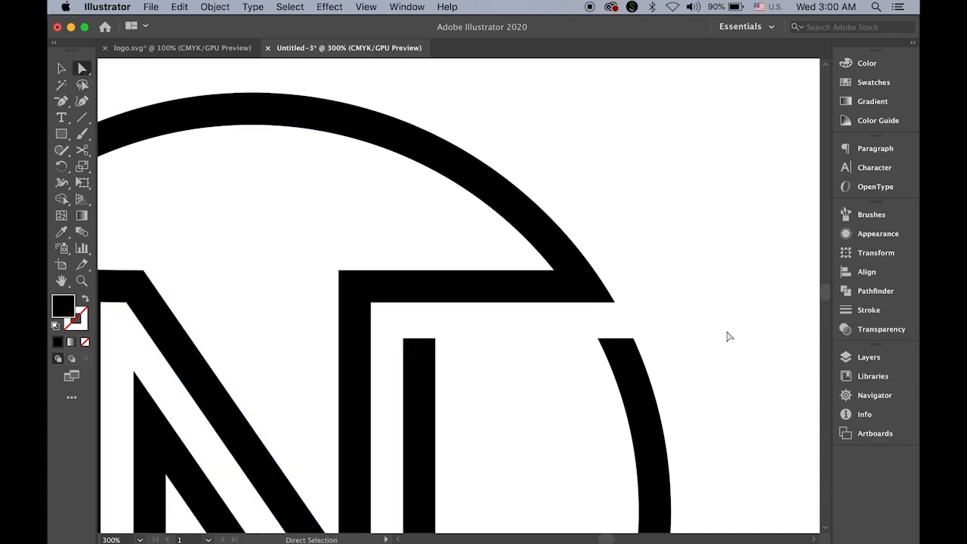
Delete the invisible unfilled path left between the N's right stem and the circle
left_click(388, 326)
left_click(724, 315)
left_click(533, 337)
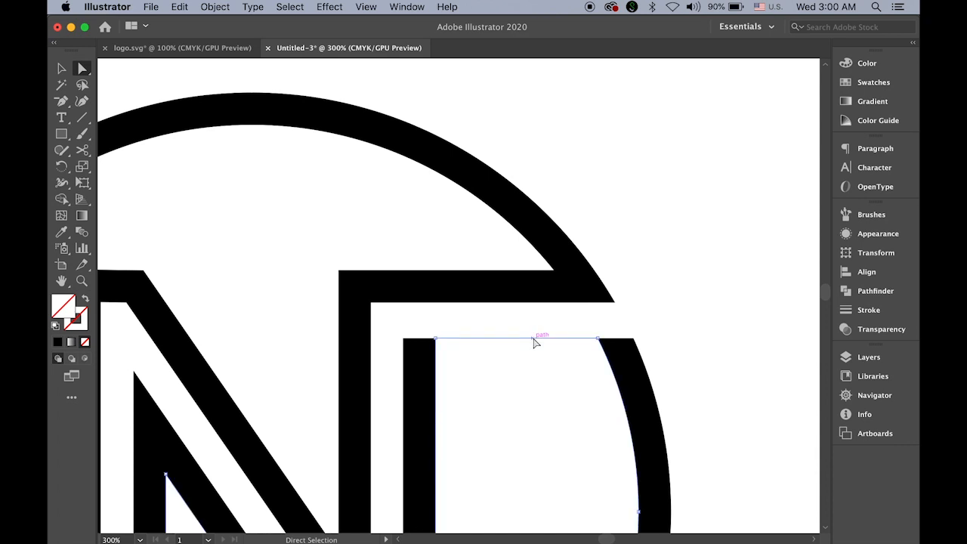
left_click(713, 360)
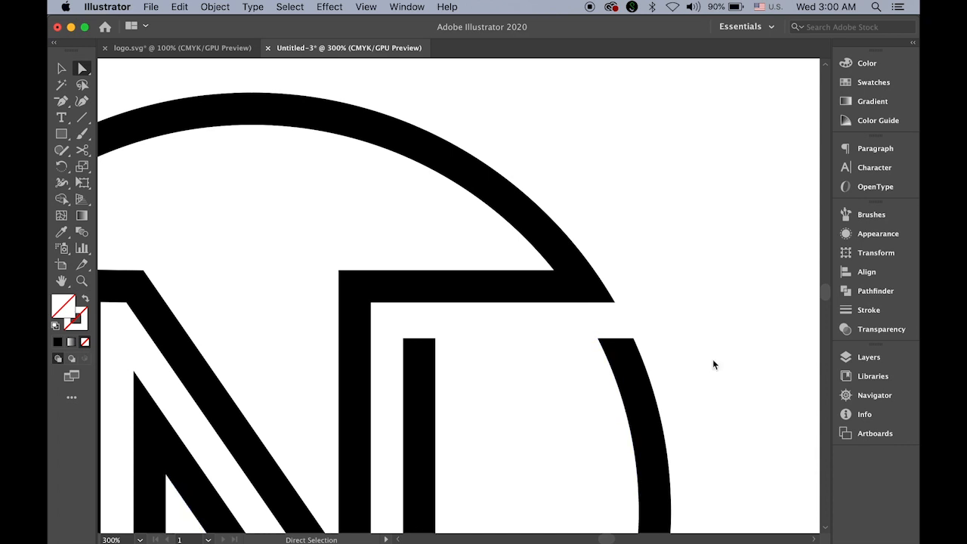
Stretch the N's lower-left arm horizontally by its two end anchor points until it overlaps the circle's cut end
left_click_drag(489, 386, 580, 246)
left_click_drag(457, 359, 602, 309)
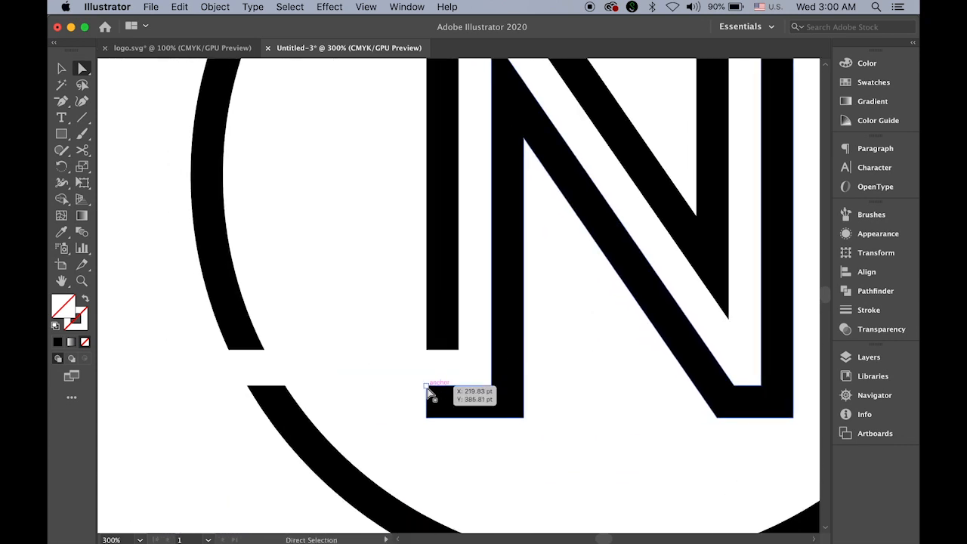
left_click(428, 386)
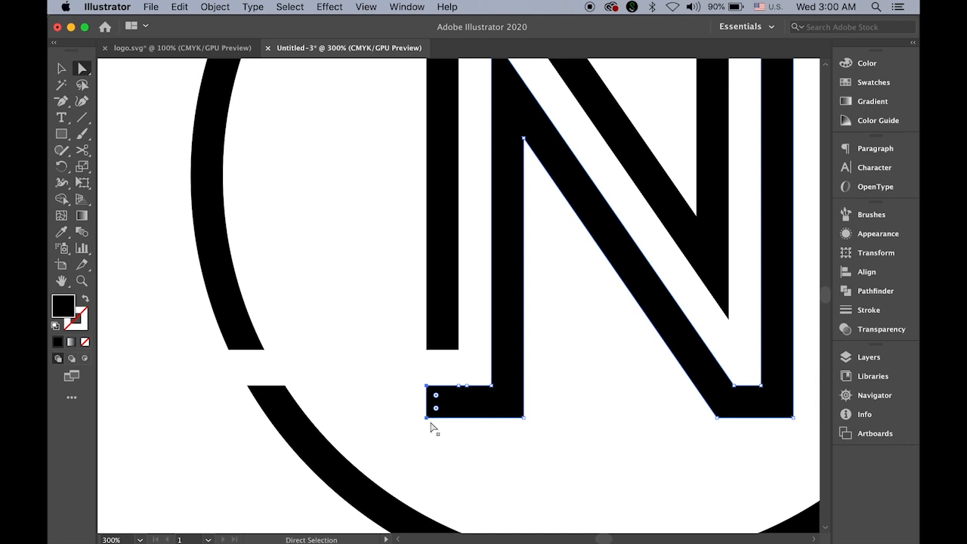
left_click(426, 417)
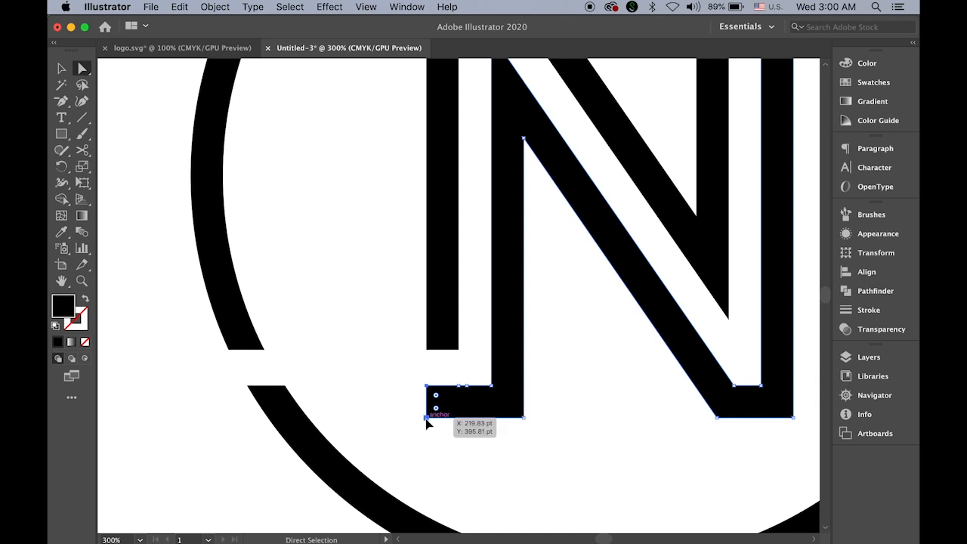
left_click_drag(426, 419, 281, 422)
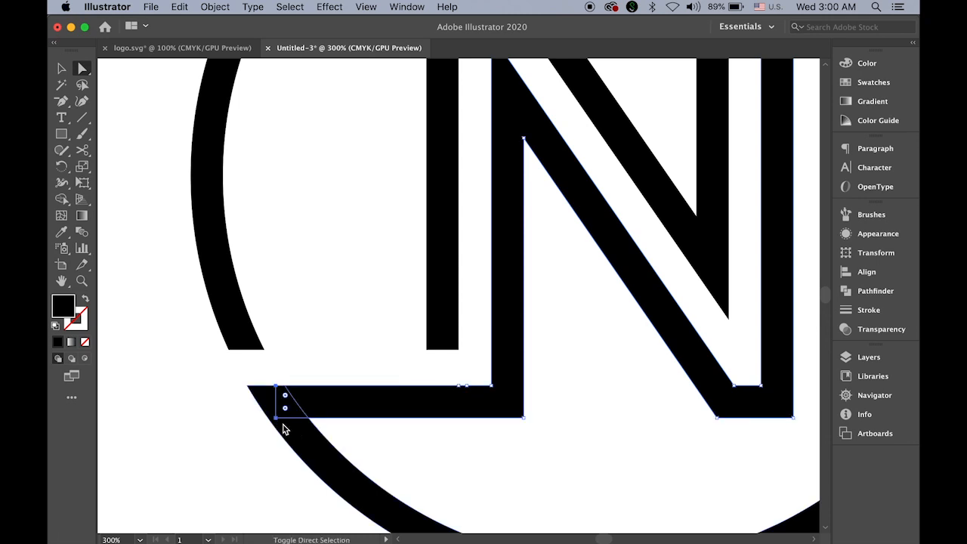
left_click(213, 421)
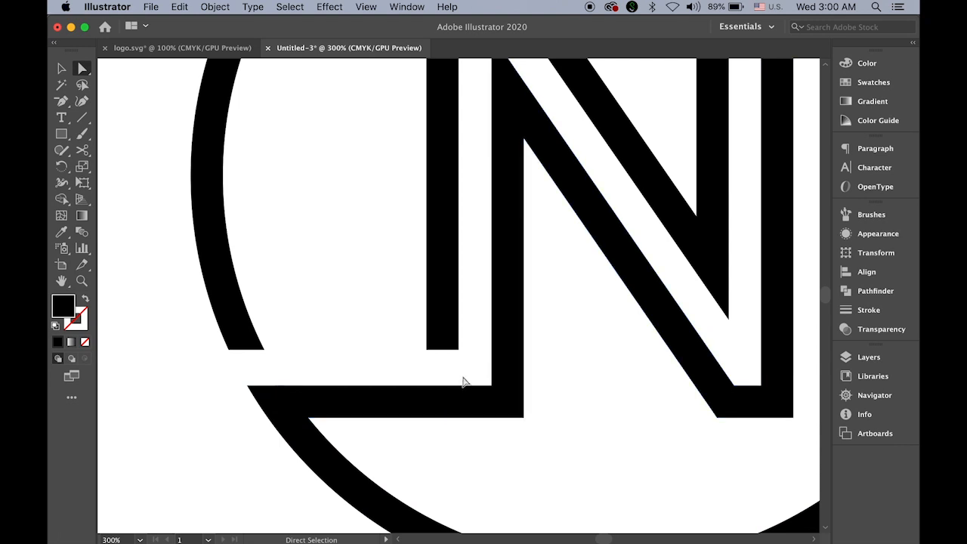
Delete the invisible unfilled path left between the N's left stem and the circle
left_click(412, 350)
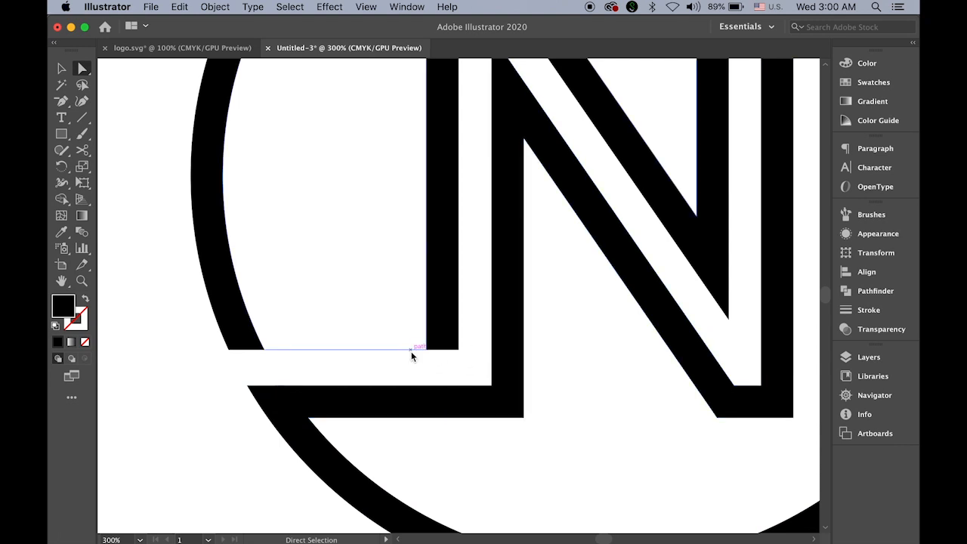
left_click(410, 351)
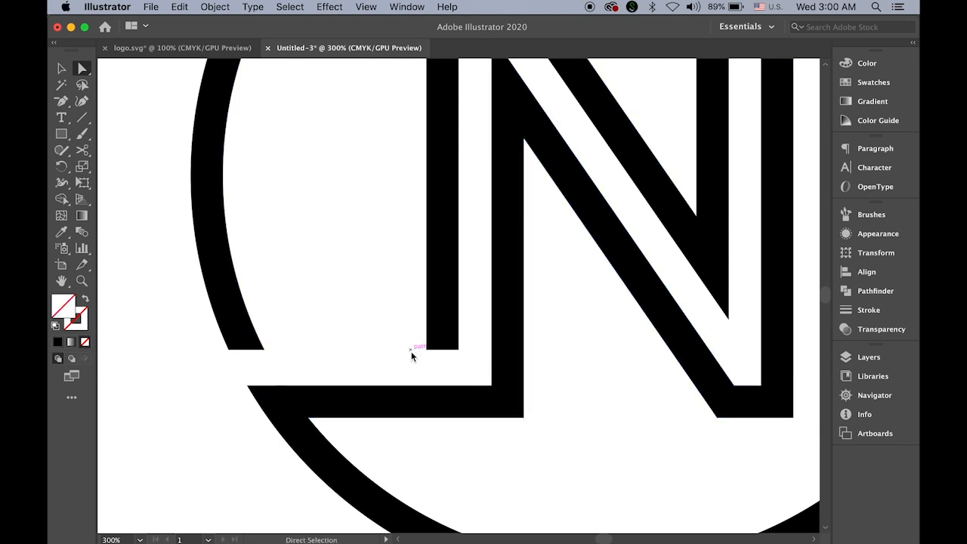
left_click(459, 352)
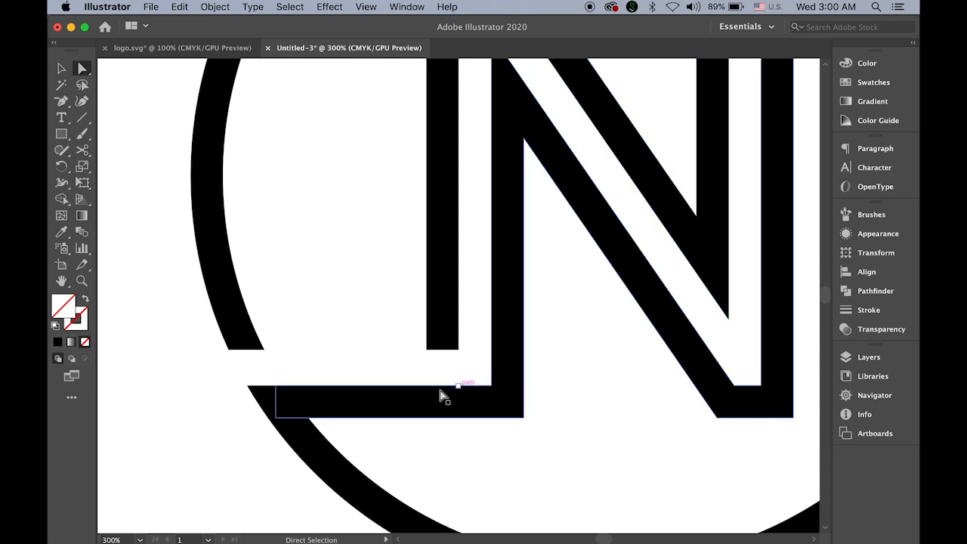
left_click_drag(460, 349, 455, 515)
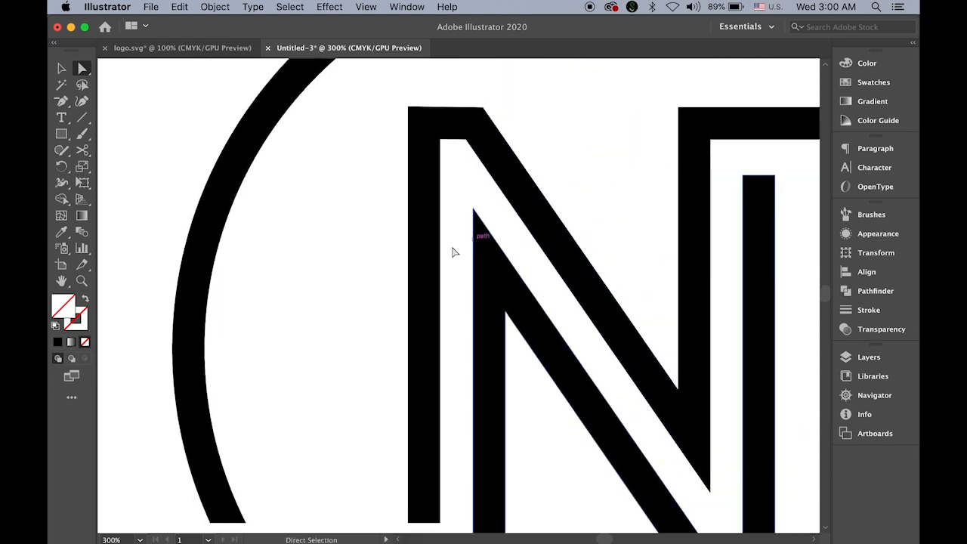
left_click_drag(461, 341, 328, 304)
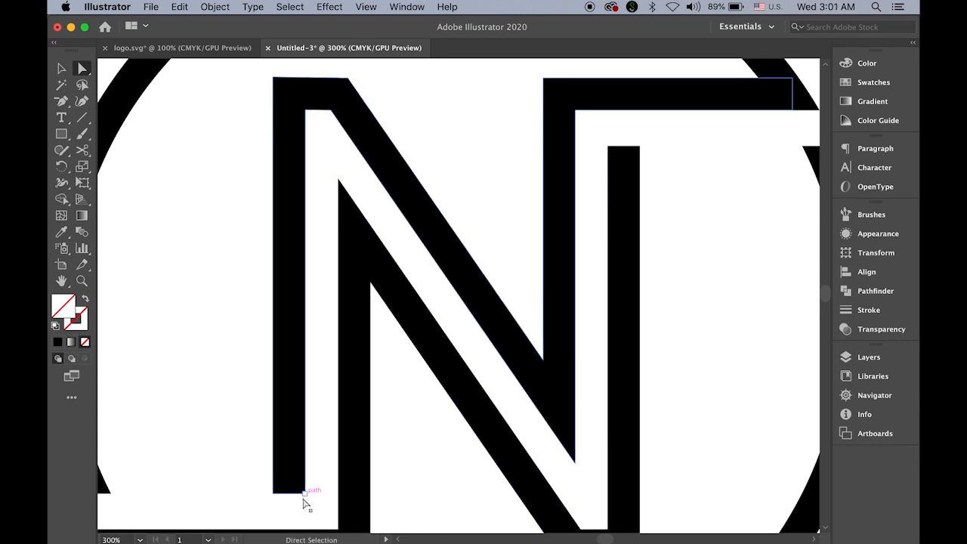
Select the whole grouped N-and-circle artwork to examine its outlines and the overlaps where the arms meet the circle
key("super+space")
left_click(403, 477, "alt+super")
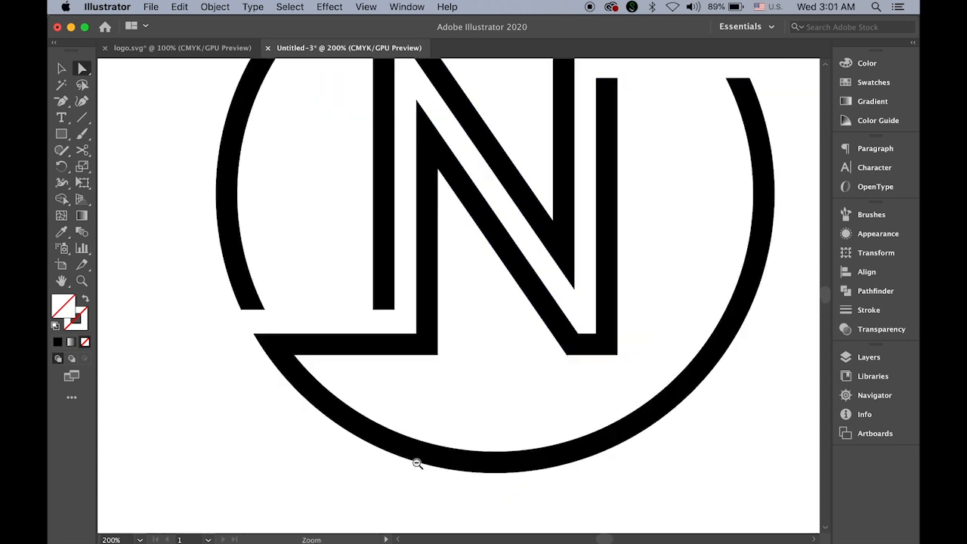
left_click(481, 385, "alt+super")
left_click_drag(530, 306, 524, 425)
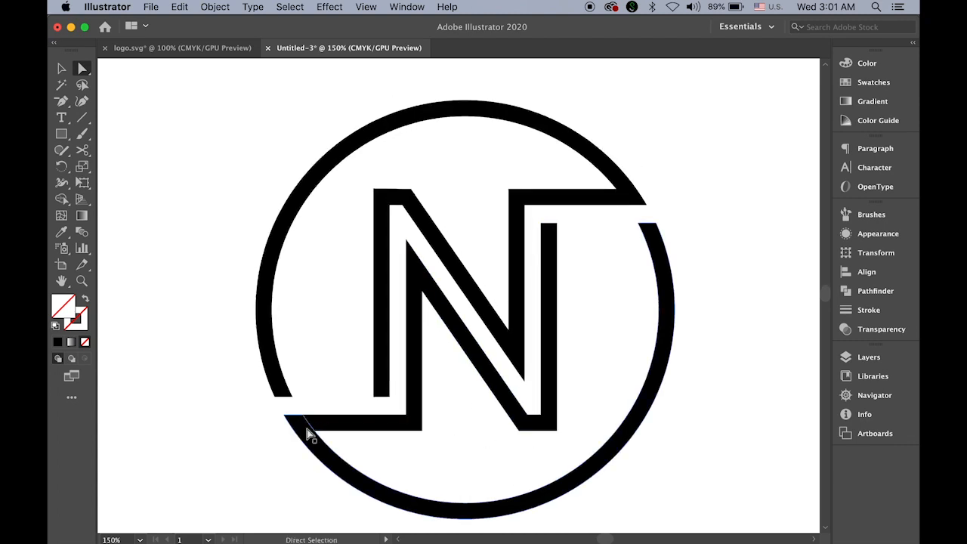
left_click(61, 69)
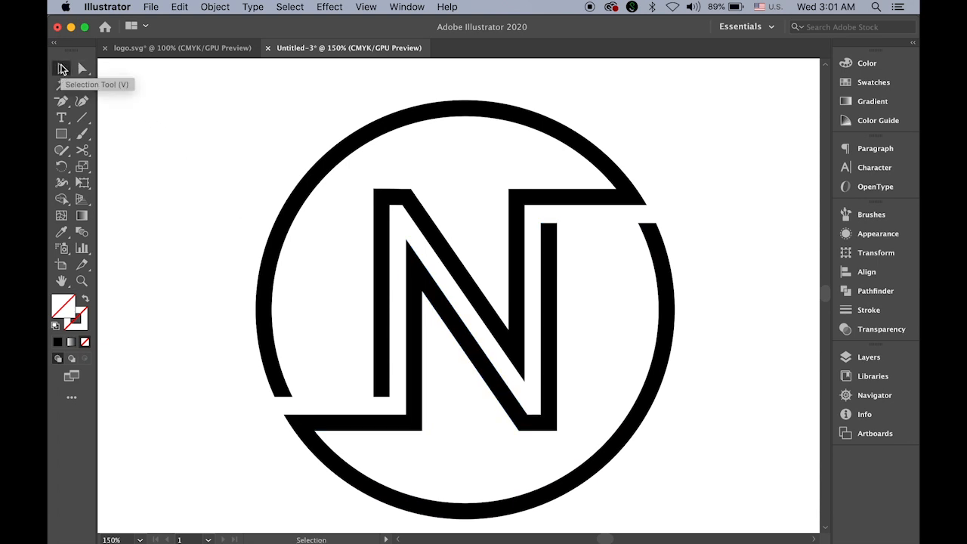
left_click(512, 262)
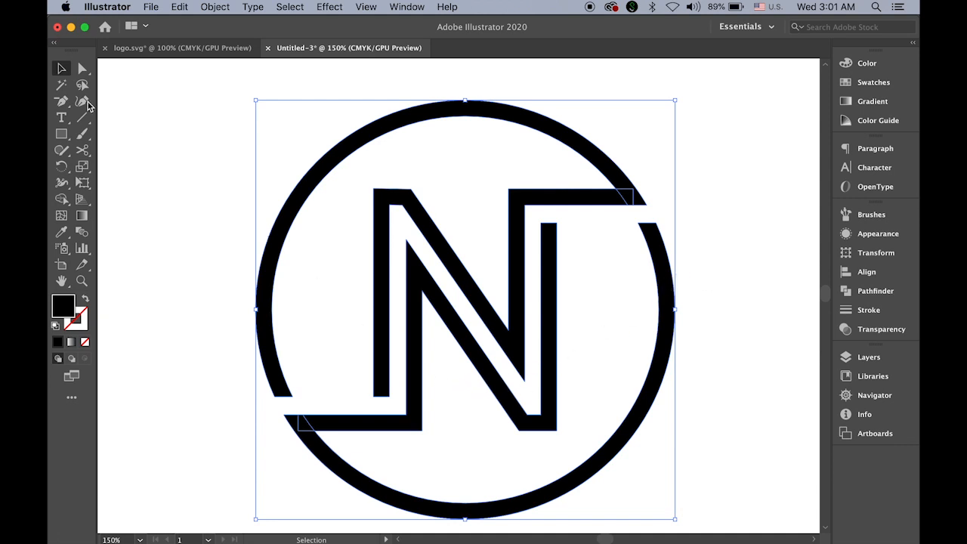
left_click(82, 68)
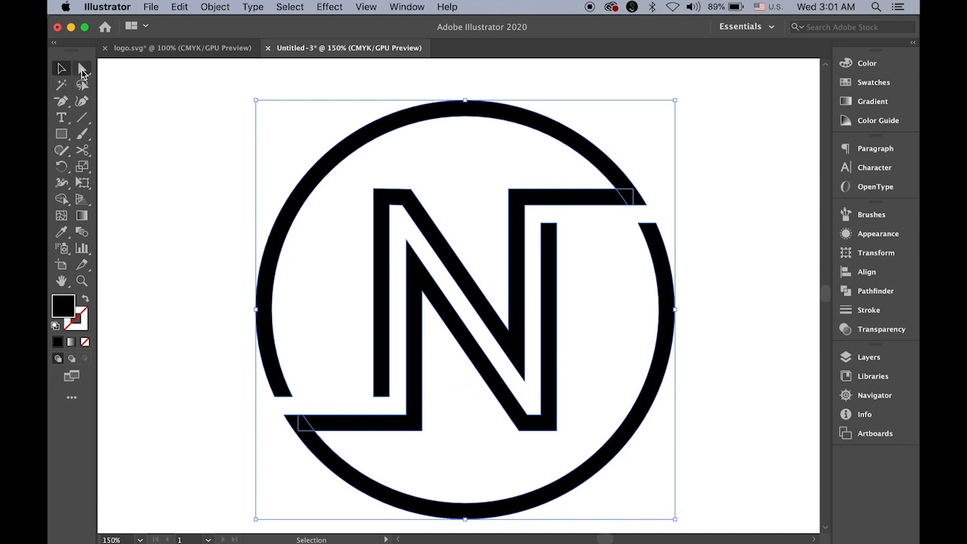
Create a filled black circle 18 pt wide and 18 pt high on the empty canvas beside the logo
left_click(185, 163)
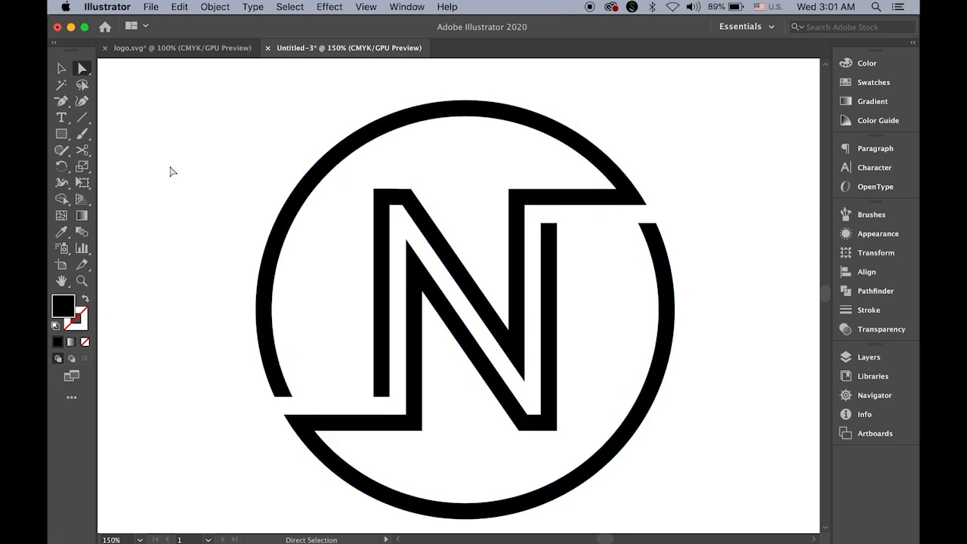
left_click(62, 134)
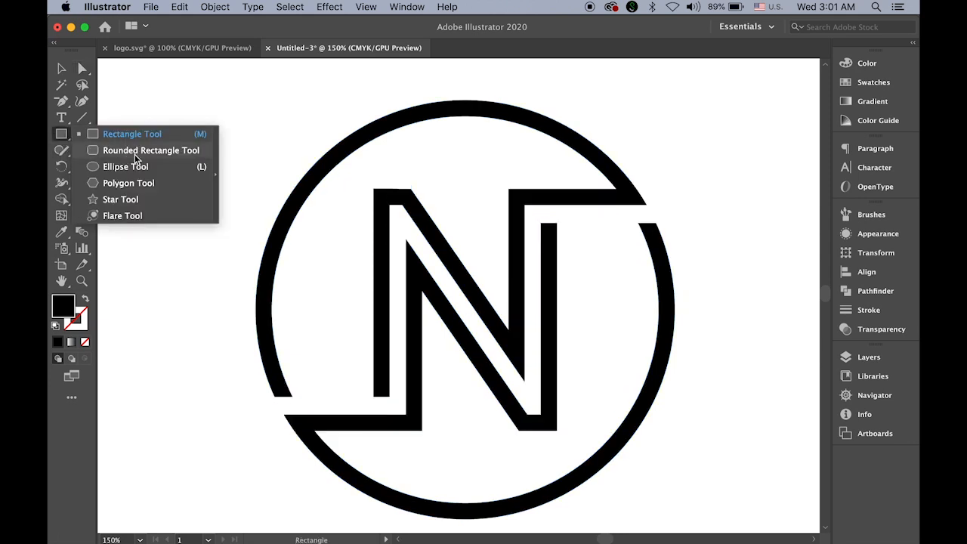
left_click(138, 166)
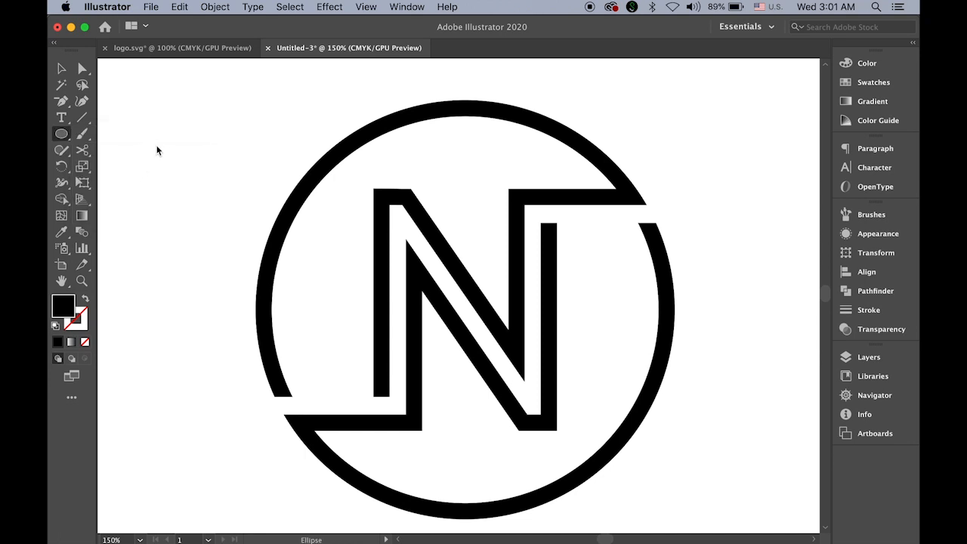
left_click(157, 147)
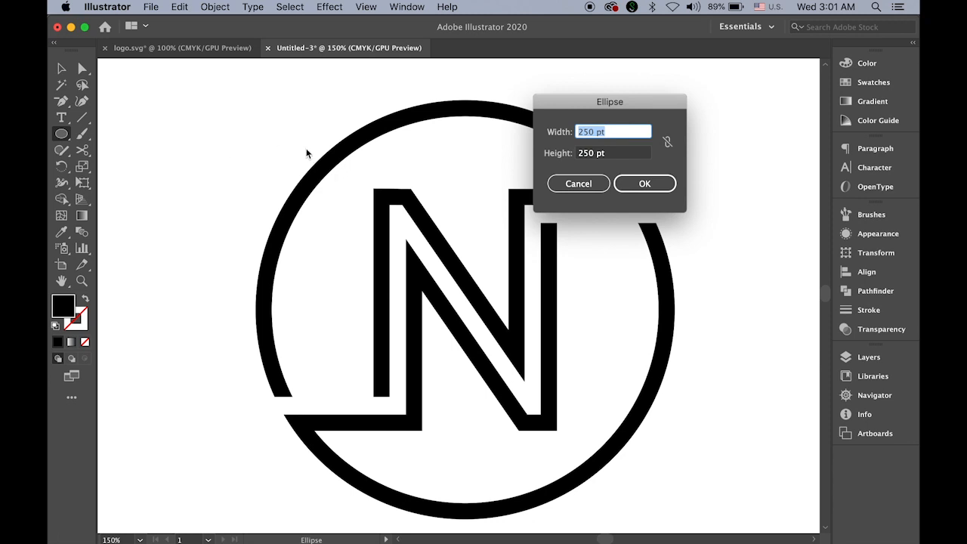
type("18")
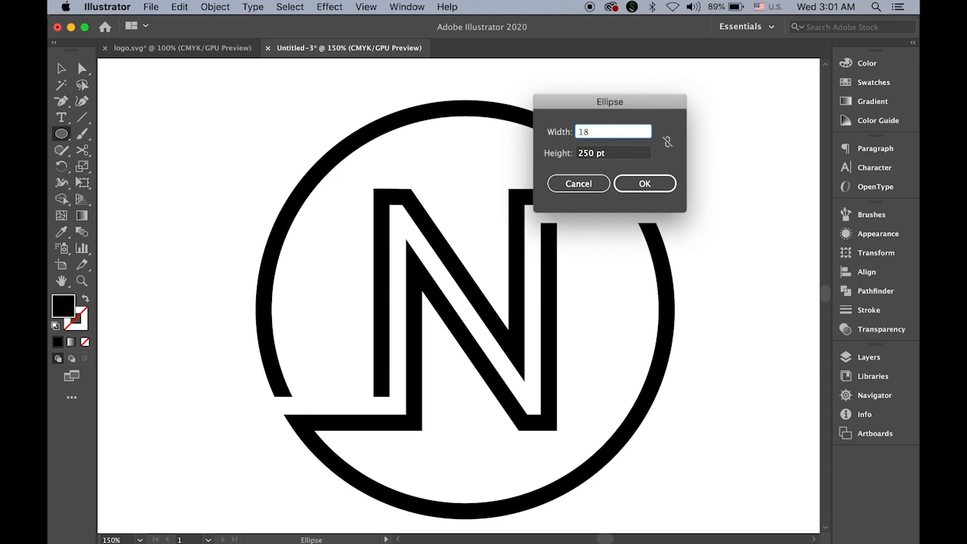
left_click(667, 142)
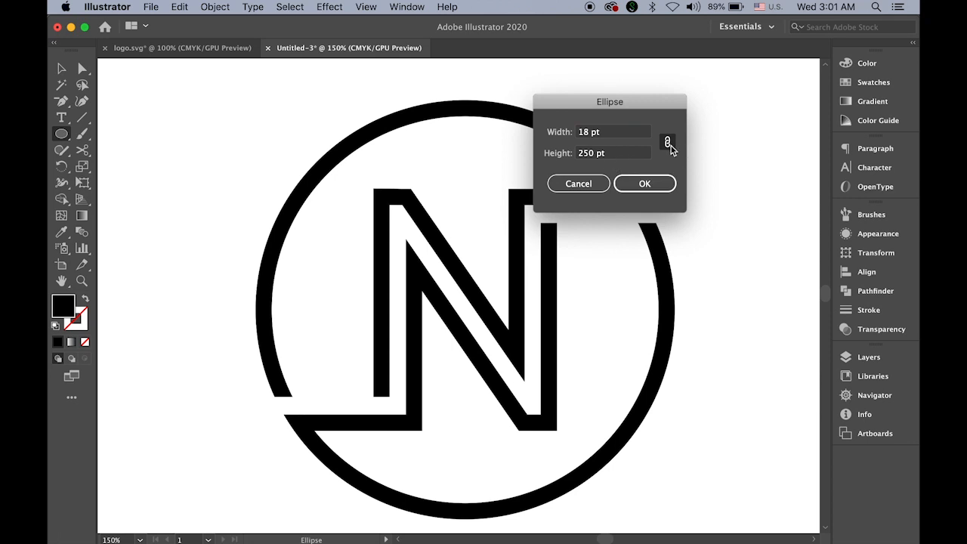
left_click(669, 143)
left_click_drag(643, 153, 526, 153)
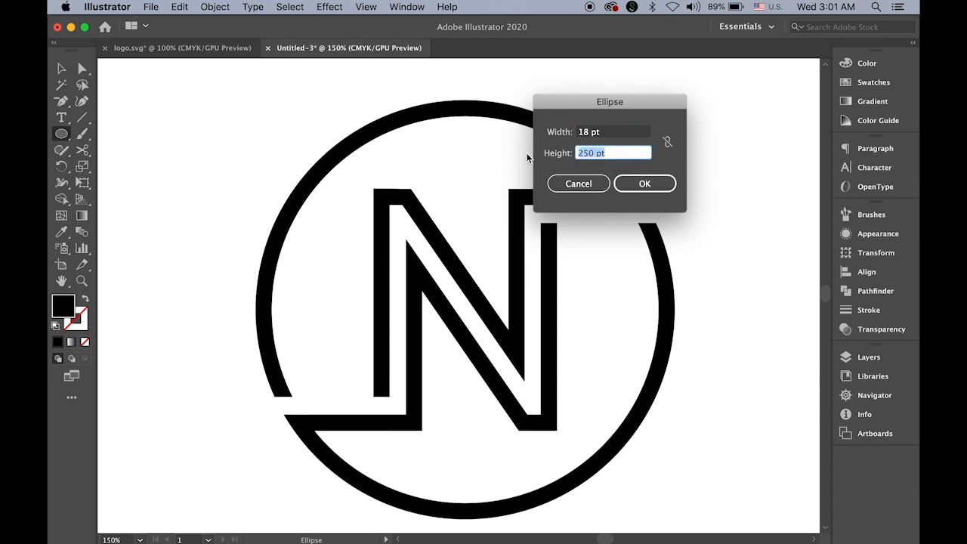
type("18")
key("Return")
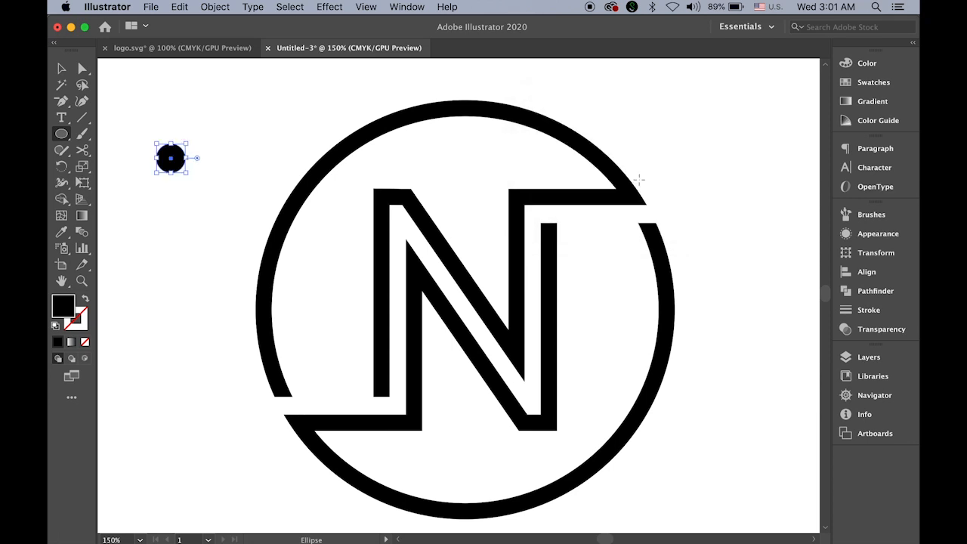
Move the small black circle onto the upper end of the N's right stem, centred on the stem
left_click(62, 70)
left_click(133, 224)
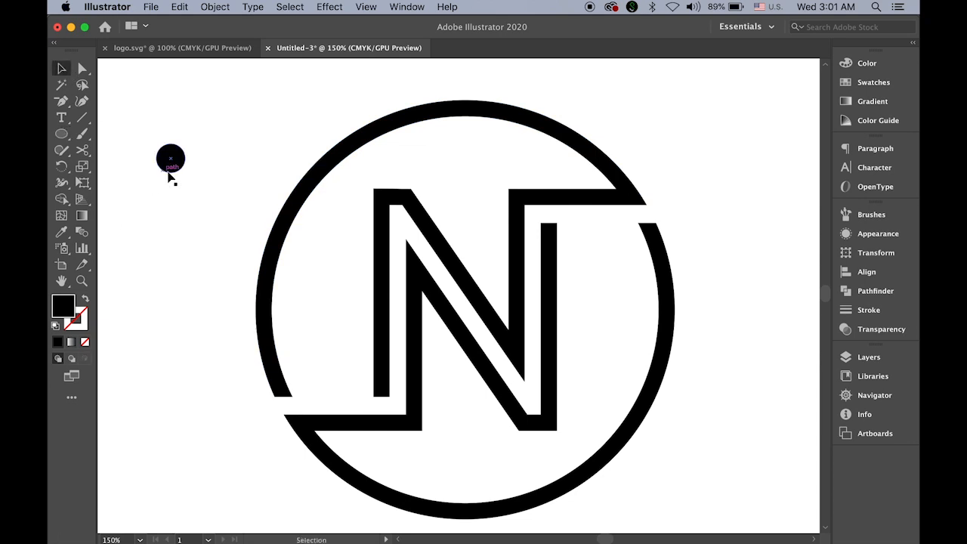
left_click_drag(173, 164, 552, 238)
left_click(776, 241)
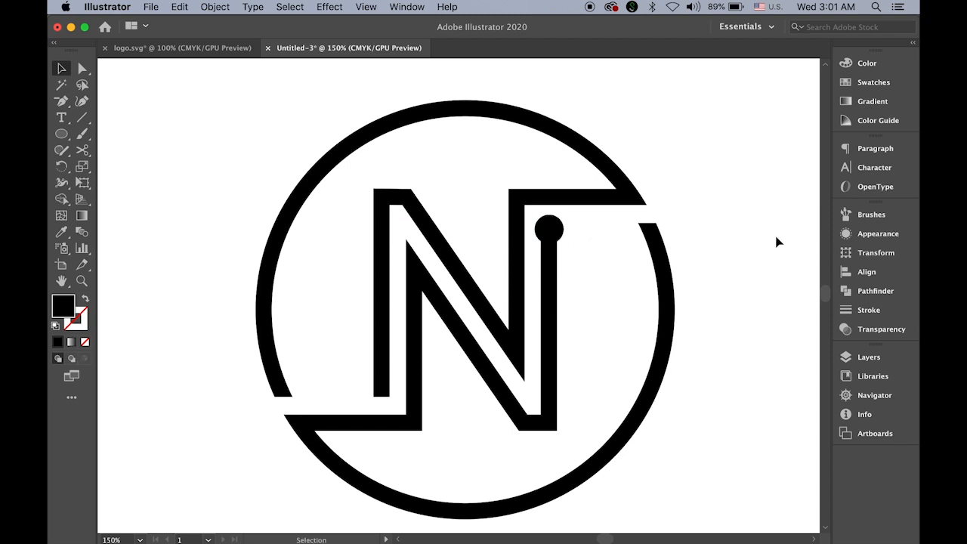
Duplicate the stem's dot horizontally onto the large circle's upper-right cut end and nudge the copy right to centre it
left_click(558, 233)
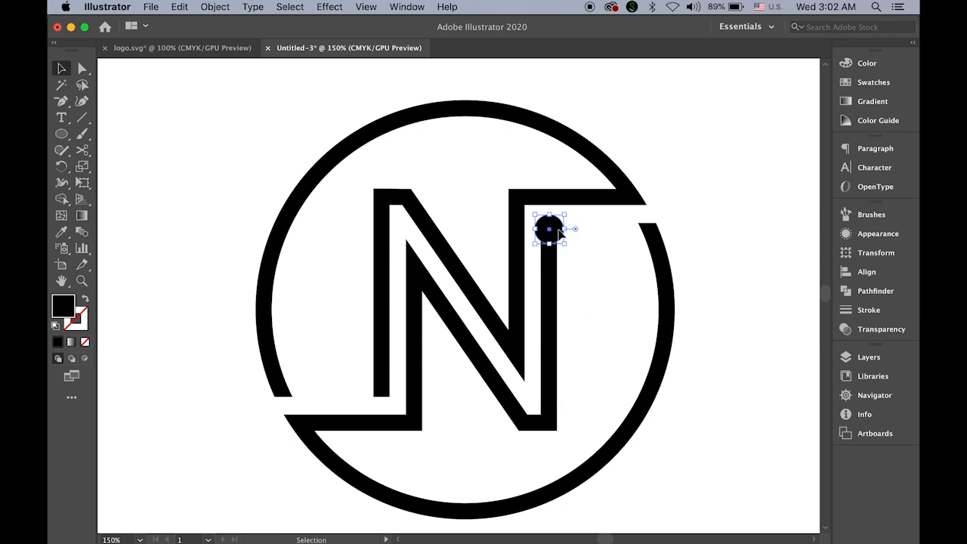
left_click_drag(560, 234, 654, 238)
key("Right")
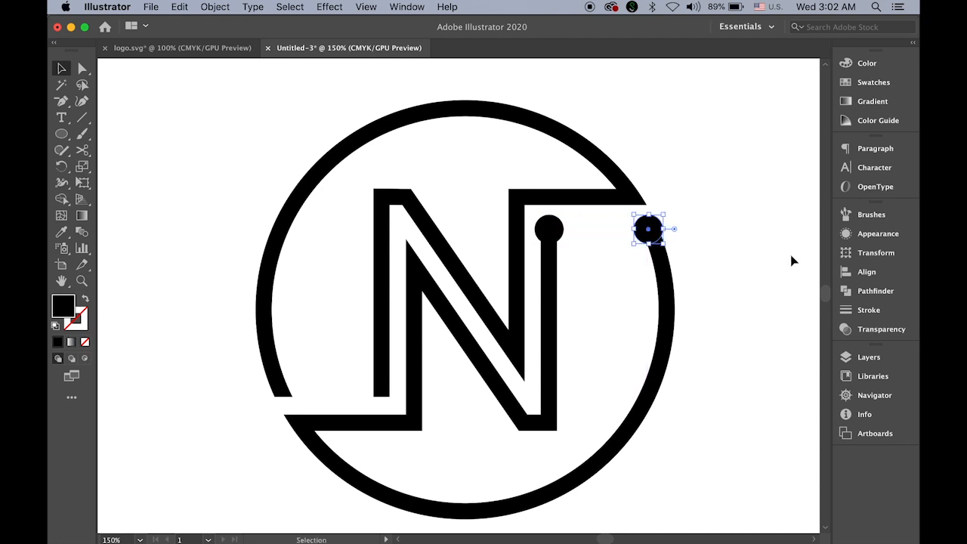
left_click(740, 267)
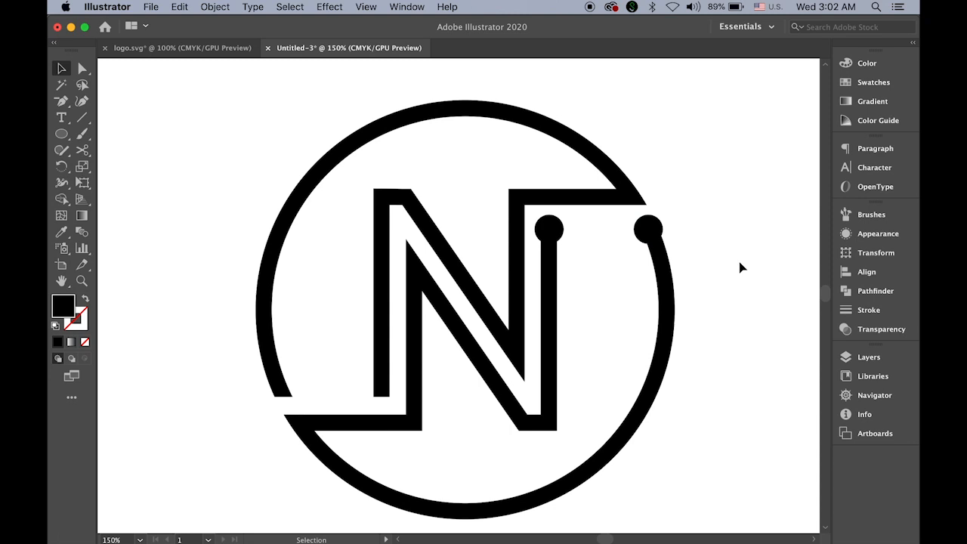
left_click(646, 231)
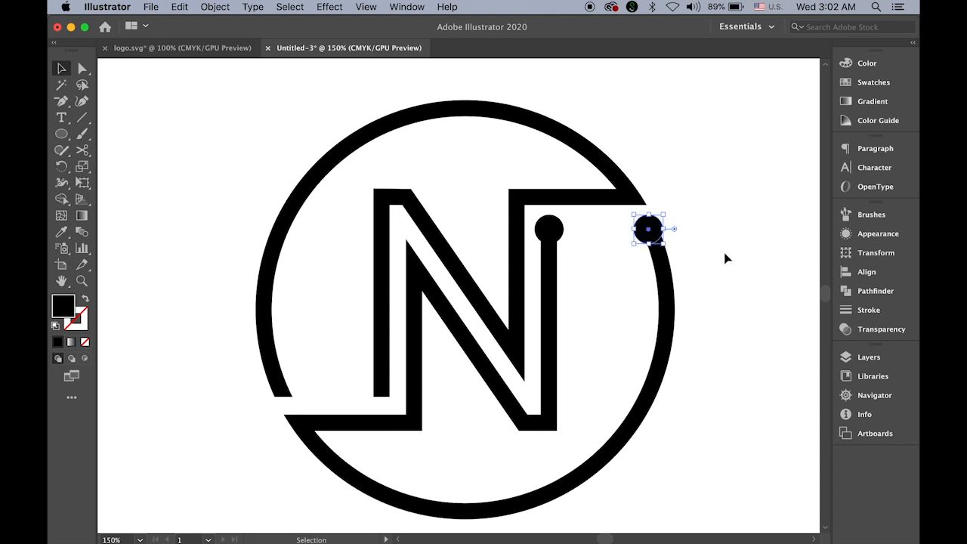
key("Right")
left_click(725, 259)
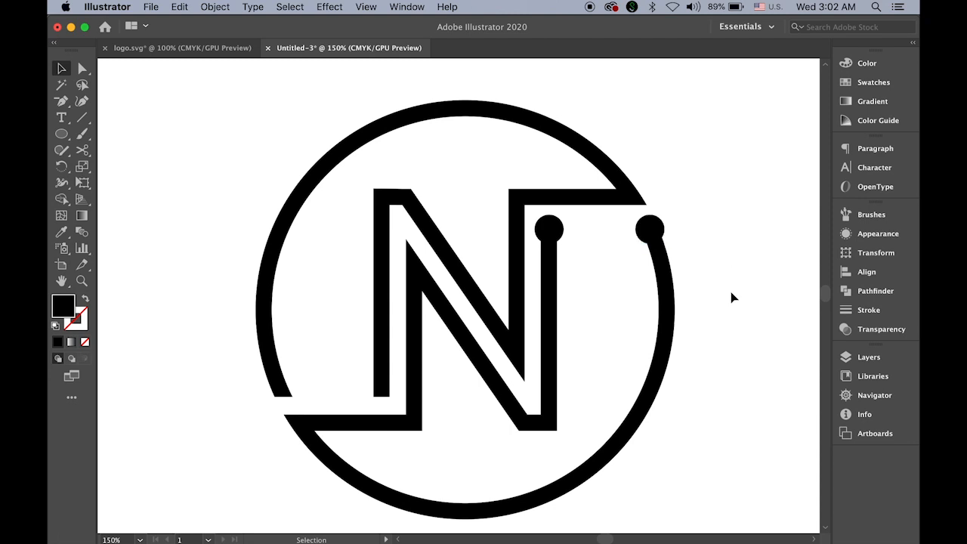
Place copies of the dot on the lower end of the N's left stem and the circle's lower-left cut end, nudging the latter left
left_click(556, 229)
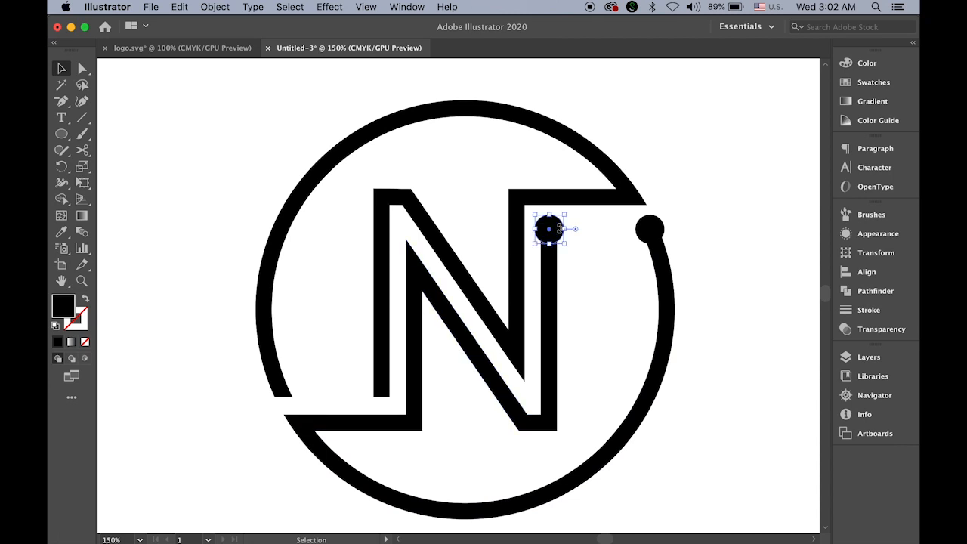
left_click(530, 242)
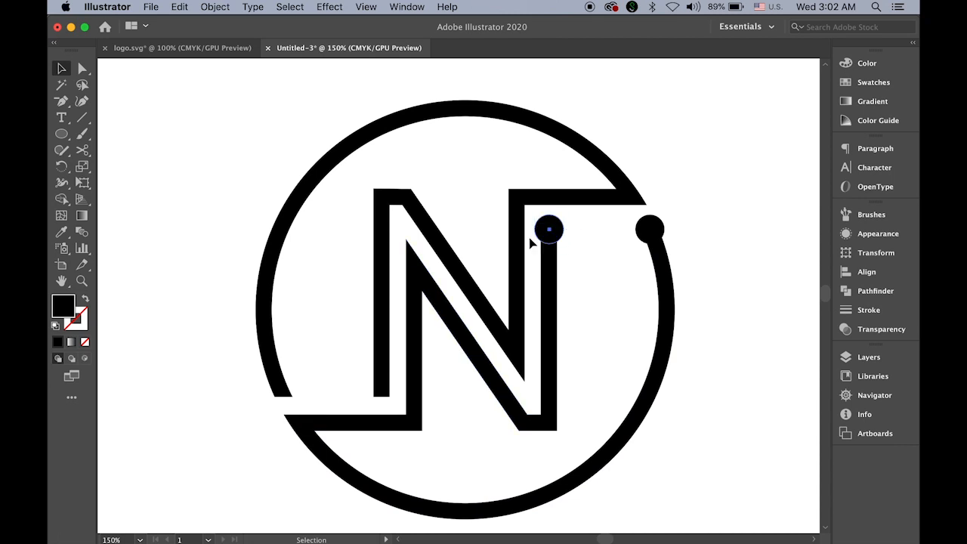
left_click_drag(541, 233, 283, 392)
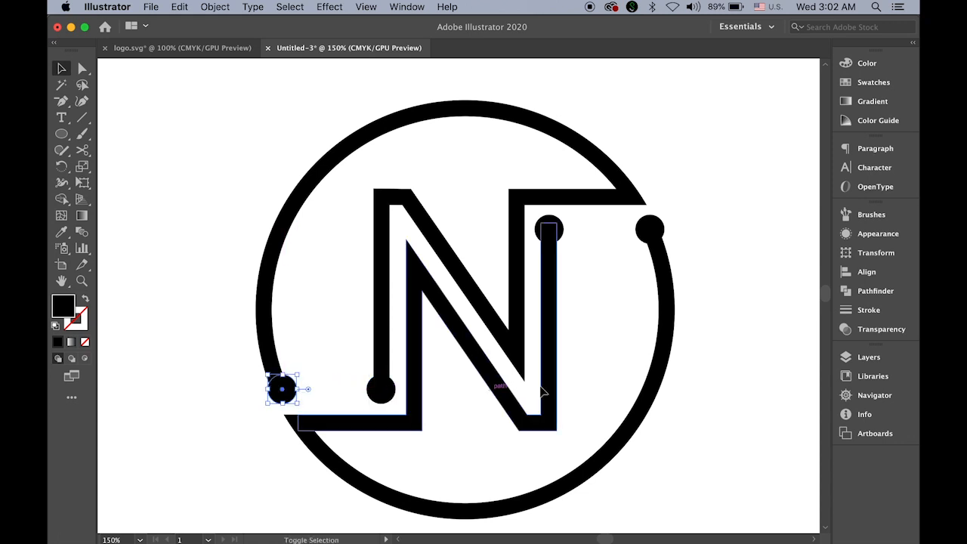
key("Left")
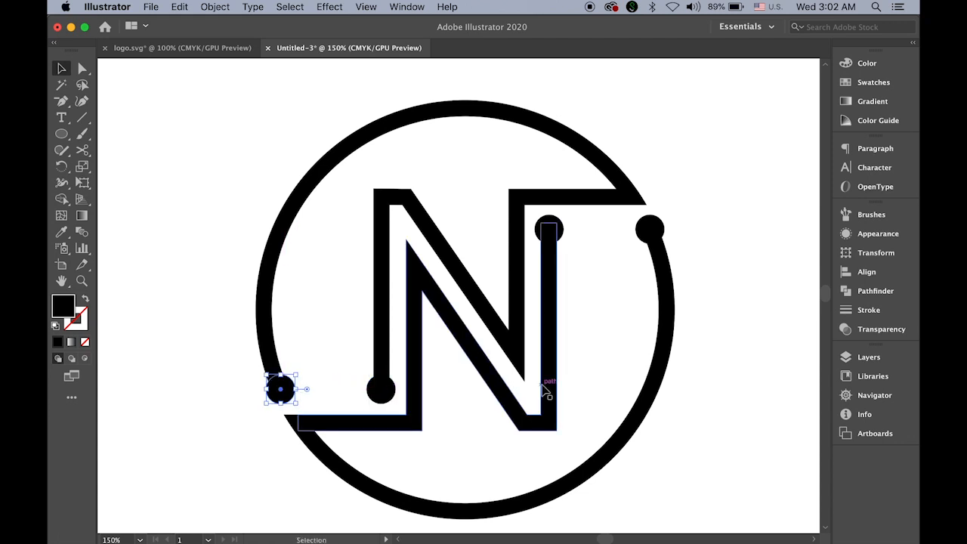
left_click(190, 169)
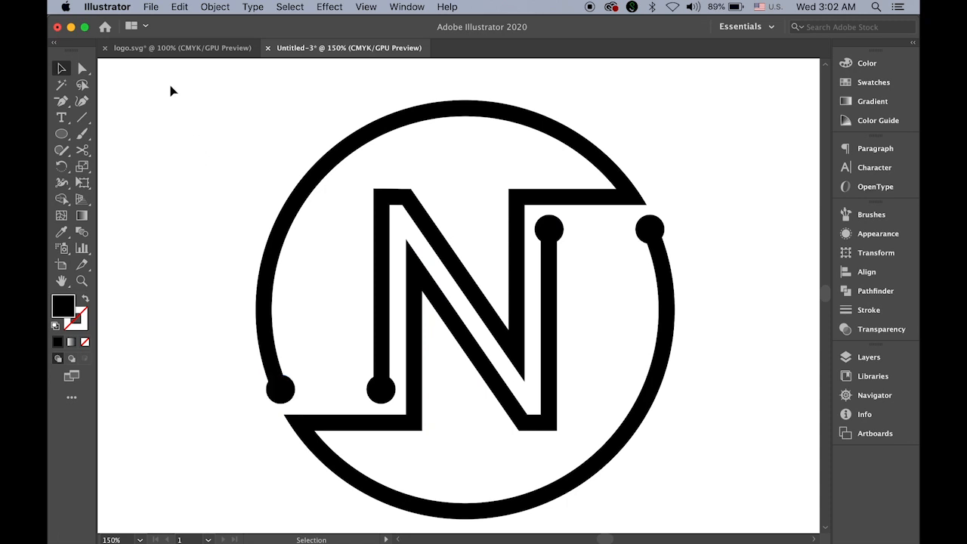
Unite the N, the circle pieces and all four dots into merged shapes with the Pathfinder Unite mode
left_click_drag(164, 82, 744, 518)
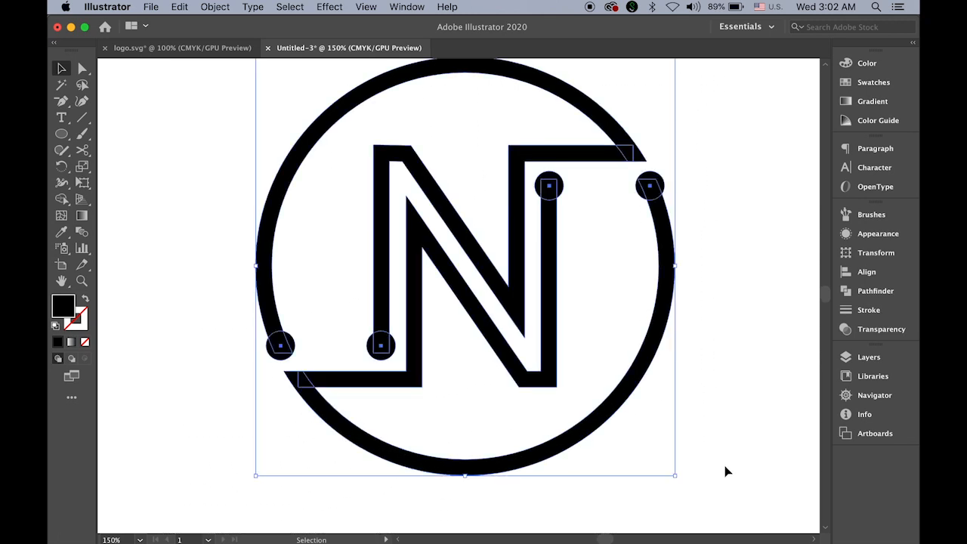
left_click(851, 292)
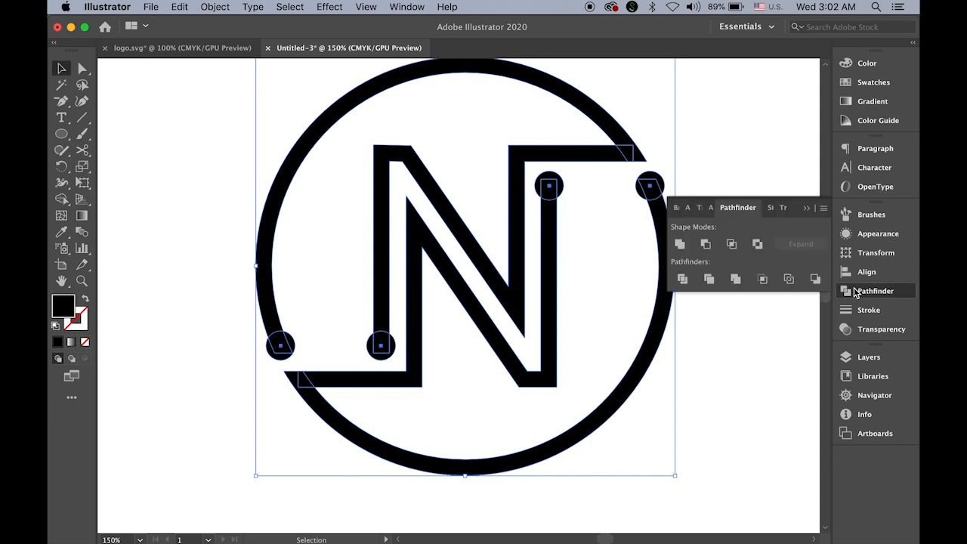
left_click(681, 246)
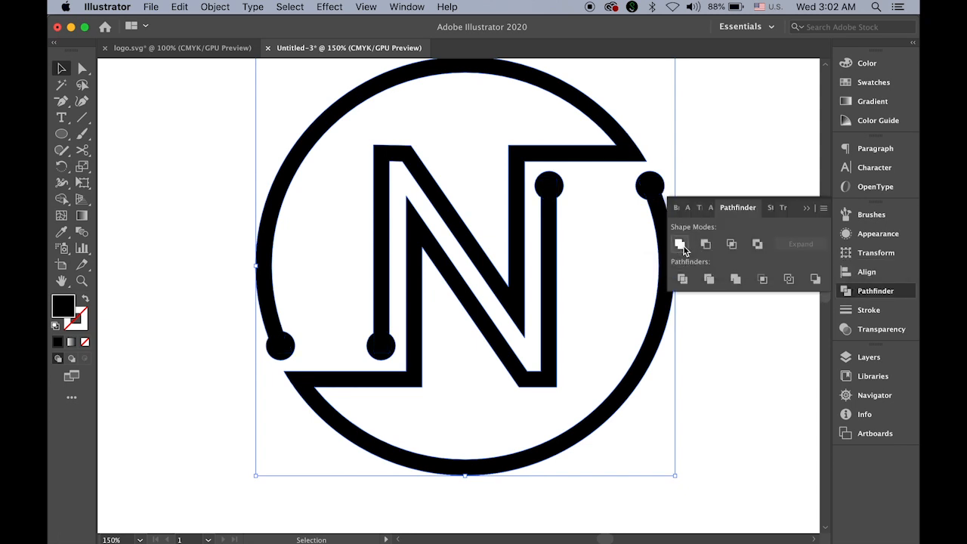
left_click(805, 209)
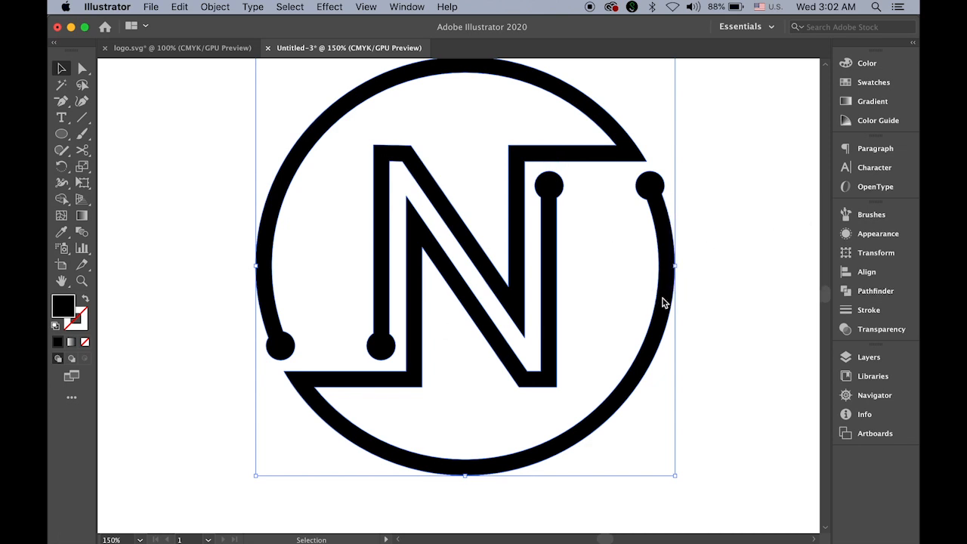
left_click(707, 297)
key("space")
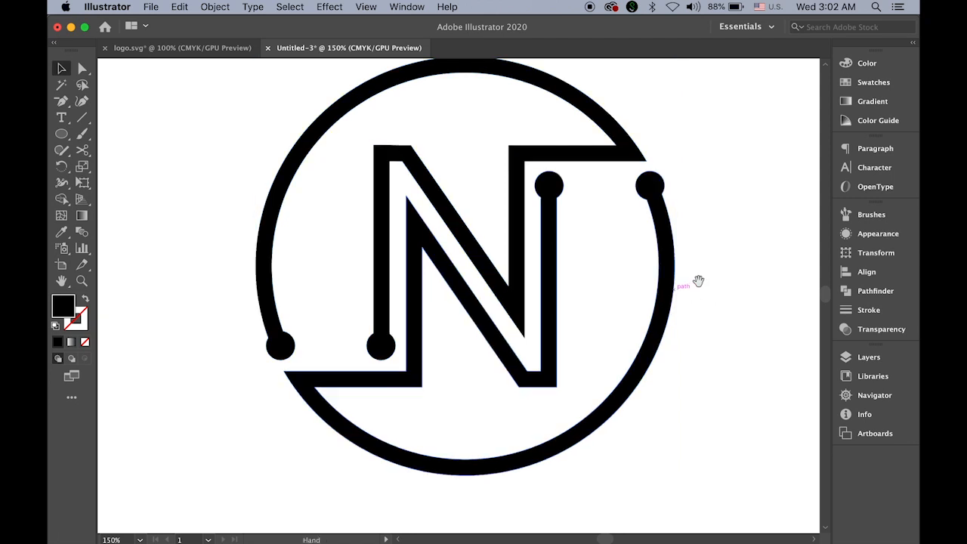
left_click_drag(699, 281, 705, 316)
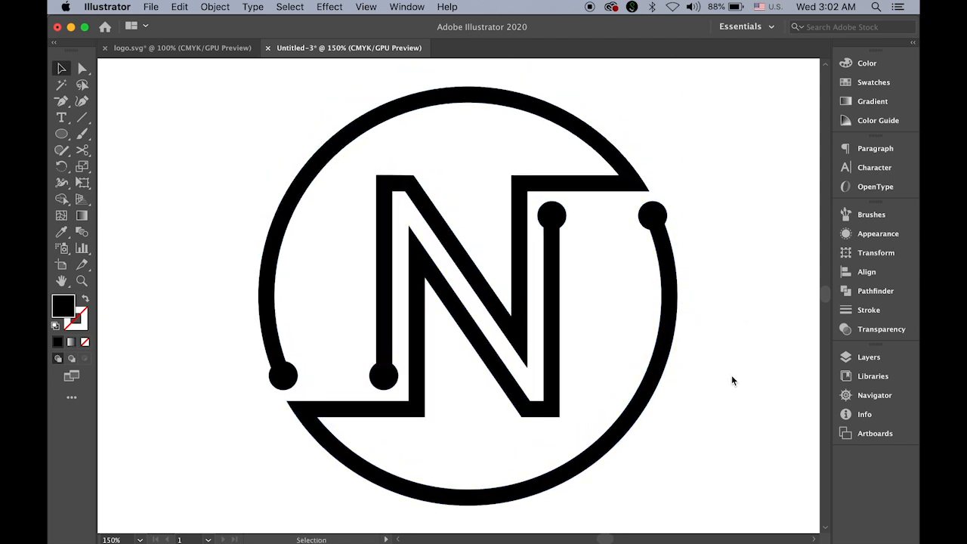
Save the document as logo.ai in the Logo Animation folder with the default Illustrator 2020 options
left_click(152, 6)
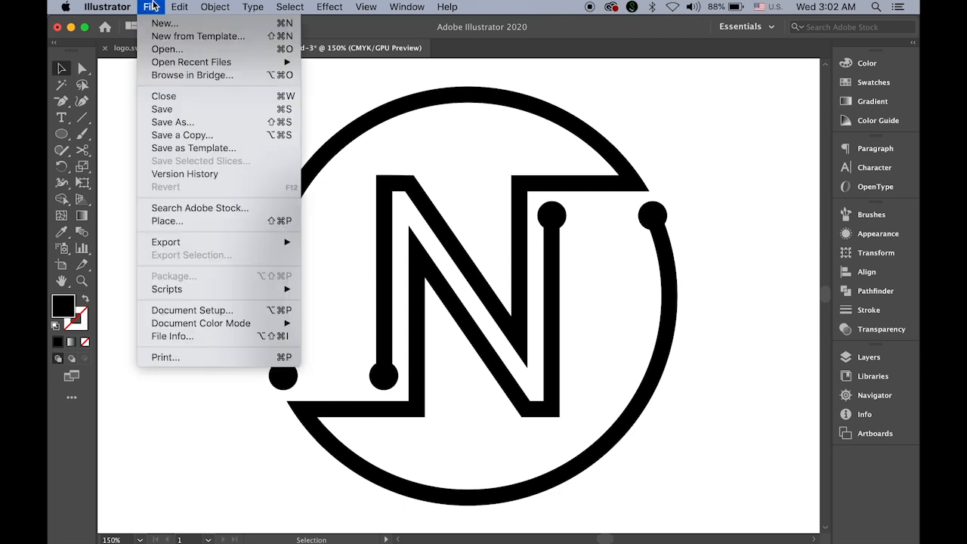
left_click(204, 119)
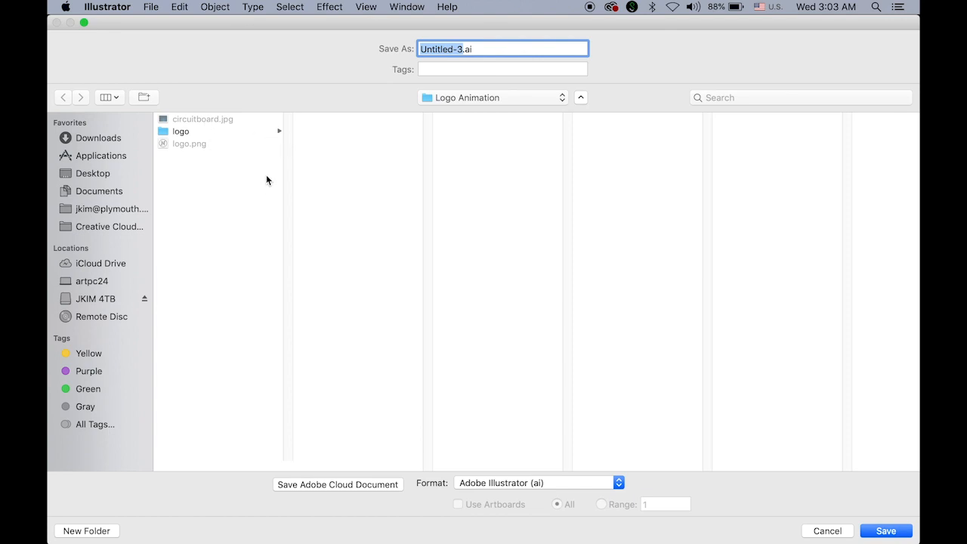
type("logo")
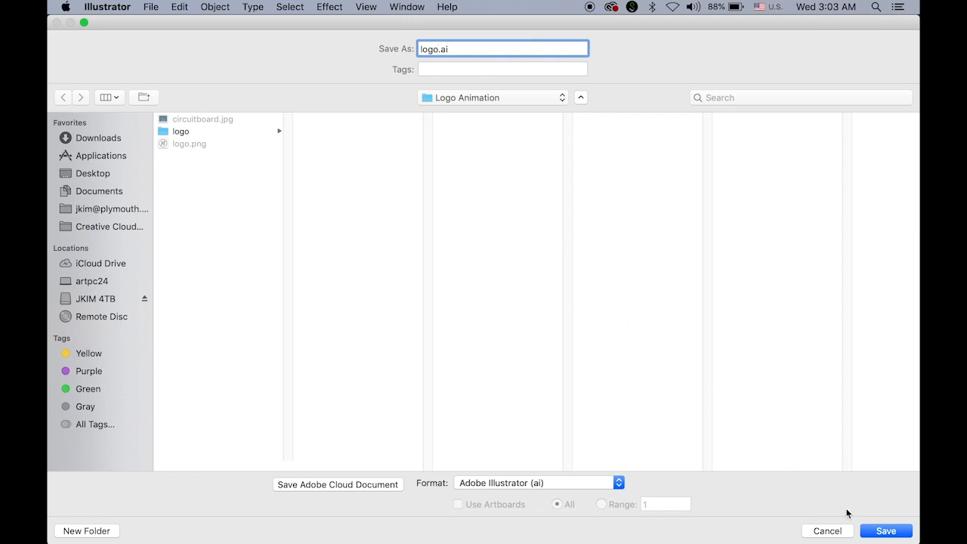
left_click(882, 532)
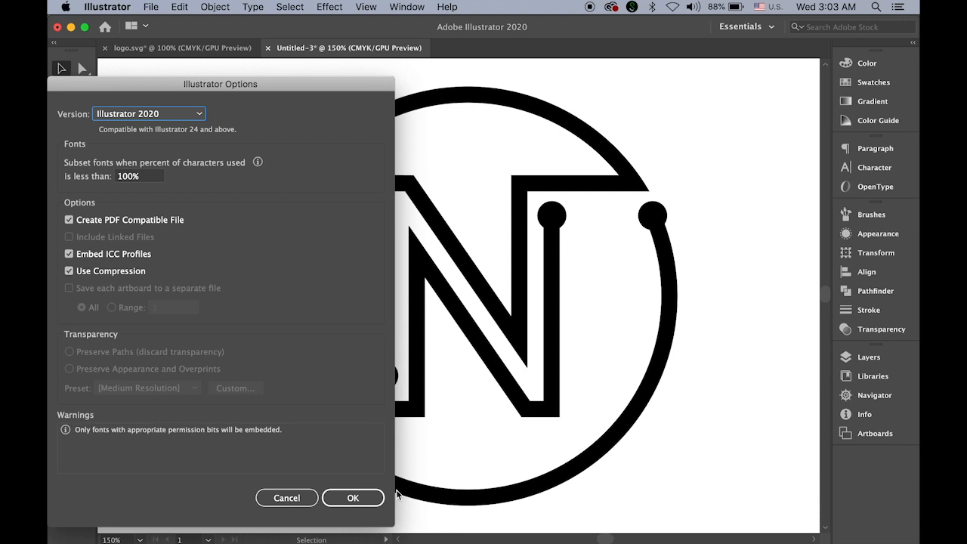
left_click(366, 497)
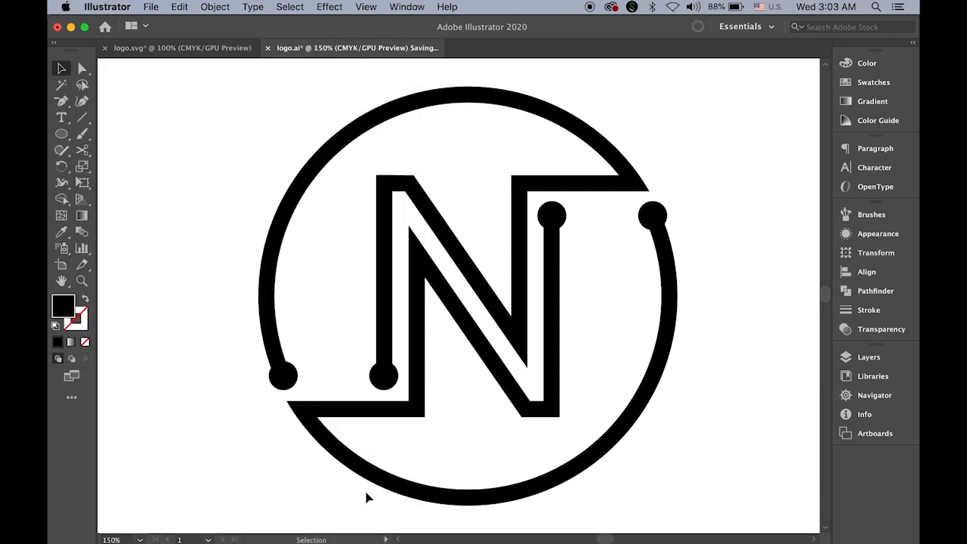
Save the logo again as logo.svg in the Logo Animation folder in SVG format with the default SVG 1.1 options
left_click(155, 7)
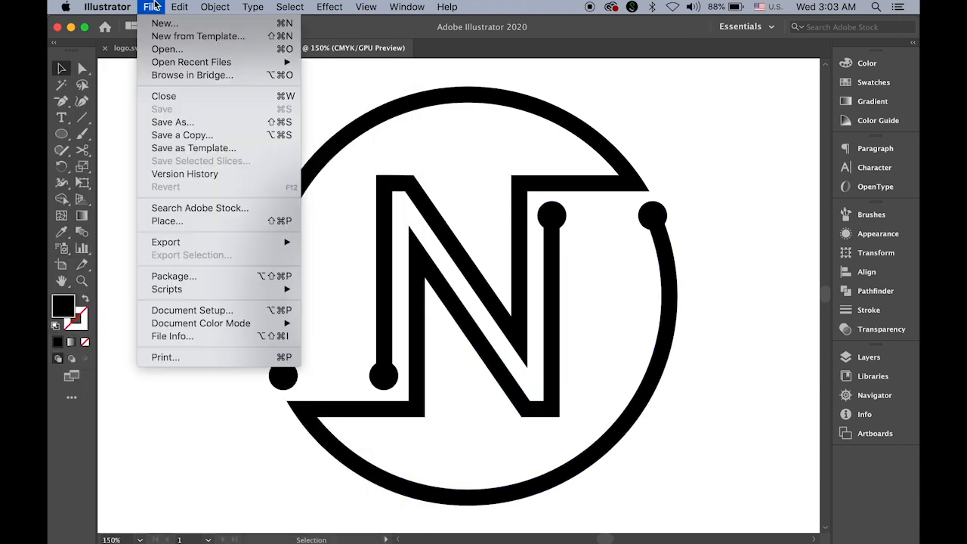
left_click(174, 124)
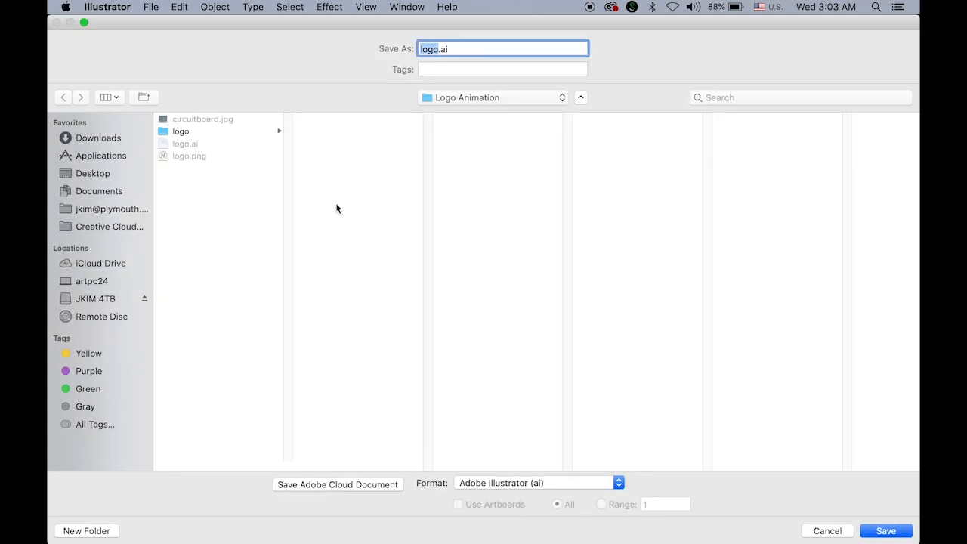
left_click(563, 479)
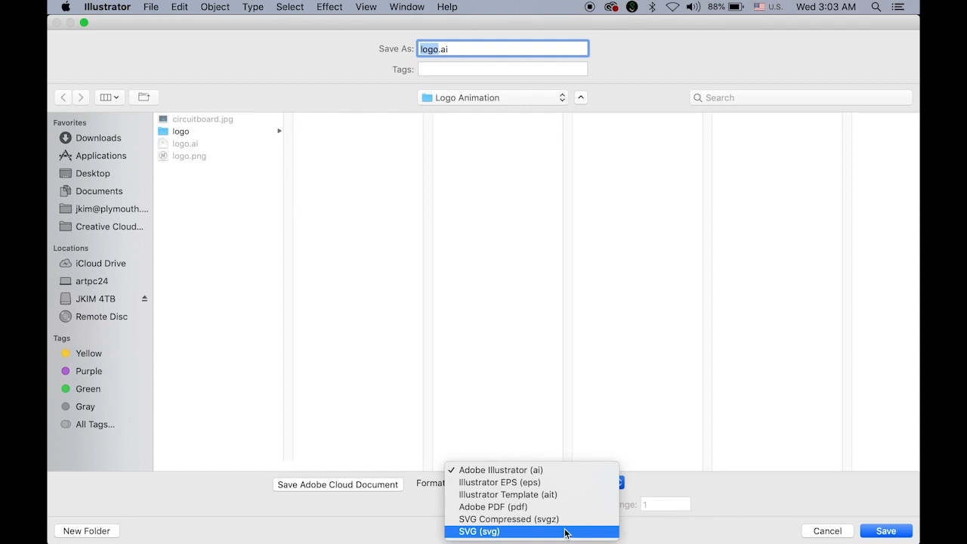
left_click(565, 532)
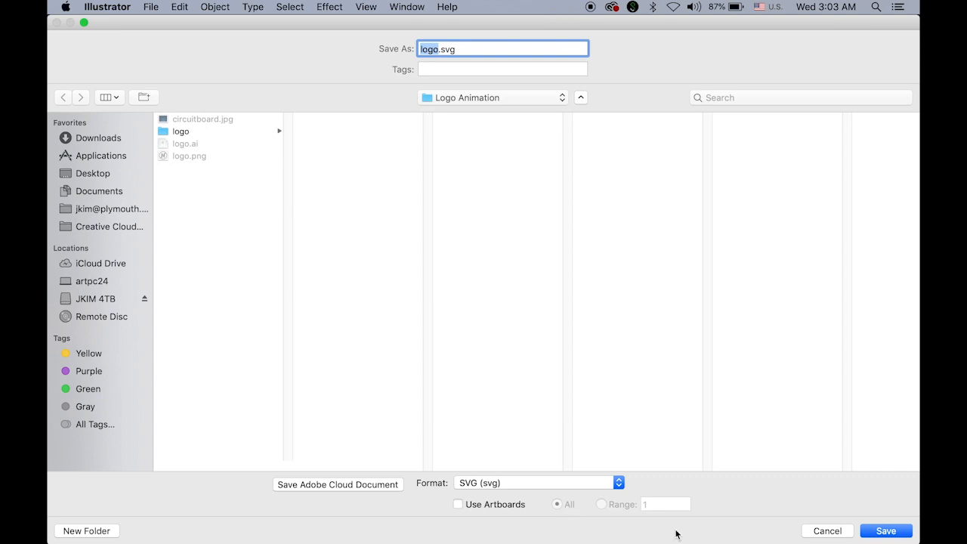
left_click(898, 533)
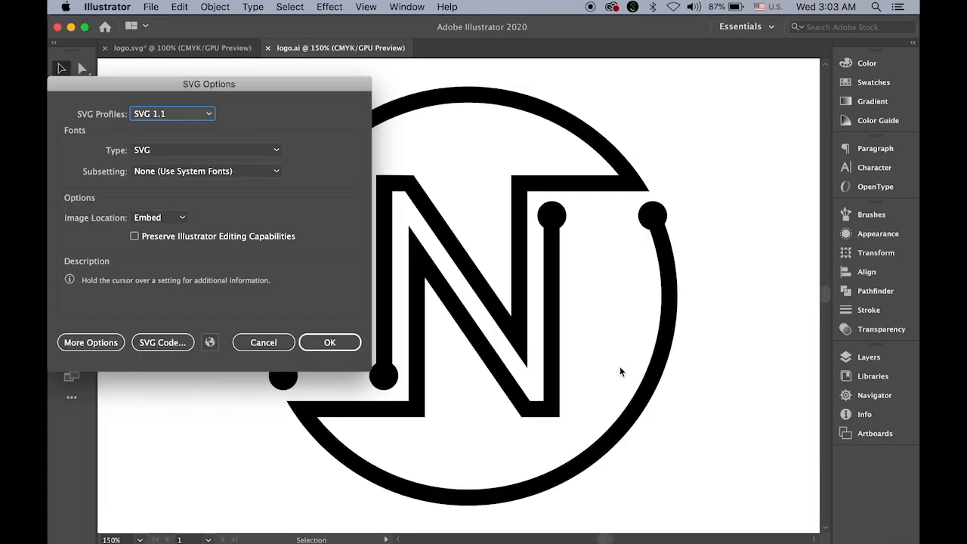
left_click(347, 346)
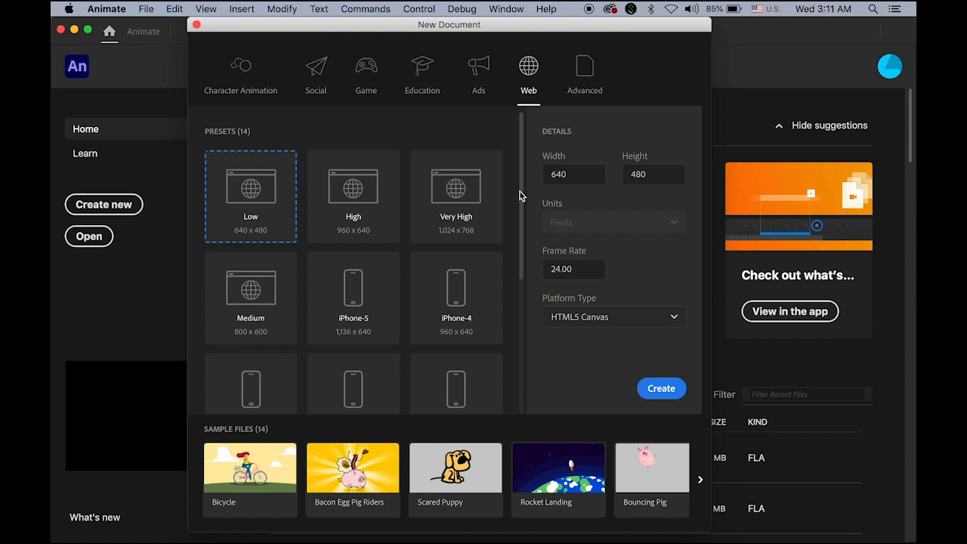
In Adobe Animate, create a 640 × 480 HTML5 Canvas document at 24 fps from the Low web preset
left_click(574, 182)
left_click(594, 173)
key("Tab")
key("Tab")
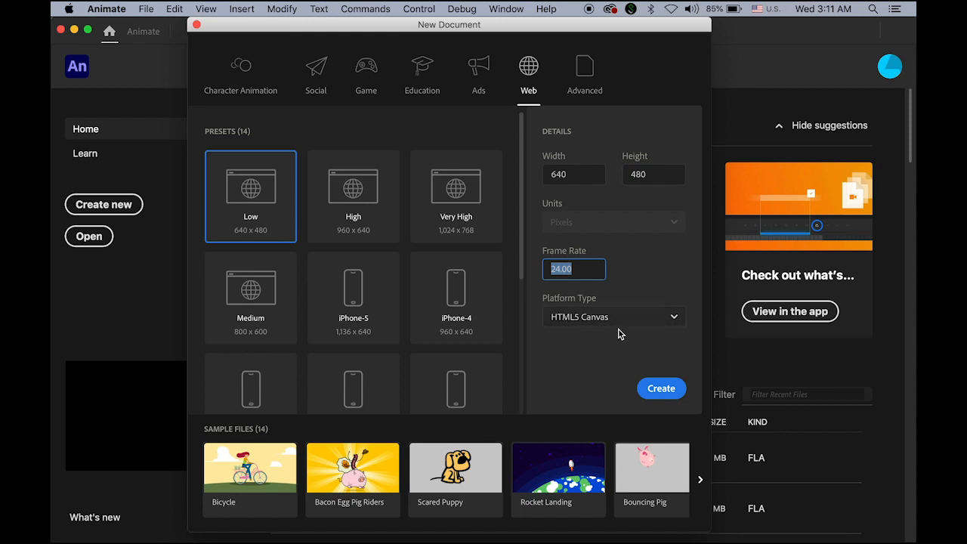
left_click(648, 323)
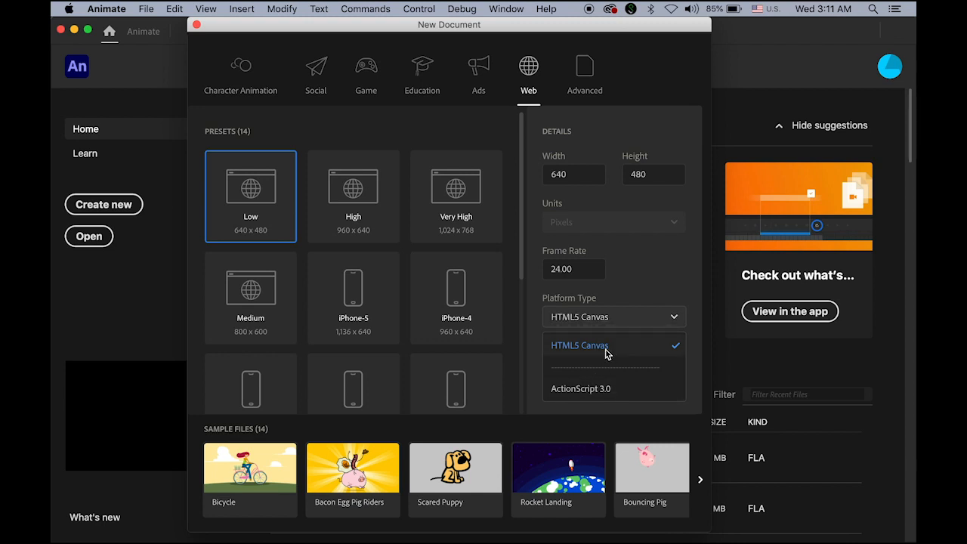
left_click(606, 349)
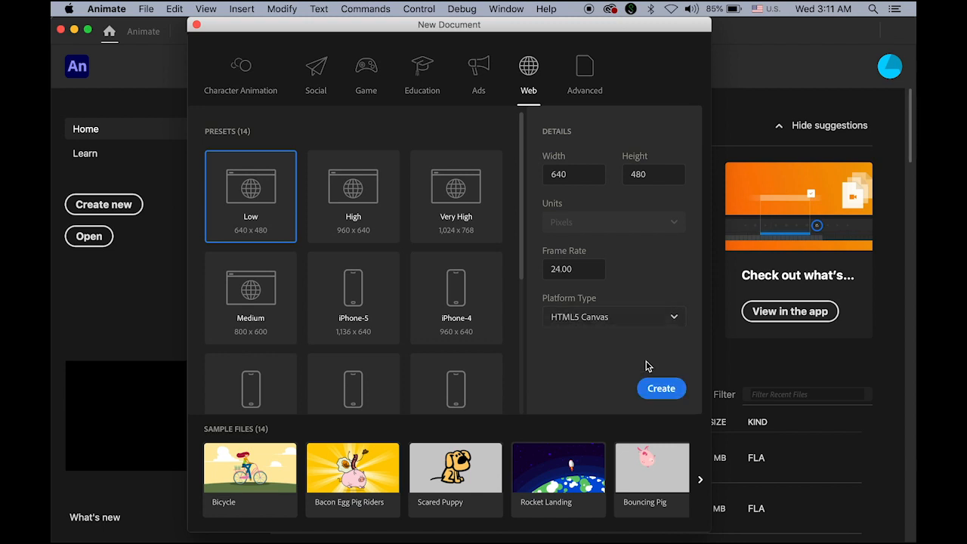
left_click(667, 394)
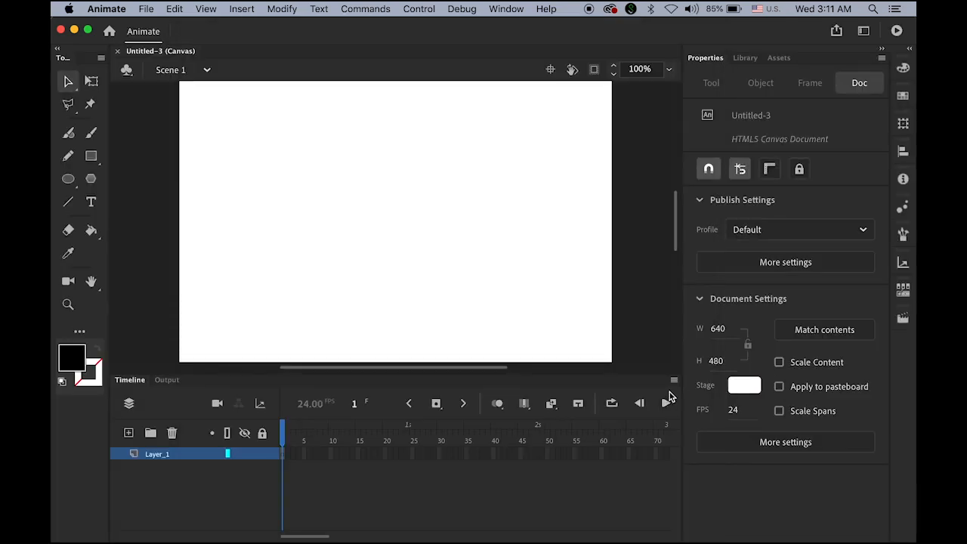
Import logo.svg from the Logo Animation folder into the library with all paths in the same layer and frame
double_click(89, 280)
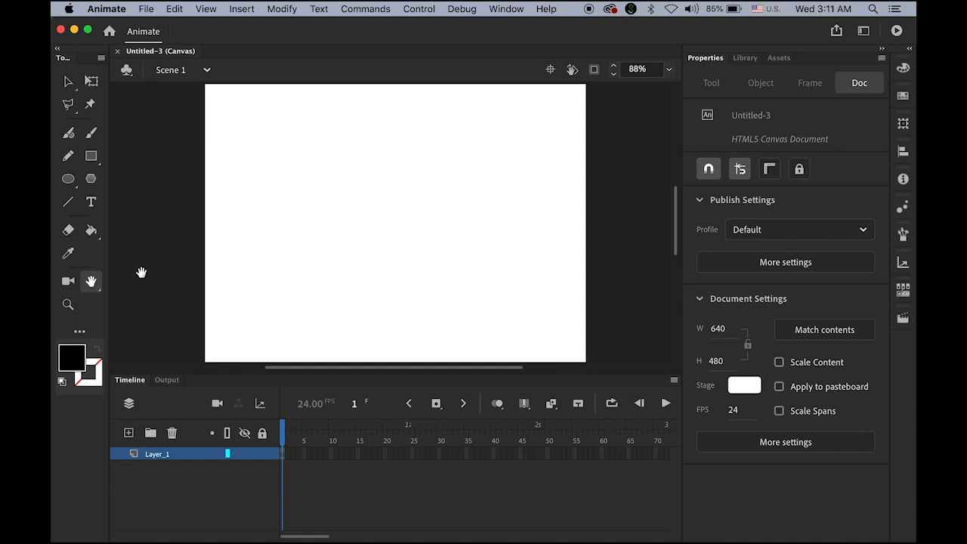
left_click(147, 8)
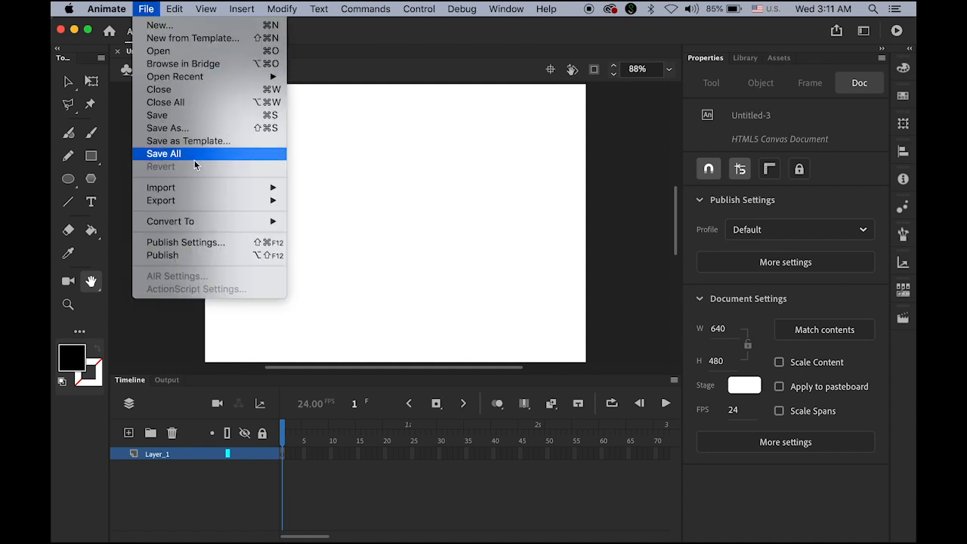
mouse_move(198, 189)
left_click(337, 200)
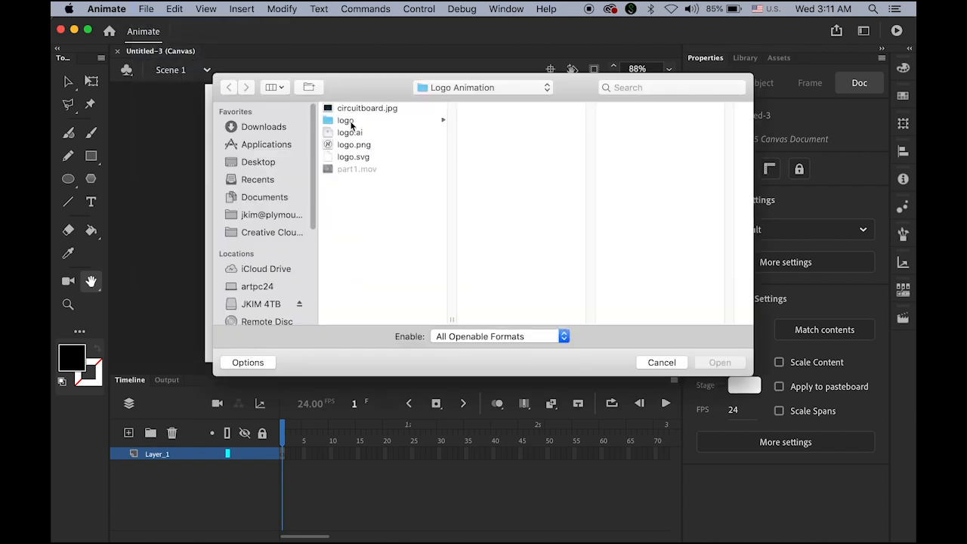
left_click(360, 157)
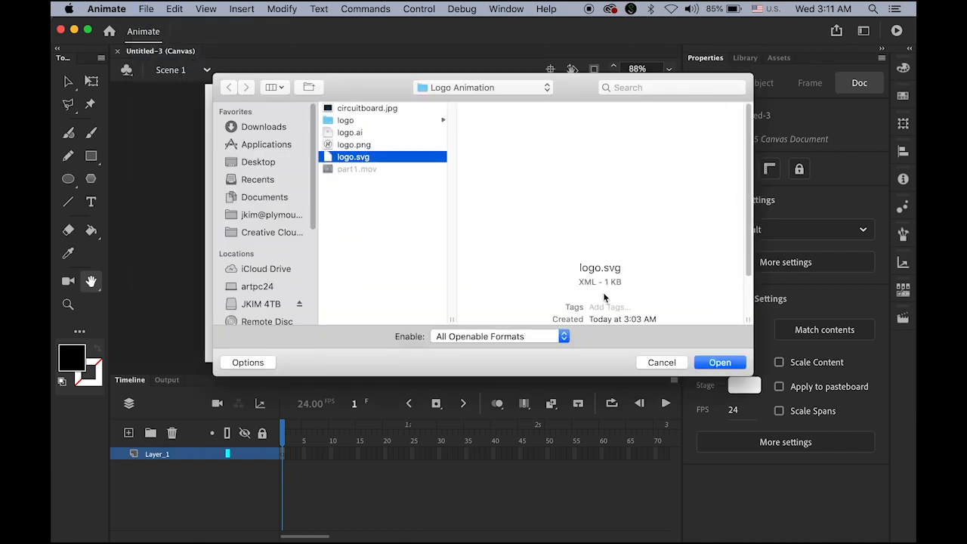
left_click(719, 362)
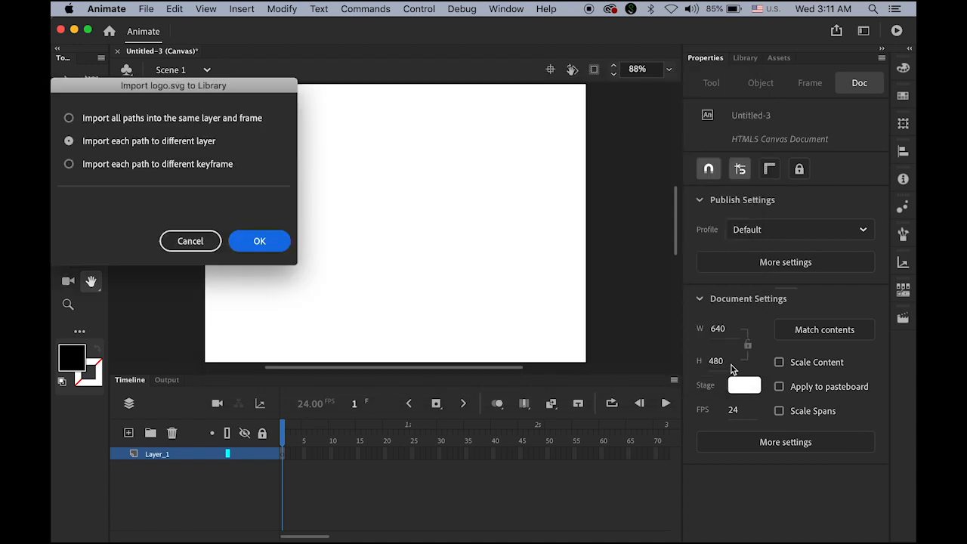
left_click_drag(169, 89, 465, 122)
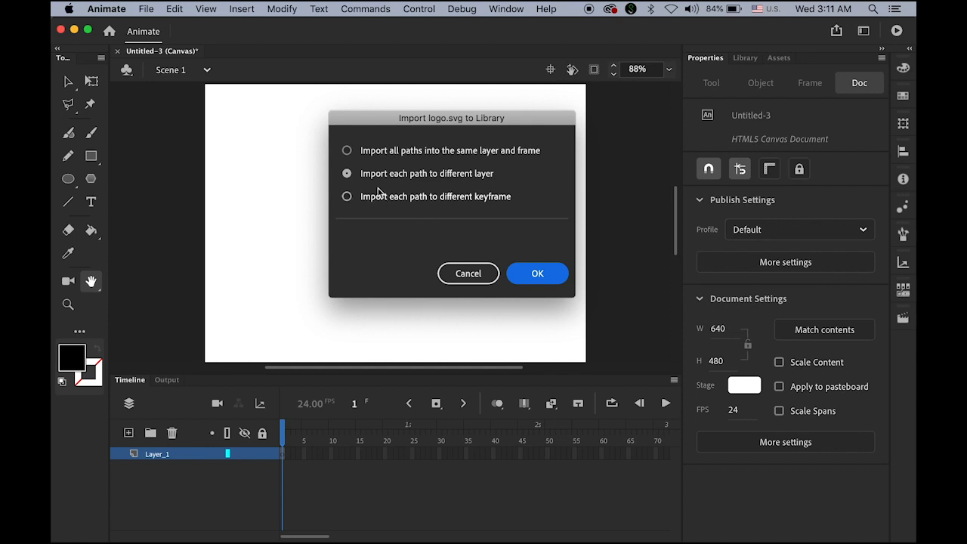
left_click(346, 151)
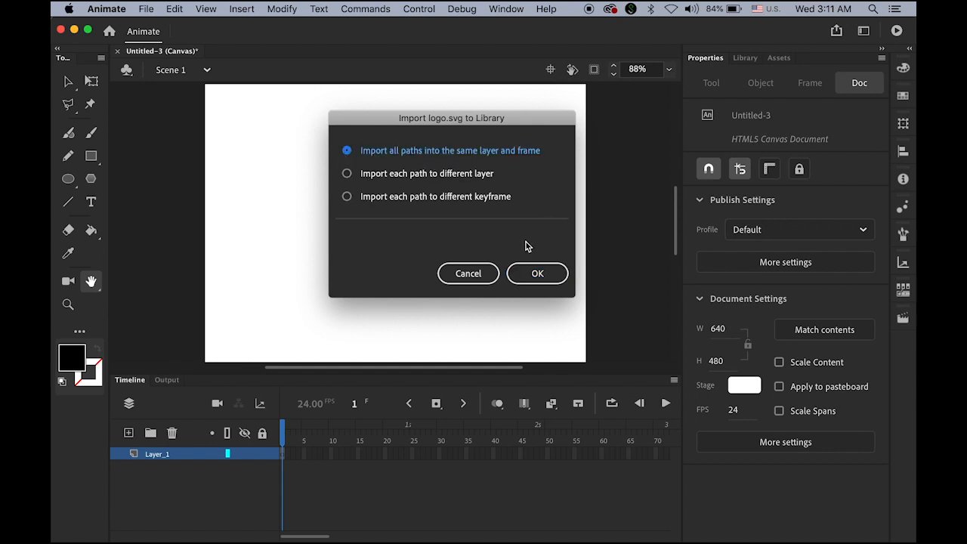
left_click(538, 274)
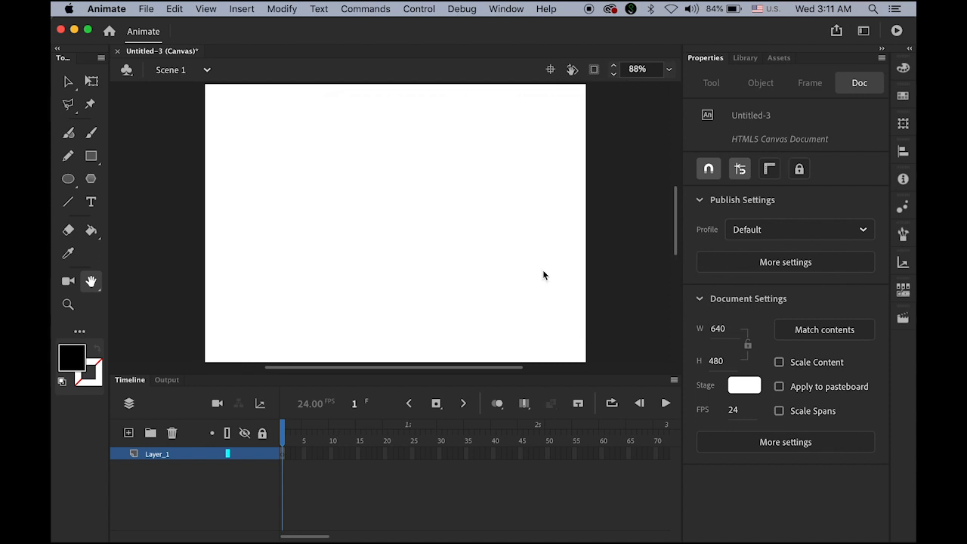
Place the logo.svg symbol from the library on the upper middle of the stage and shift it slightly down
left_click(744, 58)
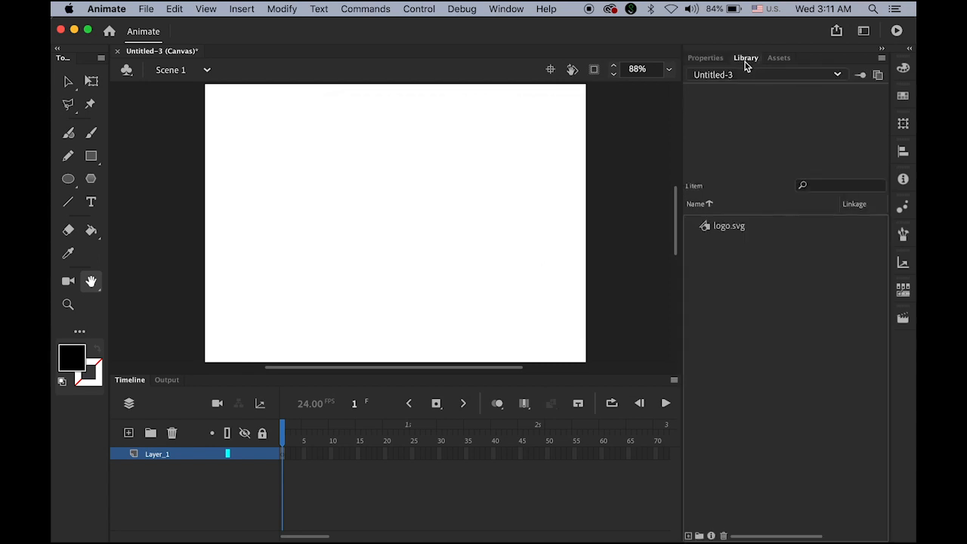
left_click(720, 226)
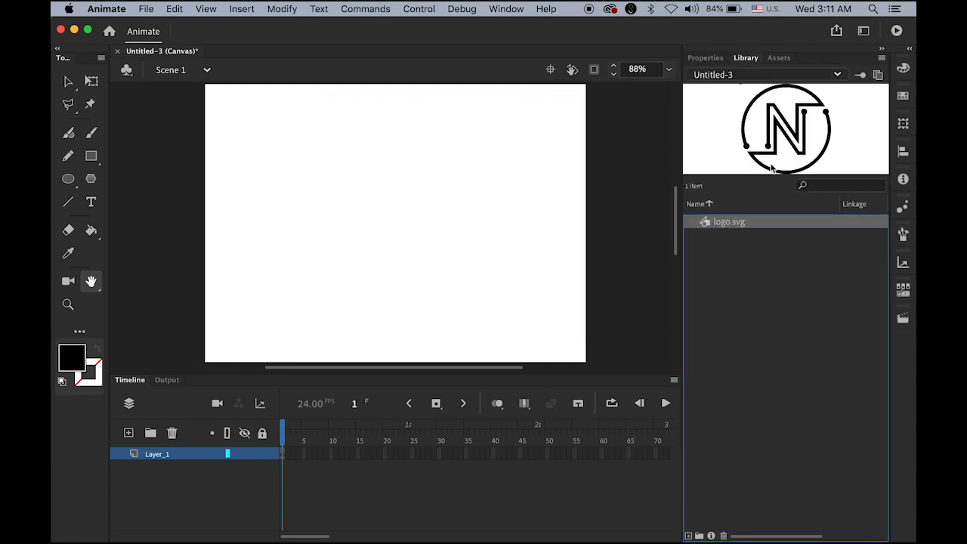
left_click_drag(787, 142, 407, 183)
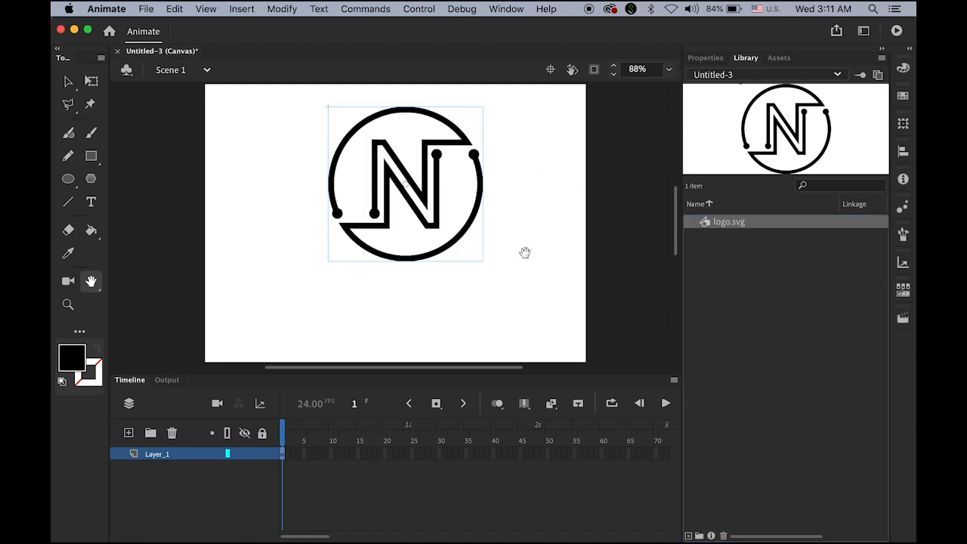
left_click(68, 82)
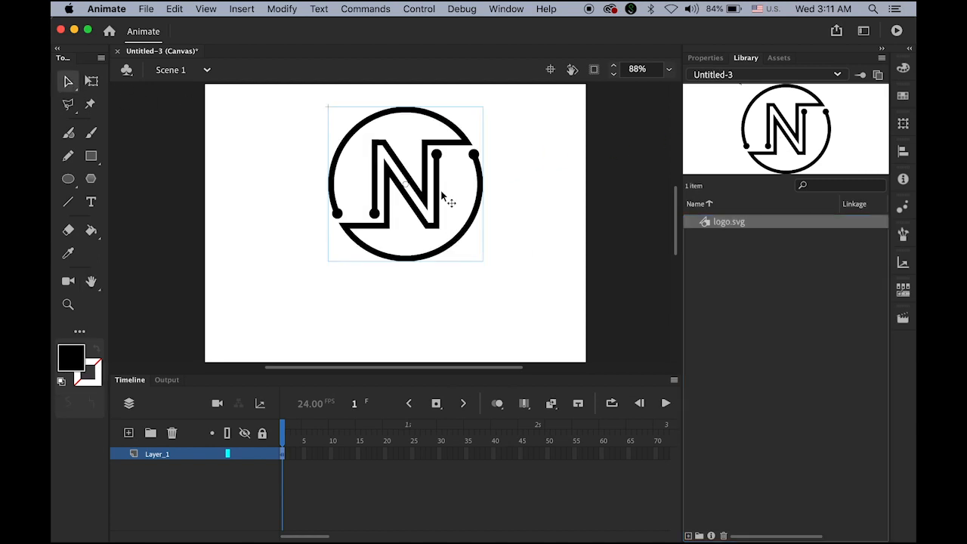
mouse_move(468, 228)
left_mouse_down()
mouse_move(451, 236)
mouse_move(468, 244)
left_mouse_up()
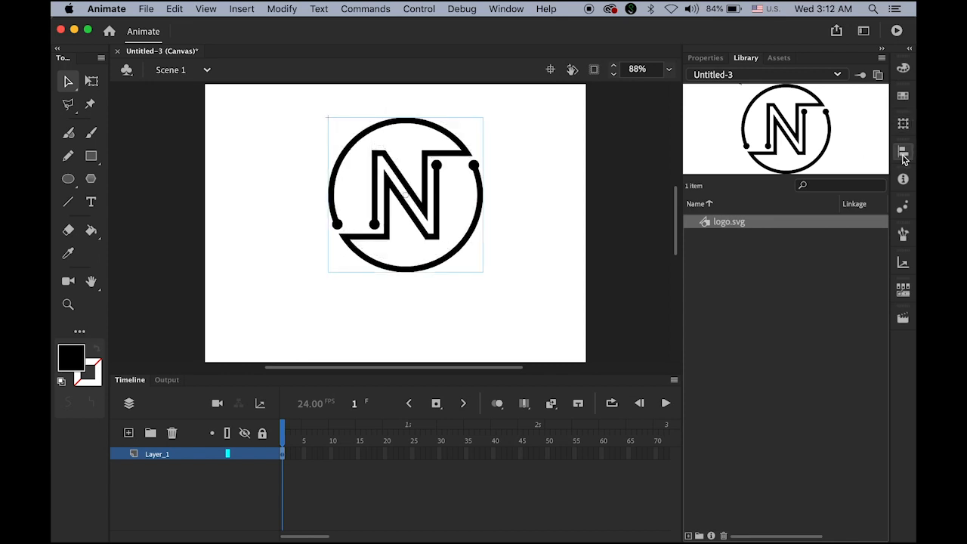
Centre the logo horizontally on the stage
left_click(902, 154)
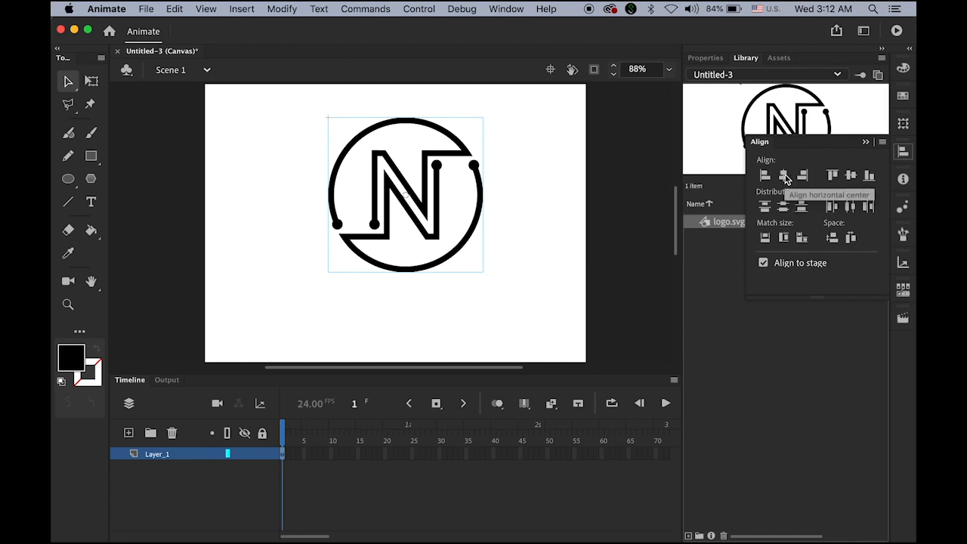
left_click(783, 175)
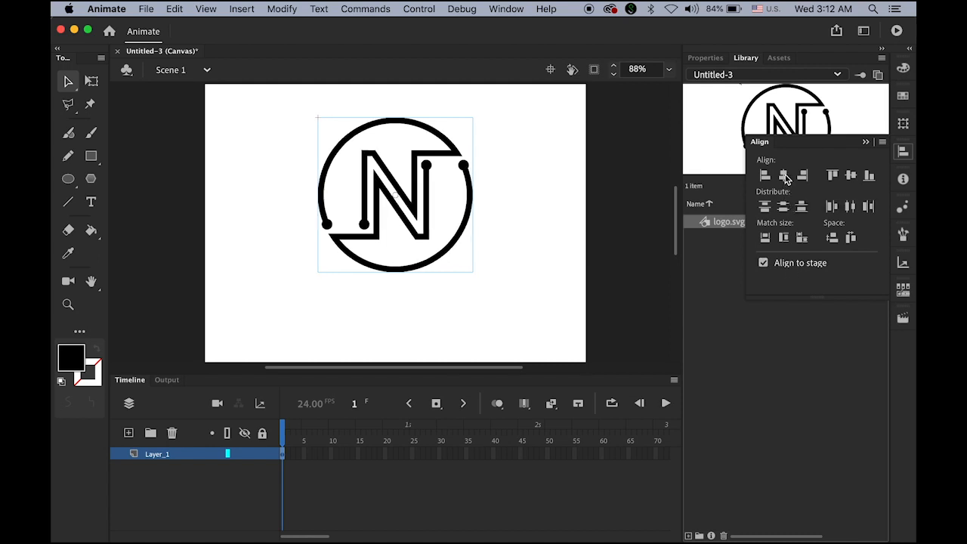
left_click(866, 142)
Check the logo's placement above the title in logo_animation.psd in Photoshop and return to Animate
mouse_move(487, 538)
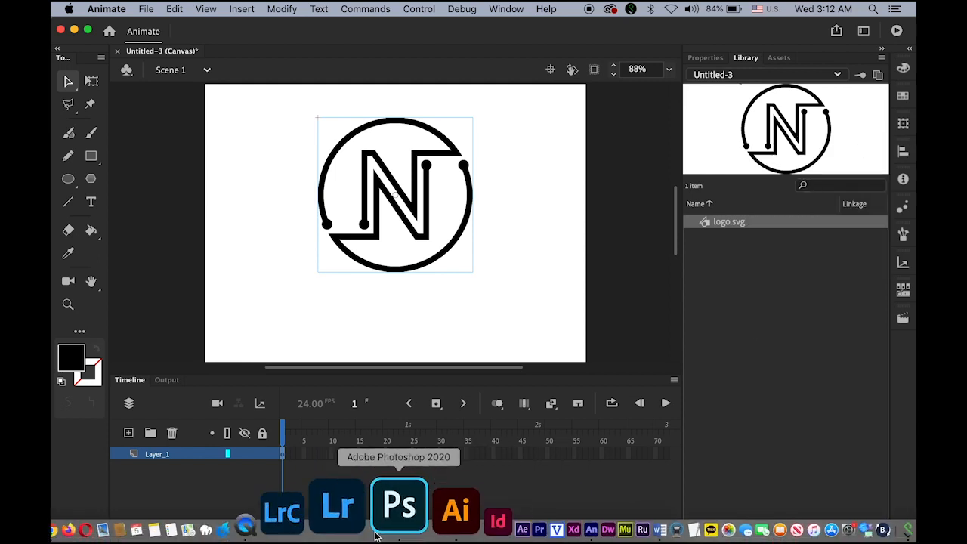
left_click(377, 533)
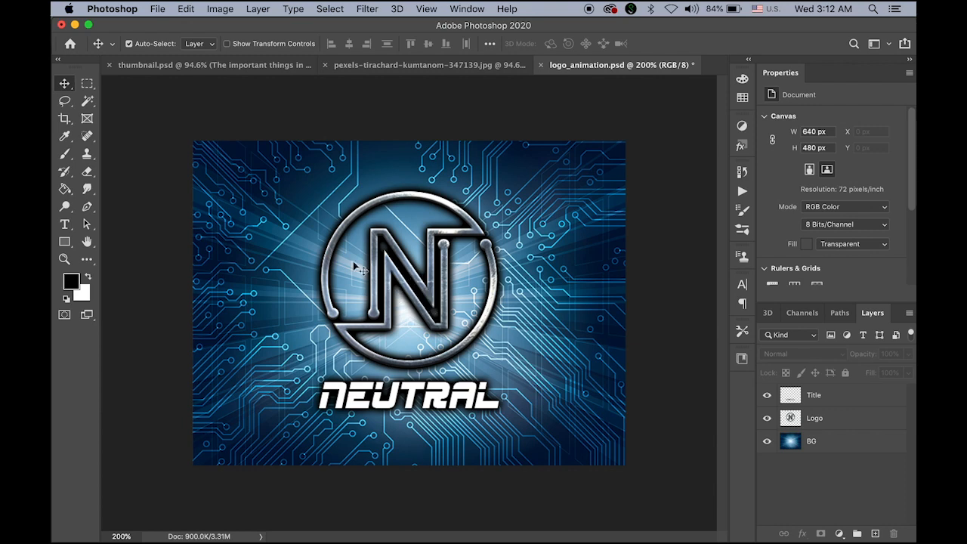
mouse_move(429, 538)
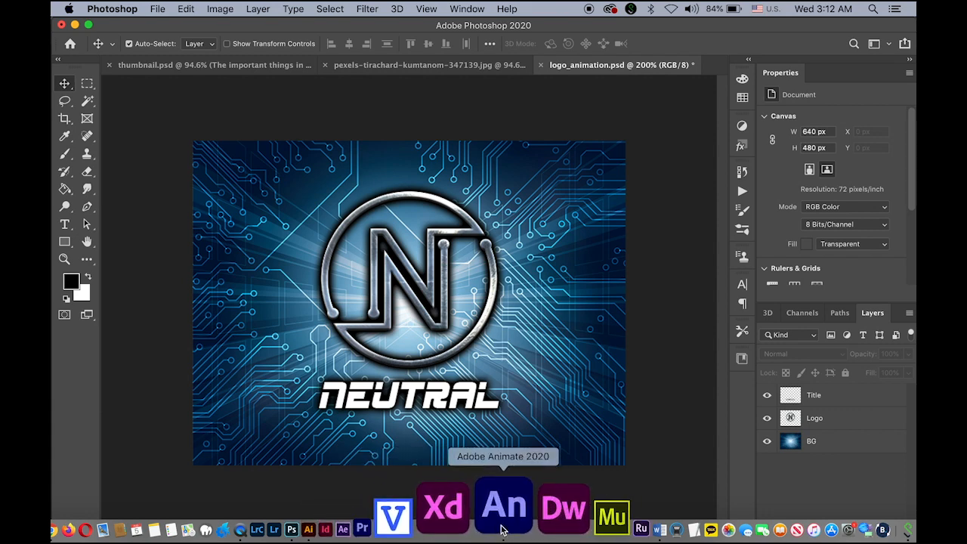
left_click(501, 528)
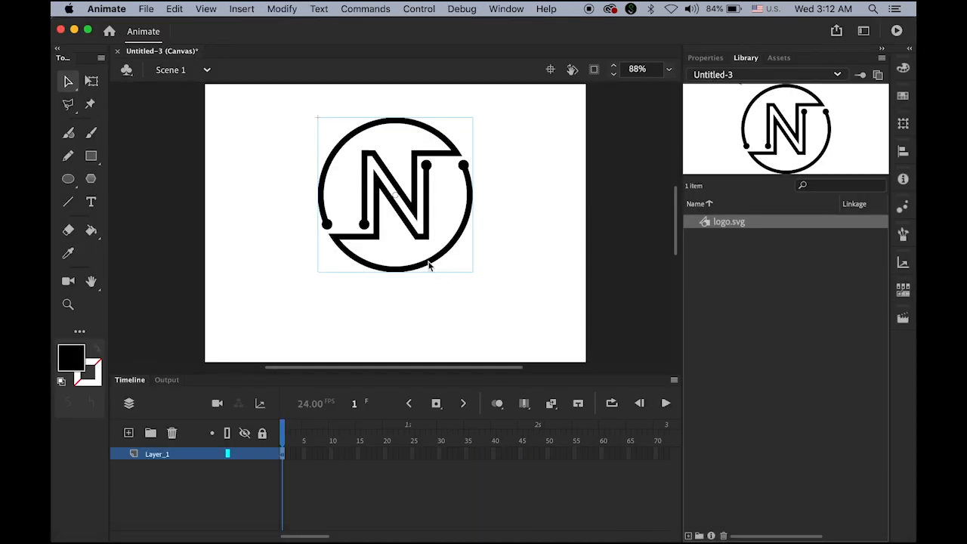
Lower the logo slightly on the stage, fine-tune it with three small upward nudges, and deselect it
left_click_drag(428, 265, 427, 268)
left_click(541, 294)
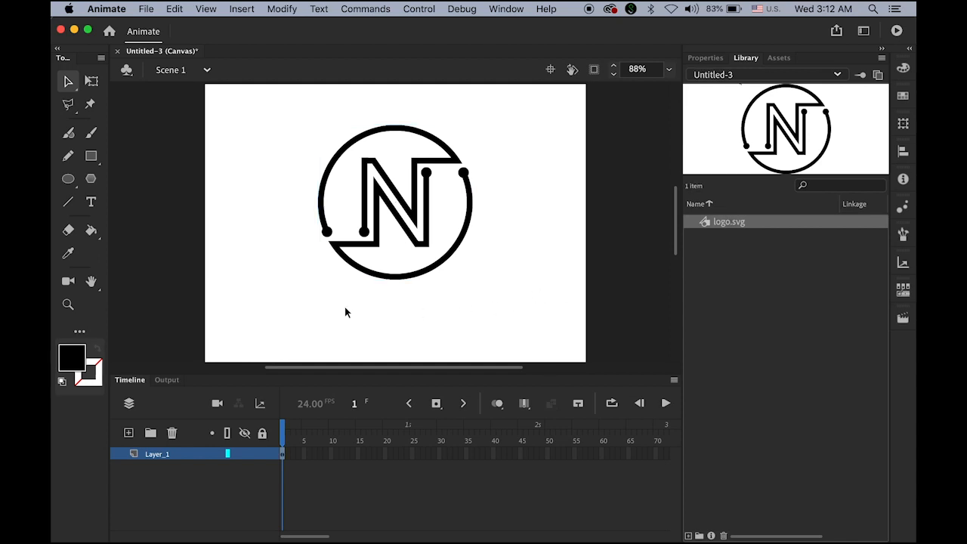
left_click(422, 276)
left_click_drag(422, 276, 422, 284)
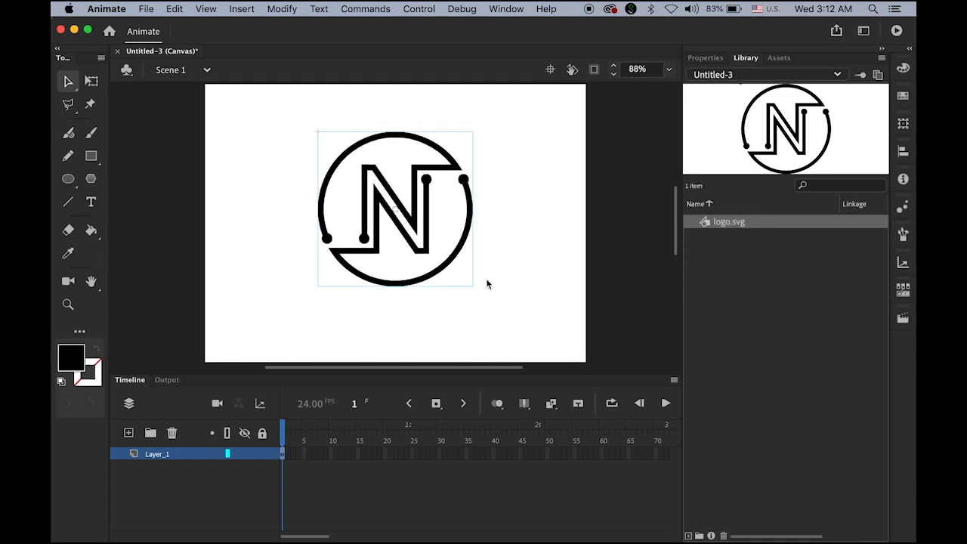
key("Up")
key("Up")
key("Up")
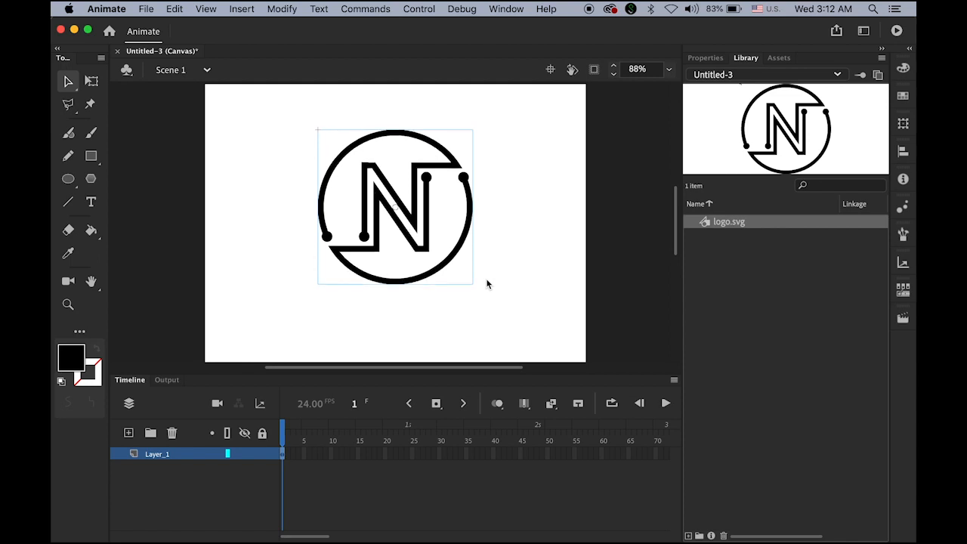
left_click(525, 285)
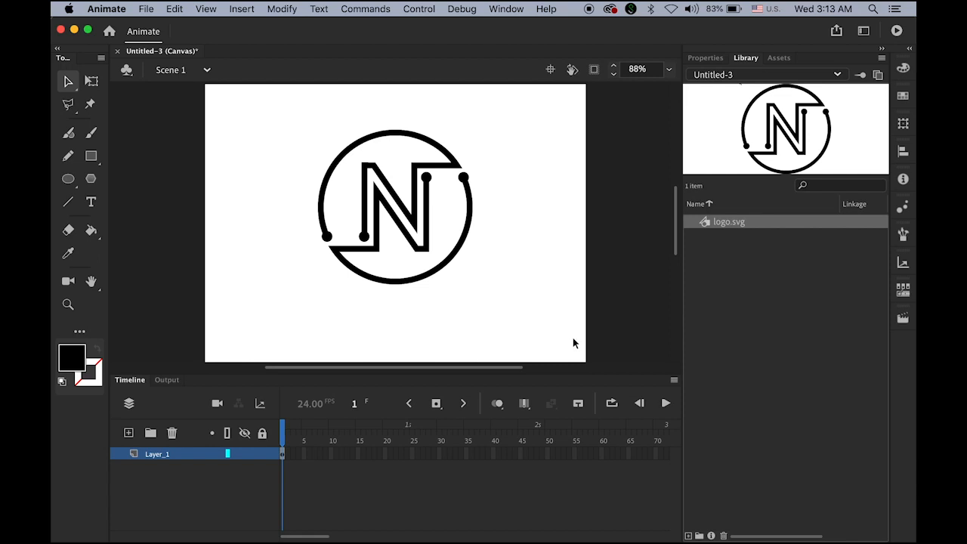
Break the whole logo on the stage apart three times into raw editable shapes and deselect it
left_click(400, 219)
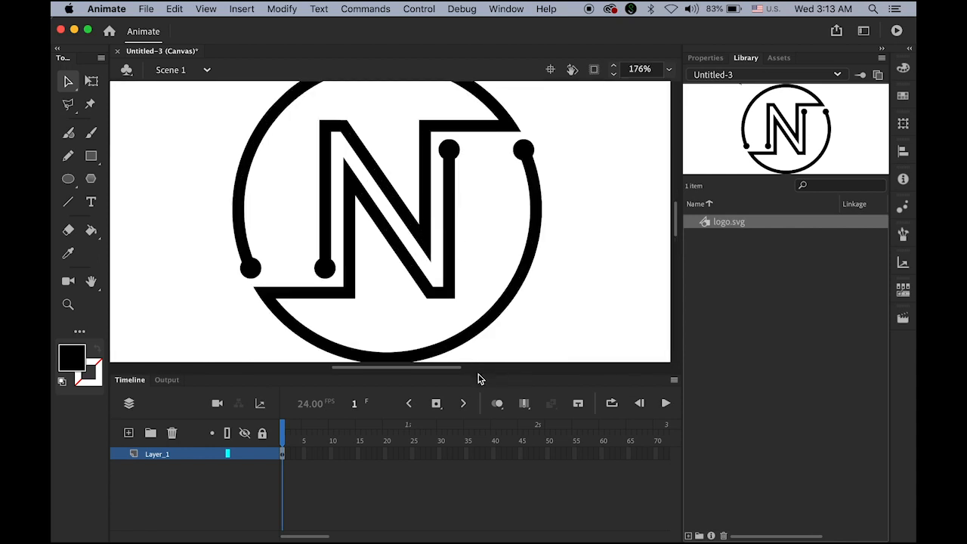
left_click_drag(478, 379, 478, 453)
left_click_drag(457, 270, 460, 309)
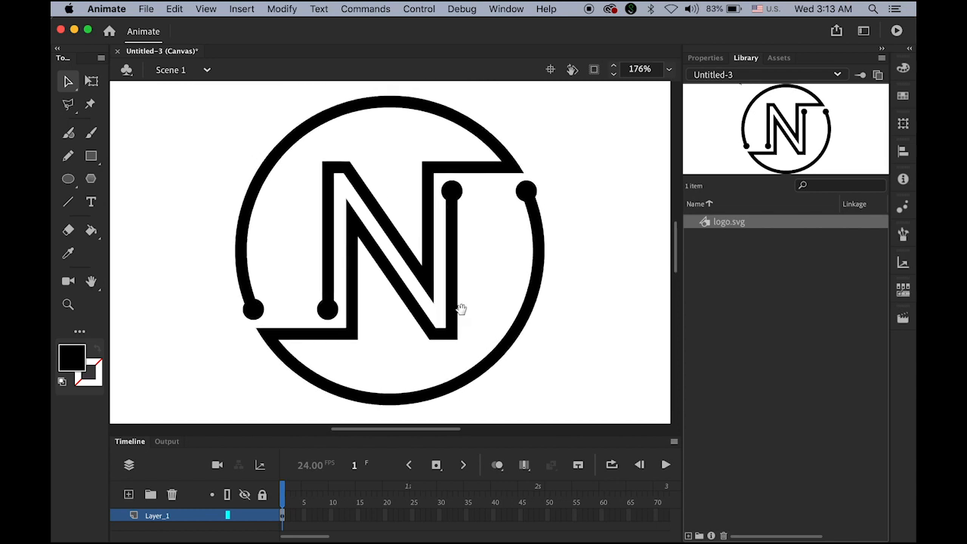
left_click(266, 165)
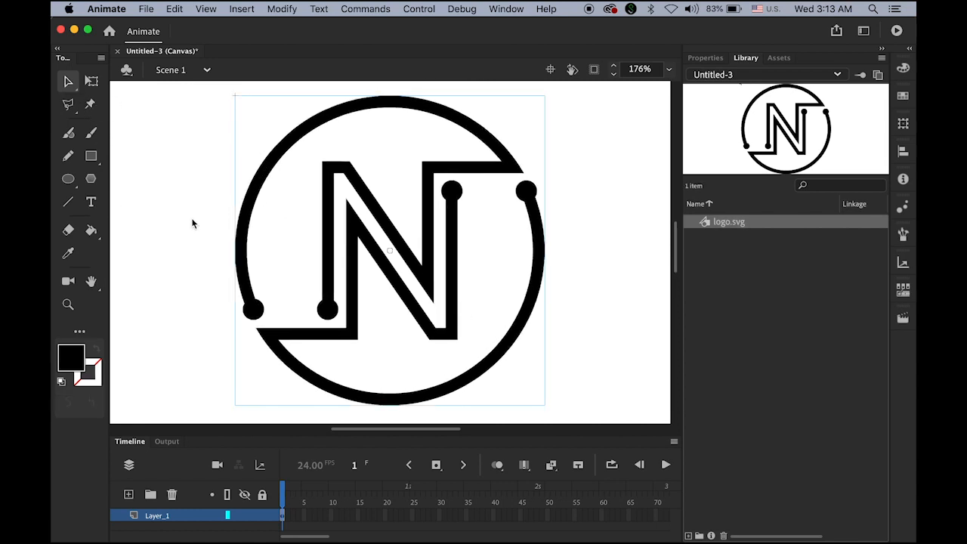
left_click(287, 7)
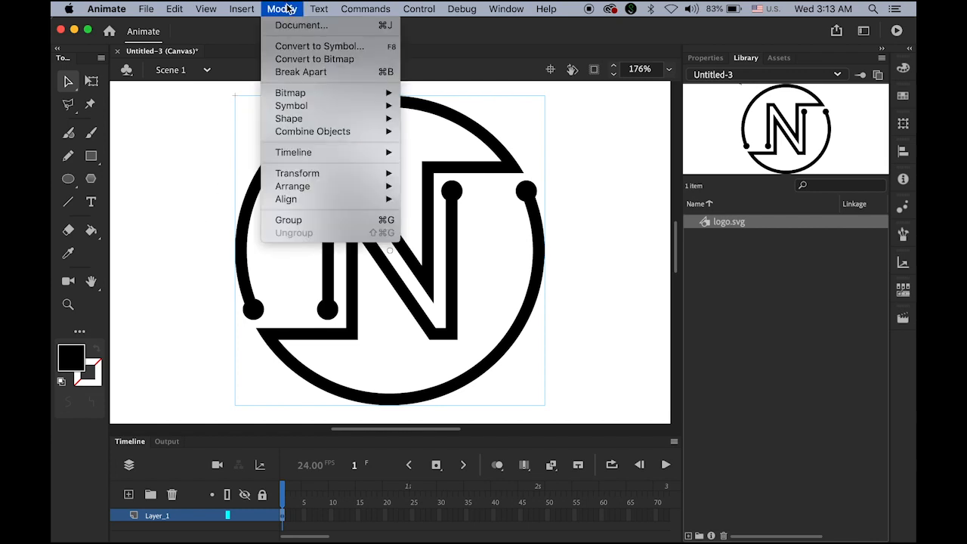
left_click(316, 72)
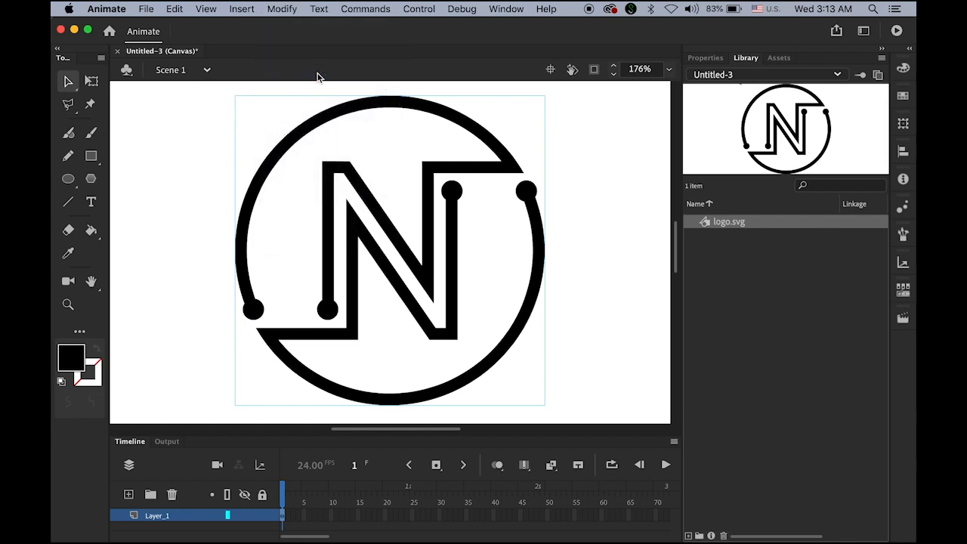
left_click(277, 8)
left_click(302, 72)
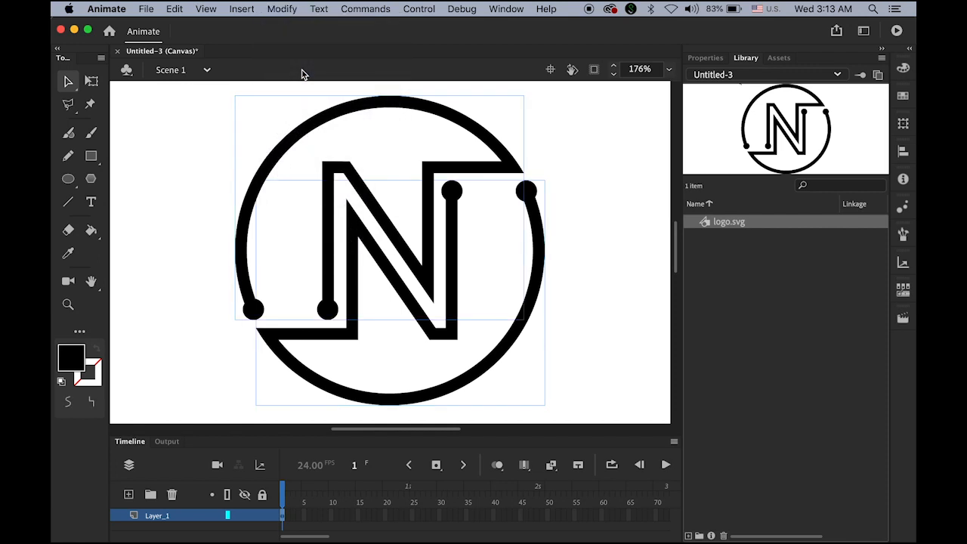
left_click(284, 8)
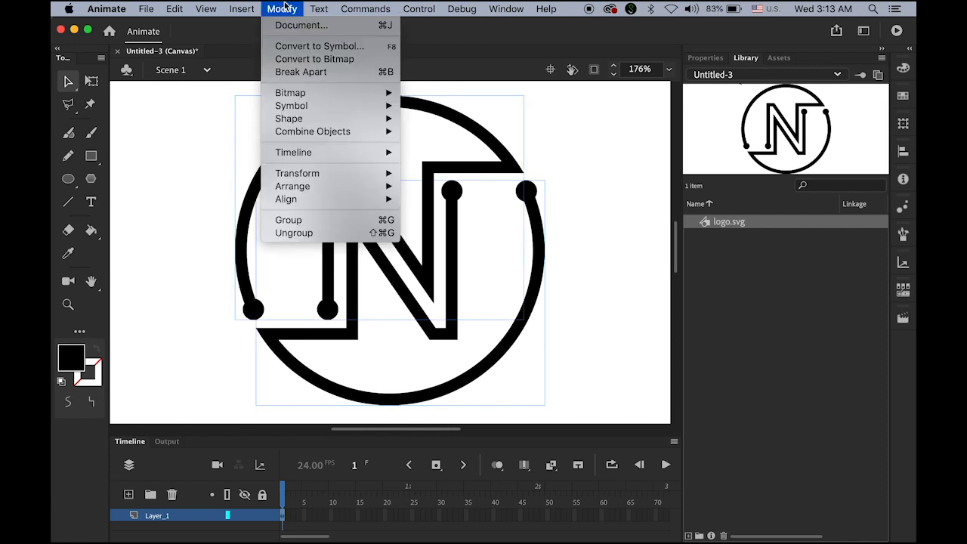
left_click(302, 73)
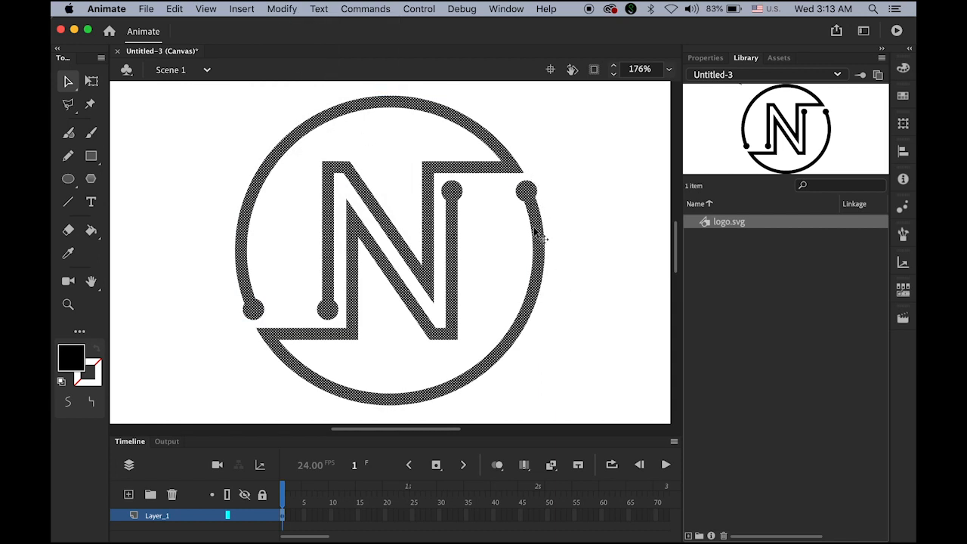
left_click(580, 256)
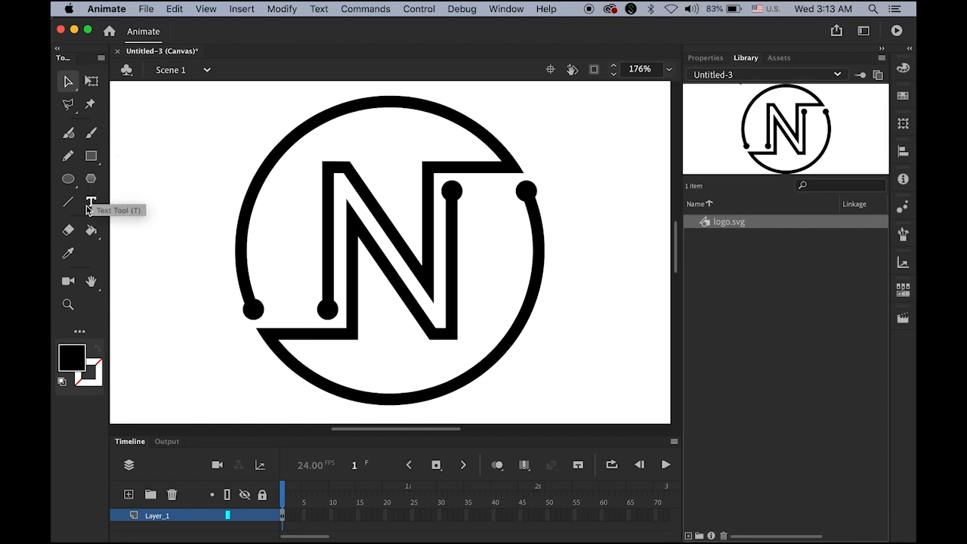
Select the Eraser, try a short stroke across the circle's upper-left arc, and undo that stroke
left_click(68, 230)
left_click_drag(245, 187, 256, 193)
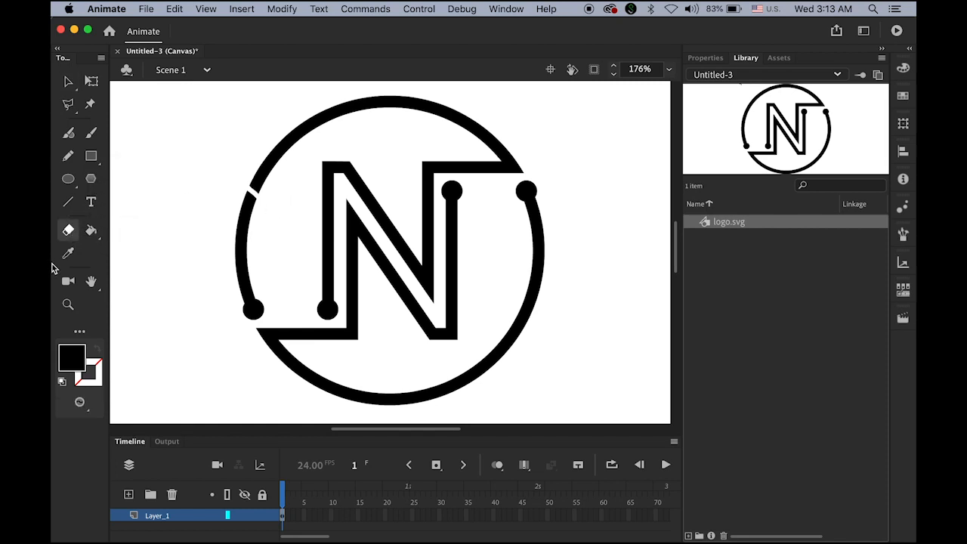
key("super+z")
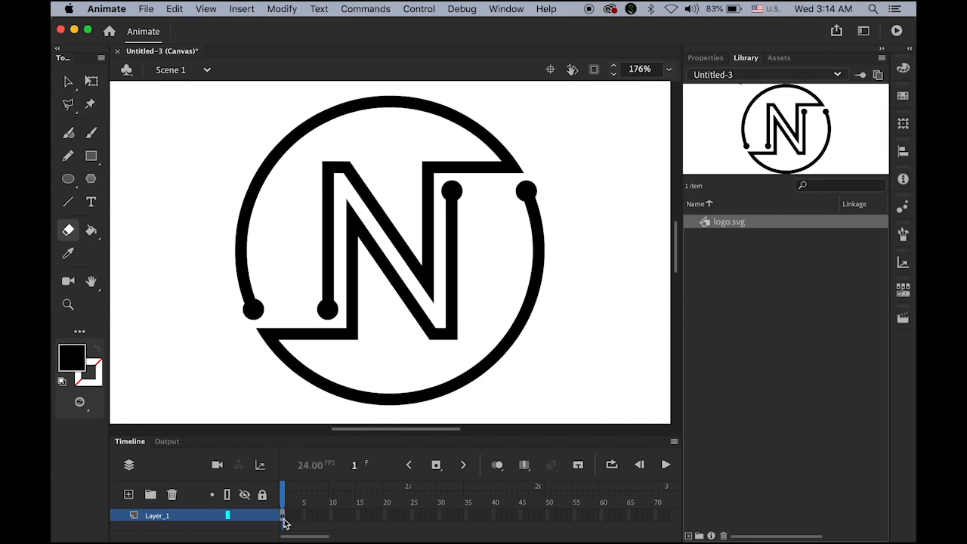
Add a keyframe at frame 2, erase the dots at both ends of the N, and compare it with frame 1
left_click(440, 466)
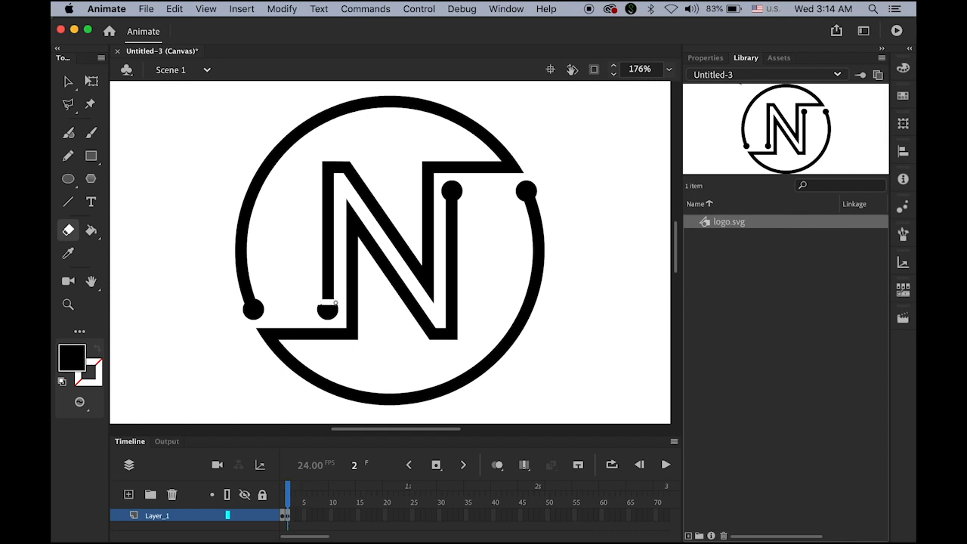
left_click_drag(333, 309, 327, 310)
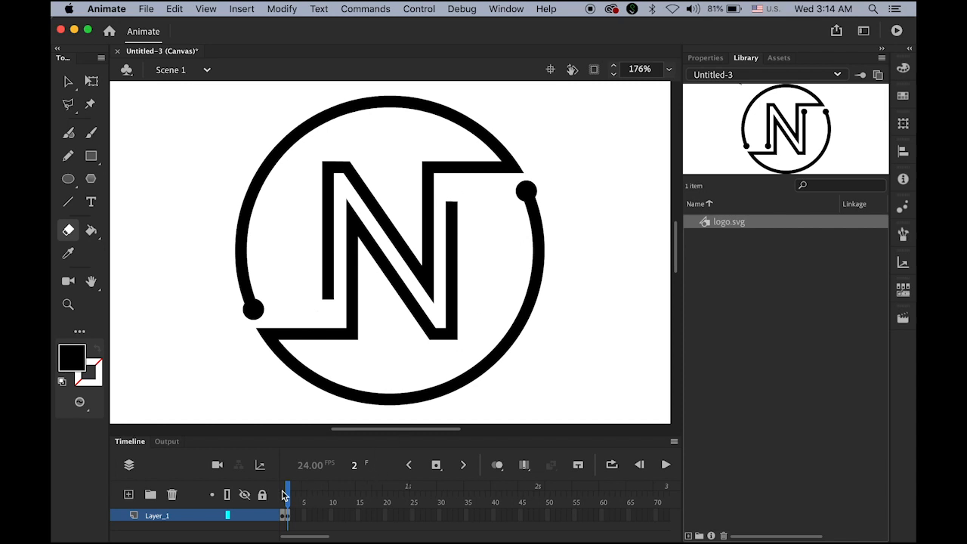
left_click_drag(287, 494, 288, 496)
Add keyframes at frames 3 and 4, erasing a thin slice from both open ends of the N's outer vertical strokes in each
left_click(437, 466)
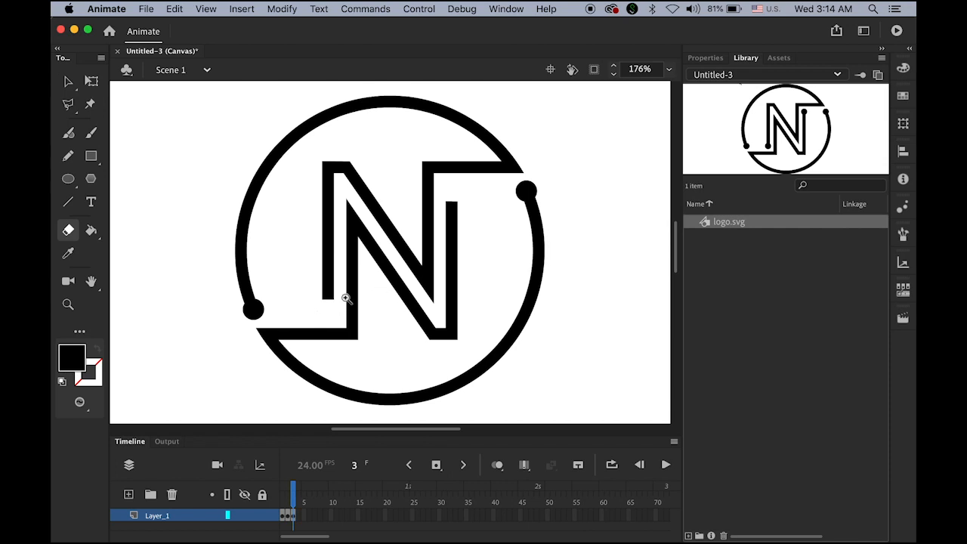
left_click(389, 264, "super")
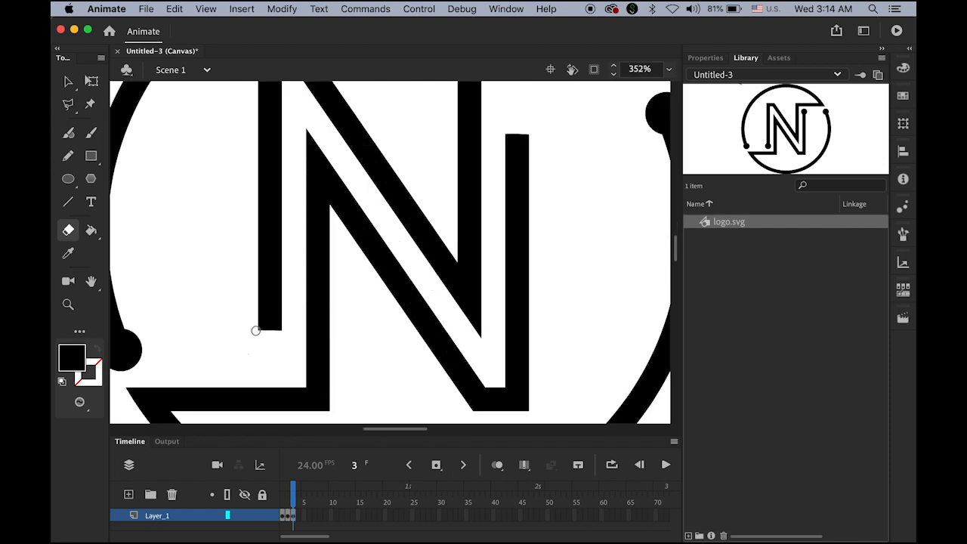
mouse_move(256, 324)
left_mouse_down()
mouse_move(276, 324)
mouse_move(258, 330)
left_mouse_up()
left_click_drag(504, 138, 523, 139)
left_click(435, 464)
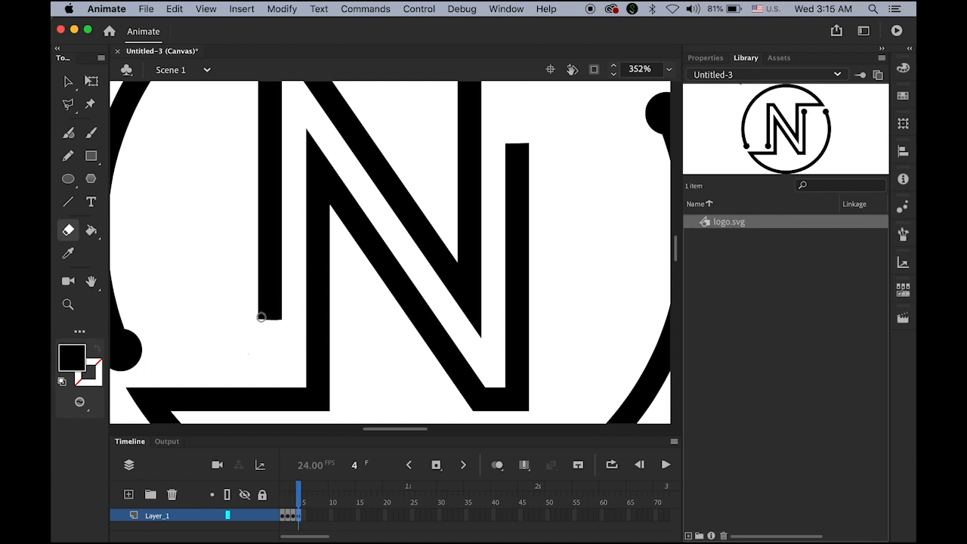
left_click_drag(253, 315, 280, 316)
left_click_drag(505, 148, 536, 147)
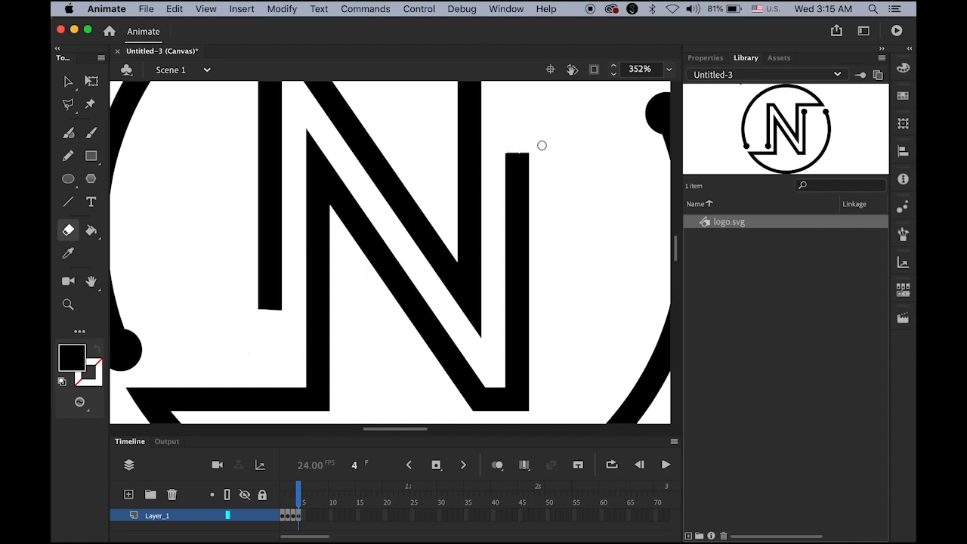
Add keyframes at frames 5 and 6, trimming another slice from both open ends of the N in each
left_click(436, 466)
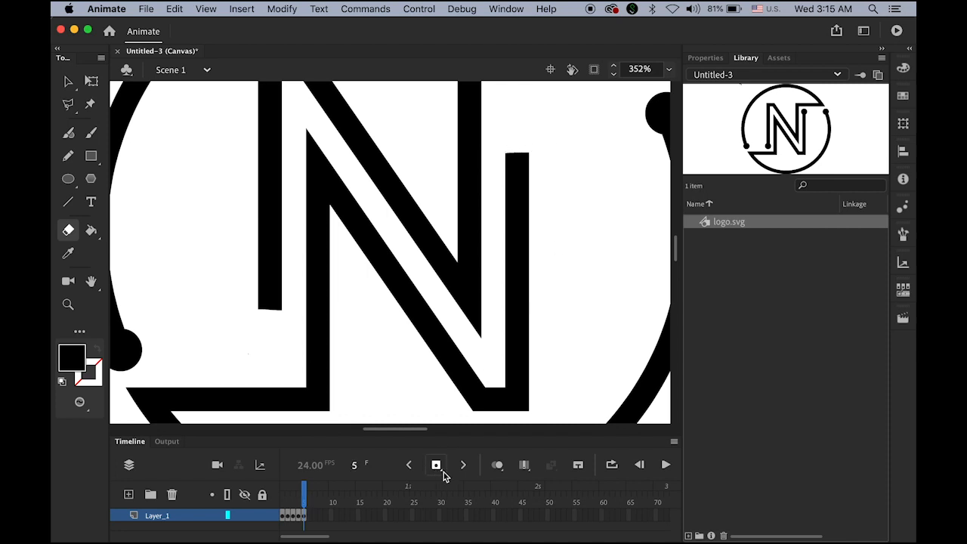
left_click_drag(256, 305, 280, 305)
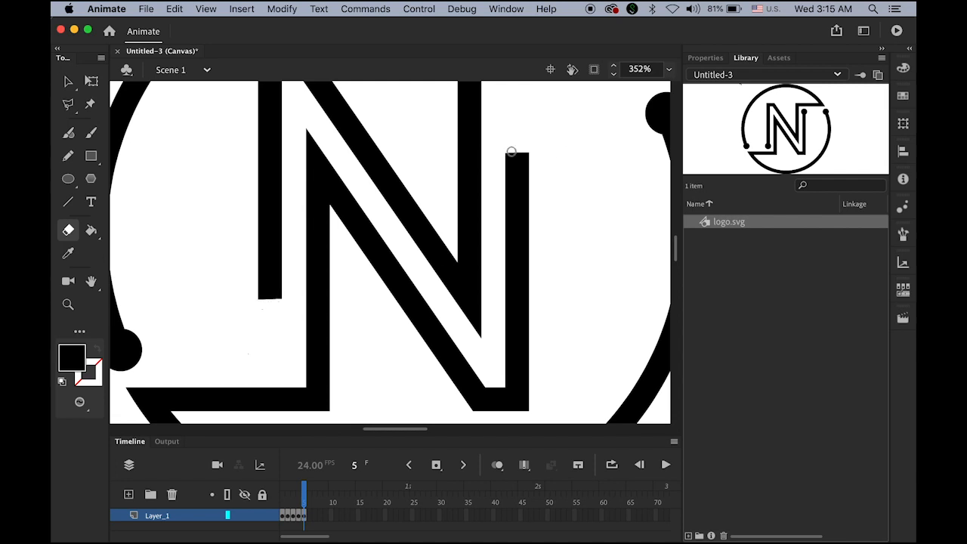
left_click_drag(504, 157, 544, 155)
left_click(435, 466)
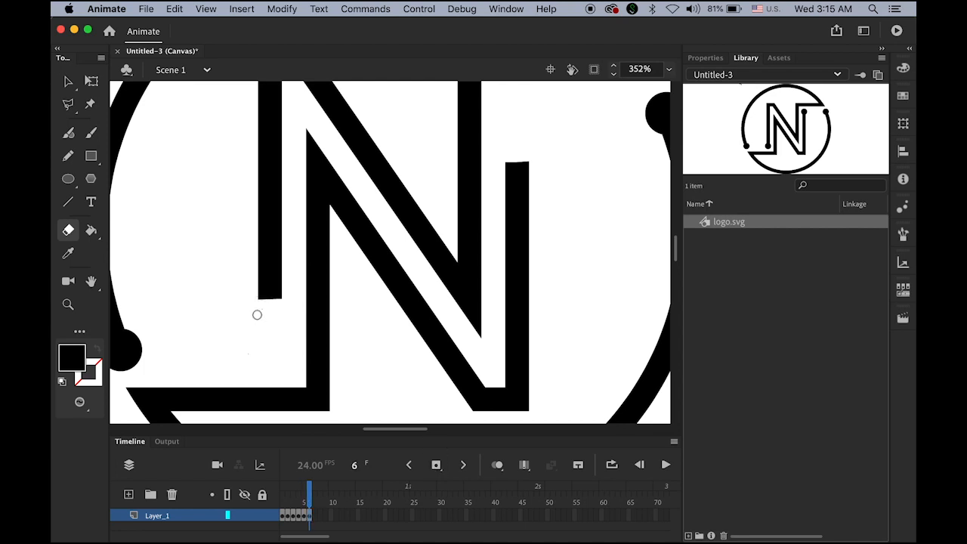
mouse_move(260, 300)
left_mouse_down()
mouse_move(252, 295)
mouse_move(283, 295)
left_mouse_up()
left_click_drag(508, 167, 543, 166)
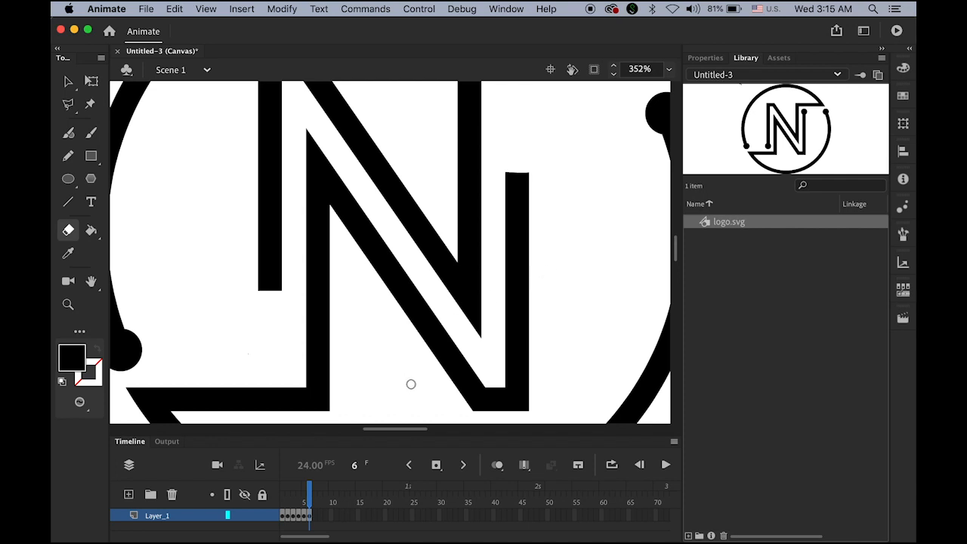
Add successive keyframes from frame 7 to 18, progressively erasing the left outer vertical stroke upward and the right one downward
left_click(436, 466)
left_click_drag(255, 288, 283, 289)
left_click(436, 466)
mouse_move(532, 177)
left_mouse_down()
mouse_move(502, 179)
mouse_move(533, 187)
left_mouse_up()
key("F6")
left_click_drag(250, 266, 285, 263)
key("F6")
key("F6")
key("F6")
mouse_move(509, 214)
left_mouse_down()
mouse_move(533, 215)
mouse_move(502, 236)
left_mouse_up()
key("F6")
key("F6")
key("F6")
mouse_move(250, 220)
left_mouse_down()
mouse_move(285, 220)
mouse_move(285, 197)
left_mouse_up()
key("F6")
left_click_drag(533, 273, 502, 274)
key("F6")
key("F6")
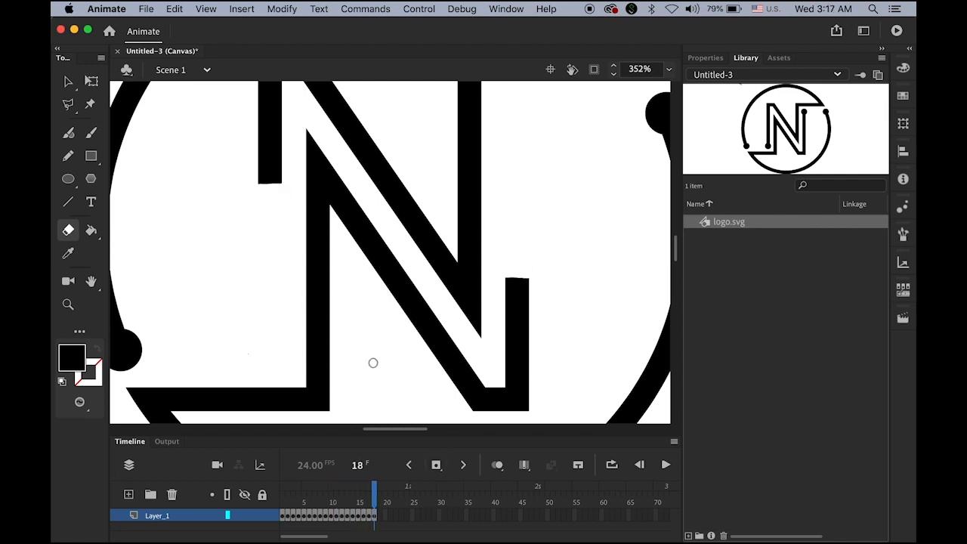
Add keyframes from frame 19 to 28, erasing both outer vertical strokes frame by frame down to short stubs
key("F6")
mouse_move(253, 170)
left_mouse_down()
mouse_move(277, 172)
mouse_move(284, 161)
left_mouse_up()
left_click(435, 465)
left_click(436, 465)
left_click_drag(532, 301, 503, 308)
scroll(284, 159, "up", 1)
mouse_move(252, 152)
left_mouse_down()
mouse_move(284, 153)
mouse_move(283, 136)
left_mouse_up()
left_click(434, 467)
left_click(434, 466)
left_click(436, 466)
left_click(436, 466)
left_click(436, 466)
left_click_drag(533, 373, 509, 375)
left_click(436, 466)
left_click_drag(290, 110, 271, 110)
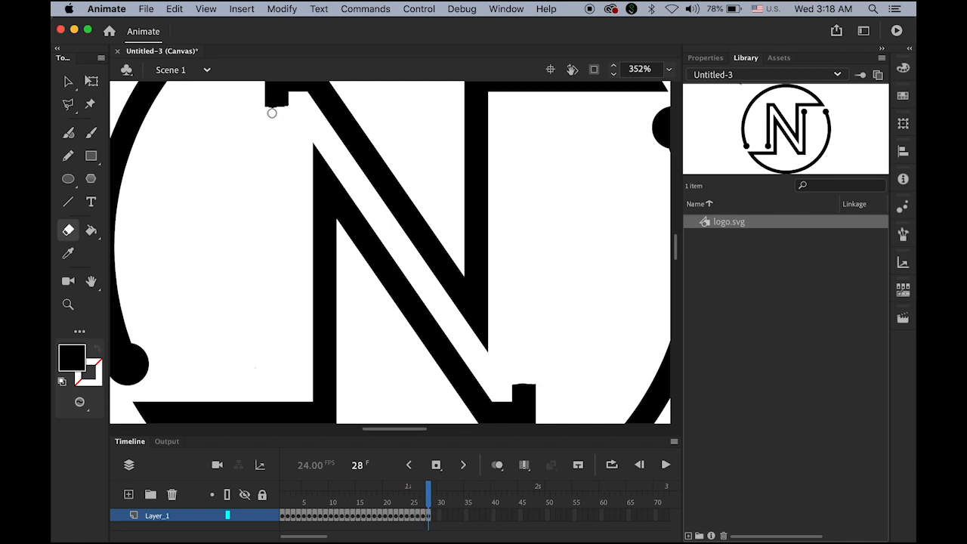
Add keyframes from frame 29 to 31, erasing the last stubs of both outer vertical strokes
left_click(434, 461)
left_click(436, 464)
left_click_drag(511, 396, 540, 395)
left_click_drag(290, 96, 271, 97)
left_click(435, 466)
Add keyframes from frame 32 to 36, erasing the short horizontal pieces at the N's upper-left and lower-right corners
key("super+minus")
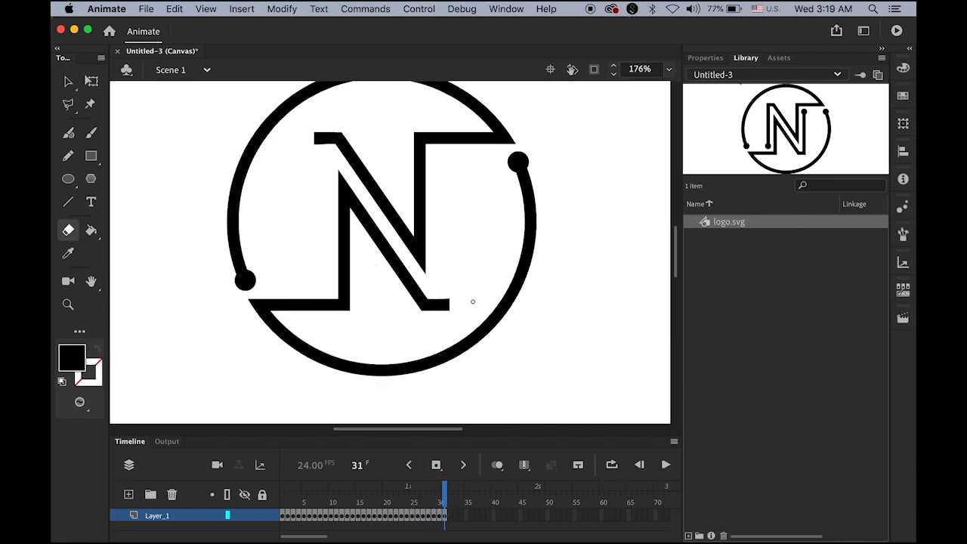
left_click_drag(447, 296, 447, 311)
left_click(436, 466)
left_click(435, 464)
mouse_move(317, 130)
left_mouse_down()
mouse_move(317, 146)
mouse_move(329, 146)
left_mouse_up()
left_click(436, 465)
left_click(436, 464)
left_click(436, 465)
left_click_drag(433, 297, 432, 310)
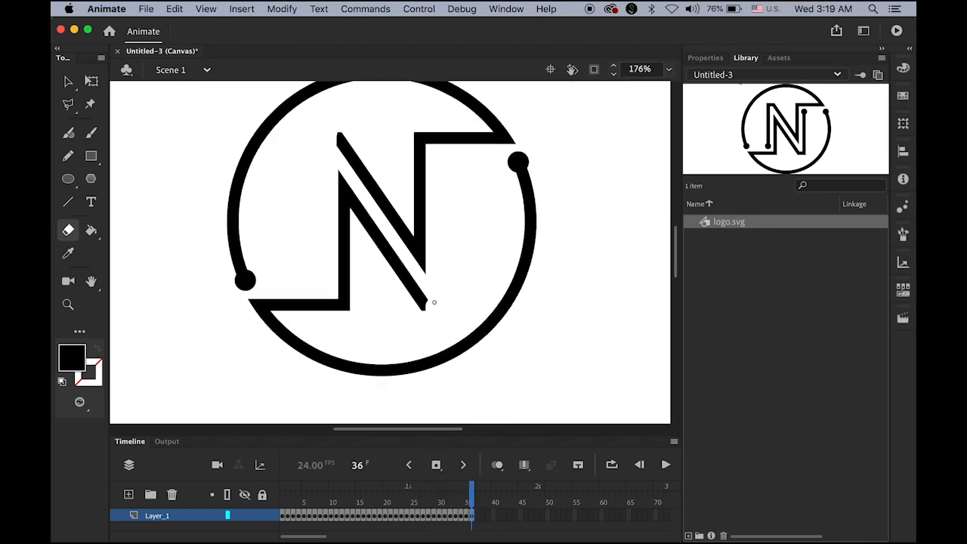
Add keyframes from frame 37 to 41, starting to erase the free ends of the N's two diagonal strokes
left_click(435, 465)
key("super+equal")
key("F6")
left_click_drag(474, 401, 456, 411)
left_click_drag(317, 108, 332, 102)
key("F6")
key("F6")
left_click_drag(457, 390, 444, 394)
key("F6")
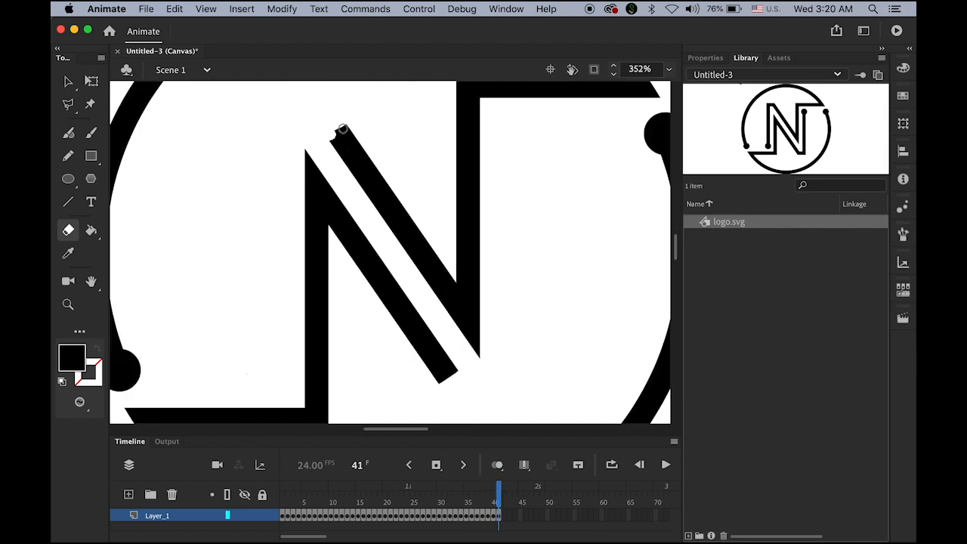
Add keyframes from frame 42 to 52, shortening the upper diagonal from its top end and the lower diagonal from its bottom end
key("F6")
key("F6")
left_click_drag(455, 361, 429, 373)
left_click_drag(335, 153, 358, 141)
key("F6")
key("F6")
left_click_drag(446, 351, 421, 363)
key("F6")
mouse_move(367, 154)
left_mouse_down()
mouse_move(445, 318)
mouse_move(385, 174)
left_mouse_up()
key("F6")
key("F6")
key("F6")
key("F6")
key("F6")
mouse_move(421, 312)
left_mouse_down()
mouse_move(397, 324)
mouse_move(385, 309)
left_mouse_up()
key("F6")
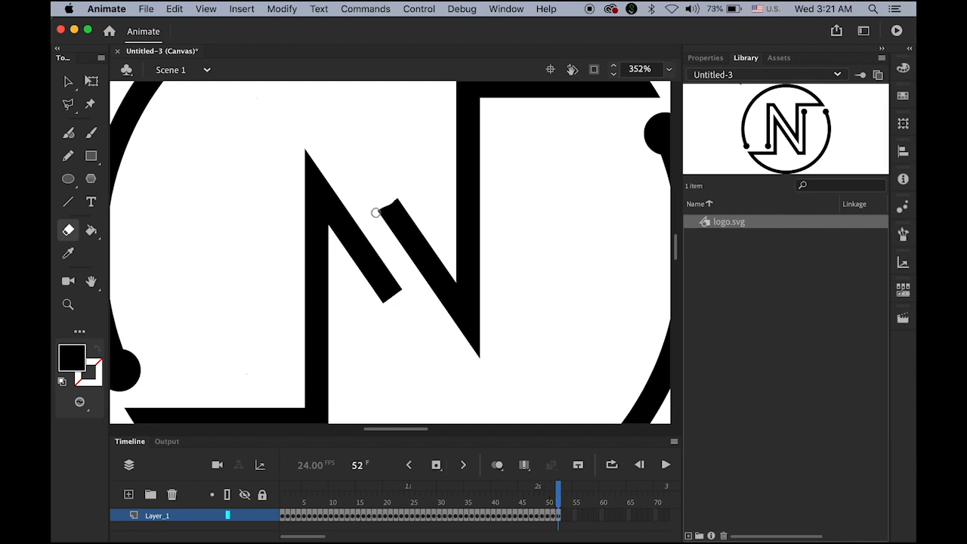
Add keyframes from frame 53 to 64, erasing both diagonals frame by frame until only short pieces remain at the inner vertical strokes
left_click_drag(377, 215, 402, 202)
key("F6")
key("F6")
key("F6")
mouse_move(401, 283)
left_mouse_down()
mouse_move(376, 292)
mouse_move(365, 281)
left_mouse_up()
key("F6")
key("F6")
key("F6")
mouse_move(425, 239)
left_mouse_down()
mouse_move(404, 255)
mouse_move(411, 263)
left_mouse_up()
key("F6")
key("F6")
left_click_drag(352, 262, 375, 246)
key("F6")
left_click_drag(439, 253, 413, 271)
left_click_drag(349, 252, 370, 231)
key("F6")
left_click_drag(446, 266, 425, 283)
key("F6")
key("F6")
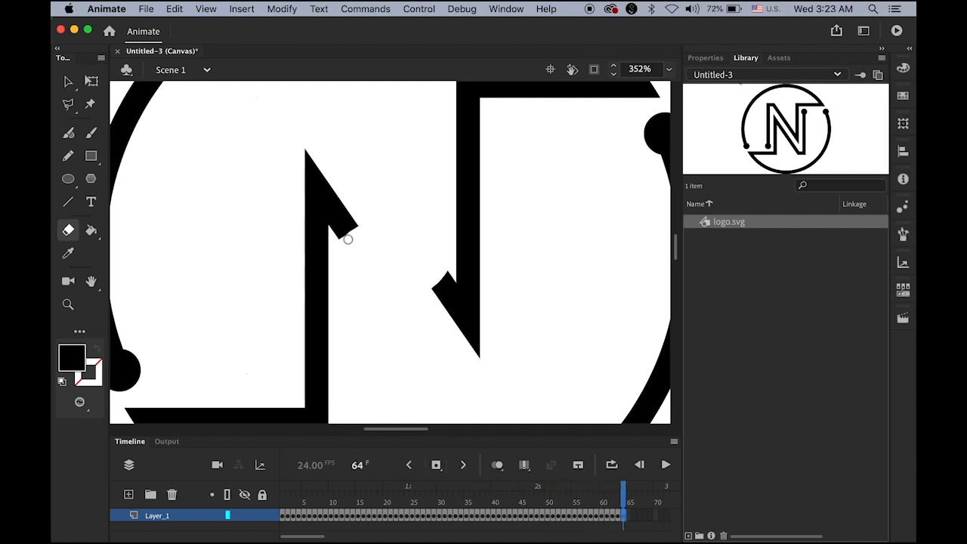
Trim both diagonal remnants at frame 64, add a keyframe at frame 65, and erase more of the remnants there
left_click_drag(348, 237, 345, 229)
left_click_drag(454, 276, 434, 301)
key("F6")
left_click_drag(337, 231, 335, 186)
mouse_move(451, 284)
left_mouse_down()
mouse_move(457, 373)
mouse_move(478, 340)
mouse_move(376, 232)
mouse_move(486, 320)
left_mouse_up()
Add keyframes from frame 66 to 73, erasing the left inner vertical stroke downward and the right inner one upward
key("F6")
key("F6")
key("F6")
left_click(436, 465)
left_click(435, 465)
left_click_drag(300, 195, 333, 196)
left_click(436, 465)
left_click(436, 465)
left_click_drag(451, 292, 486, 291)
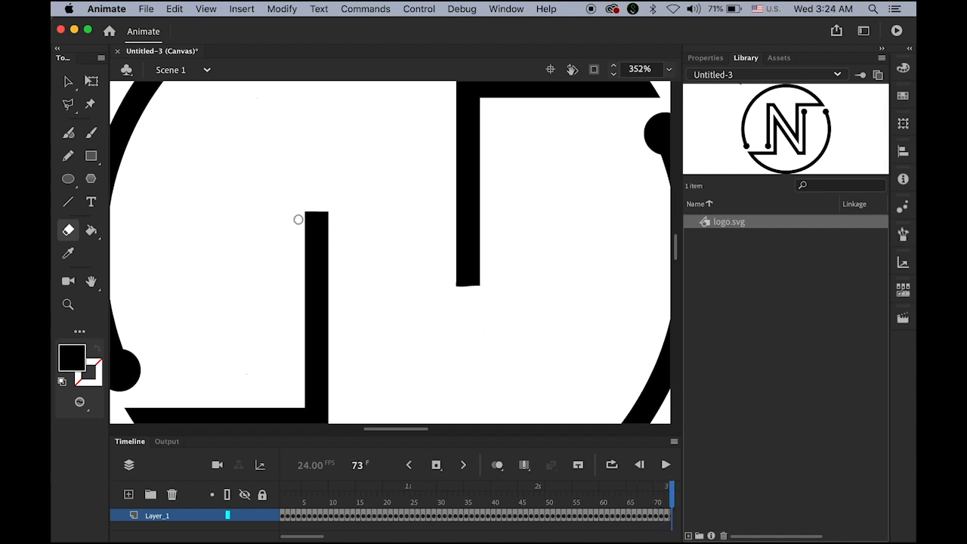
Add keyframes from frame 74 to 80, further shortening both inner vertical strokes from their free ends
left_click(436, 466)
left_click_drag(300, 240, 333, 241)
left_click(435, 465)
left_click(436, 465)
mouse_move(451, 236)
left_mouse_down()
mouse_move(487, 236)
mouse_move(487, 222)
left_mouse_up()
left_click(435, 465)
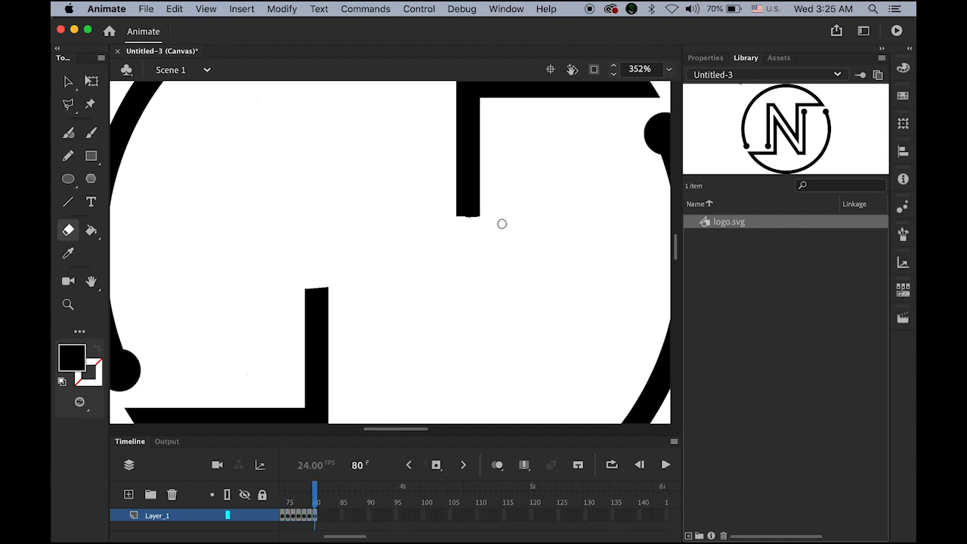
Add keyframes from frame 81 to 91, erasing the rest of both inner vertical strokes down to the horizontal arms
left_click(436, 465)
mouse_move(300, 304)
left_mouse_down()
mouse_move(333, 304)
mouse_move(333, 325)
left_mouse_up()
key("F6")
key("F6")
key("F6")
key("F6")
mouse_move(450, 178)
left_mouse_down()
mouse_move(486, 178)
mouse_move(486, 136)
left_mouse_up()
key("F6")
key("F6")
key("F6")
left_click_drag(299, 374, 333, 374)
left_click(436, 465)
left_click(436, 466)
left_click(436, 465)
left_click_drag(485, 104, 453, 104)
left_click_drag(301, 397, 330, 397)
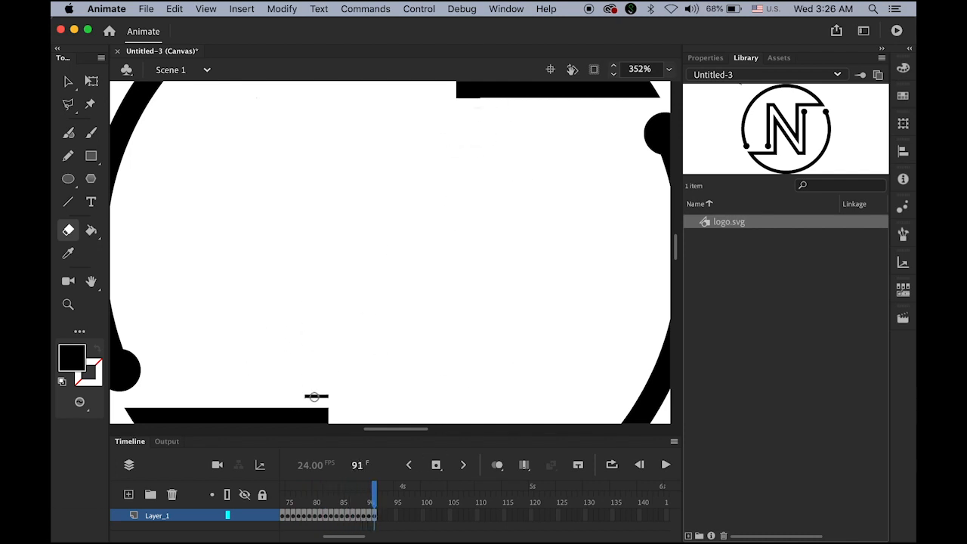
Add keyframes from frame 92 to 95, erasing the last slivers of both inner vertical strokes beside the horizontal arms
left_click(436, 465)
key("super+minus")
left_click_drag(334, 284, 333, 302)
key("F6")
scroll(334, 337, "up", 3)
left_click_drag(401, 119, 419, 172)
key("F6")
key("F6")
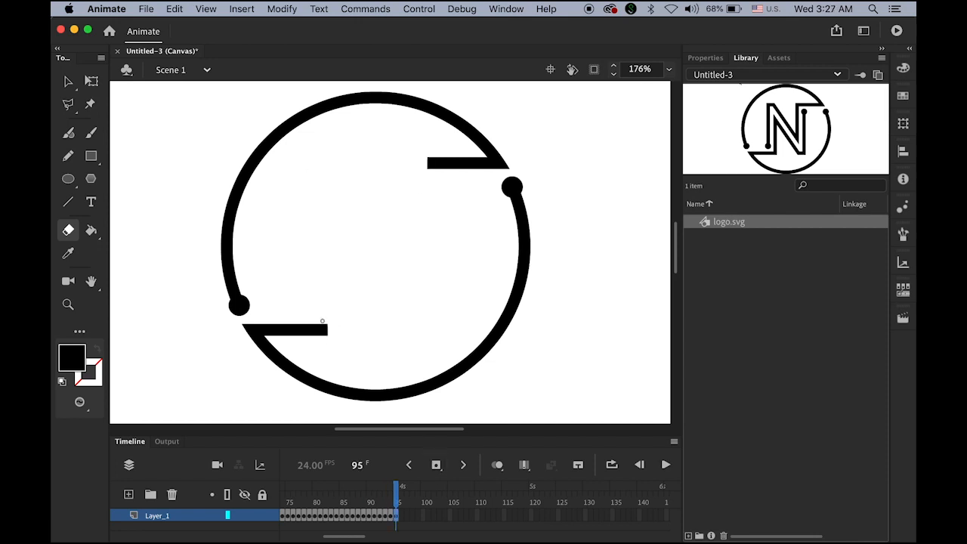
Add keyframes from frame 96 to 104, erasing both horizontal arms from their inner ends out to the circle
key("F6")
mouse_move(323, 321)
left_mouse_down()
mouse_move(323, 339)
mouse_move(311, 339)
left_mouse_up()
left_click(436, 465)
mouse_move(442, 154)
left_mouse_down()
mouse_move(442, 172)
mouse_move(471, 176)
left_mouse_up()
left_click(435, 465)
left_click(436, 465)
left_click(436, 465)
left_click(436, 466)
left_click(436, 465)
left_click_drag(279, 321, 278, 339)
left_click(435, 465)
left_click(436, 465)
left_click_drag(484, 154, 491, 171)
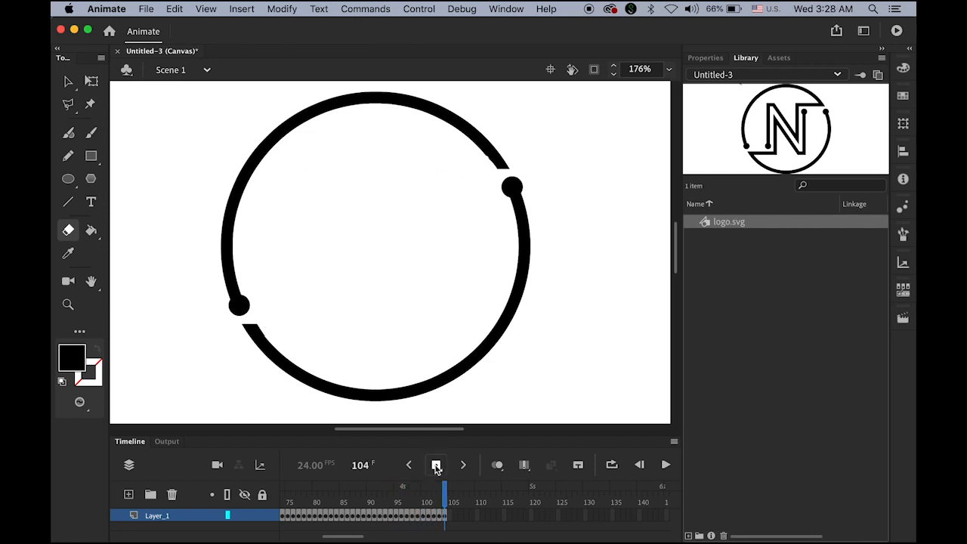
Add keyframes from frame 105 to 109, erasing the circle's lower-left and upper-right cut ends along the arcs
left_click(435, 465)
left_click_drag(262, 340, 251, 330)
left_click_drag(498, 150, 488, 160)
left_click(436, 465)
left_click(436, 465)
left_click(436, 465)
left_click_drag(279, 348, 267, 363)
left_click_drag(483, 129, 470, 142)
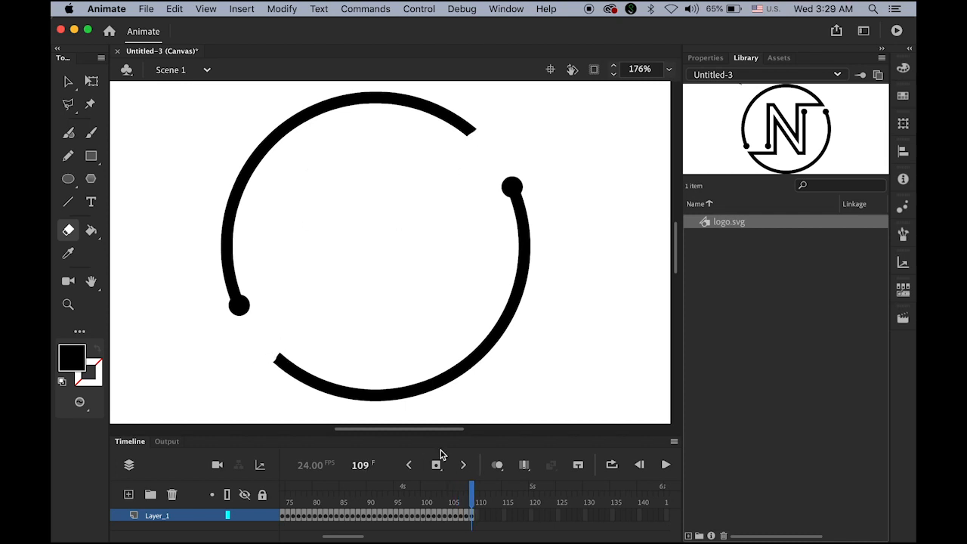
Add keyframes from frame 110 to 120, shortening the upper and lower arcs to about the circle's vertical centre line
left_click(435, 465)
left_click(436, 465)
left_click_drag(290, 358, 280, 372)
left_click(436, 465)
left_click(435, 465)
mouse_move(460, 113)
left_mouse_down()
mouse_move(451, 126)
mouse_move(416, 112)
left_mouse_up()
left_click(436, 465)
left_click(435, 466)
left_click(435, 465)
left_click(436, 465)
left_click(435, 465)
left_click_drag(350, 385, 346, 401)
left_click(436, 465)
left_click_drag(399, 91, 396, 107)
left_click(436, 465)
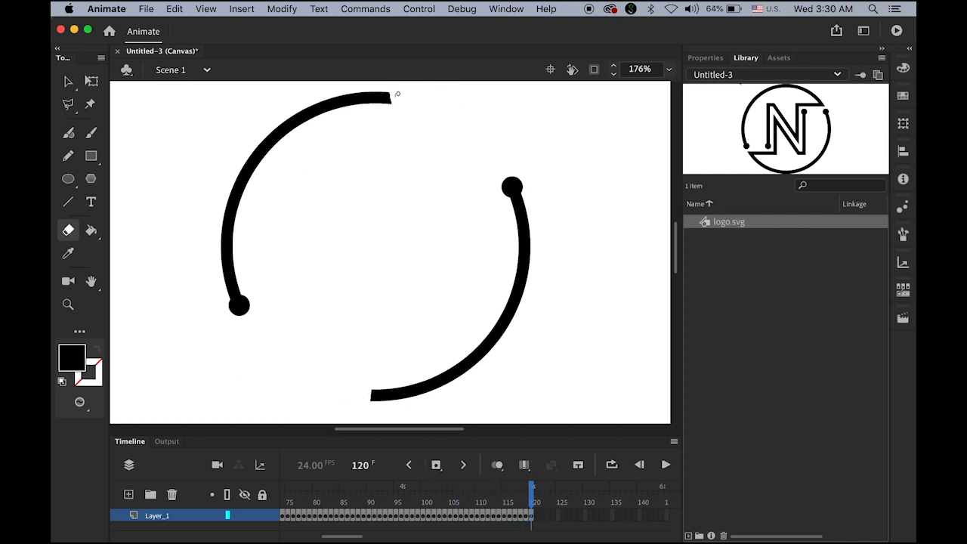
Add keyframes from frame 121 to 125, erasing the free ends of both arcs just past the circle's vertical centre line
left_click(436, 465)
left_click(435, 465)
left_click_drag(388, 386, 392, 404)
left_click(436, 465)
left_click_drag(362, 90, 366, 106)
left_click(436, 465)
left_click_drag(406, 383, 413, 400)
left_click(436, 465)
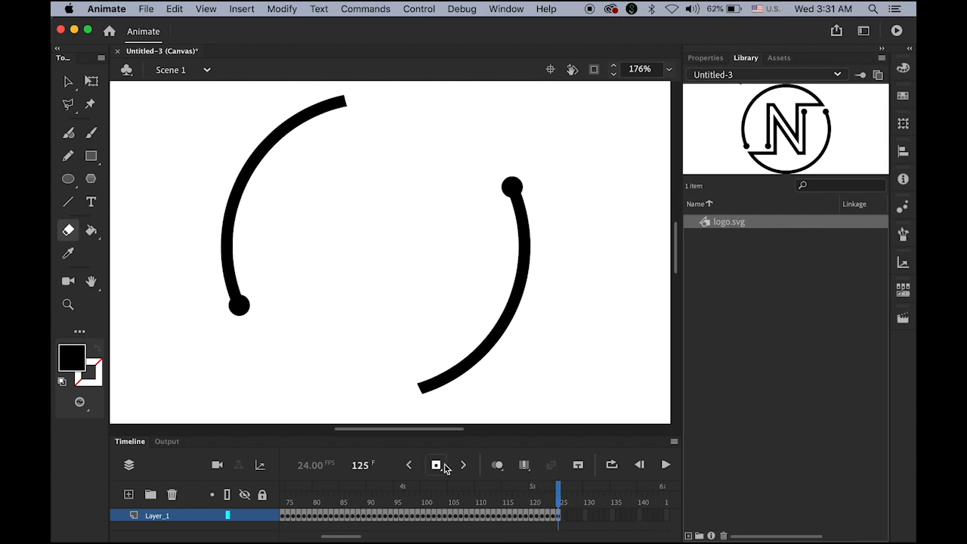
Add keyframes from frame 126 to 131, shortening the left arc's upper end and the right arc's lower end
left_click(436, 465)
left_click_drag(323, 96, 330, 113)
key("F6")
mouse_move(429, 373)
left_mouse_down()
mouse_move(439, 392)
mouse_move(460, 383)
left_mouse_up()
key("F6")
key("F6")
key("F6")
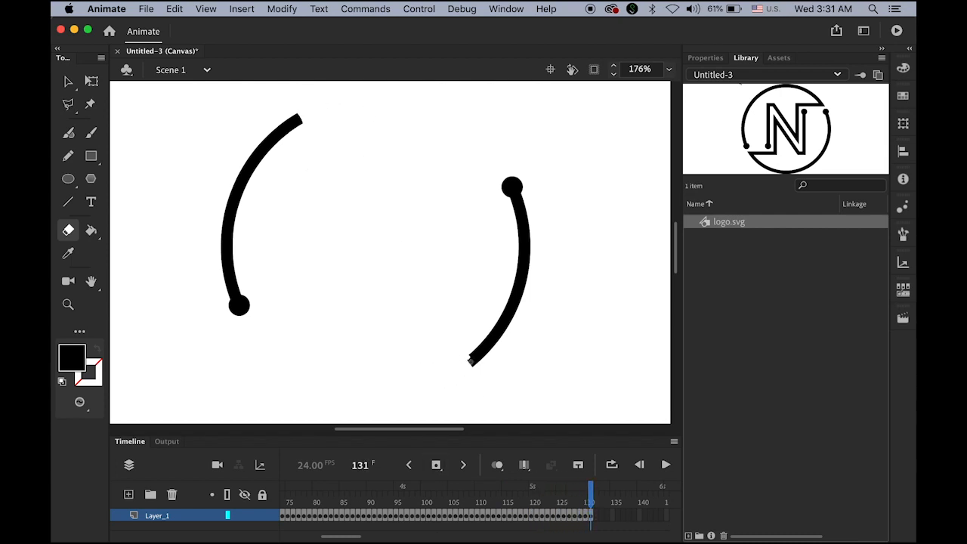
Continue adding keyframes past frame 131, erasing most of the left and right arcs toward their end dots
left_click_drag(466, 351, 480, 366)
key("F6")
left_click(436, 465)
mouse_move(283, 122)
left_mouse_down()
mouse_move(294, 132)
mouse_move(259, 167)
left_mouse_up()
left_click(436, 465)
left_click(436, 465)
left_click(436, 465)
left_click(436, 465)
left_click(435, 465)
left_click(435, 465)
left_click(436, 465)
left_click_drag(503, 308, 520, 310)
left_click(435, 465)
mouse_move(230, 187)
left_mouse_down()
mouse_move(247, 189)
mouse_move(219, 235)
mouse_move(246, 296)
mouse_move(260, 285)
left_mouse_up()
Add keyframes up to frame 155, erasing the remaining arc pieces and end dots until the stage is empty
left_click(435, 465)
left_click(435, 465)
left_click(436, 465)
left_click(436, 465)
left_click(436, 465)
left_click(436, 465)
left_click(435, 466)
left_click(436, 465)
left_click(435, 466)
left_click(435, 465)
left_click(436, 465)
left_click(436, 466)
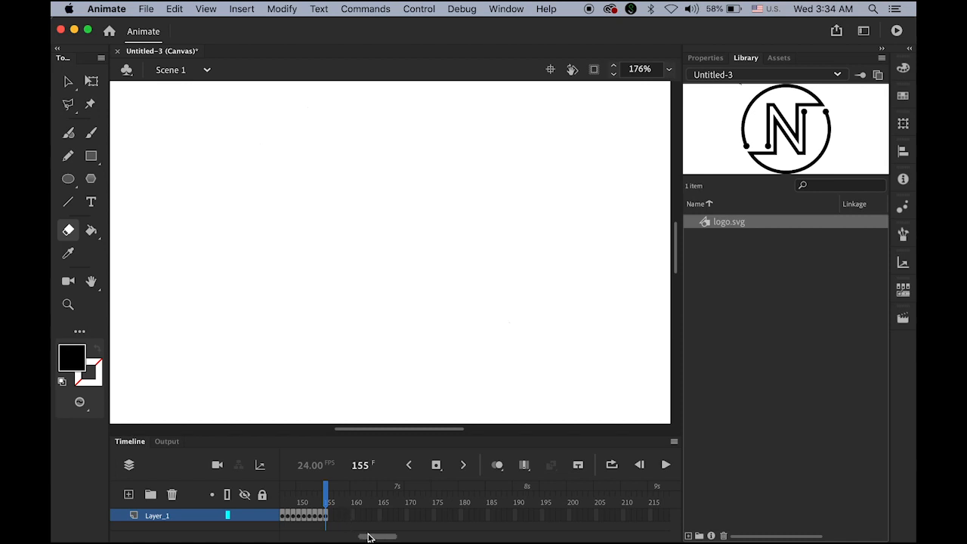
Return to frame 1 and play the frame-by-frame erasing animation
left_click_drag(369, 537, 292, 537)
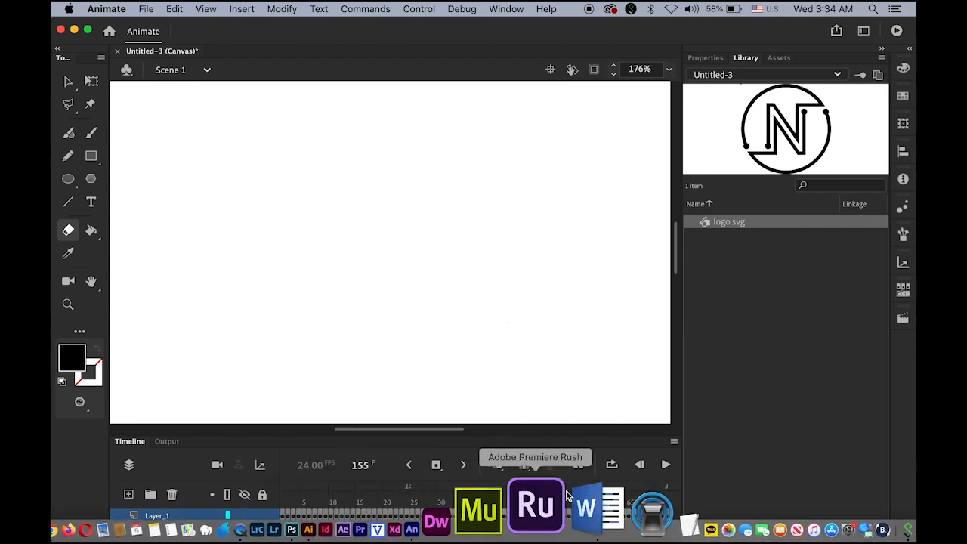
left_click(282, 500)
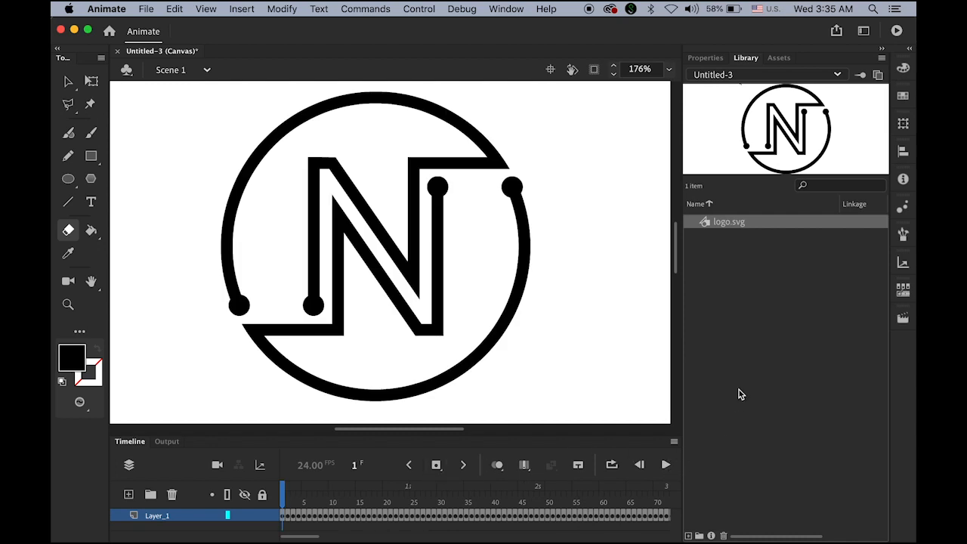
key("Return")
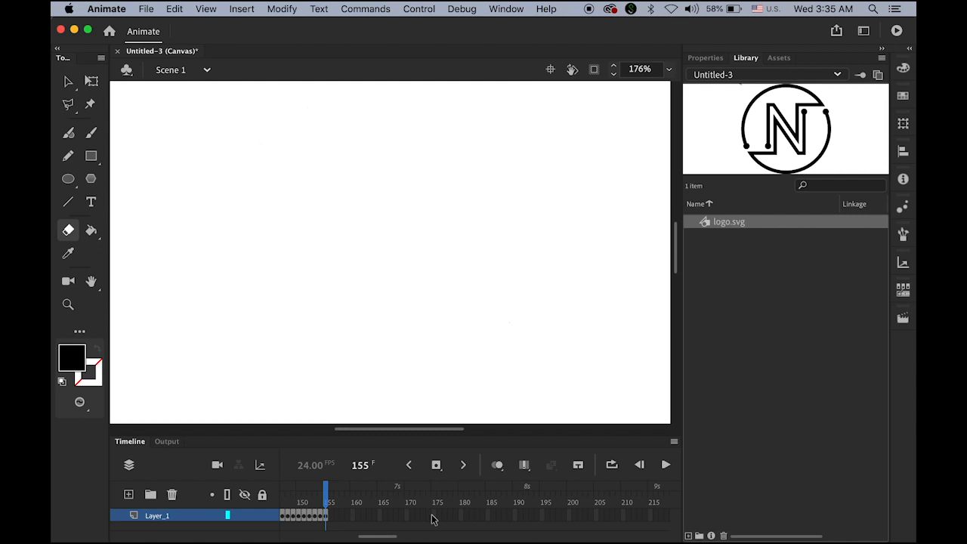
Reverse the order of all frames on Layer_1
left_click_drag(387, 538, 306, 538)
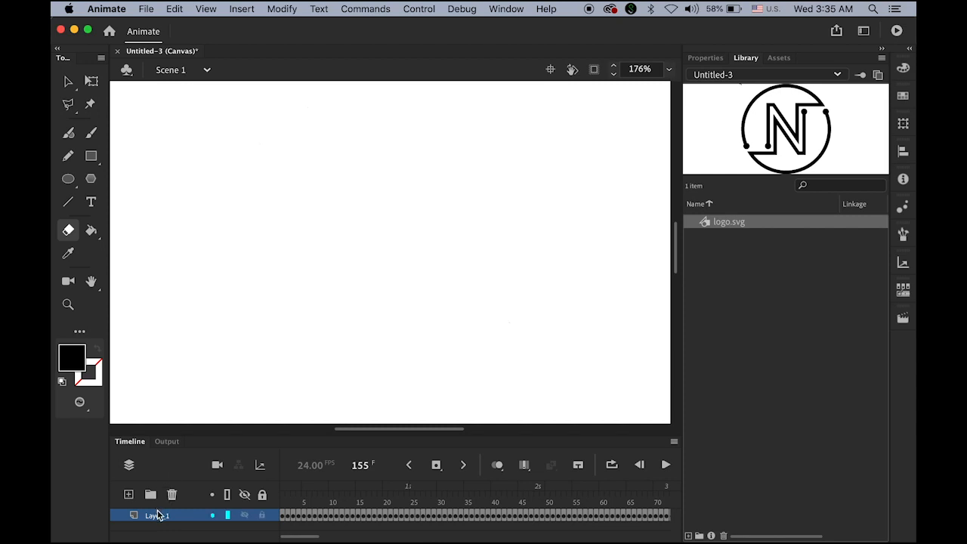
left_click(158, 516)
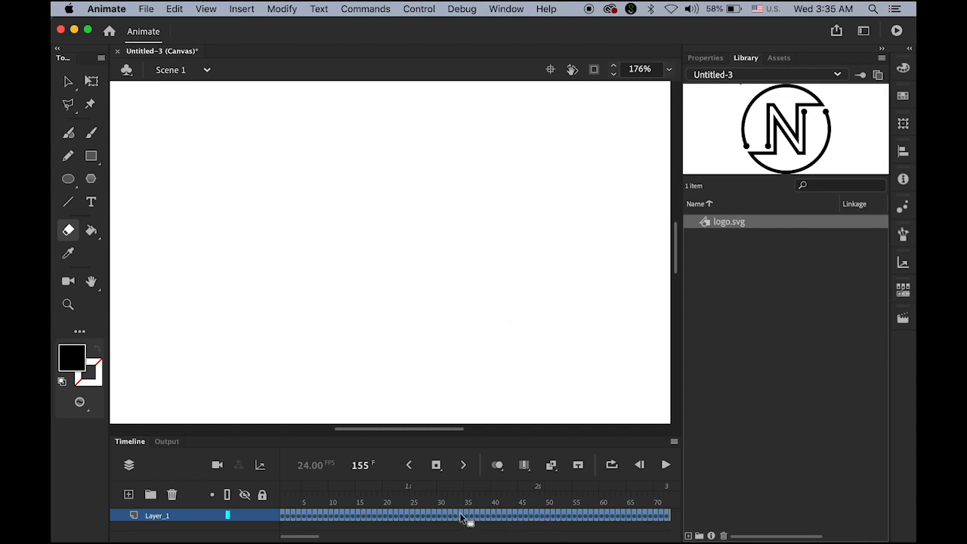
right_click(305, 518)
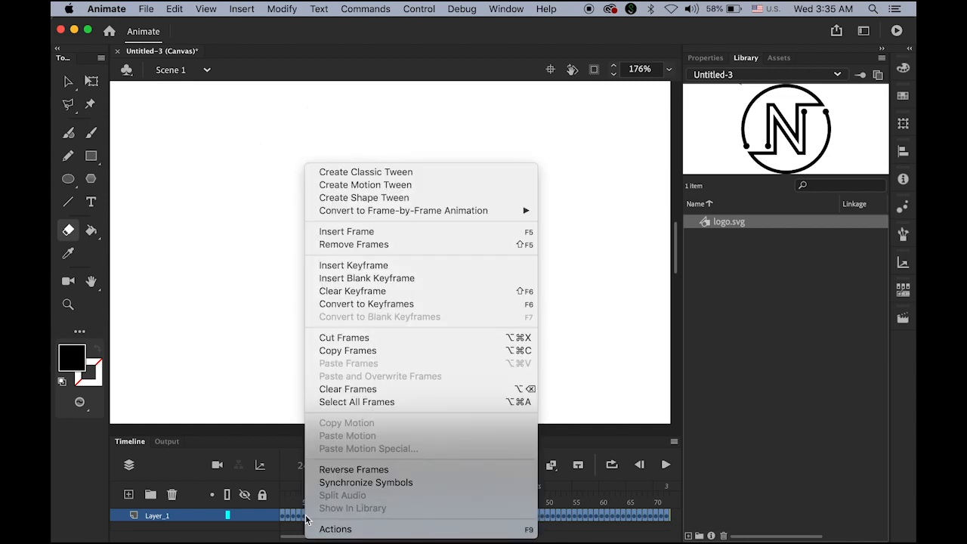
left_click(380, 470)
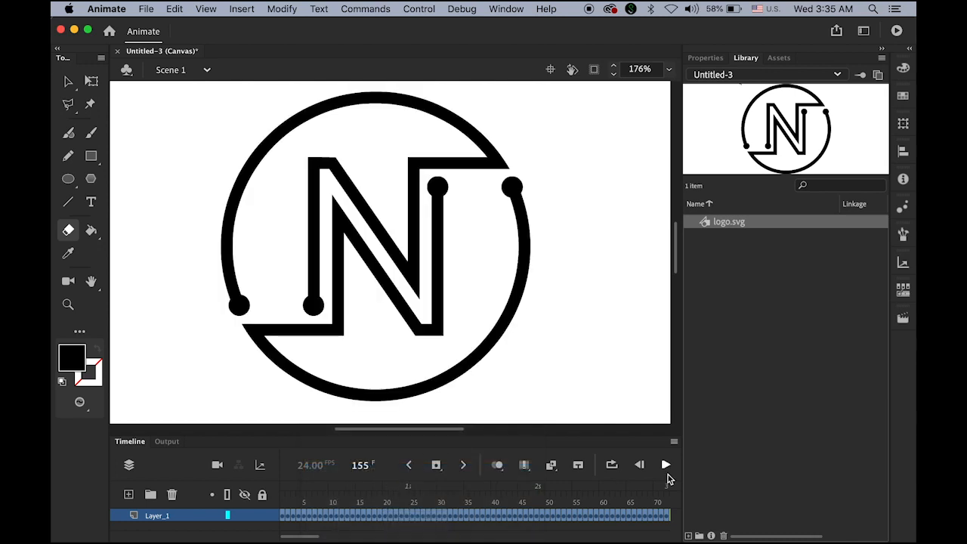
Play the reversed animation from frame 1 and fit the whole stage in view
left_click(284, 494)
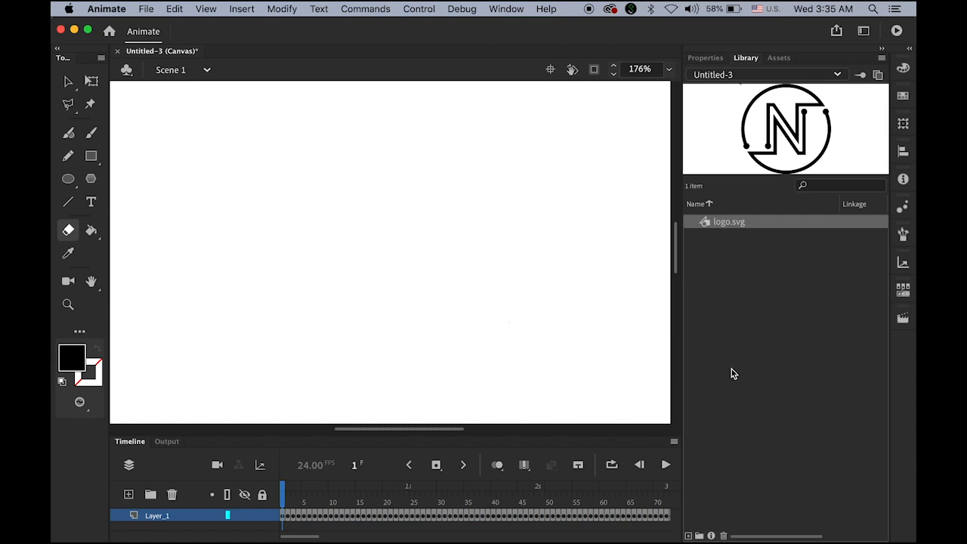
key("Return")
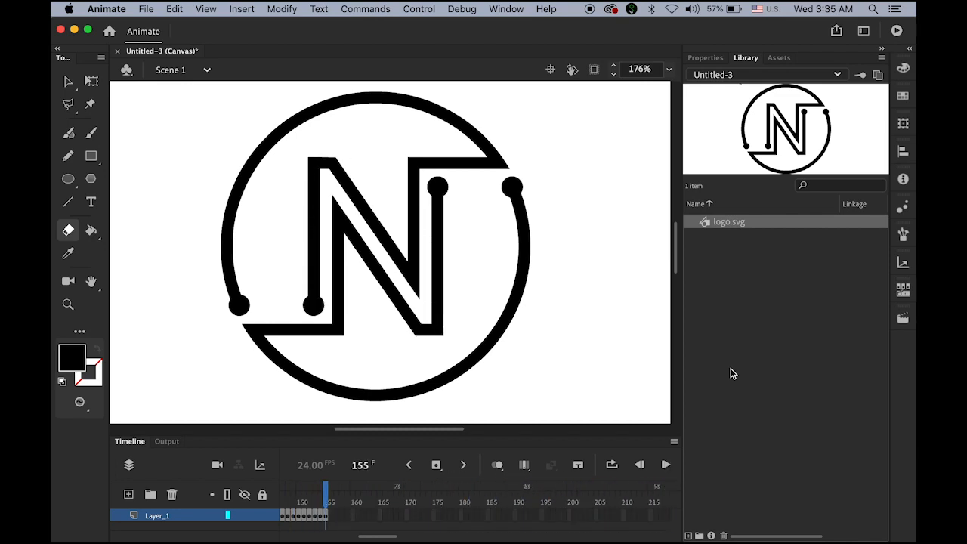
left_click(91, 282)
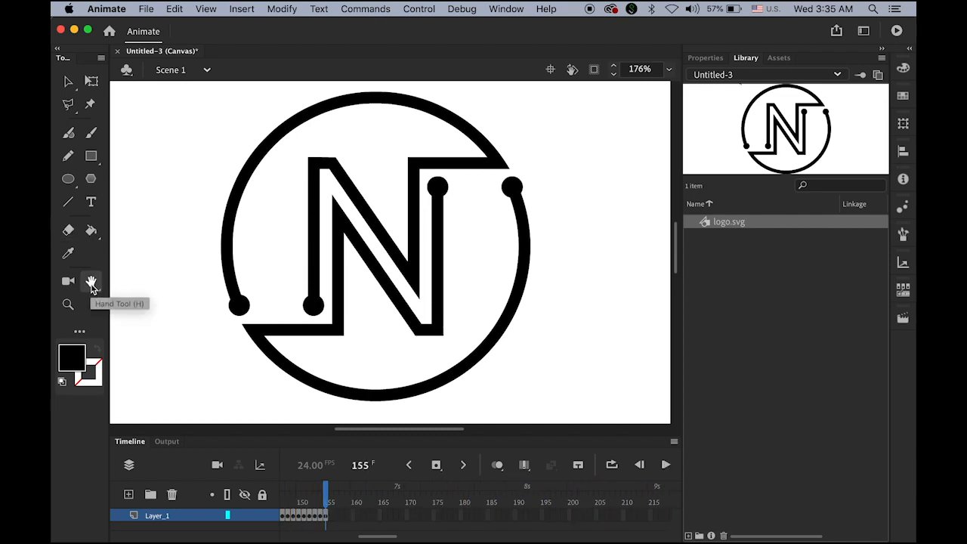
double_click(91, 282)
key("Return")
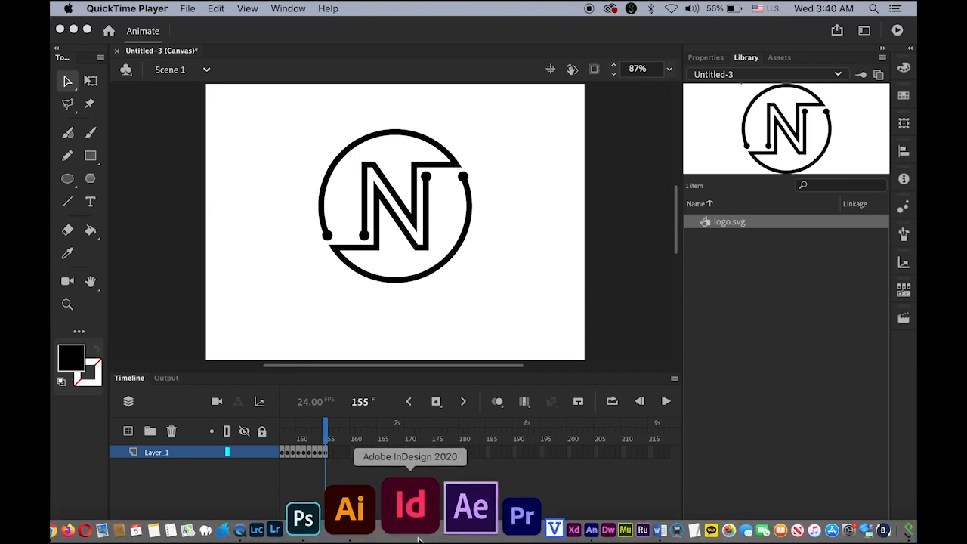
Switch to Photoshop to review the finished NEUTRAL design in logo_animation.psd, and return to Animate
left_click(381, 506)
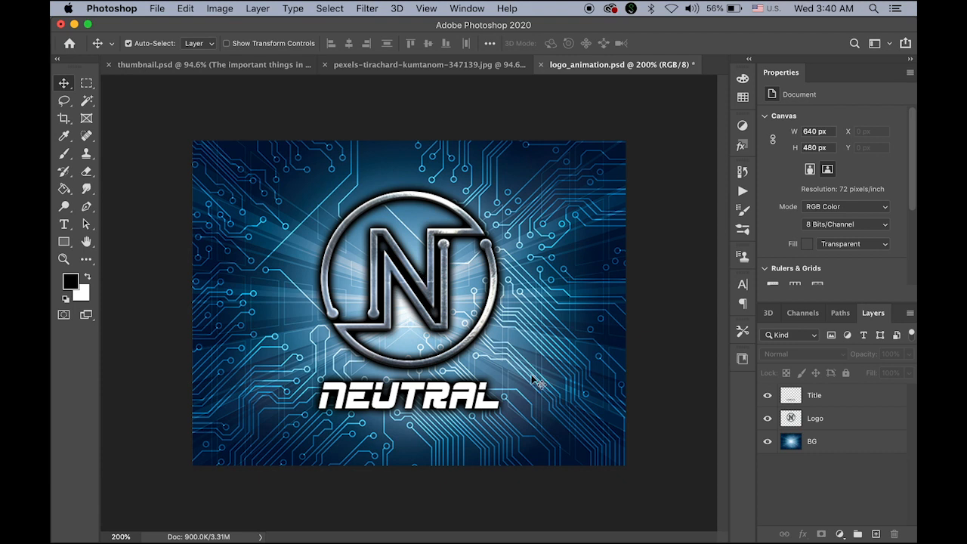
mouse_move(355, 540)
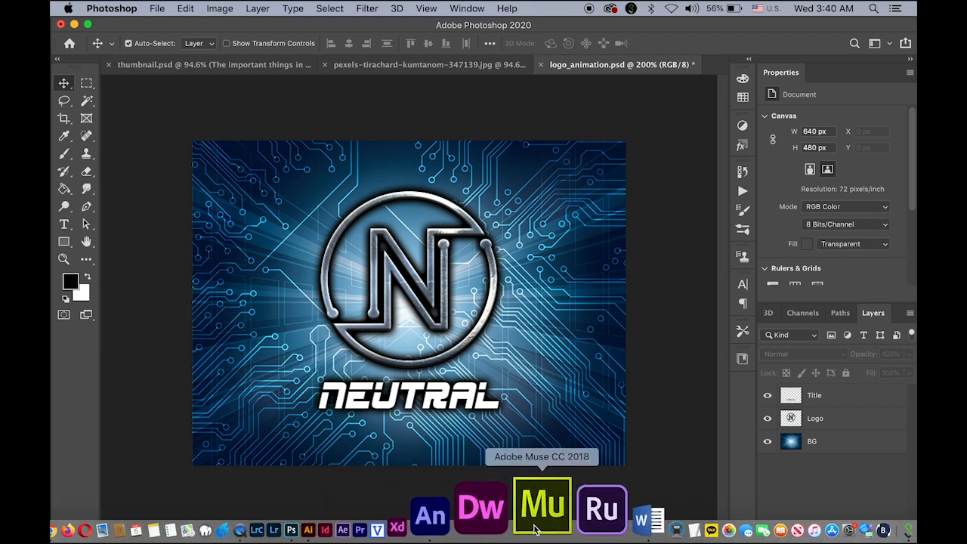
left_click(502, 526)
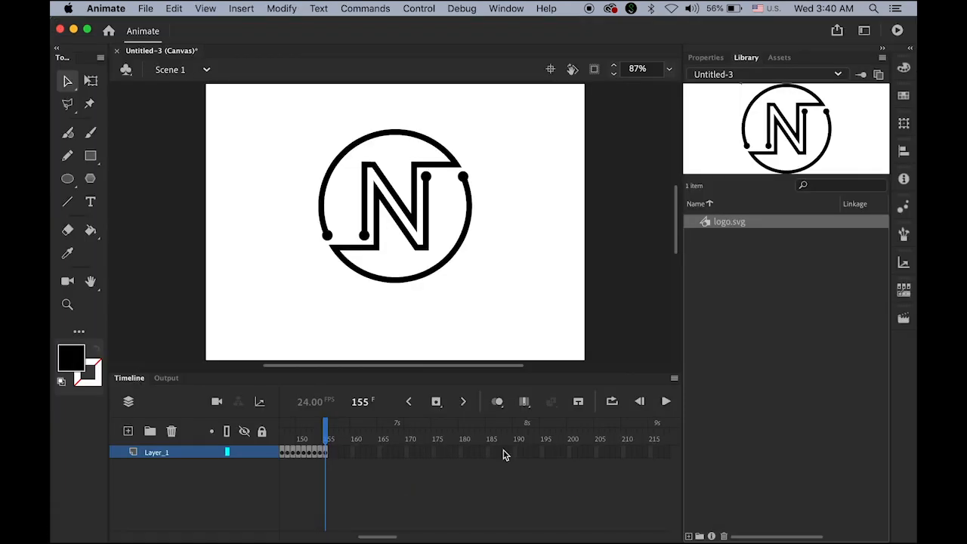
Create a classic tween of the full logo between new keyframes at frames 156 and 180
left_click(438, 405)
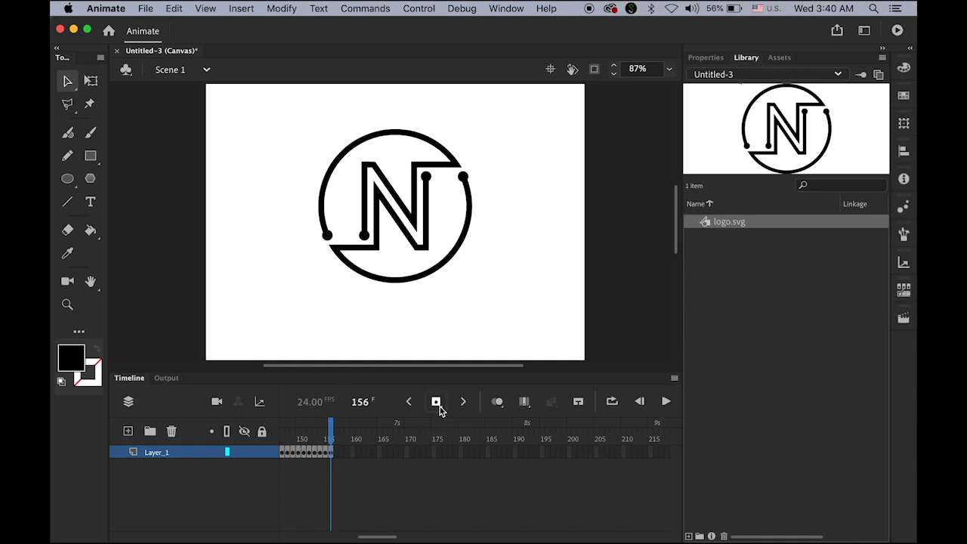
left_click(331, 453)
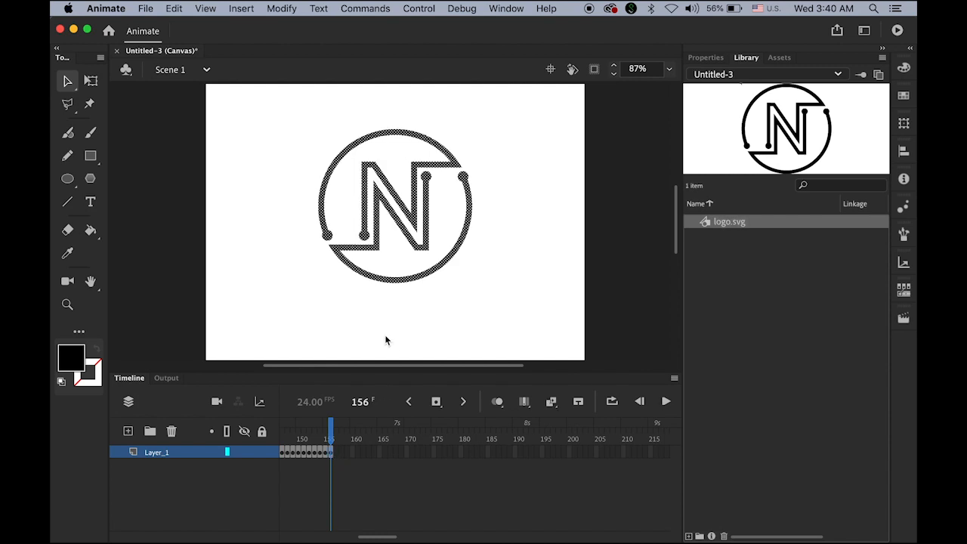
left_click(242, 8)
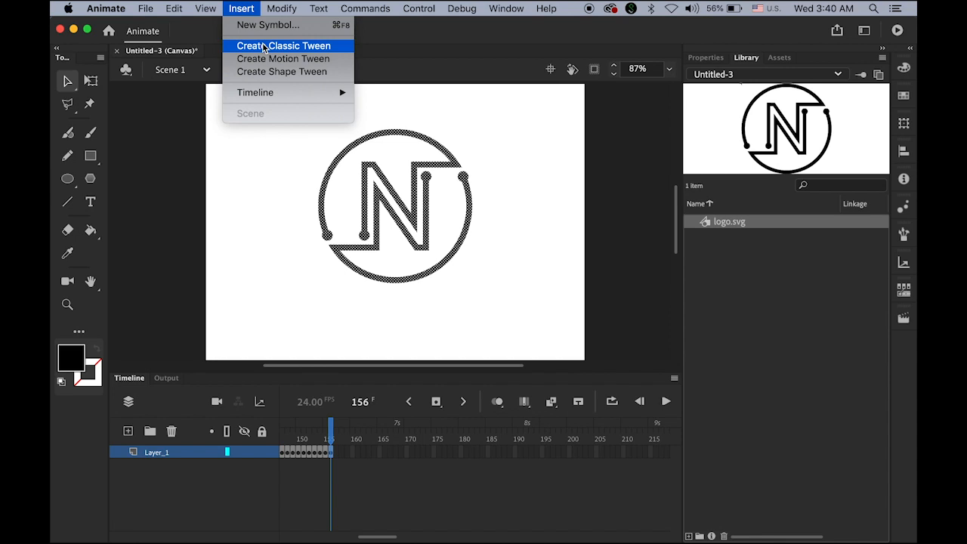
left_click(283, 46)
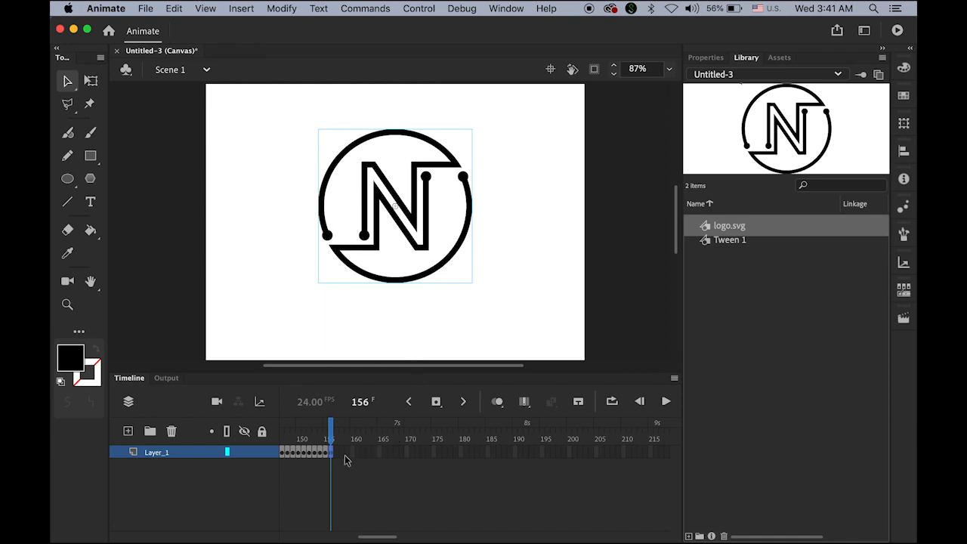
left_click(461, 453)
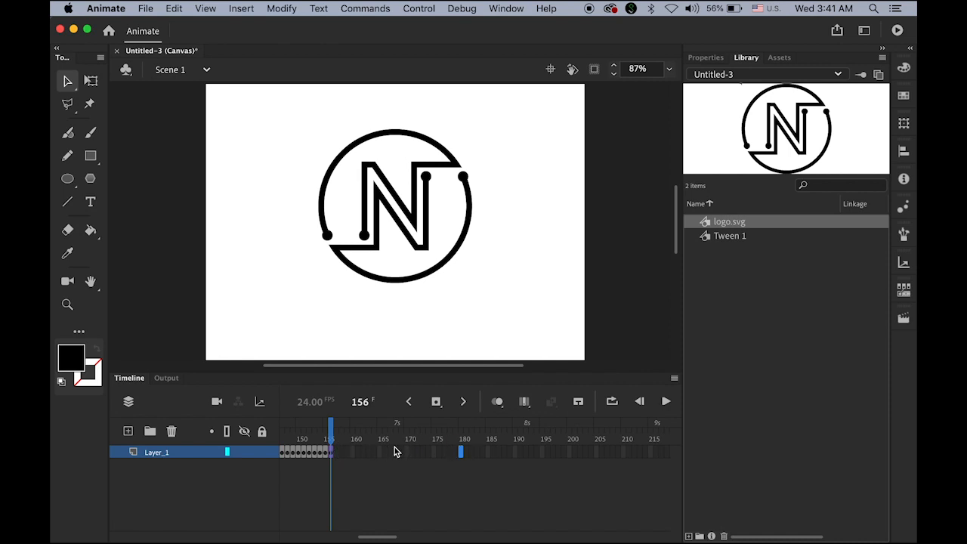
left_click(441, 409)
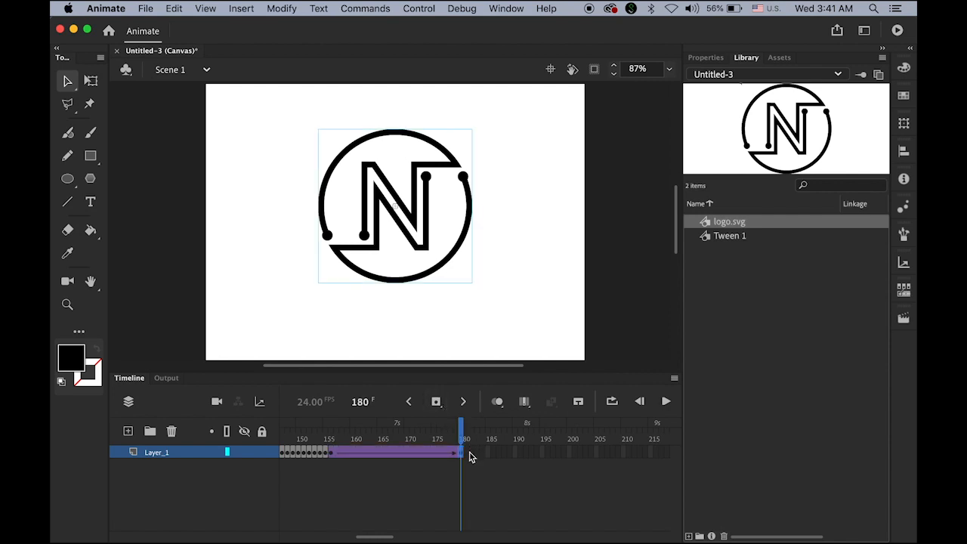
Set the logo instance's alpha to 0% at frame 180 and scrub back through the fade to frame 156
left_click_drag(462, 436, 465, 456)
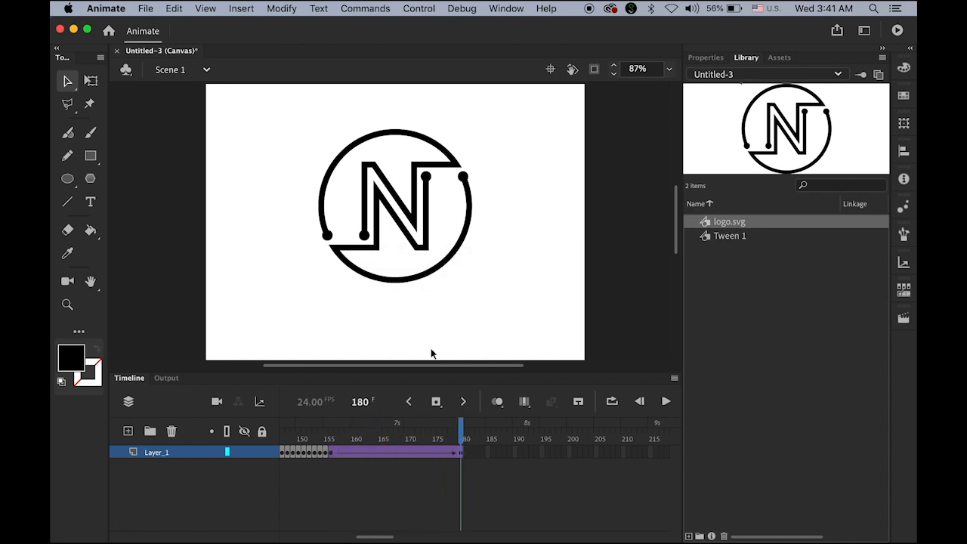
left_click(464, 459)
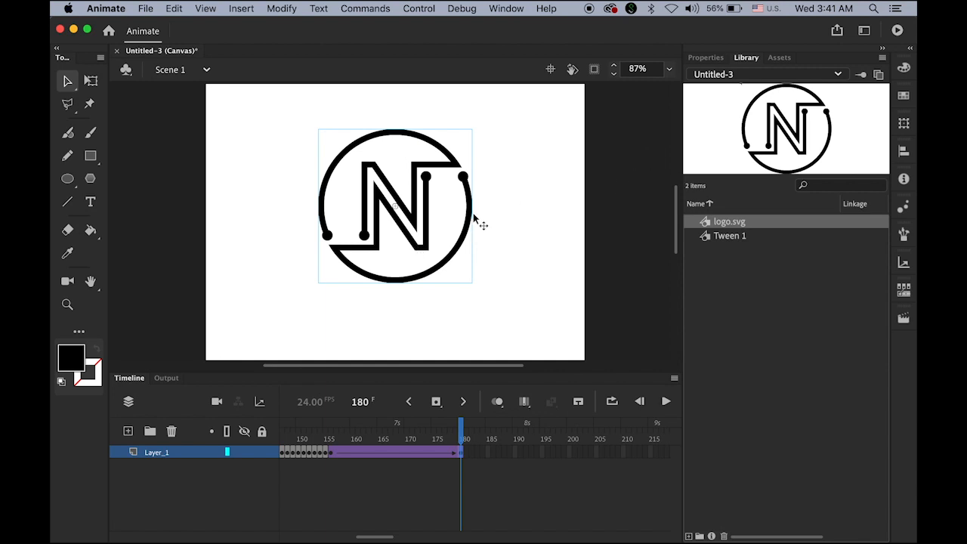
left_click(707, 60)
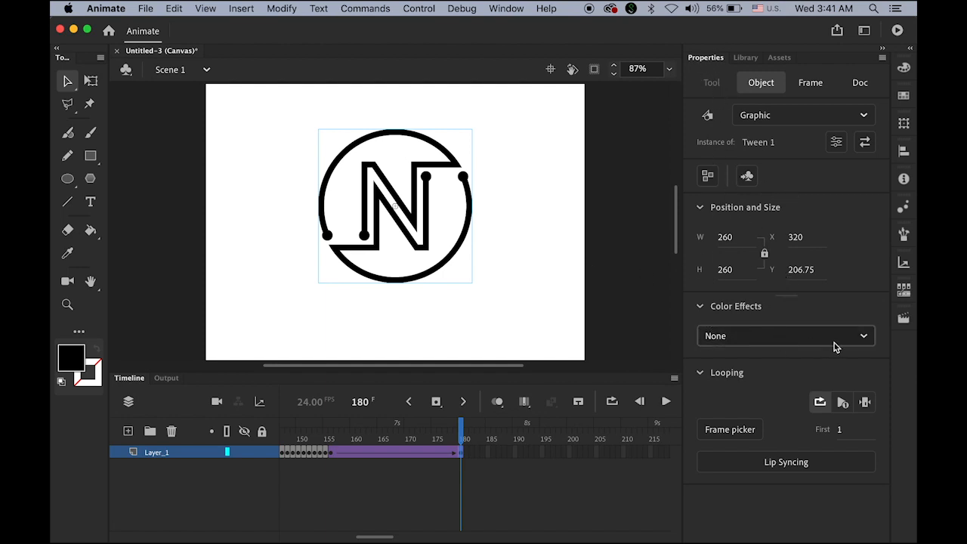
left_click(863, 339)
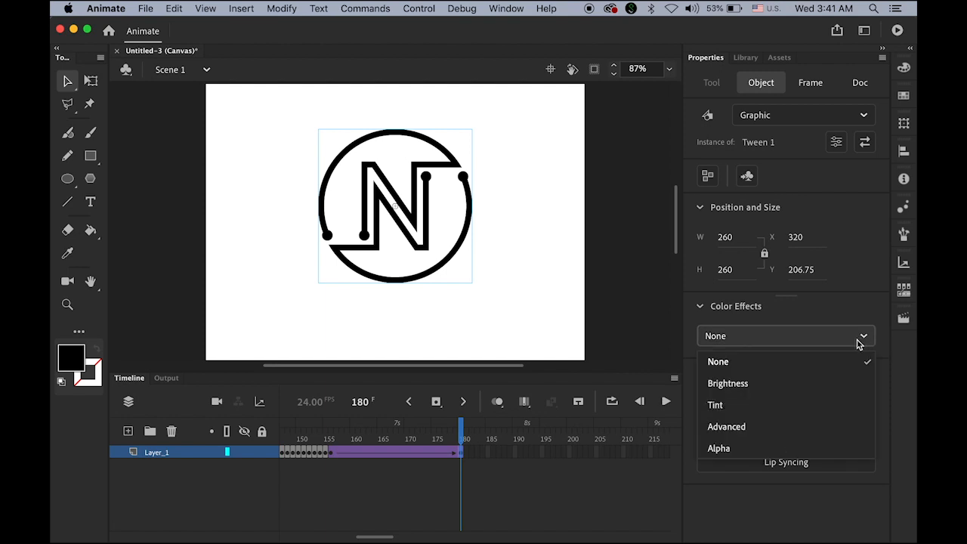
left_click(769, 448)
left_click_drag(768, 375, 631, 378)
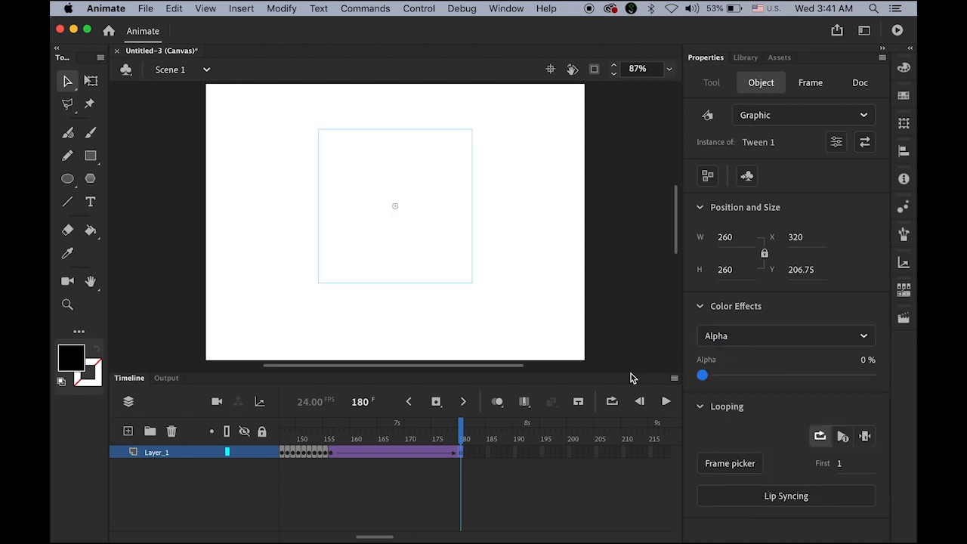
left_click(462, 445)
left_click_drag(461, 441, 332, 447)
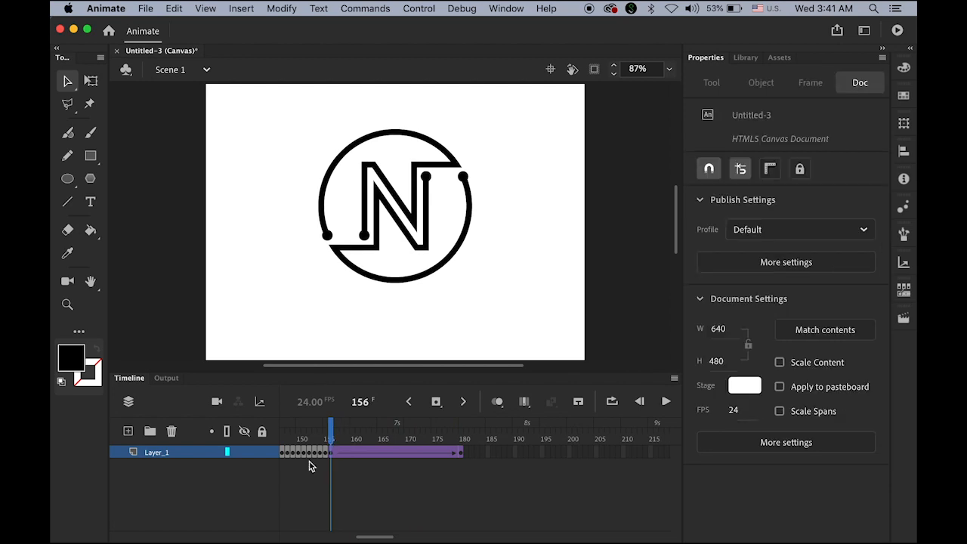
Add a new layer above Layer_1 and insert a blank keyframe in it at frame 156
left_click(127, 431)
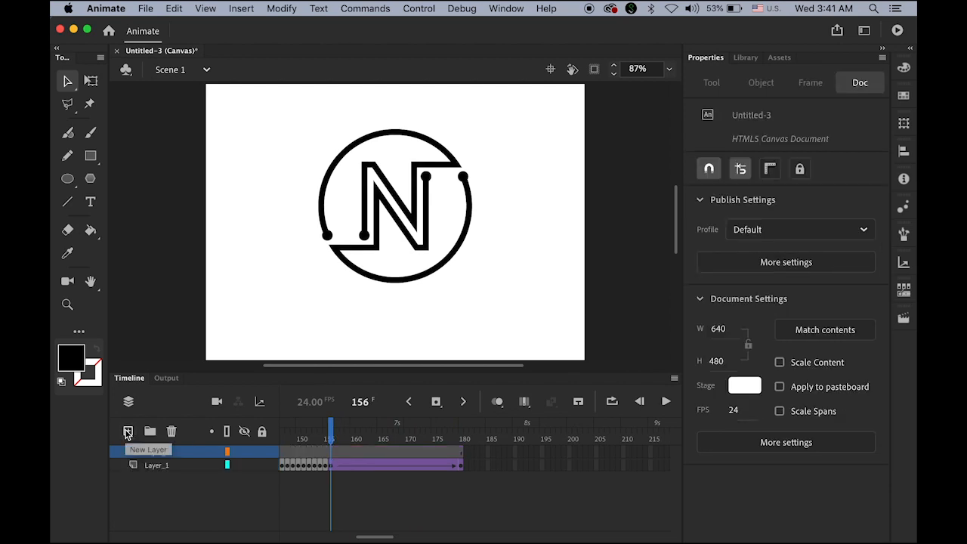
left_click(330, 452)
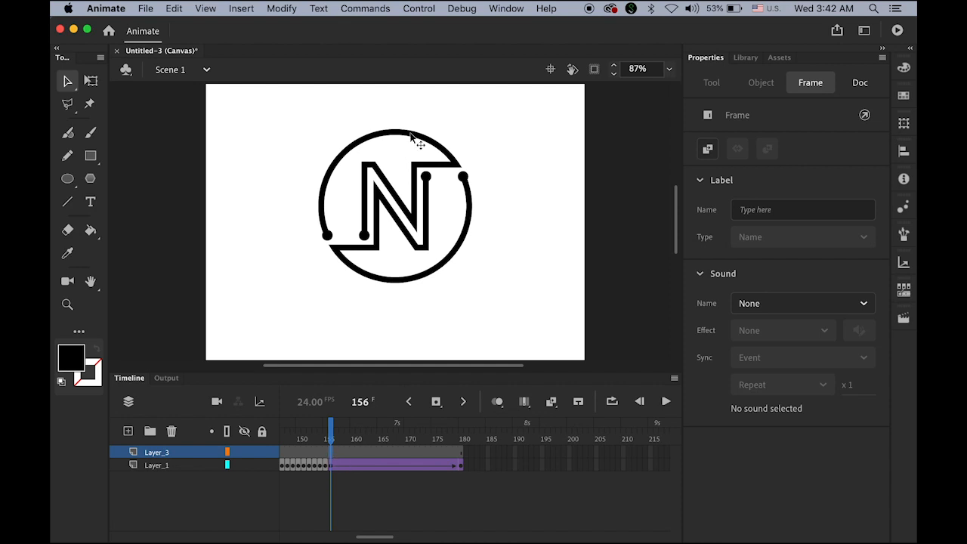
left_click(236, 9)
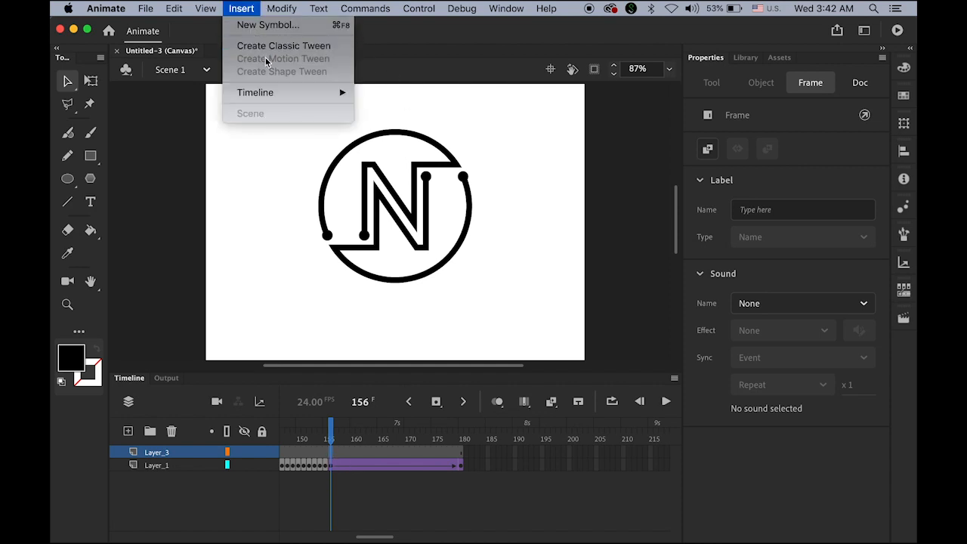
mouse_move(275, 96)
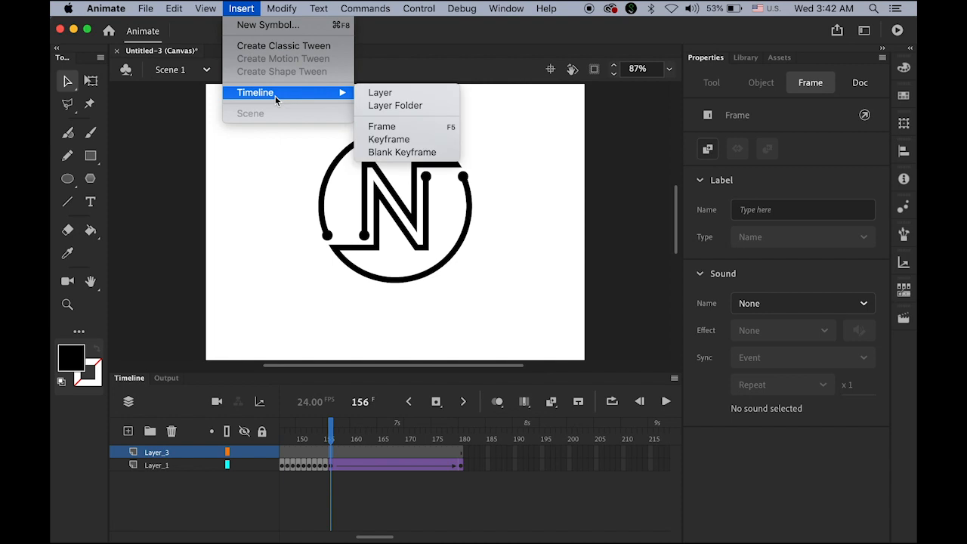
left_click(415, 153)
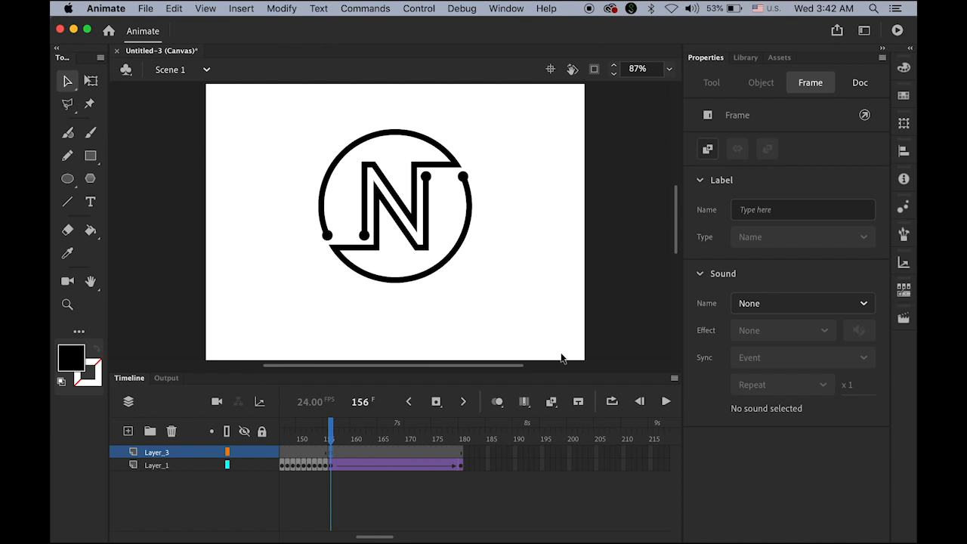
Switch to Photoshop and copy the entire canvas area of the Logo layer in logo_animation.psd
mouse_move(453, 540)
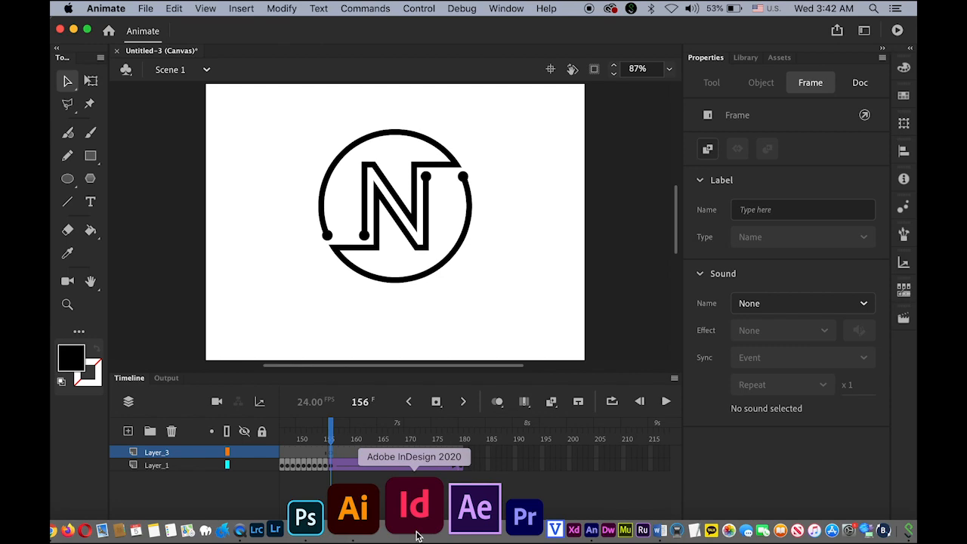
left_click(381, 533)
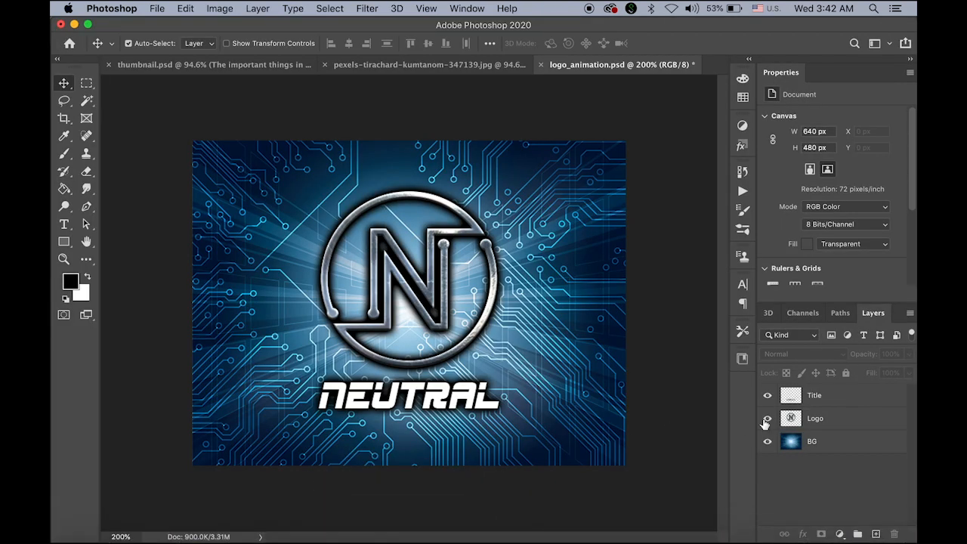
left_click(842, 423)
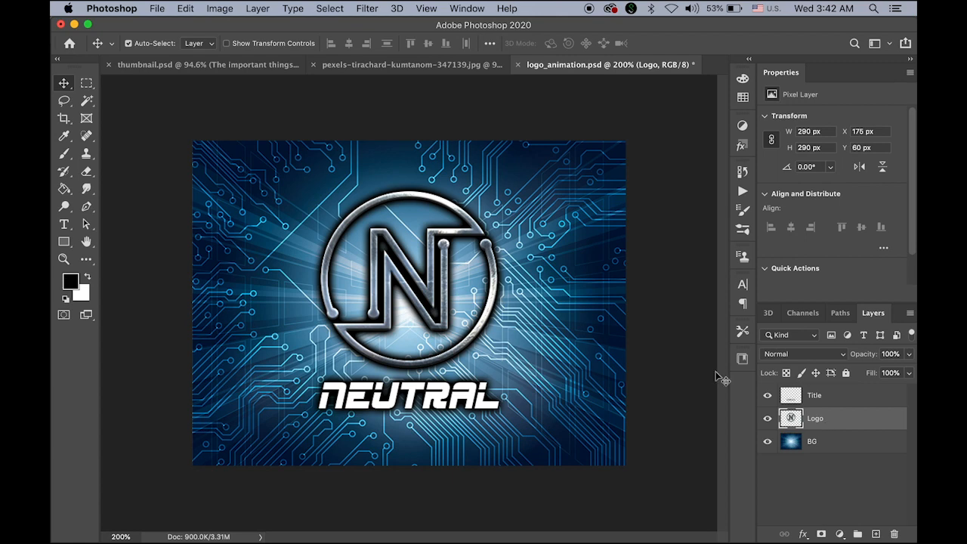
key("super+a")
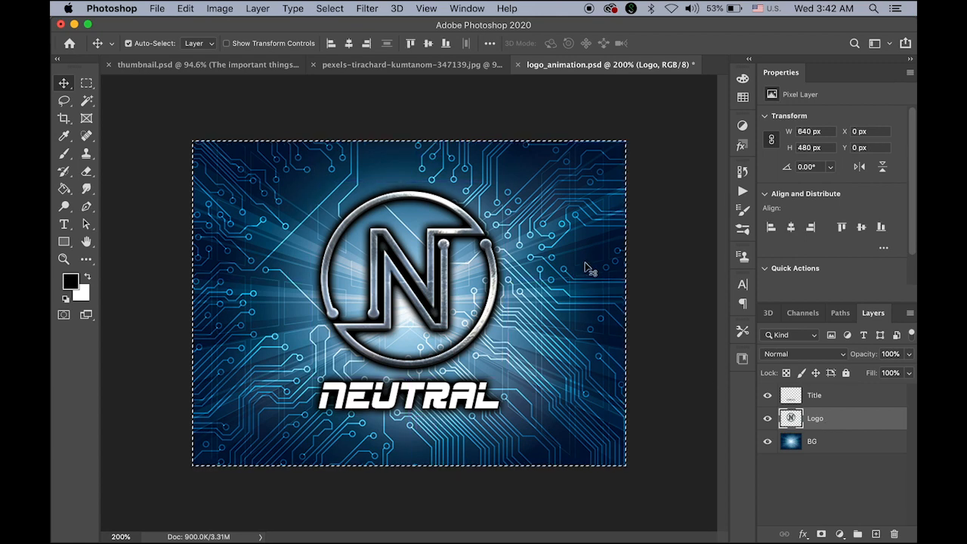
left_click(186, 10)
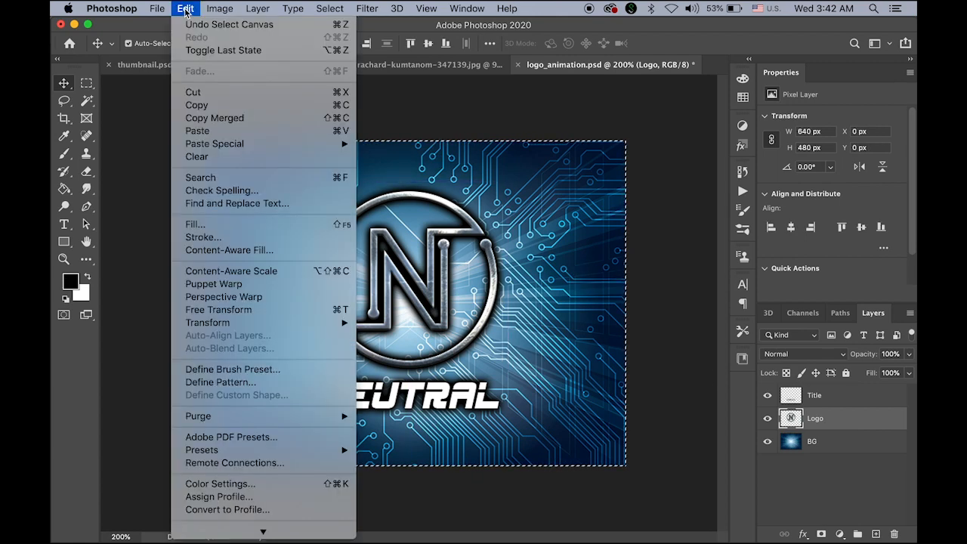
left_click(205, 106)
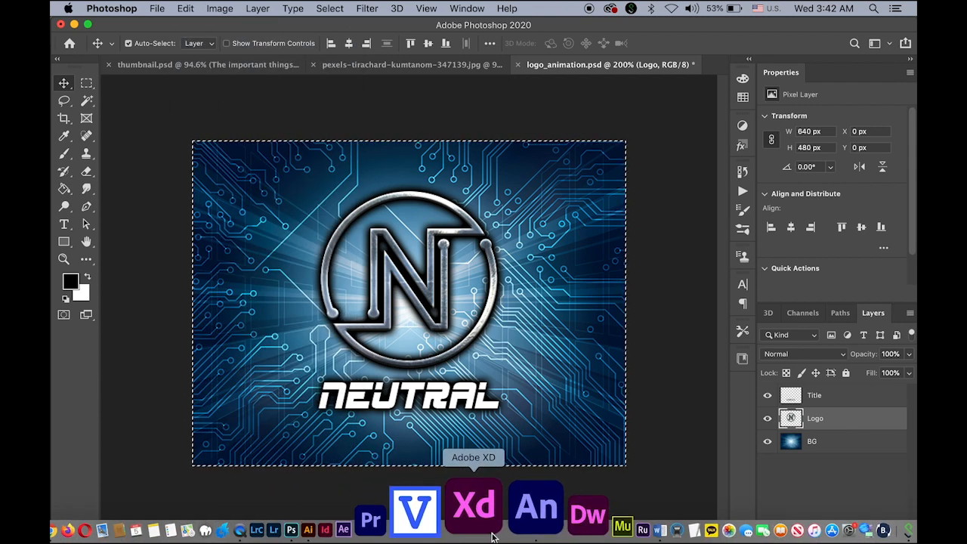
Return to Animate, paste the metallic logo at frame 156 of Layer_3 and align it over the black outline logo
left_click(504, 536)
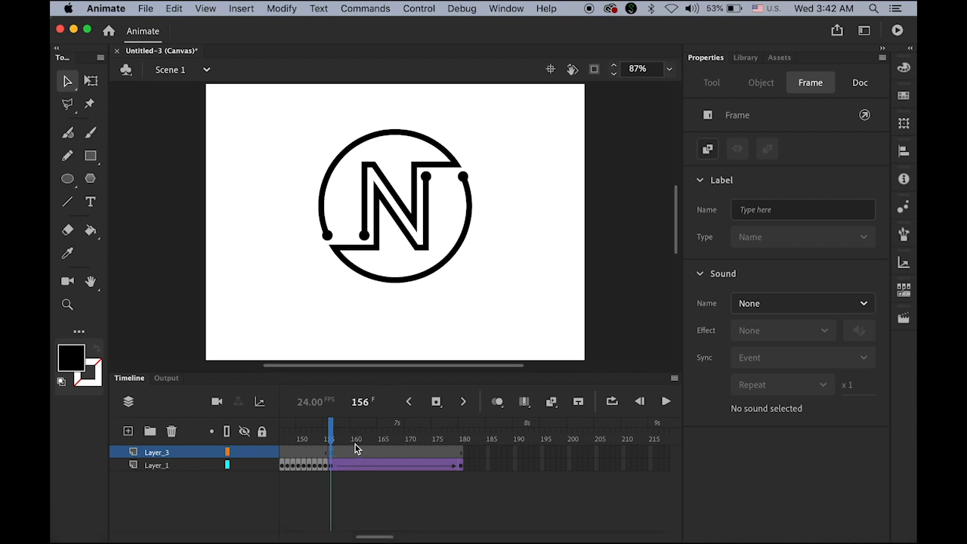
key("super+v")
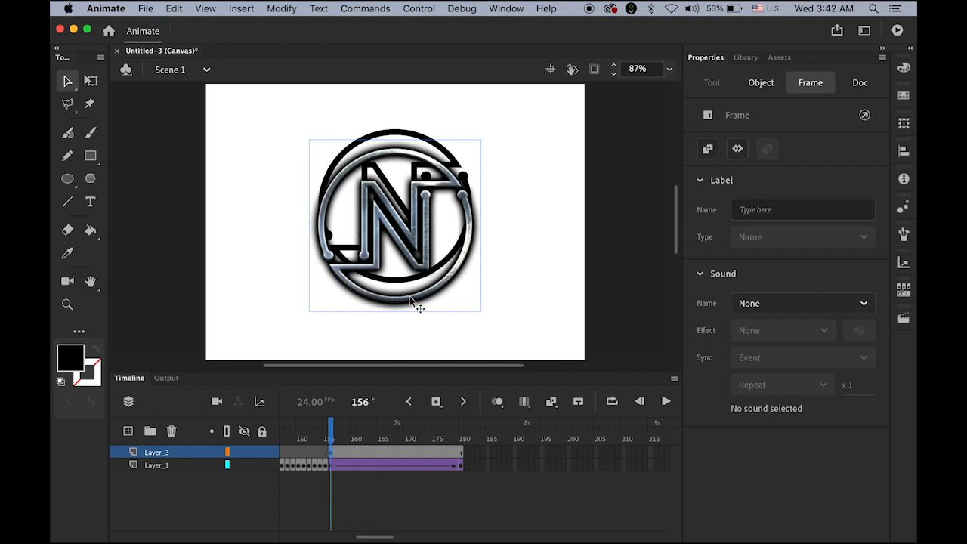
left_click_drag(410, 297, 409, 278)
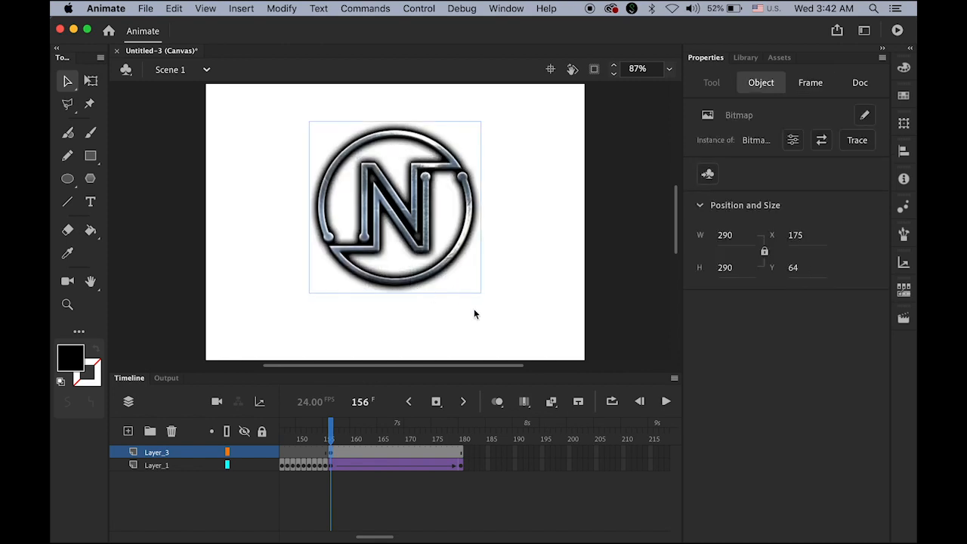
Turn onion skinning on at frame 156 to check the logo overlap, and turn it off again
mouse_move(332, 429)
left_mouse_down()
mouse_move(462, 434)
mouse_move(301, 440)
mouse_move(344, 440)
mouse_move(330, 441)
left_mouse_up()
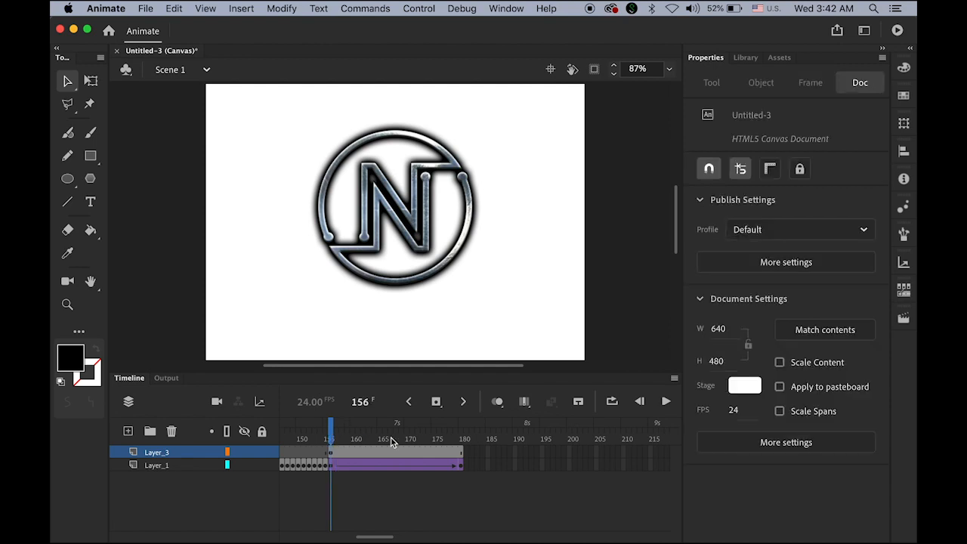
left_click(500, 403)
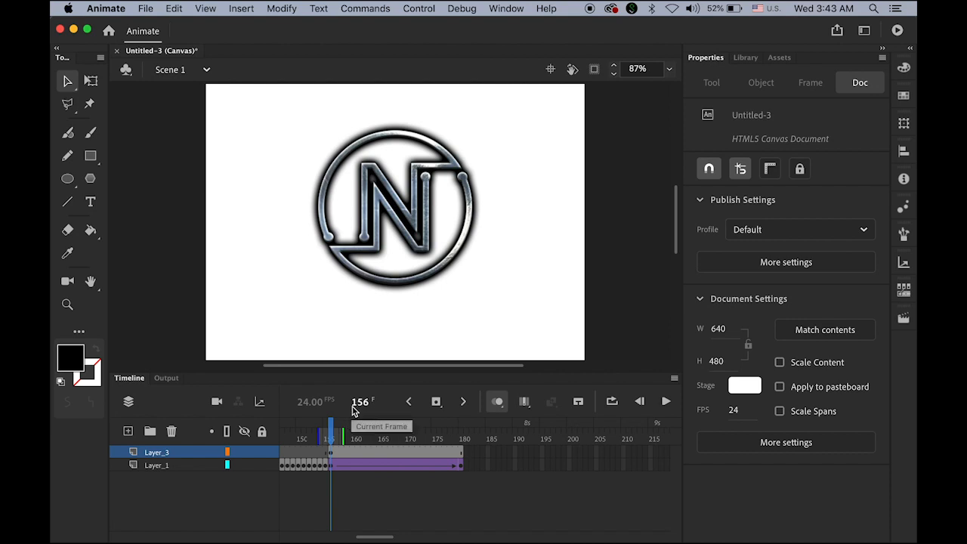
left_click(503, 407)
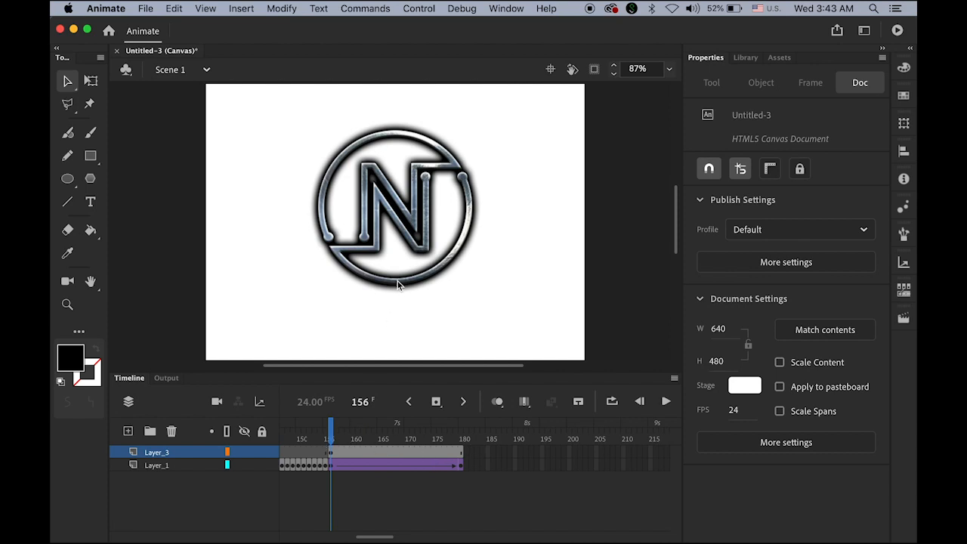
left_click_drag(333, 440, 334, 443)
Create a classic tween of the metallic logo on Layer_3 from frame 156 to a new keyframe at frame 180
left_click(331, 452)
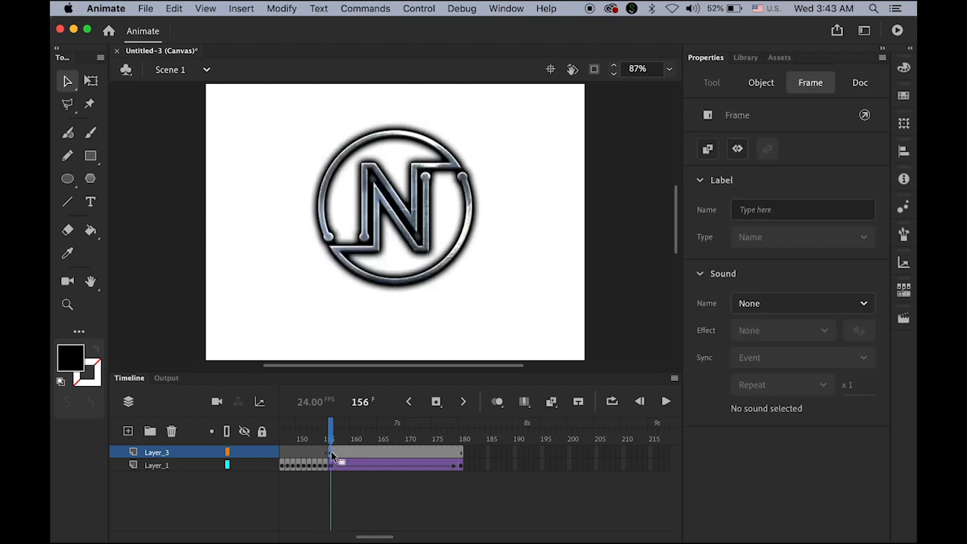
left_click(379, 249)
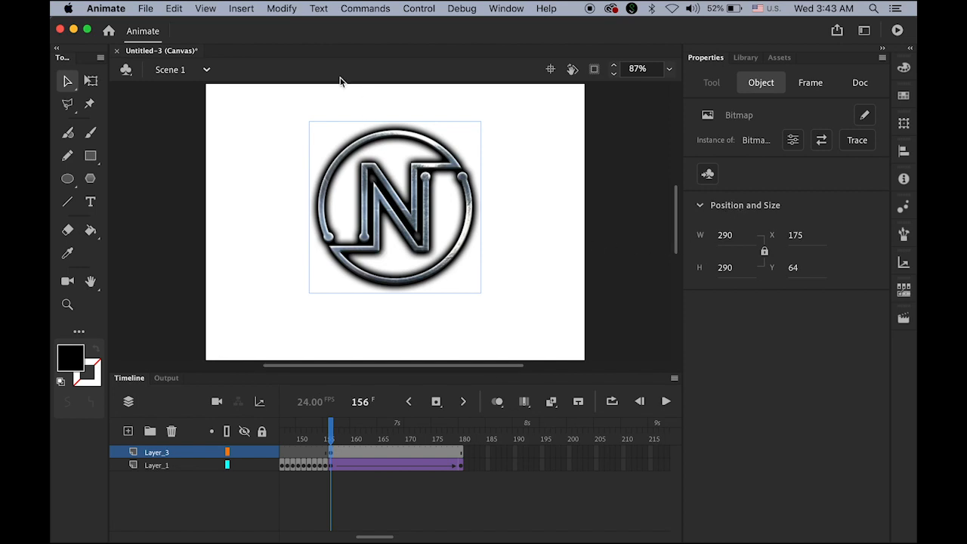
left_click(330, 452)
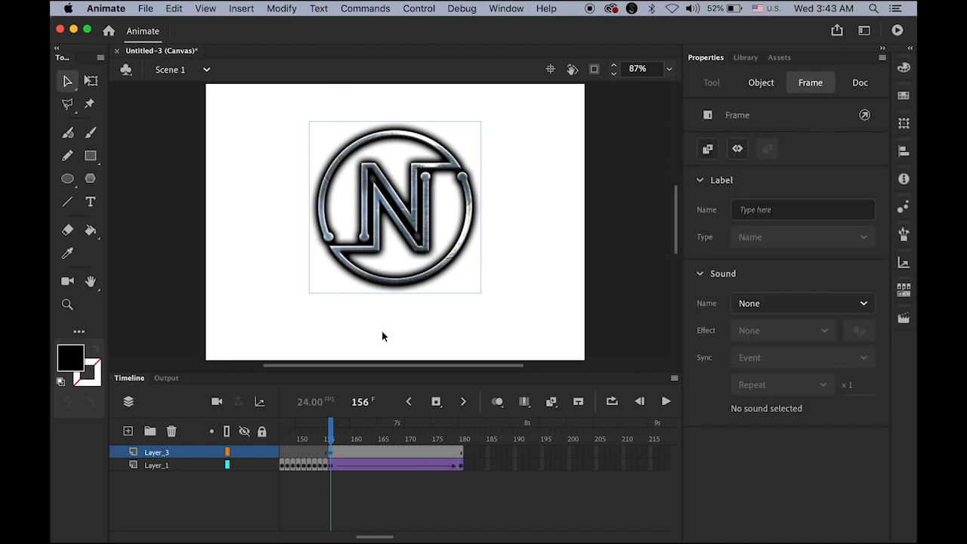
left_click(249, 7)
left_click(261, 47)
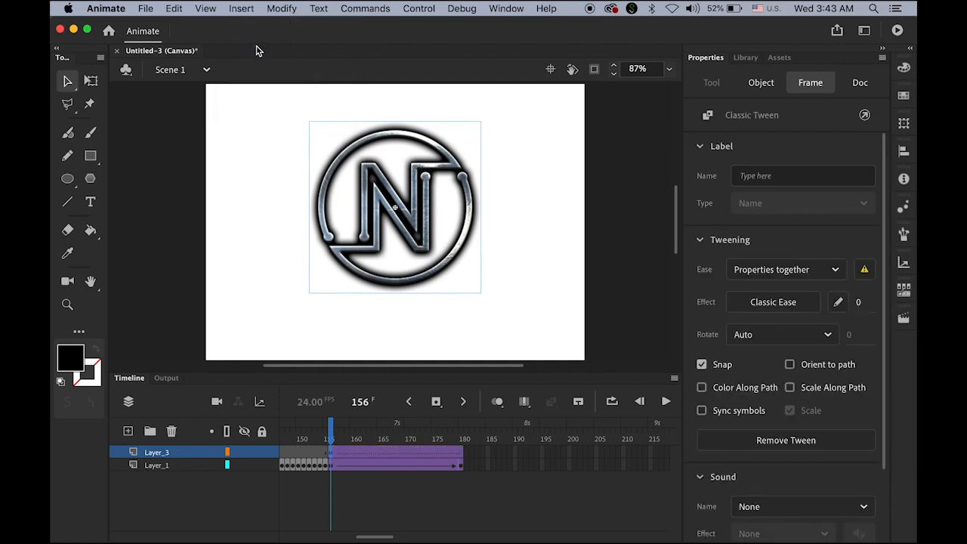
left_click(461, 456)
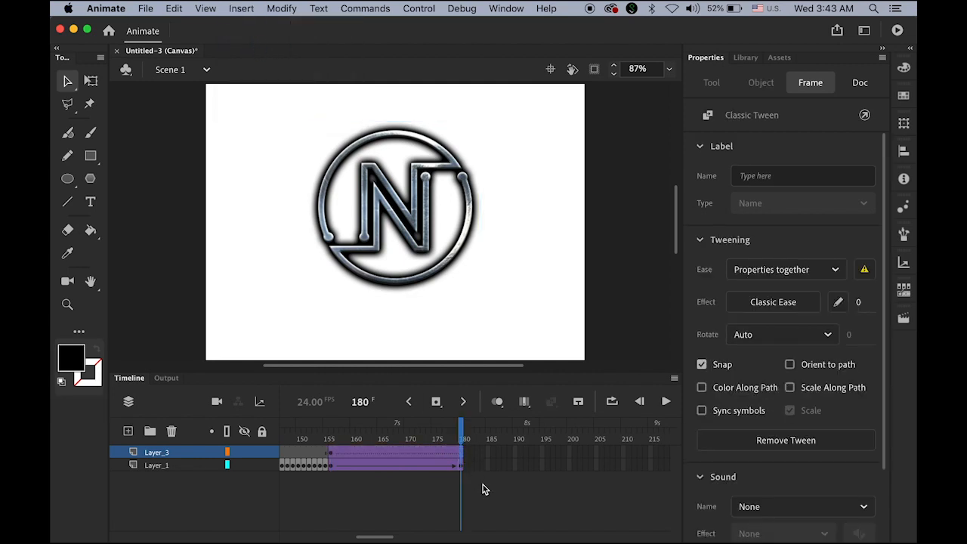
left_click(436, 402)
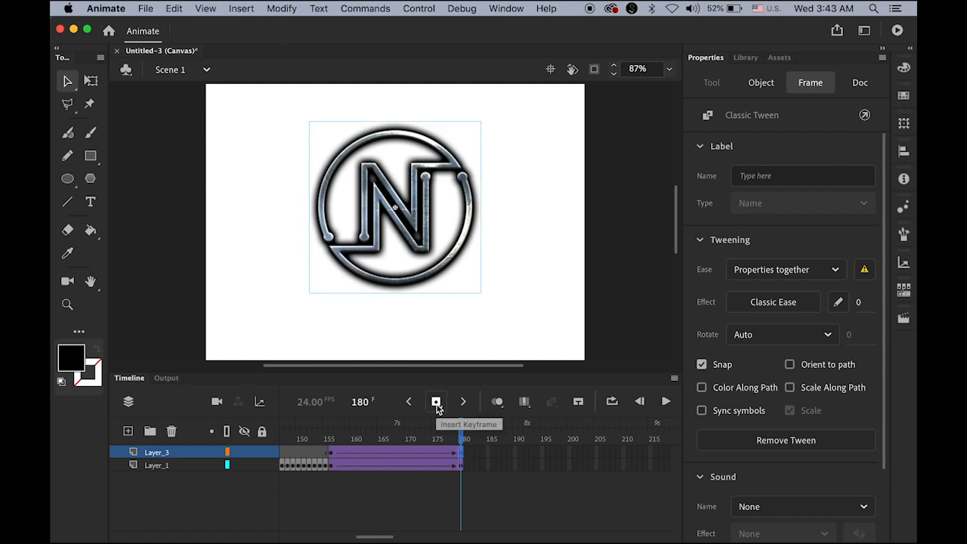
Set the metallic logo instance's alpha to 0% at frame 156 of Layer_3
left_click(329, 456)
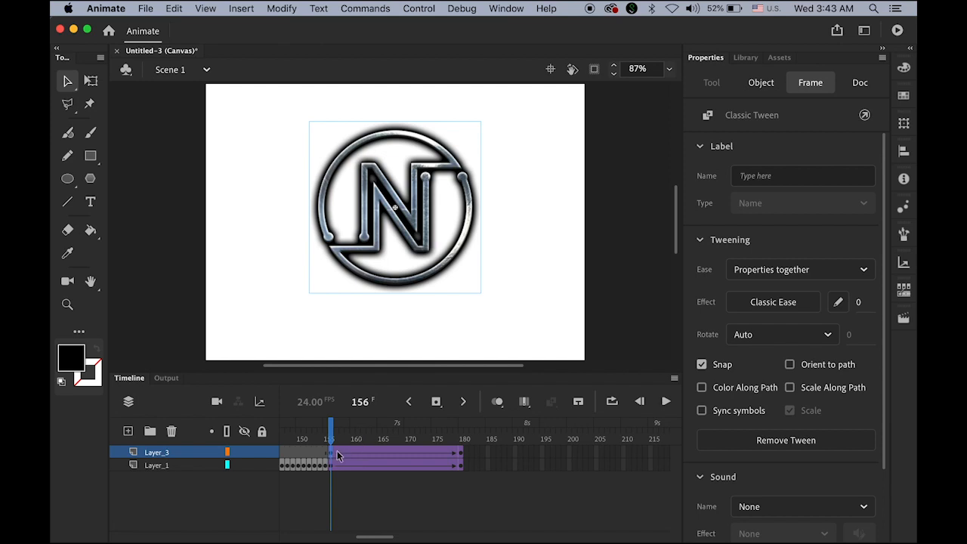
left_click(421, 253)
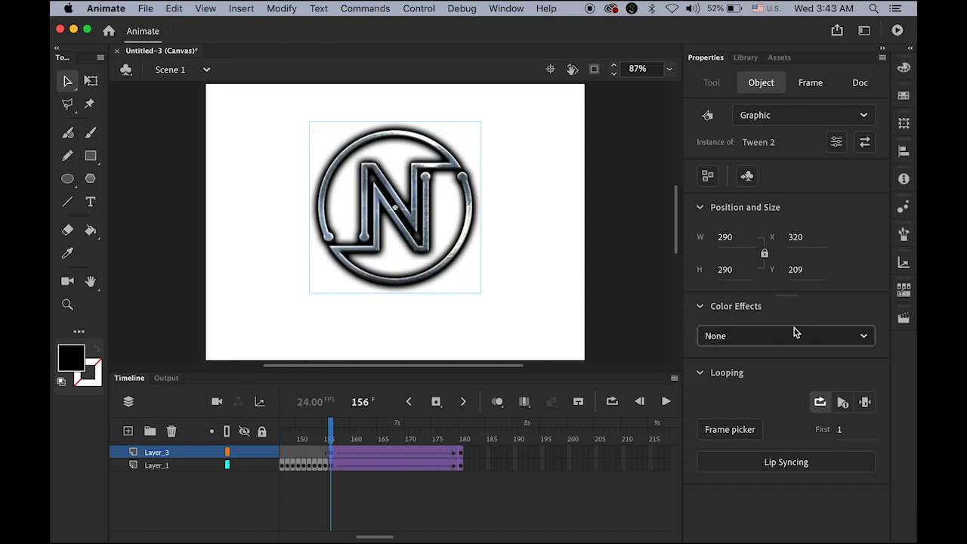
left_click(854, 336)
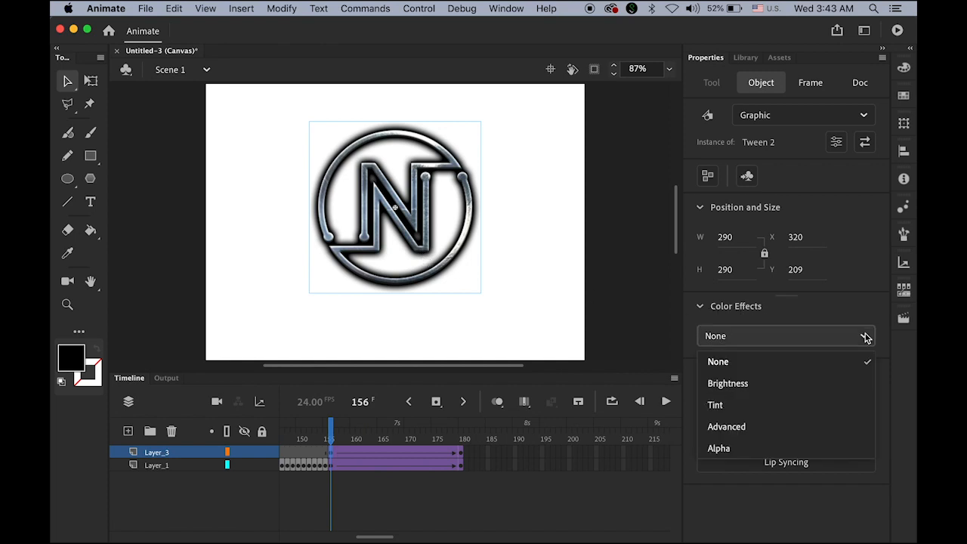
left_click(794, 449)
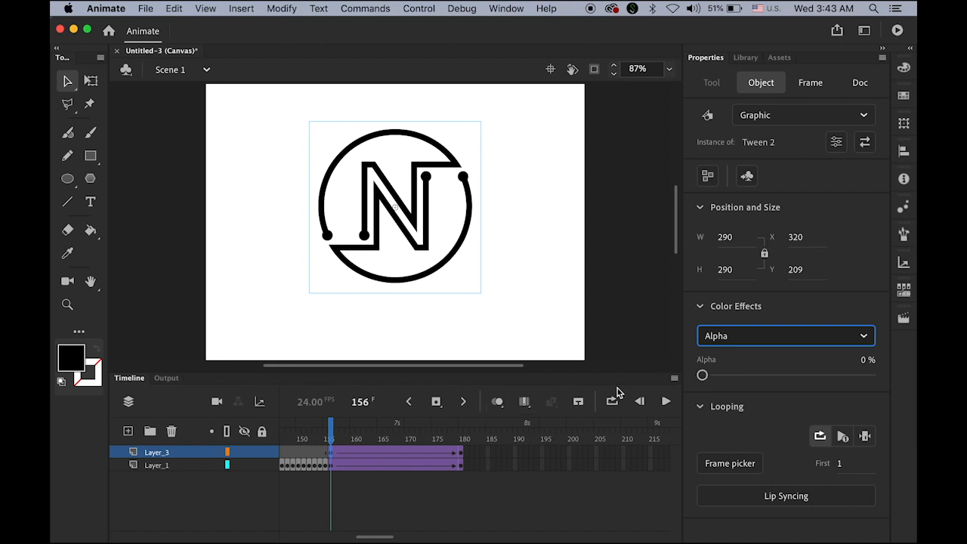
Scrub through the logo crossfade from frame 156 to 180, and play the whole animation from frame 1
left_click_drag(330, 435, 460, 446)
key("Return")
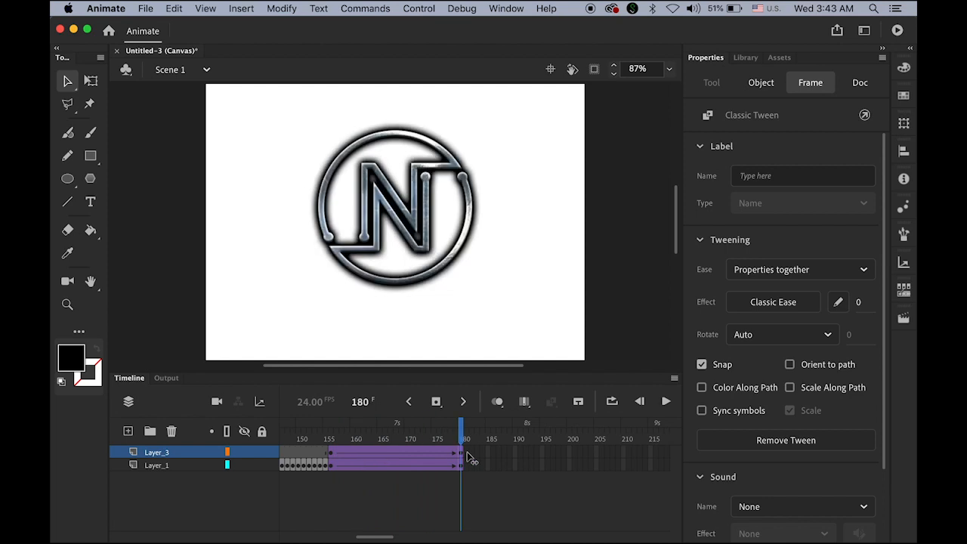
left_click_drag(461, 434, 86, 420)
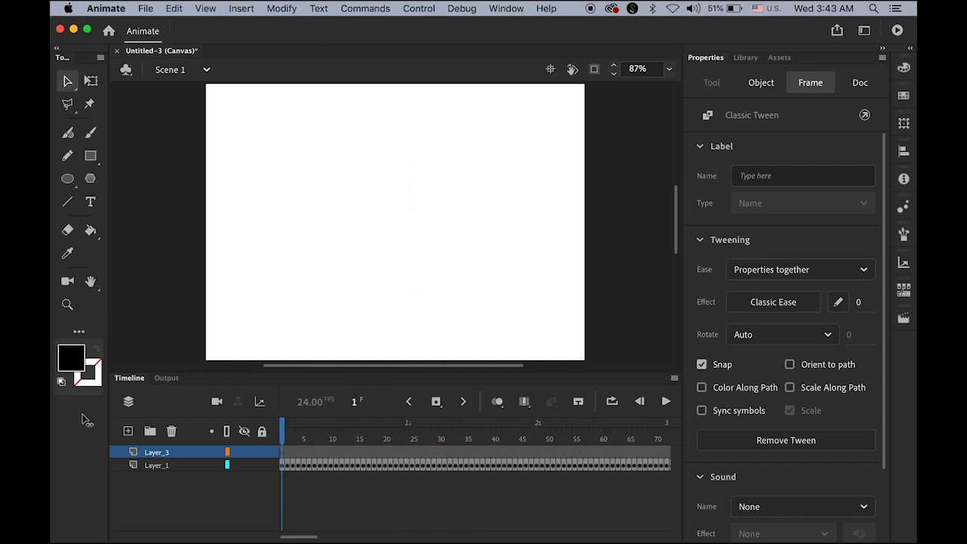
key("Return")
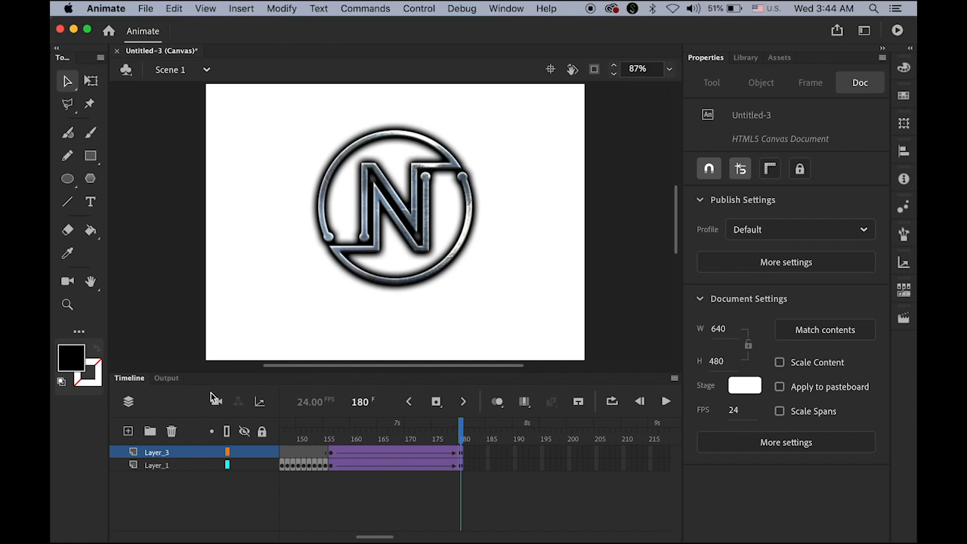
Add a new layer beneath Layer_1 and insert a blank keyframe in it at frame 180
left_click(128, 432)
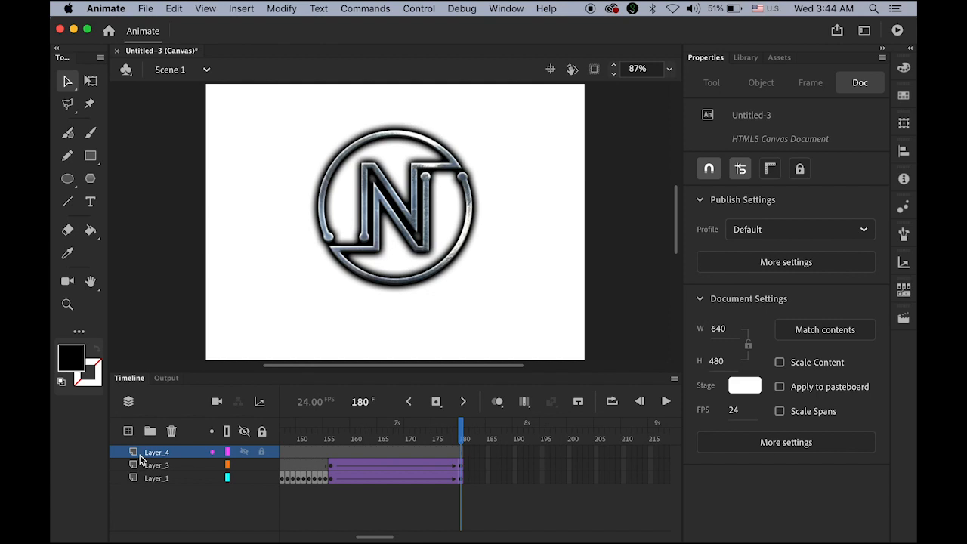
left_click_drag(155, 456, 154, 494)
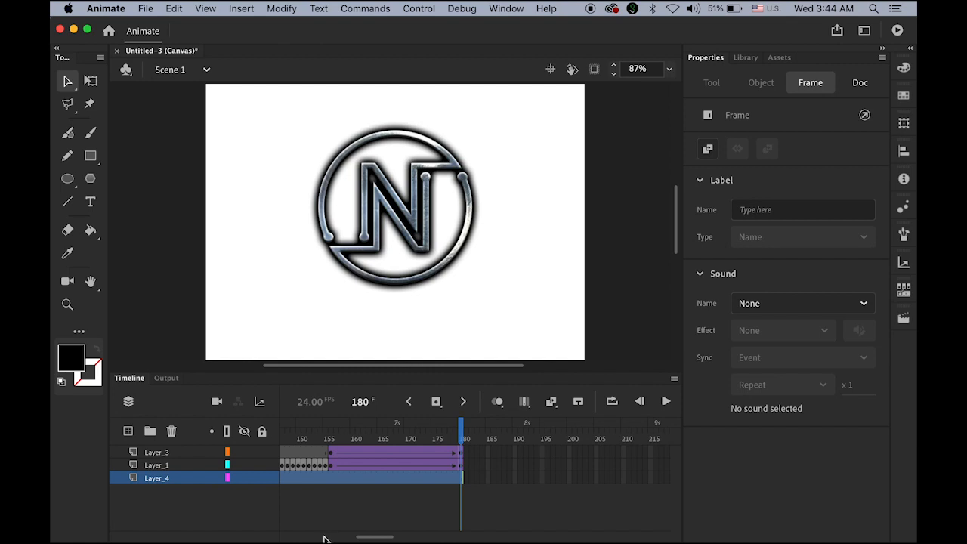
left_click(464, 502)
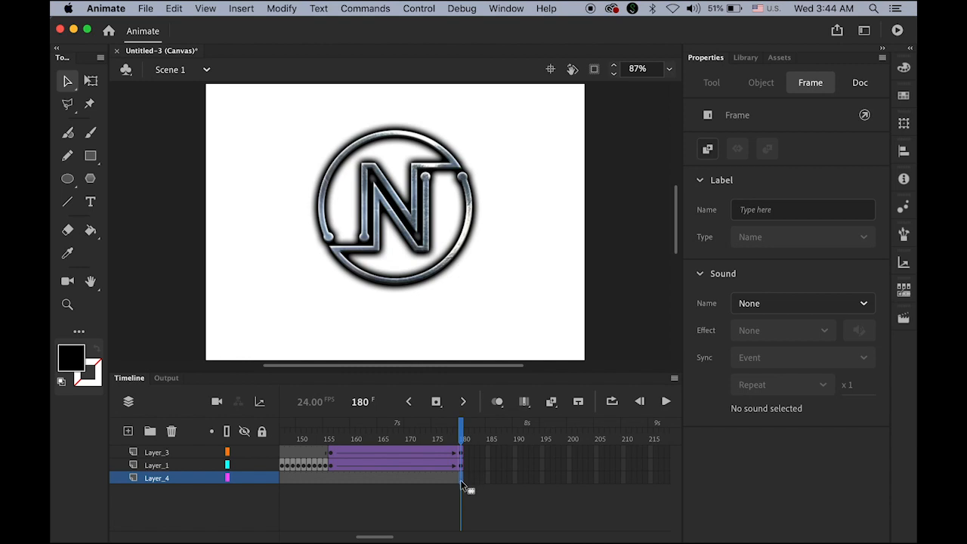
mouse_move(459, 430)
left_mouse_down()
mouse_move(367, 432)
mouse_move(461, 438)
left_mouse_up()
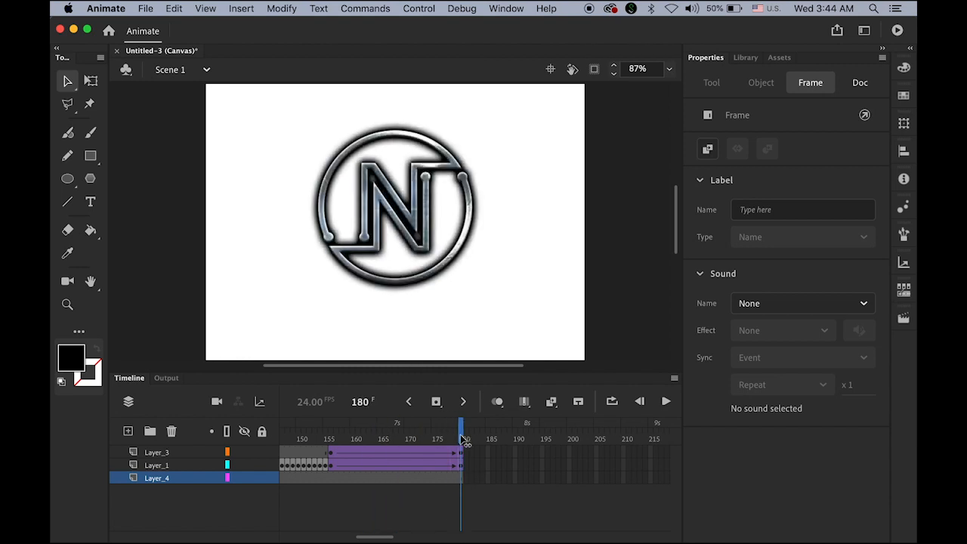
left_click(463, 480)
left_click(240, 7)
mouse_move(275, 92)
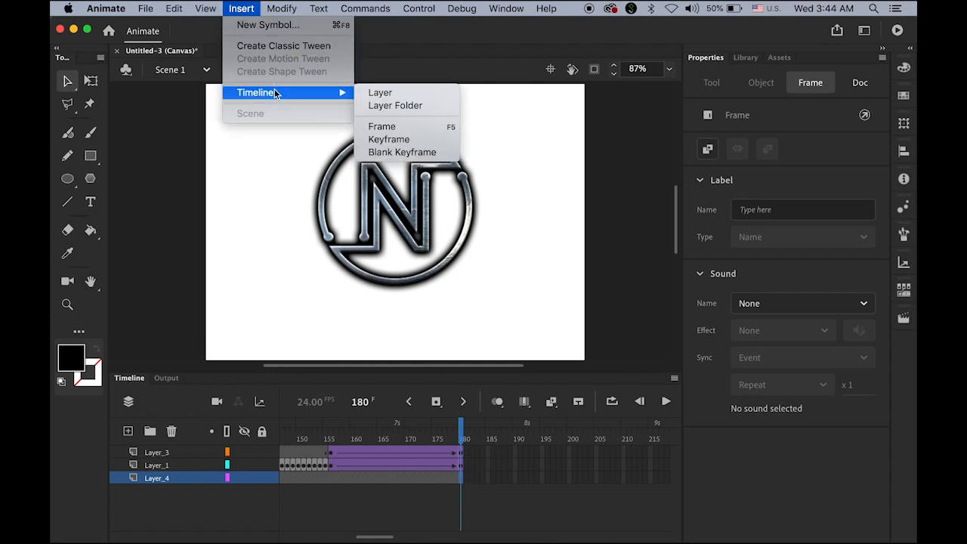
left_click(404, 153)
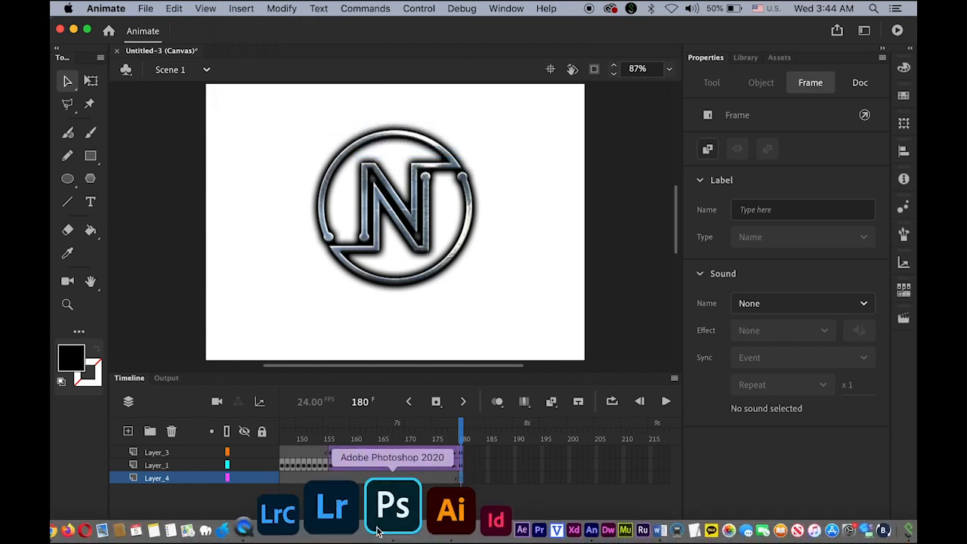
Copy the BG layer's artwork from logo_animation.psd in Photoshop and paste it into frame 180 of Layer_4 in Animate
left_click(390, 532)
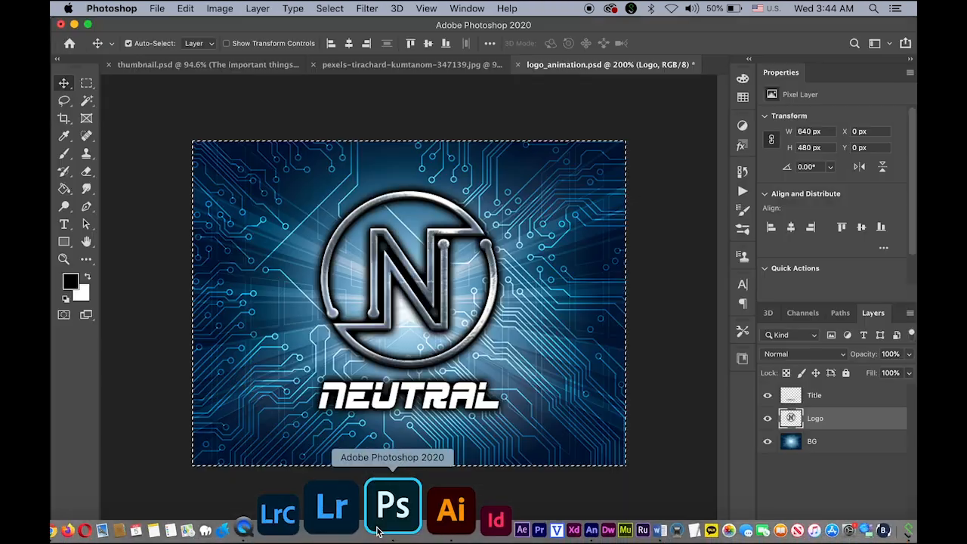
left_click(838, 448)
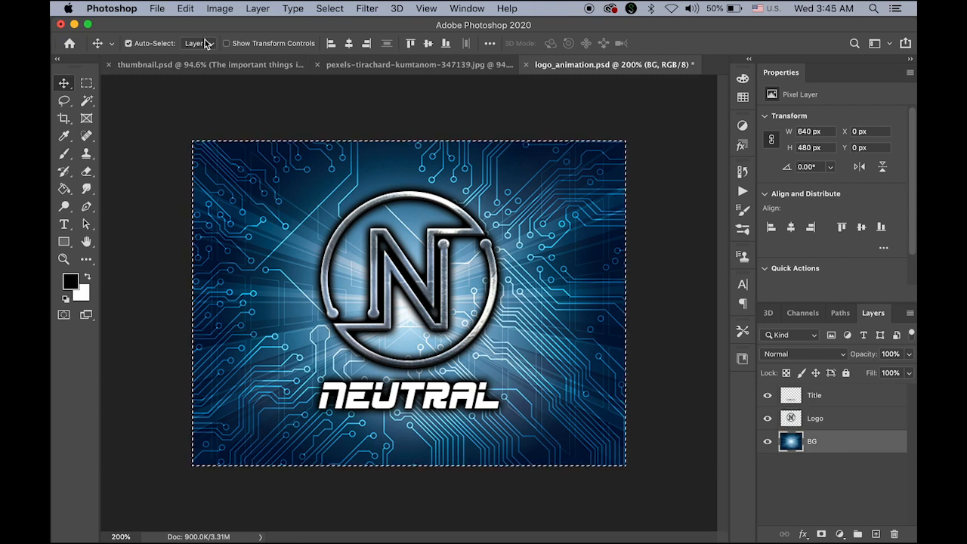
left_click(185, 9)
left_click(225, 111)
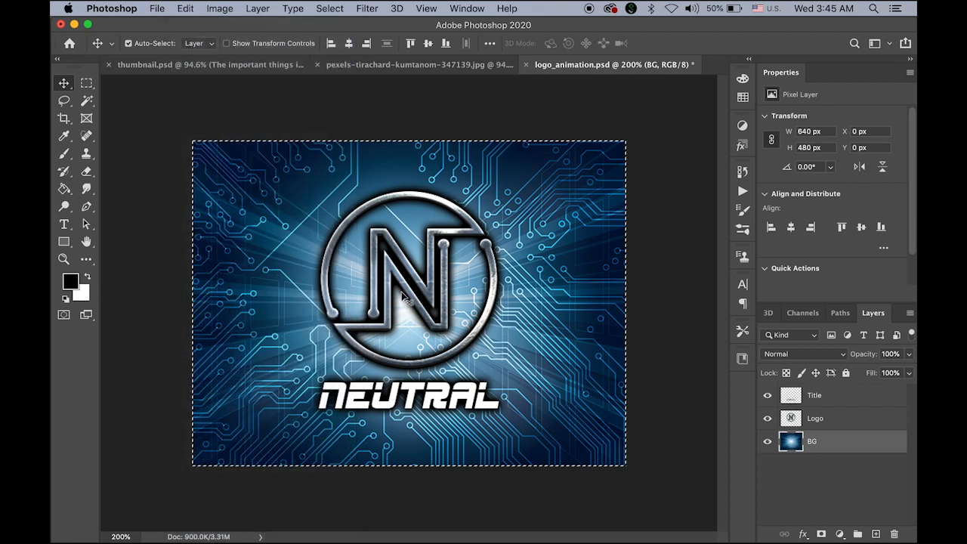
mouse_move(269, 533)
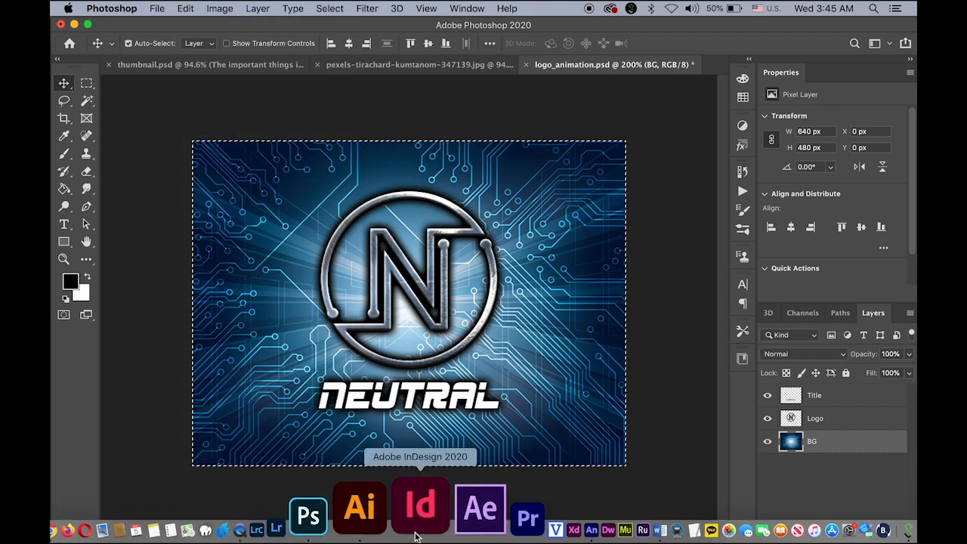
left_click(492, 521)
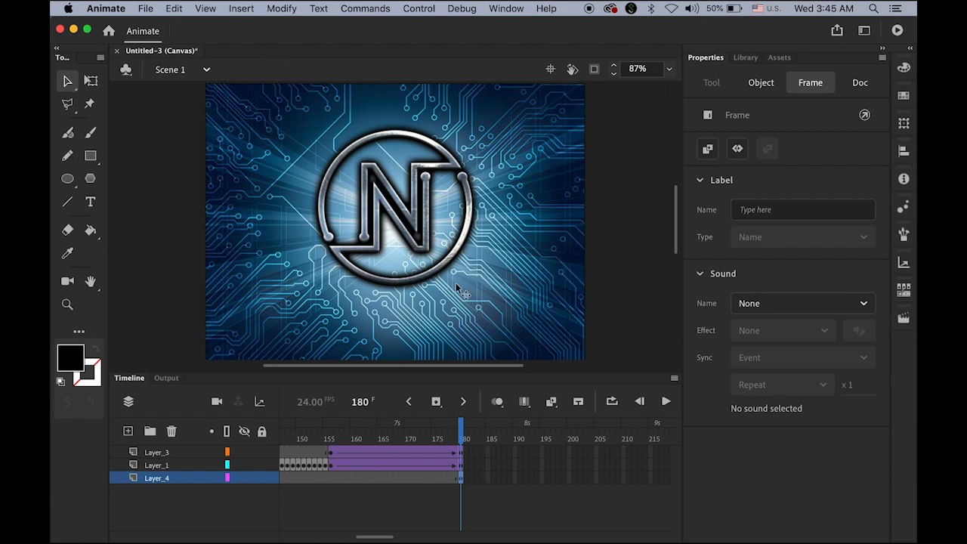
Move the background's keyframe on Layer_4 from frame 180 to frame 156
mouse_move(460, 434)
left_mouse_down()
mouse_move(356, 436)
mouse_move(464, 452)
left_mouse_up()
left_click(463, 480)
left_click_drag(461, 480, 391, 477)
left_click_drag(330, 475, 331, 474)
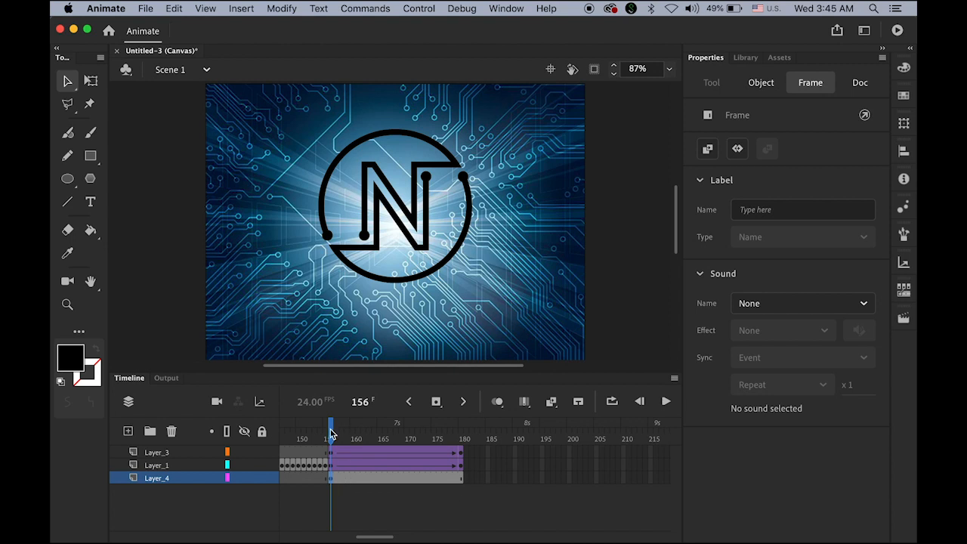
mouse_move(330, 433)
left_mouse_down()
mouse_move(361, 435)
mouse_move(333, 440)
left_mouse_up()
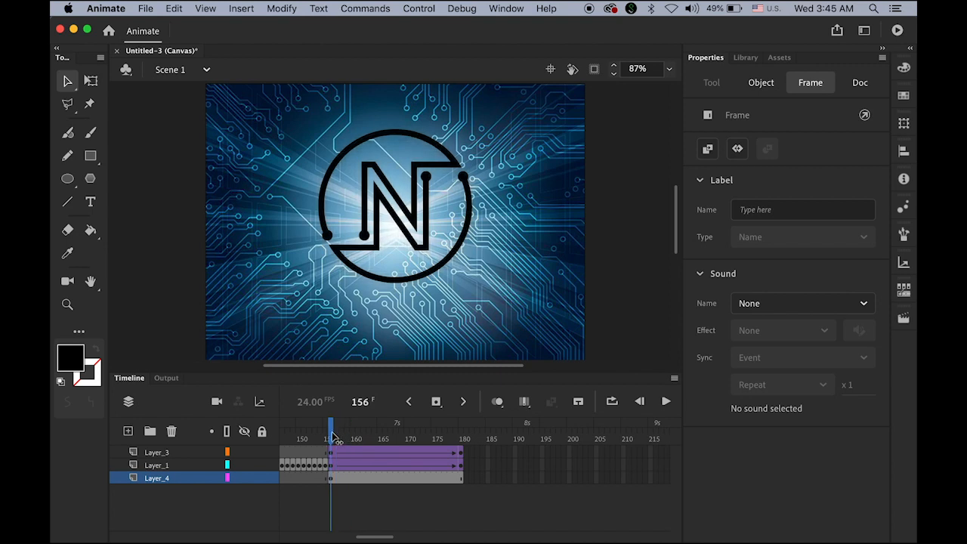
Create a classic tween of the circuit background on Layer_4 from frame 156 to a new keyframe at frame 180
left_click(331, 479)
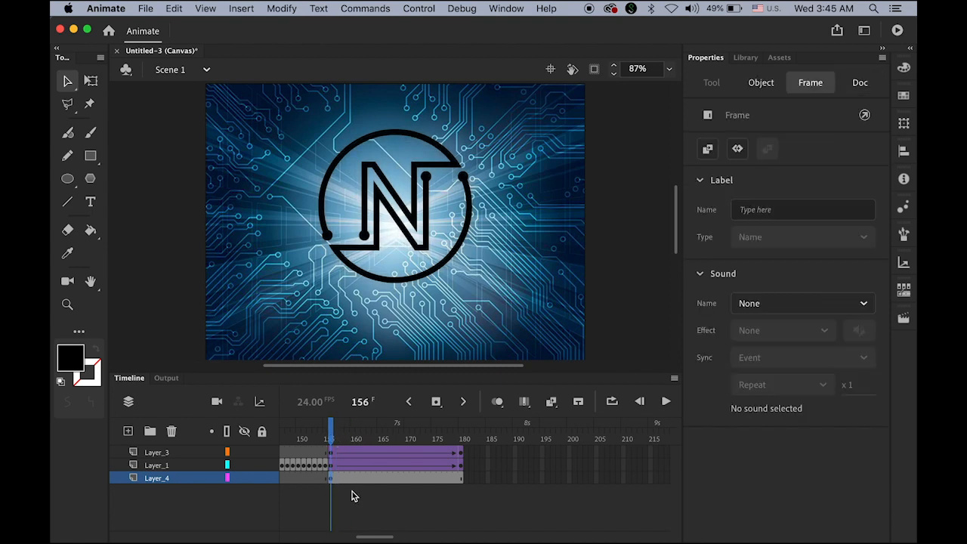
left_click(240, 8)
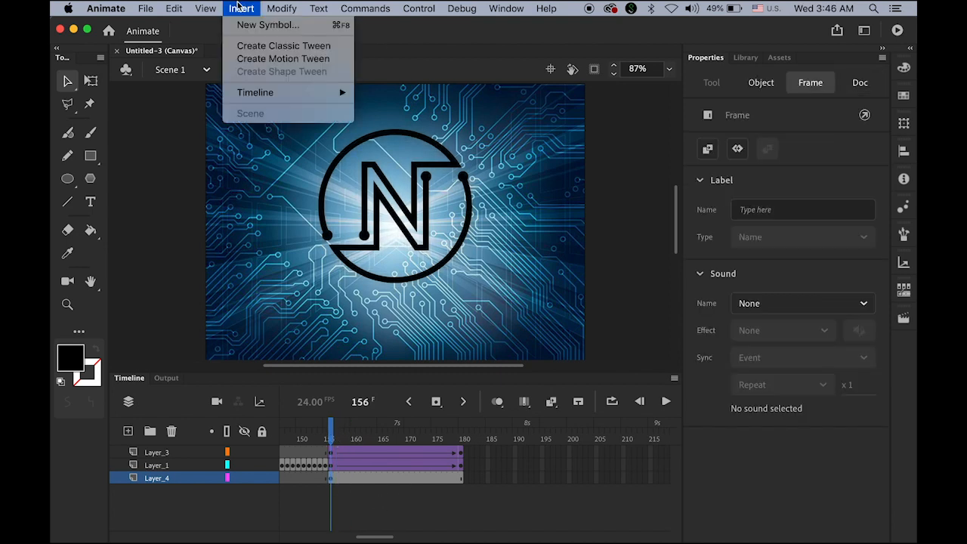
left_click(259, 47)
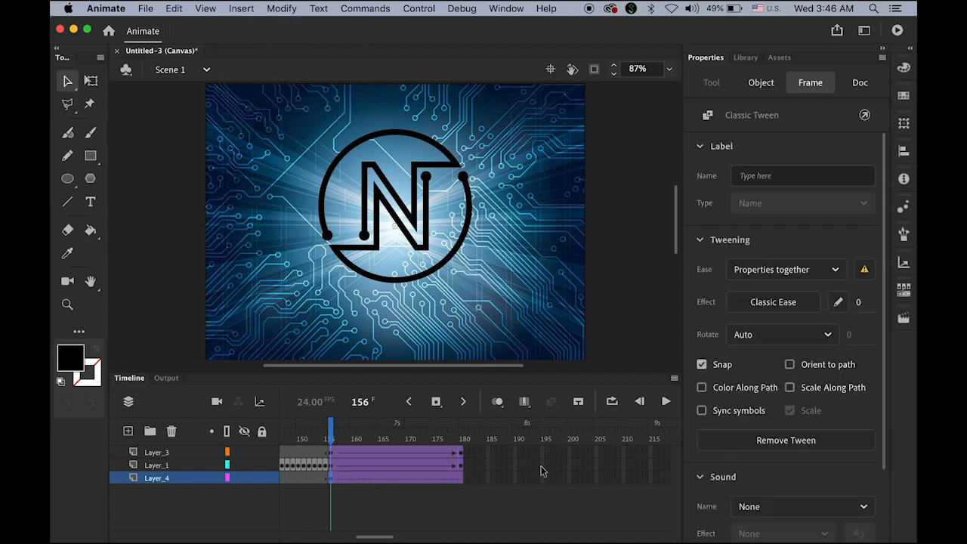
left_click(462, 479)
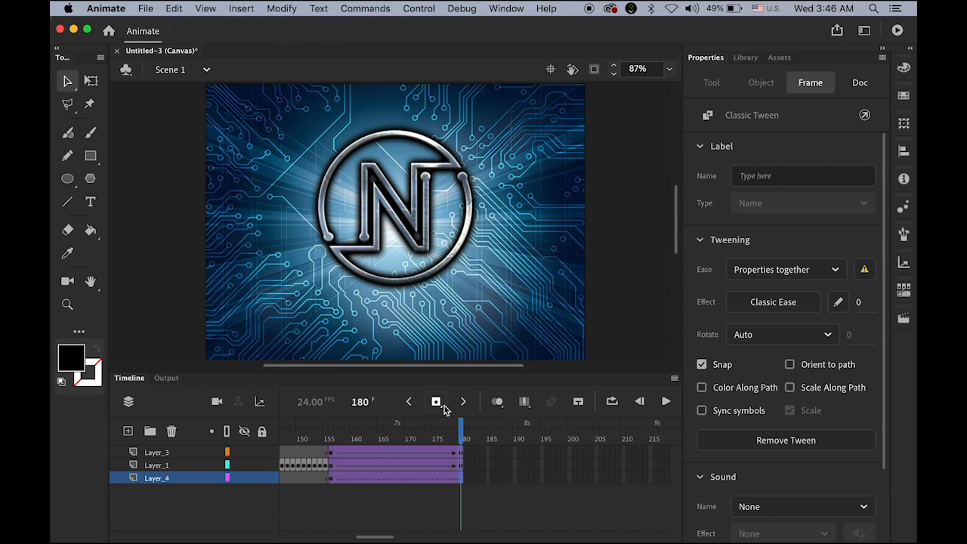
left_click(461, 478)
Set the circuit background instance's alpha to 0% at frame 156 of Layer_4
left_click_drag(462, 438, 328, 438)
left_click(331, 479)
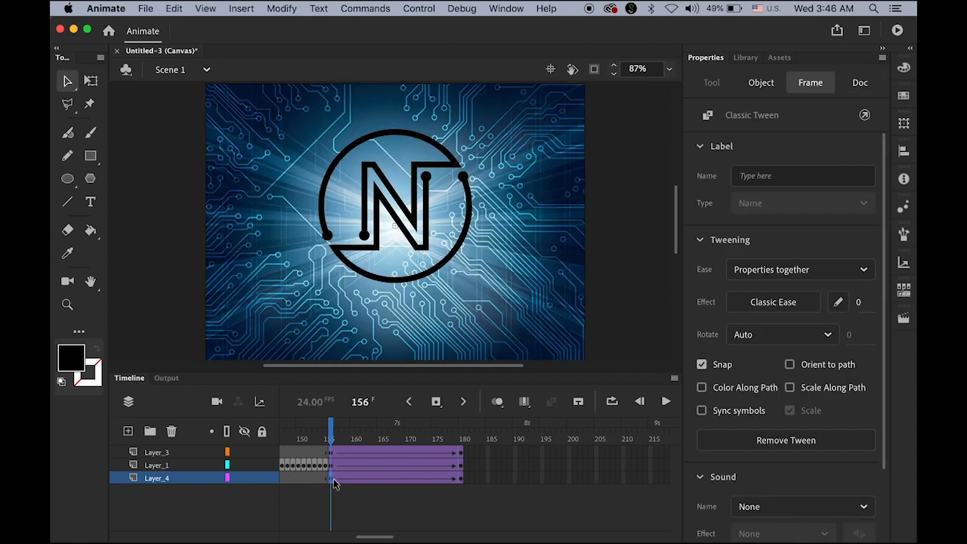
left_click(560, 332)
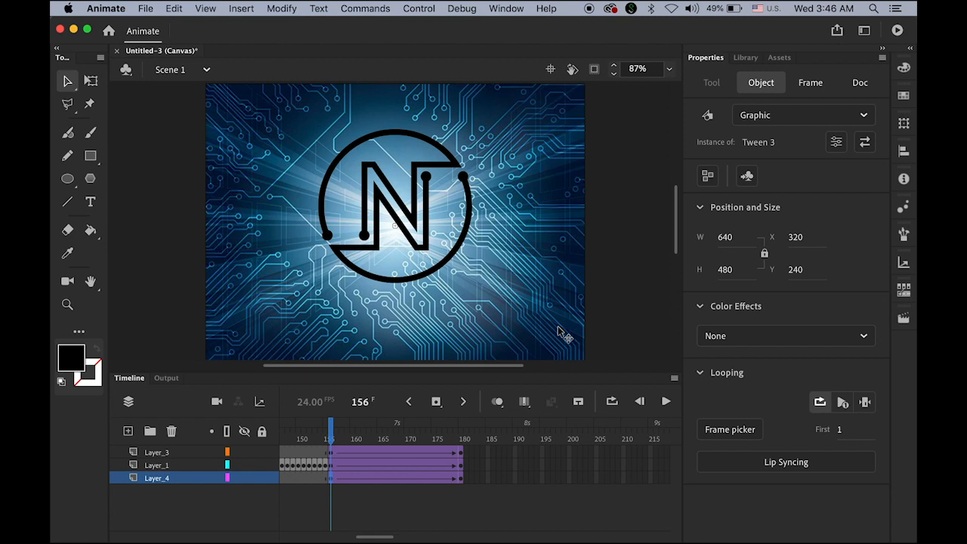
left_click(858, 337)
left_click(819, 450)
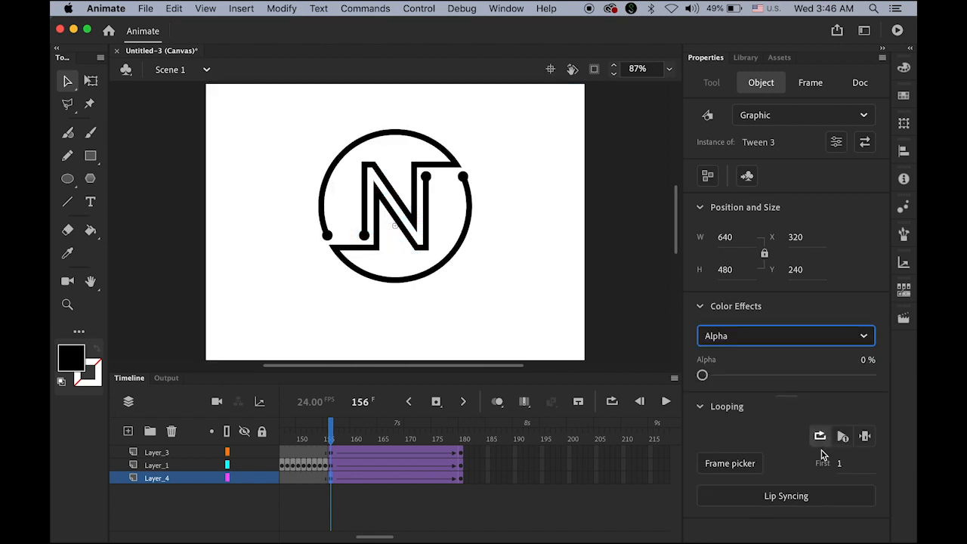
Play the whole animation from frame 1, and replay the background fade-in from frame 148
left_click_drag(334, 435, 51, 417)
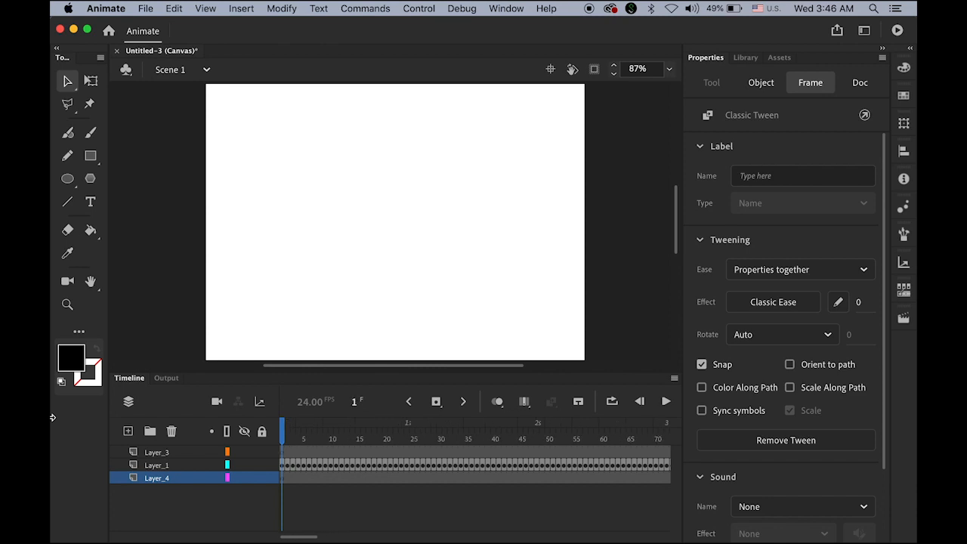
key("Return")
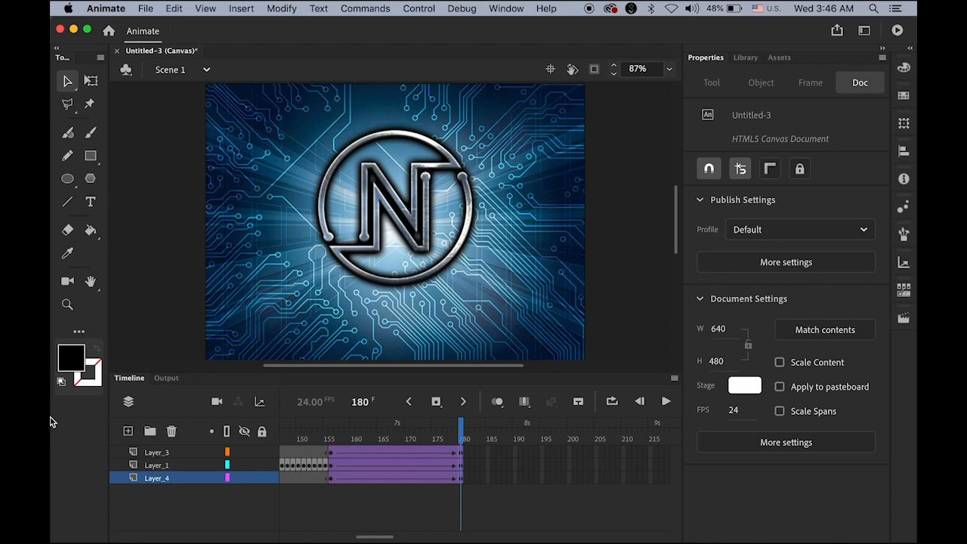
left_click_drag(460, 427, 288, 426)
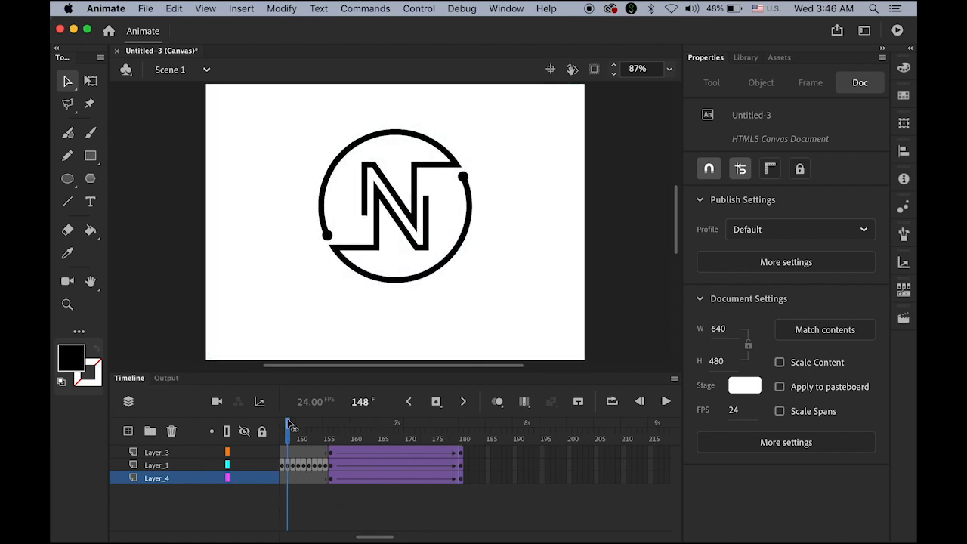
key("Return")
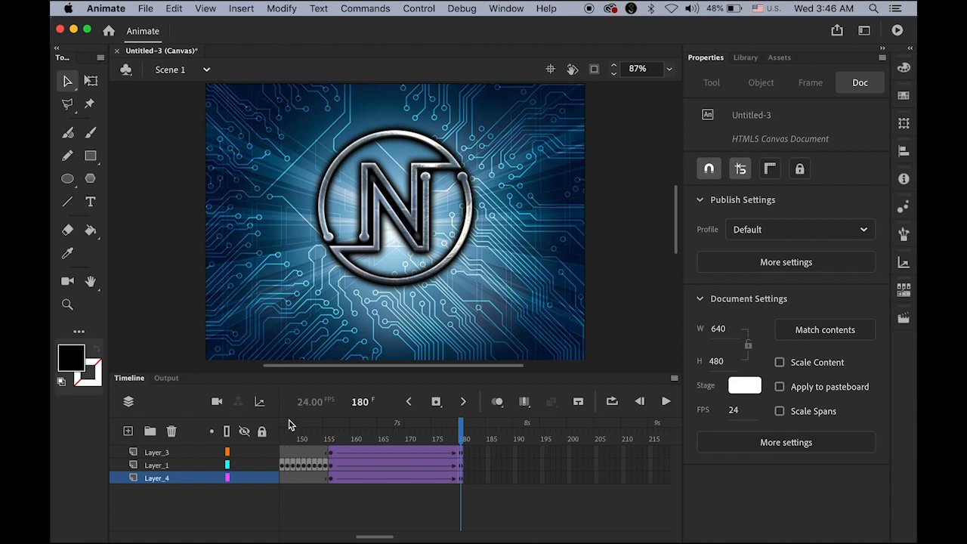
Add a new layer above Layer_3 and insert a blank keyframe in it at frame 180
left_click(158, 452)
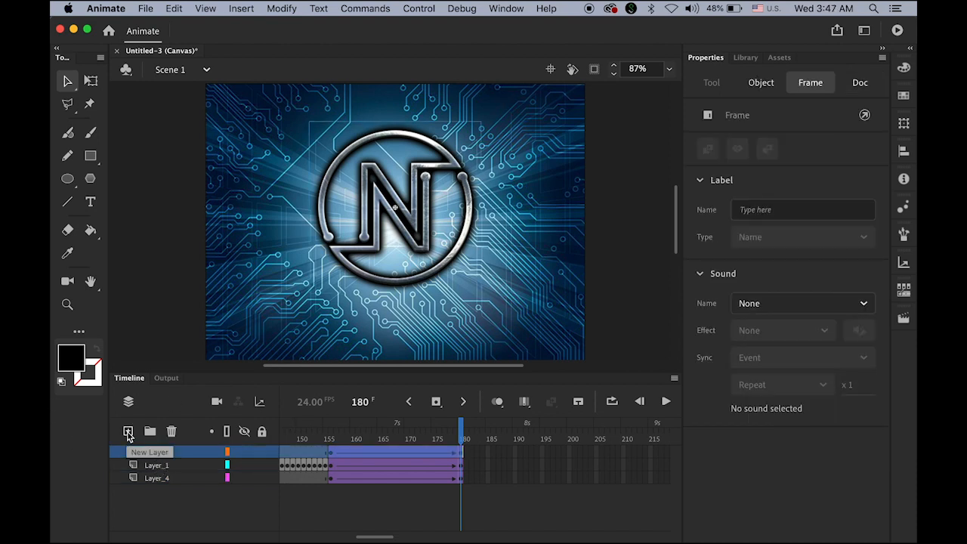
left_click(128, 432)
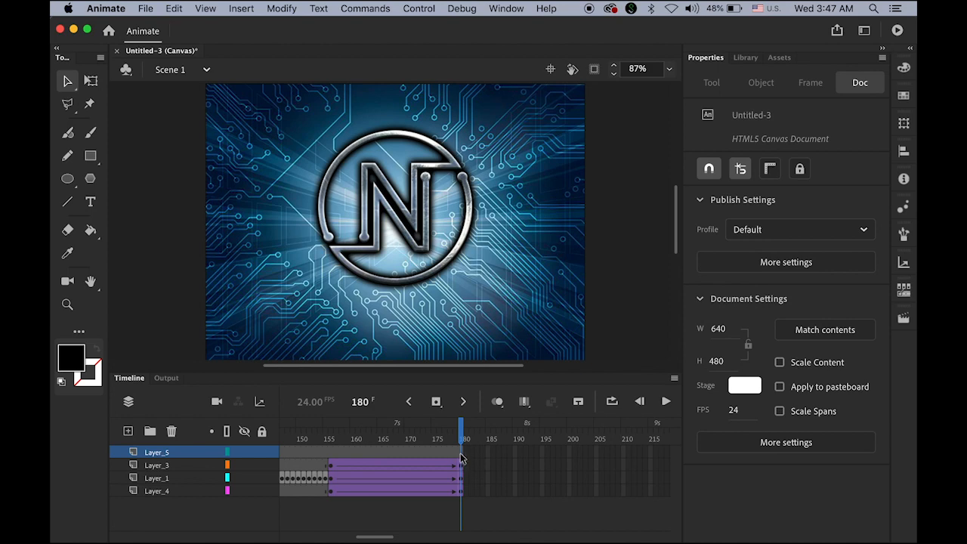
mouse_move(463, 438)
left_mouse_down()
mouse_move(396, 444)
mouse_move(468, 445)
left_mouse_up()
left_click(462, 453)
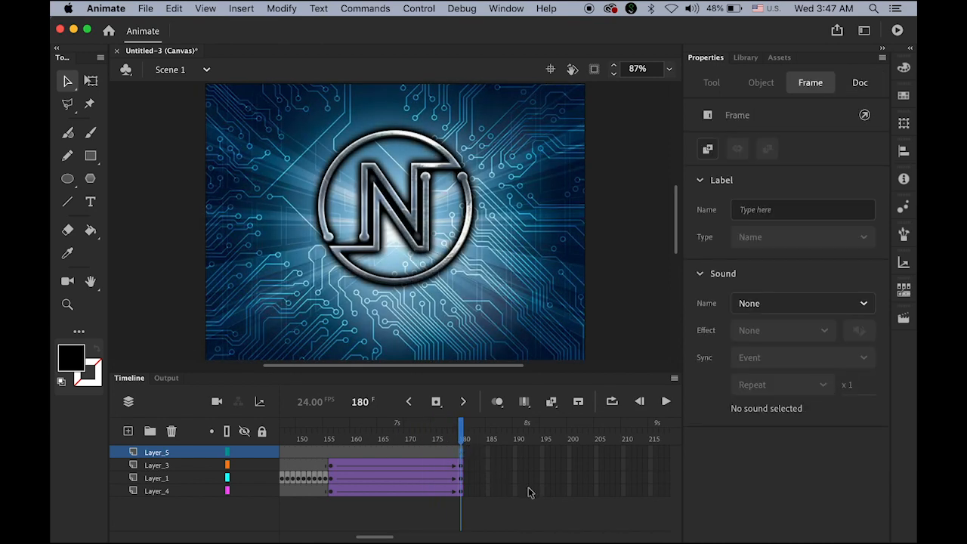
left_click(239, 9)
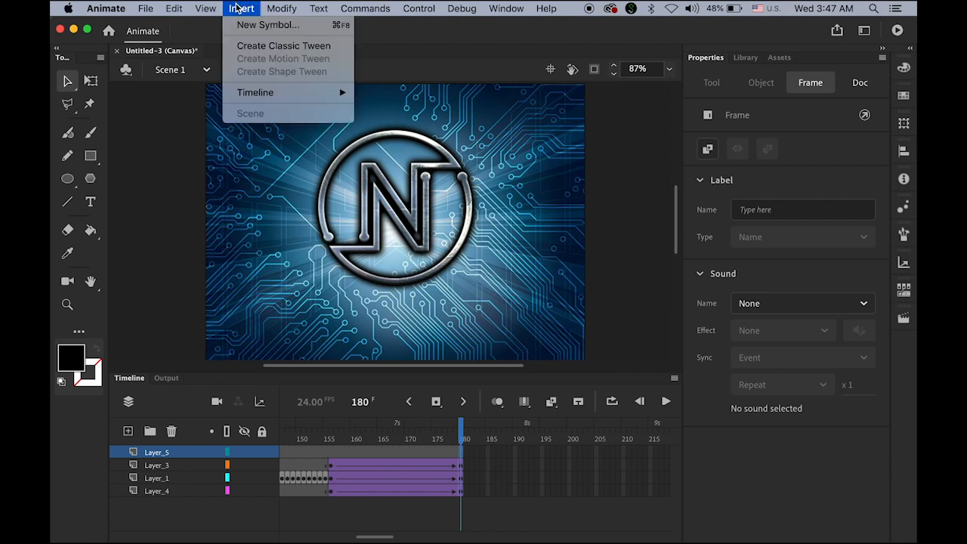
mouse_move(264, 91)
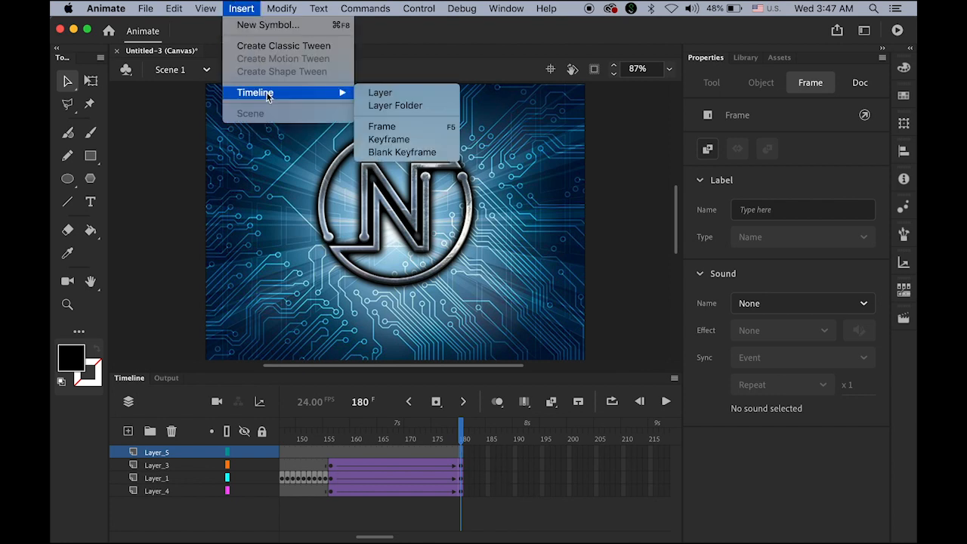
left_click(422, 152)
Copy the Title layer's artwork from logo_animation.psd in Photoshop and switch back to Animate
mouse_move(462, 540)
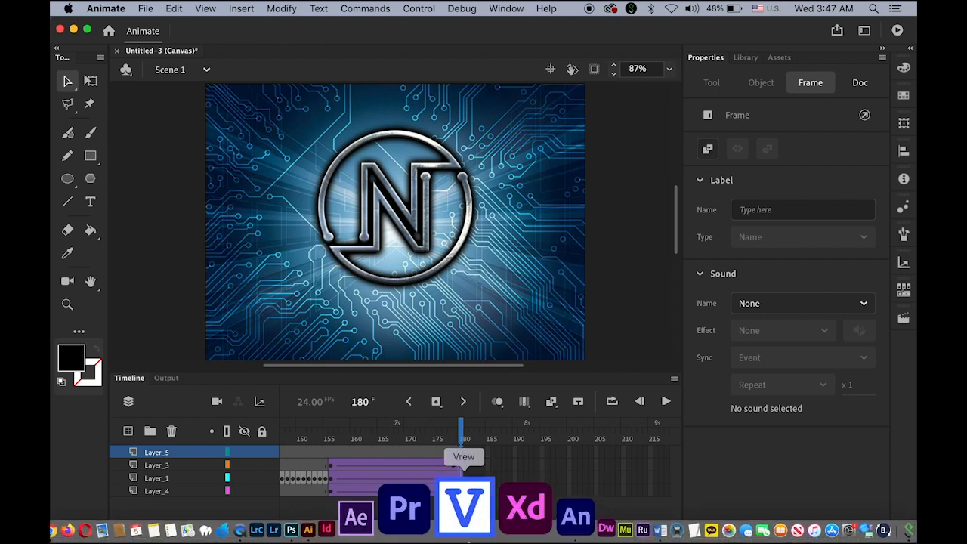
left_click(381, 532)
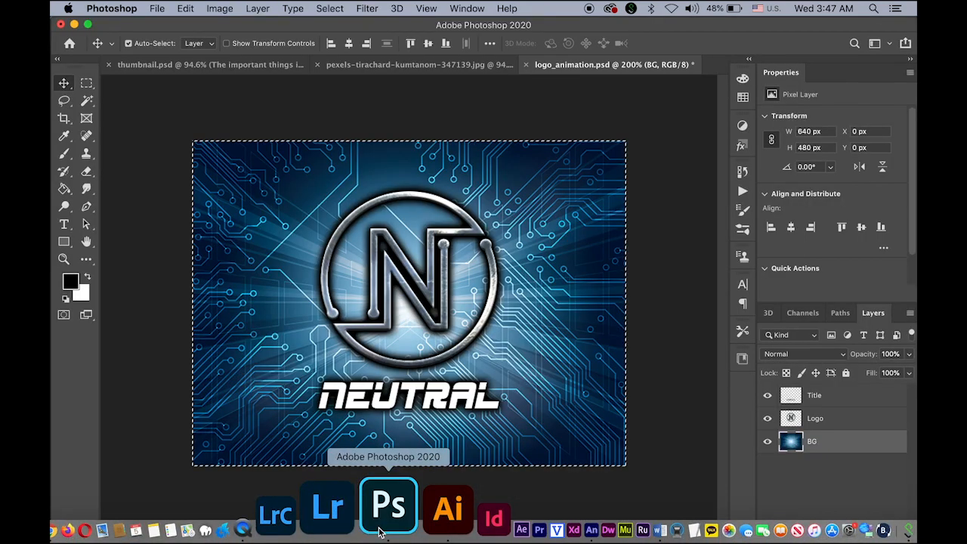
left_click(827, 399)
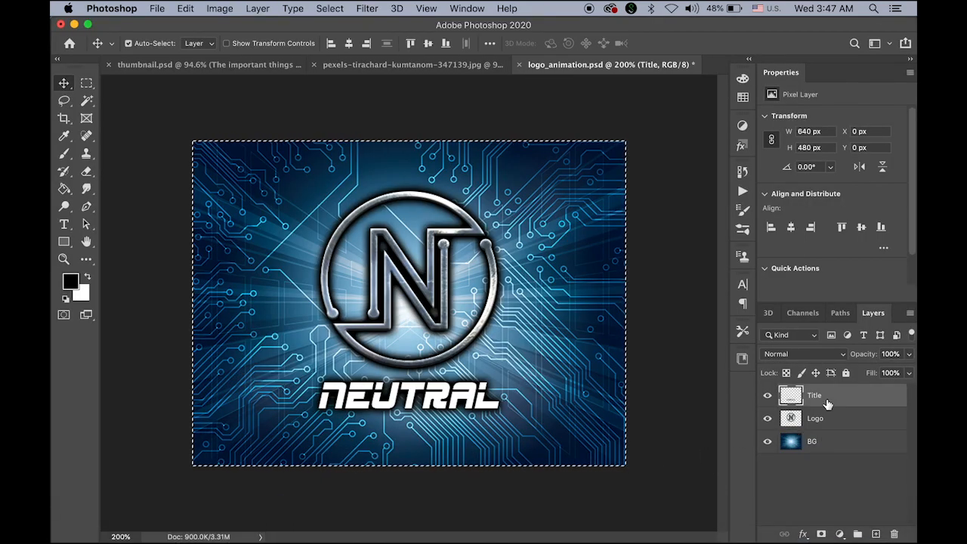
key("super+c")
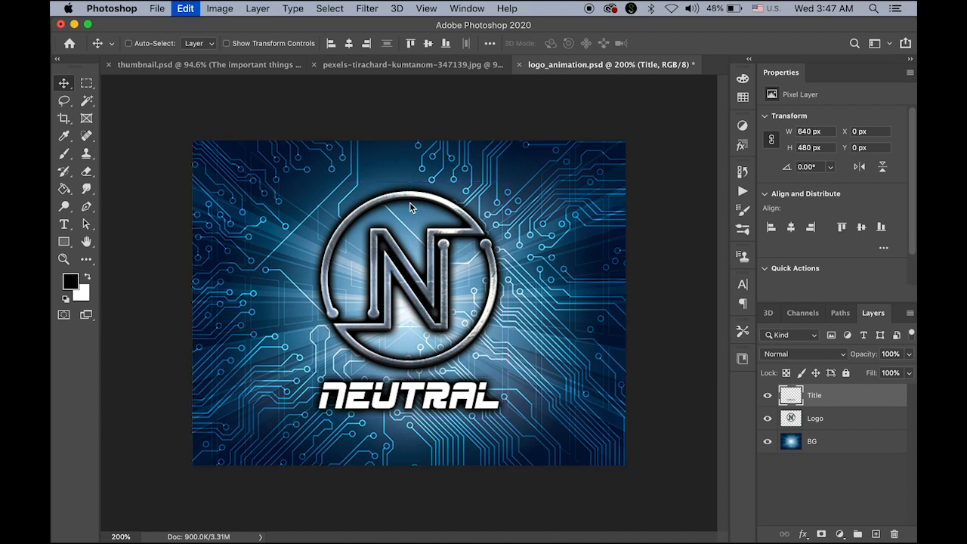
mouse_move(357, 540)
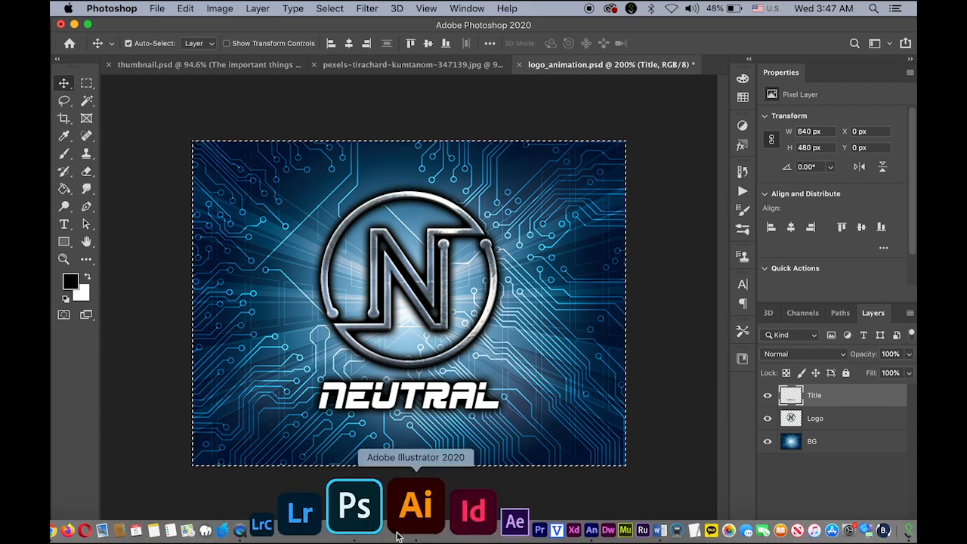
left_click(484, 510)
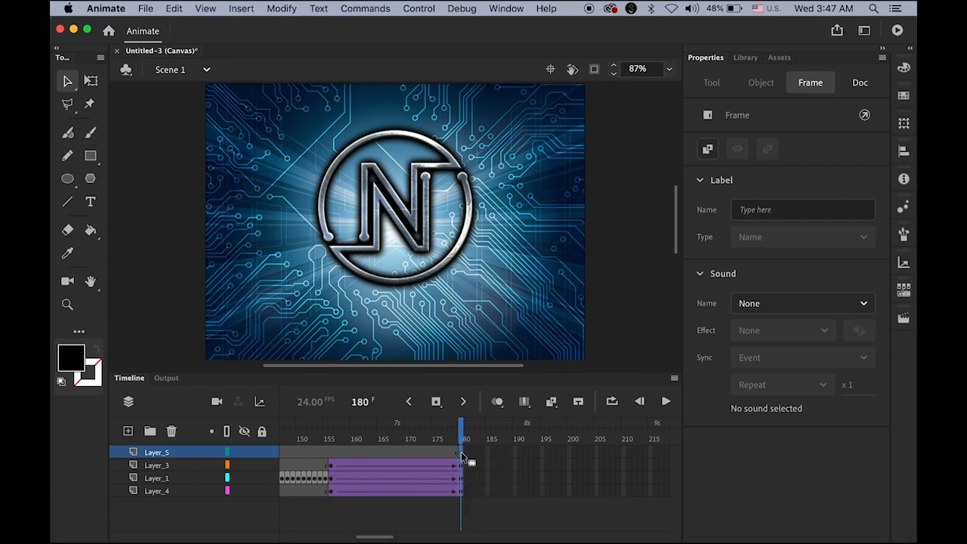
Paste the NEUTRAL title into Layer_5 at frame 180 and position it centred below the logo at about X 175, Y 346
key("super+v")
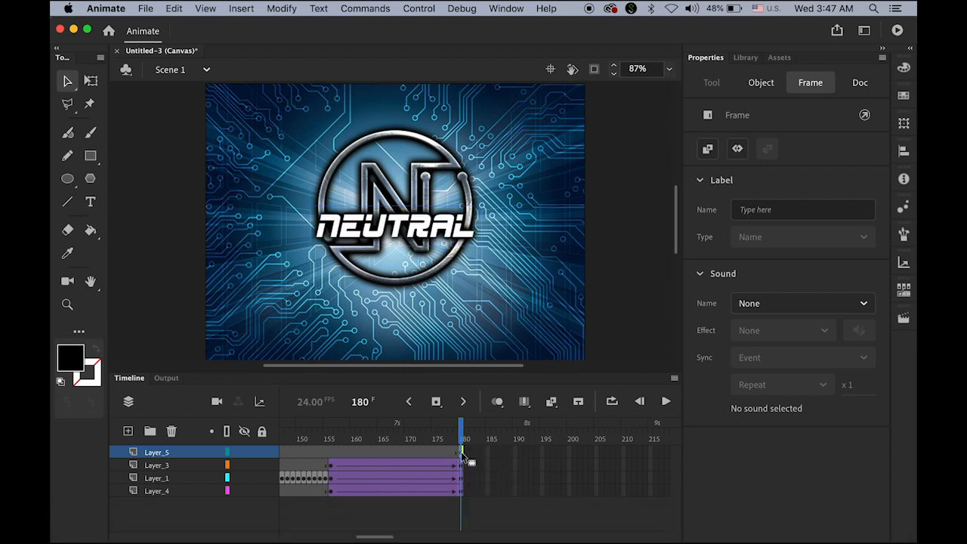
left_click_drag(428, 237, 434, 326)
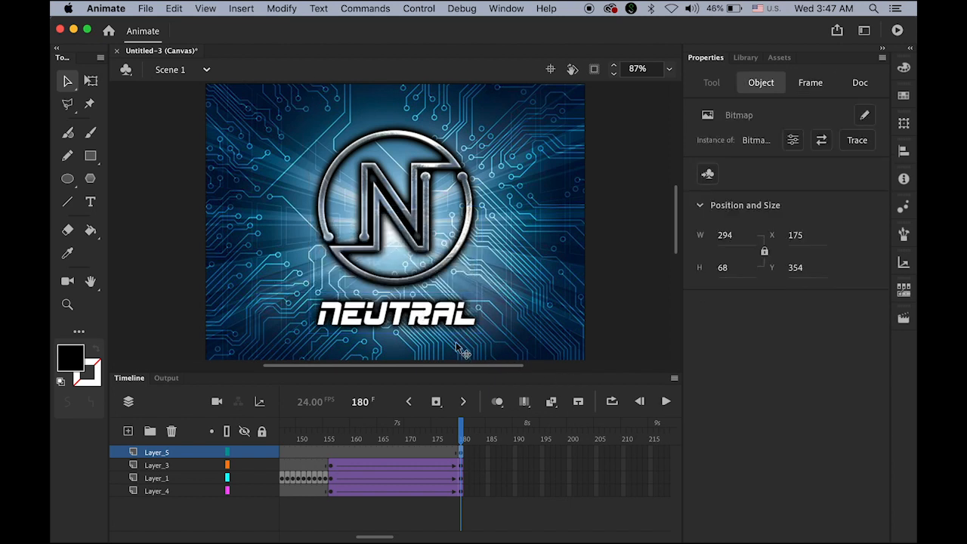
key("Up")
key("Up")
key("Up")
key("Up")
key("Up")
key("Up")
key("Up")
key("Up")
key("Up")
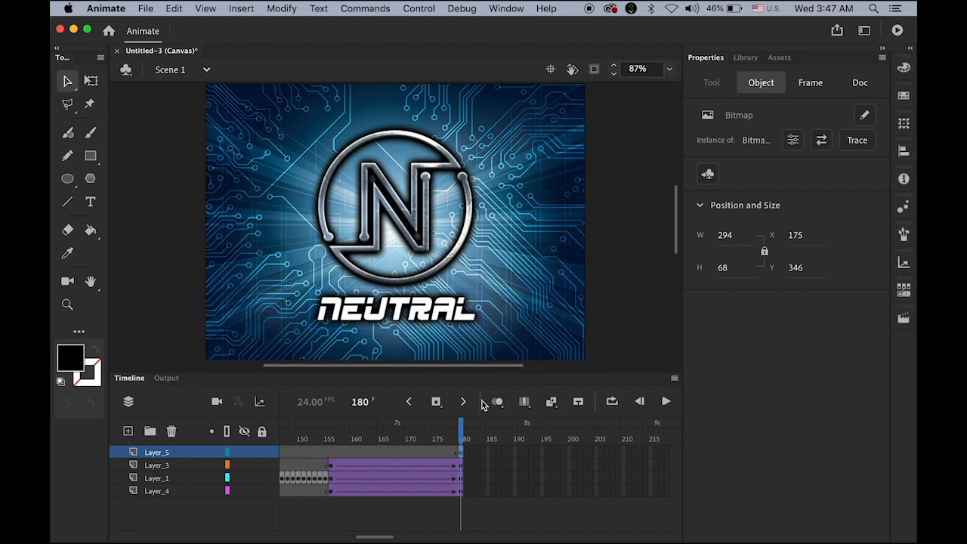
Create a classic tween on Layer_5 from frame 180 and insert a keyframe at frame 190
mouse_move(463, 438)
left_mouse_down()
mouse_move(447, 438)
mouse_move(462, 438)
left_mouse_up()
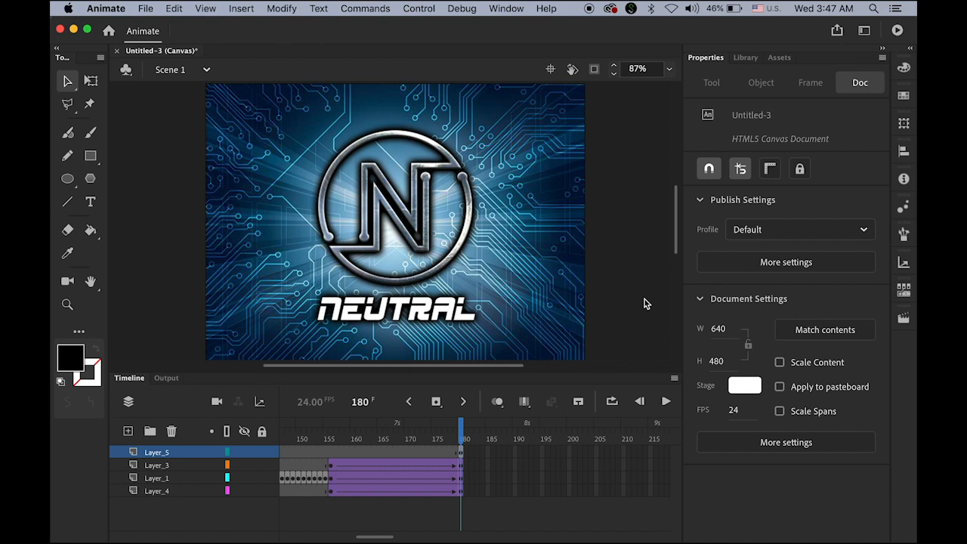
left_click(463, 453)
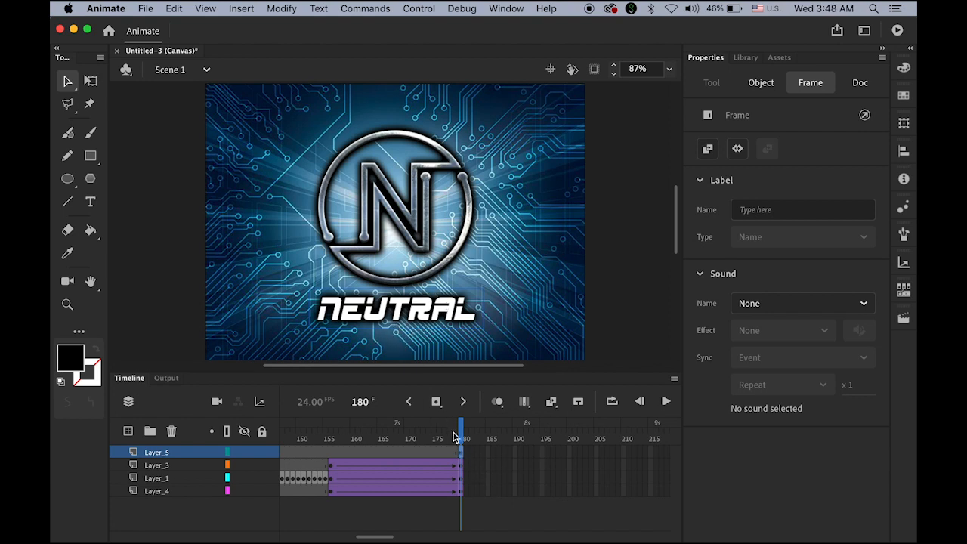
left_click(237, 9)
left_click(262, 46)
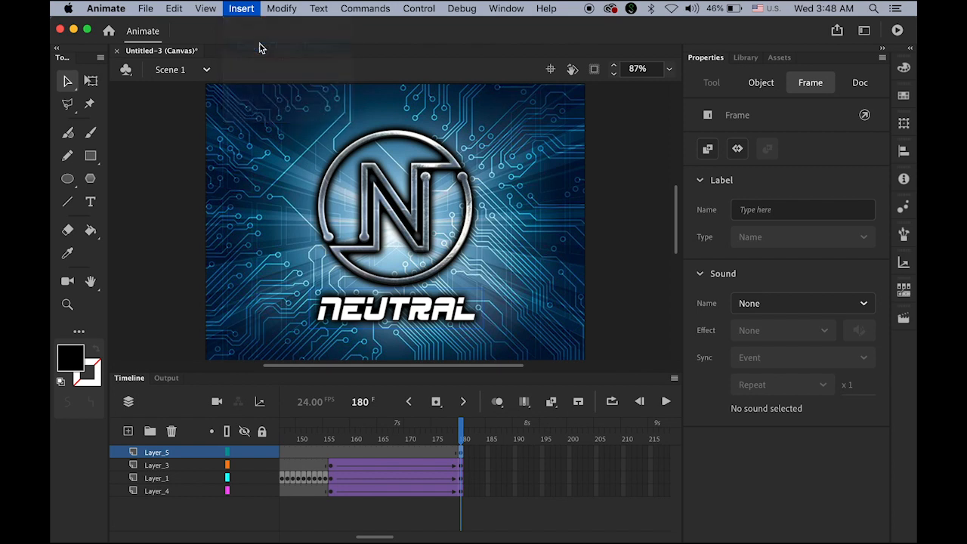
left_click(515, 452)
left_click(436, 401)
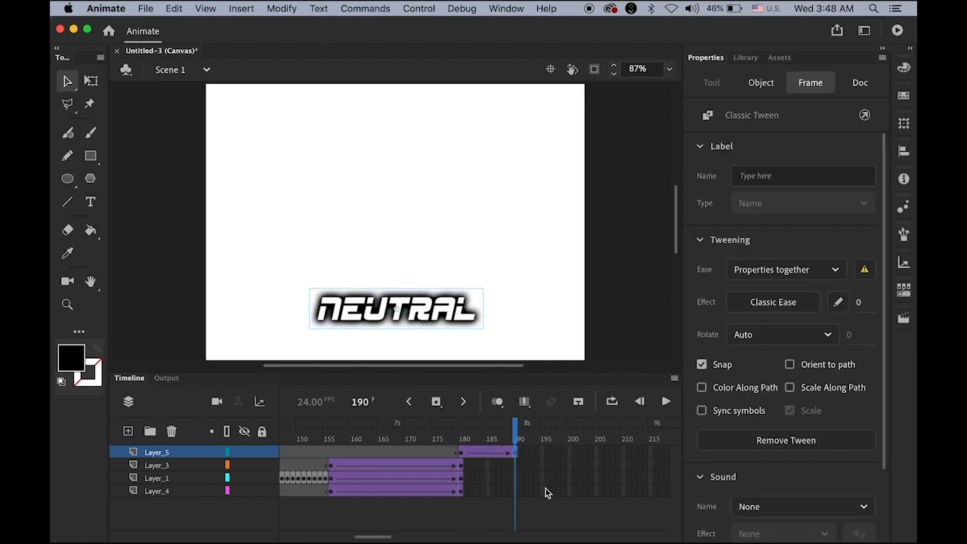
At frame 180, move the title horizontally off the stage's right edge to about X 787, Y 380
left_click_drag(513, 428, 466, 441)
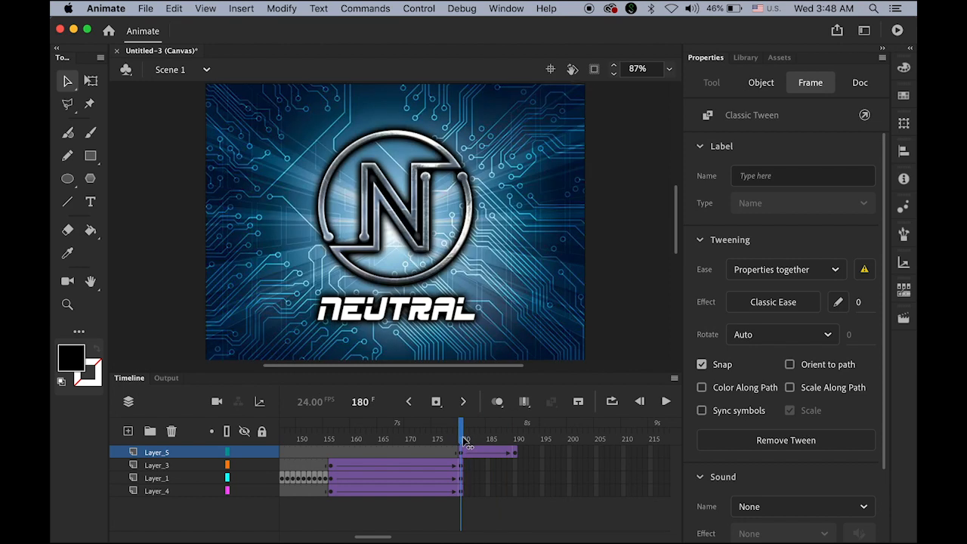
left_click(400, 320)
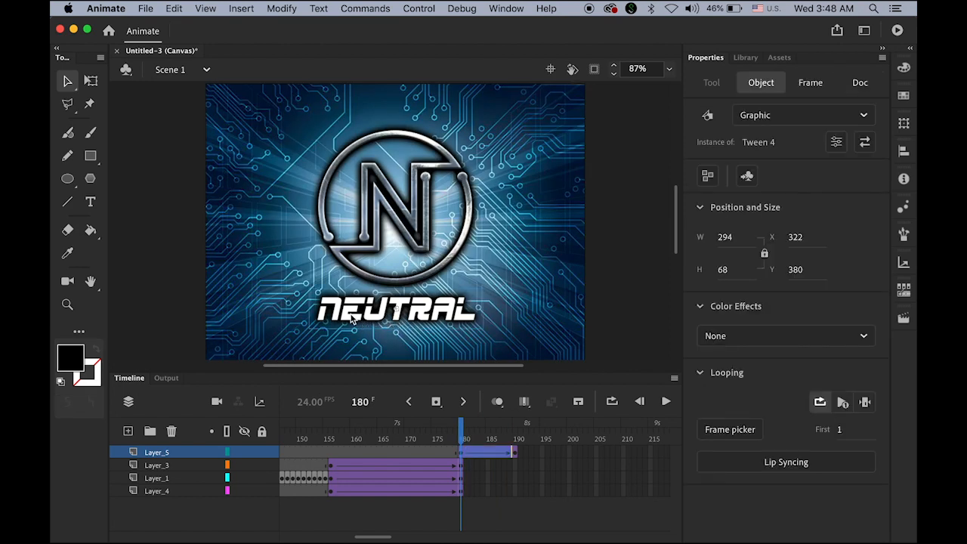
left_click_drag(359, 325, 629, 330)
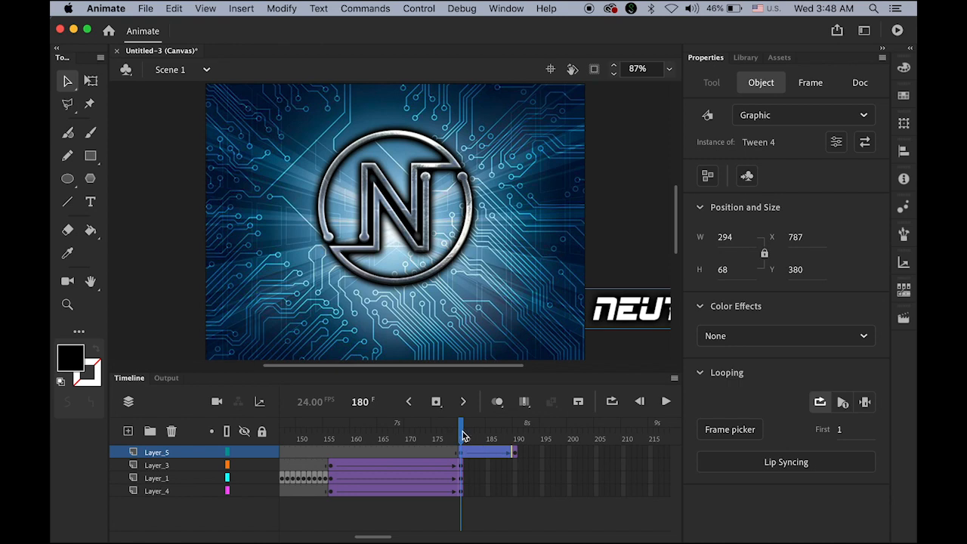
mouse_move(463, 436)
left_mouse_down()
mouse_move(518, 442)
mouse_move(464, 448)
left_mouse_up()
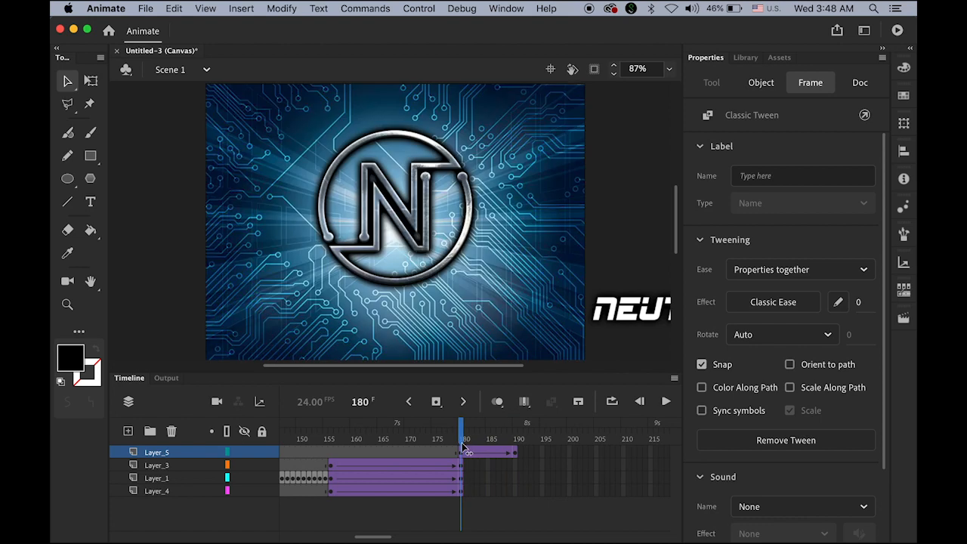
Insert keyframes at frame 190 in Layer_3, Layer_1 and Layer_4, and play the animation from frame 155
left_click(447, 500)
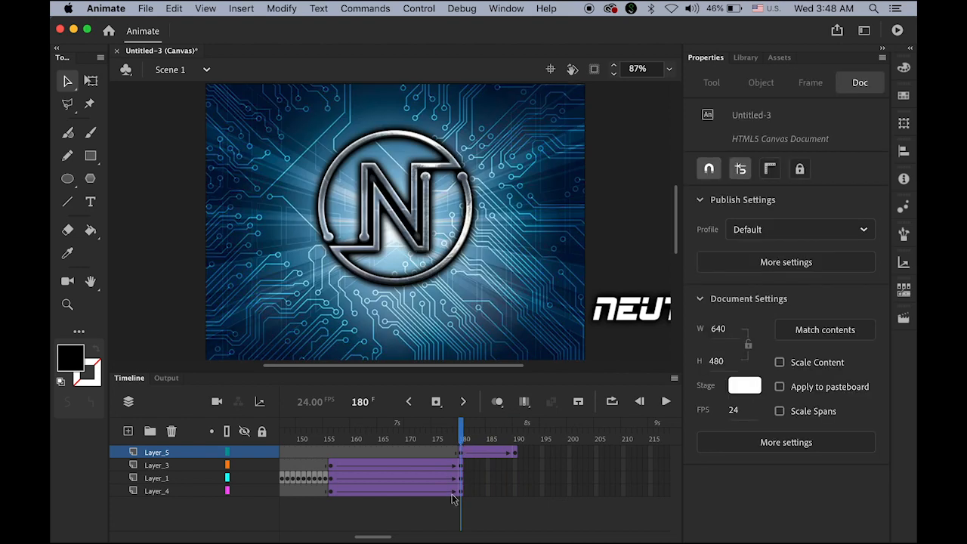
left_click(514, 471)
left_click(516, 493)
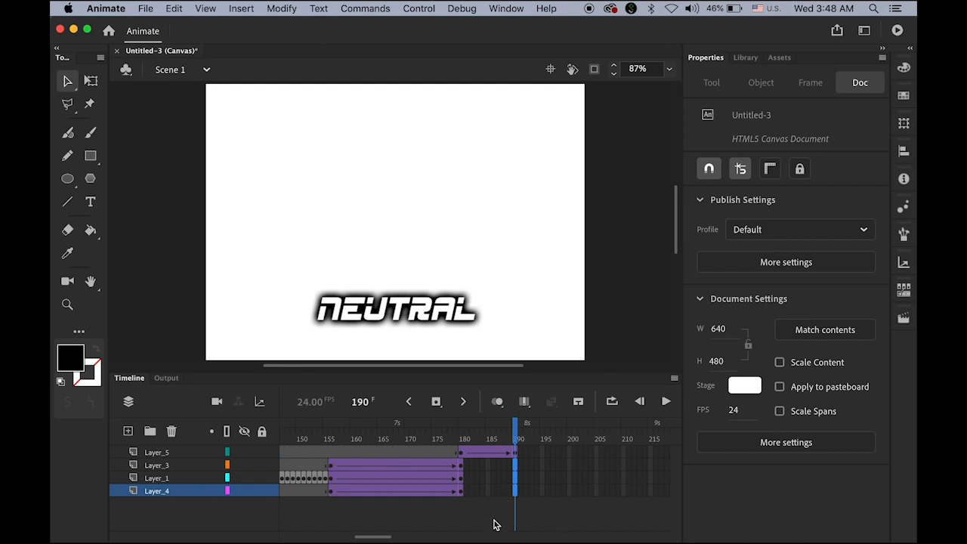
left_click(518, 466)
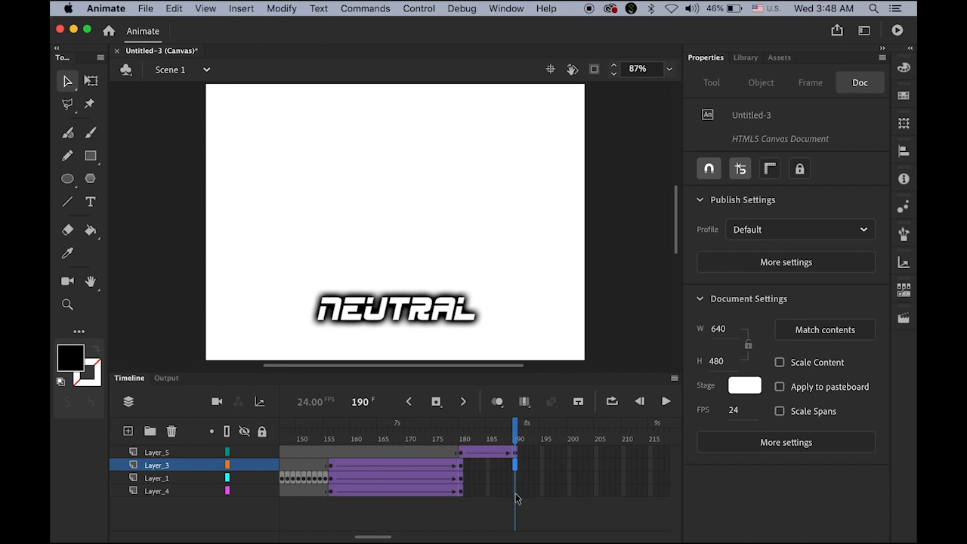
left_click(516, 492)
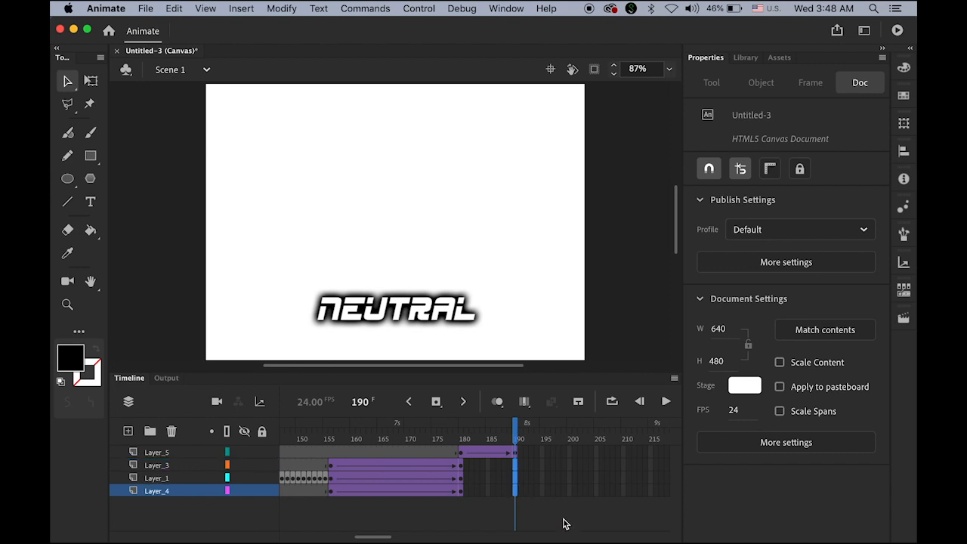
left_click(440, 406)
left_click_drag(515, 434, 327, 441)
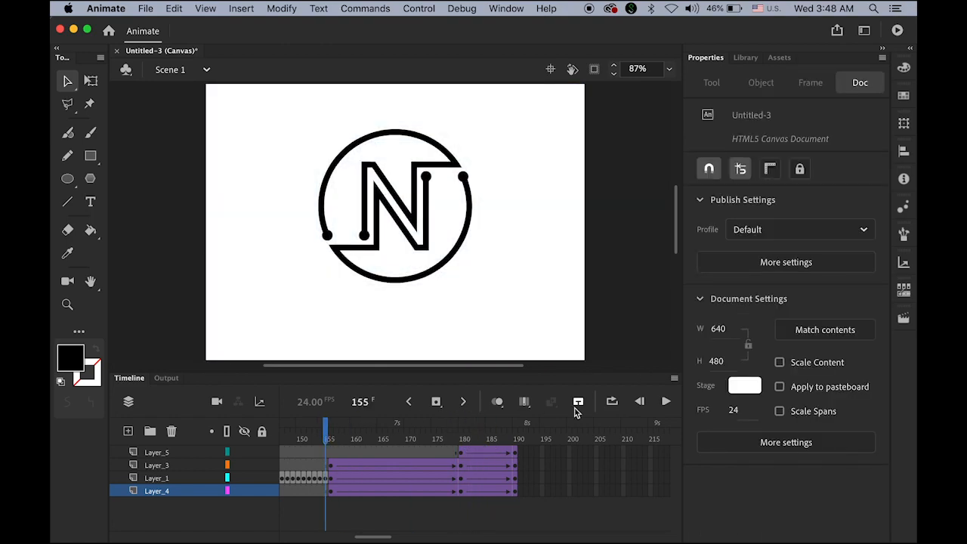
left_click(665, 401)
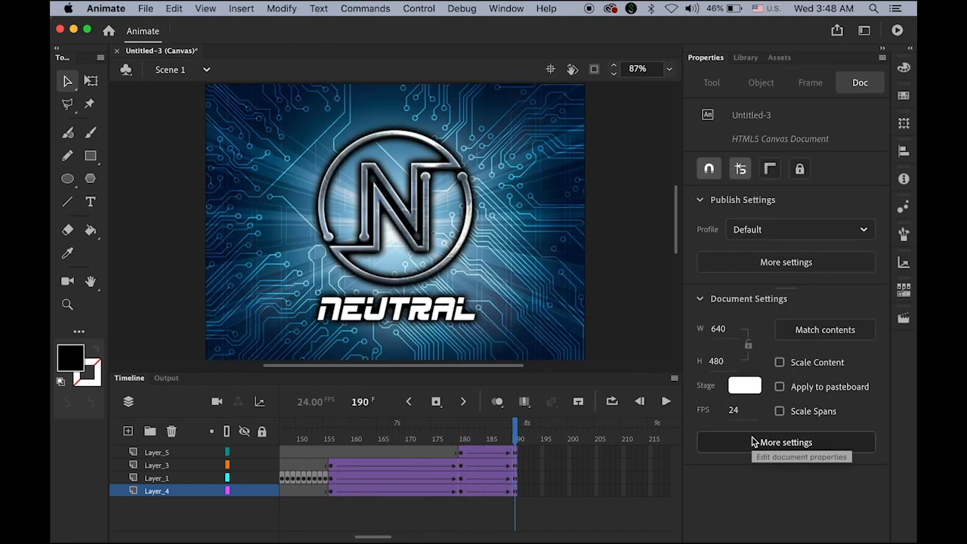
Set the Layer_5 title tween's classic ease at frame 180 to -100 and replay the title's entrance
left_click(463, 455)
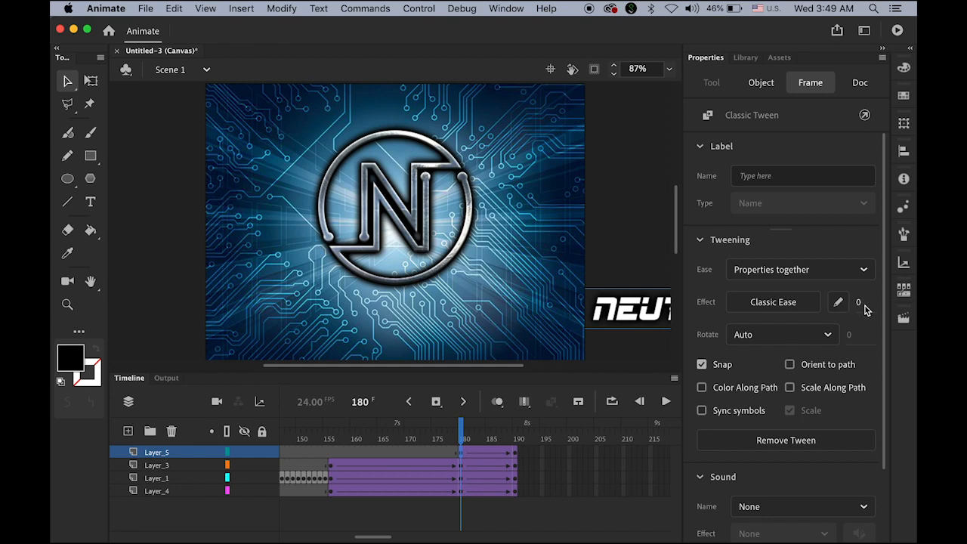
left_click_drag(865, 309, 752, 303)
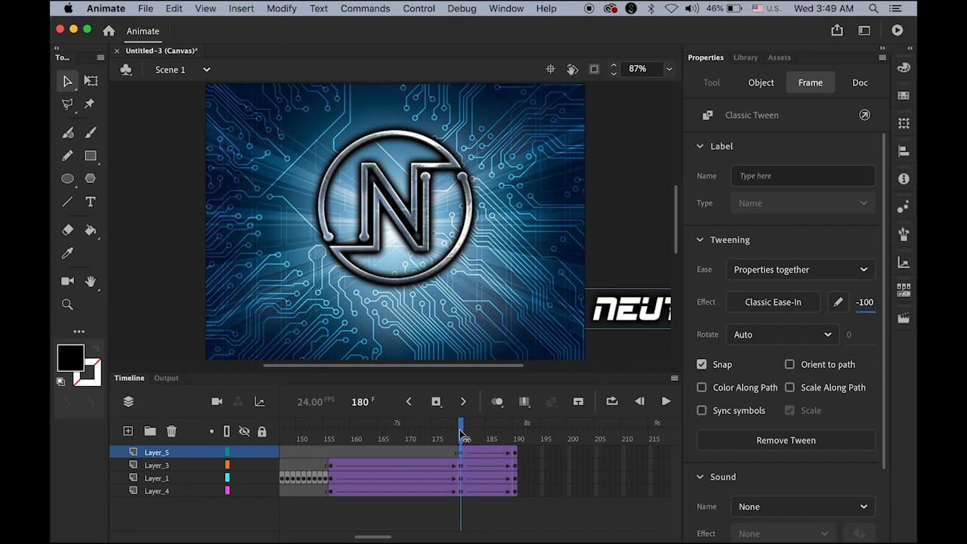
left_click(294, 439)
key("Return")
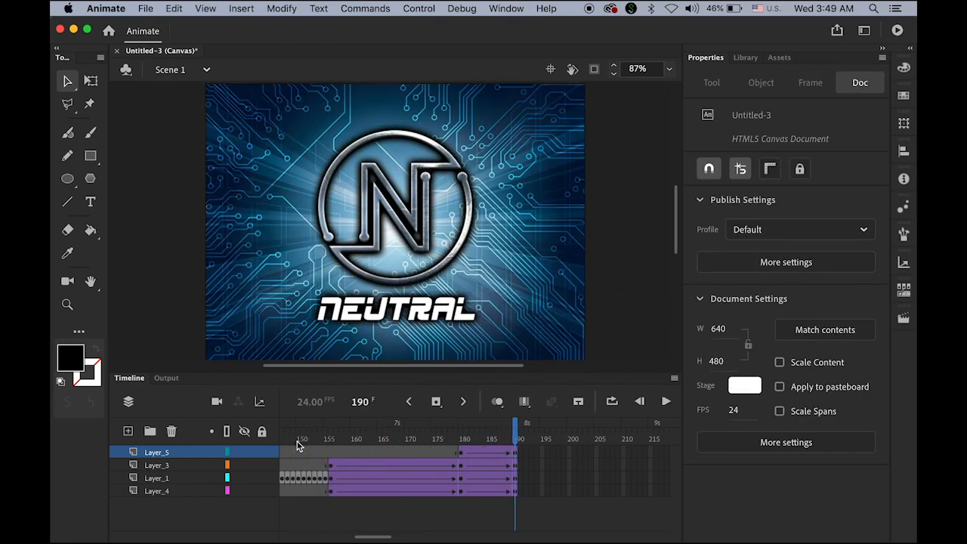
left_click_drag(516, 439, 308, 445)
key("Return")
Show the rulers and place a horizontal and a vertical guide crossing at the lower-left corner of the title's first letter
left_click(205, 8)
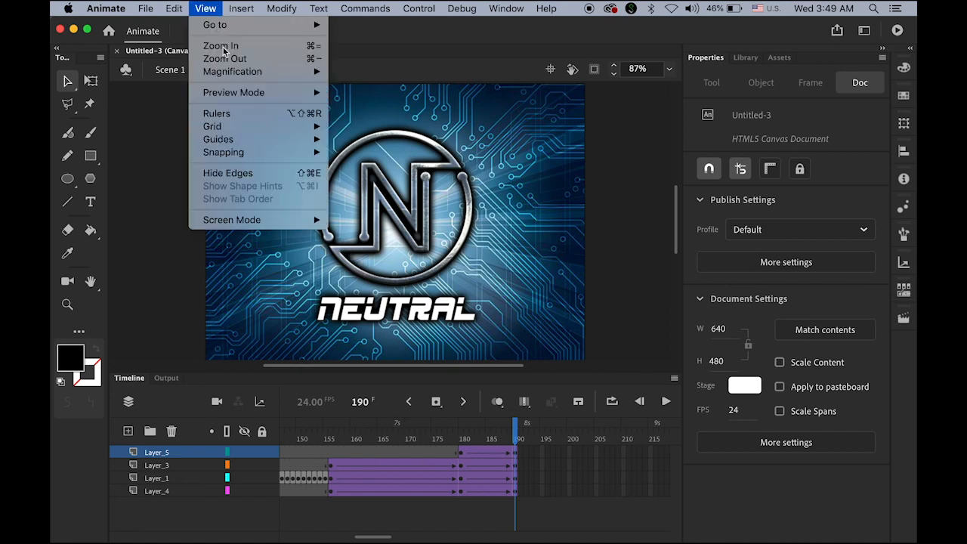
left_click(235, 114)
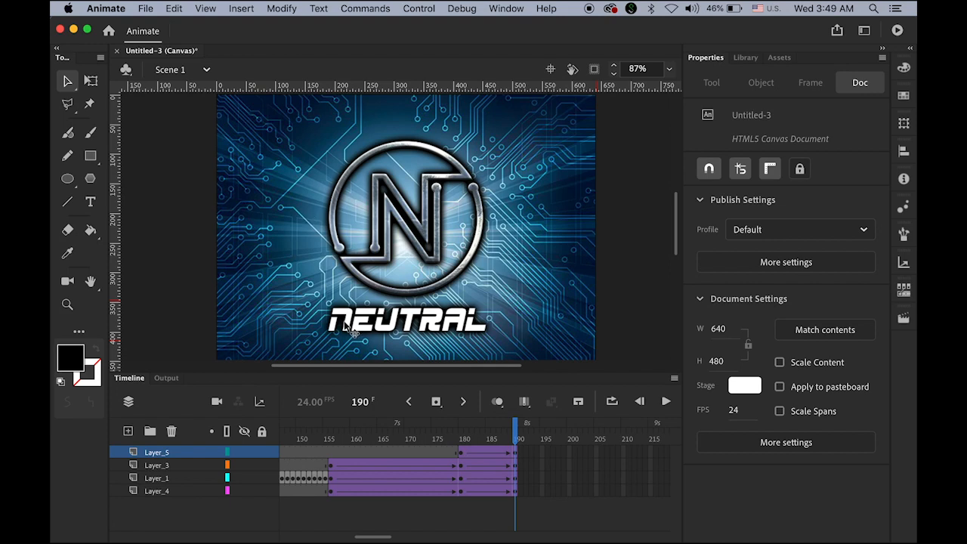
left_click(320, 333)
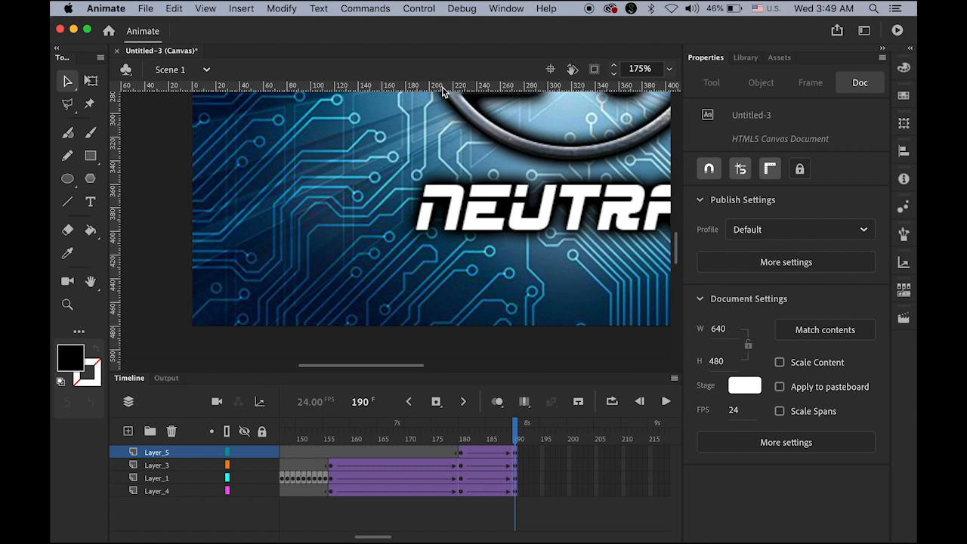
left_click_drag(443, 91, 444, 231)
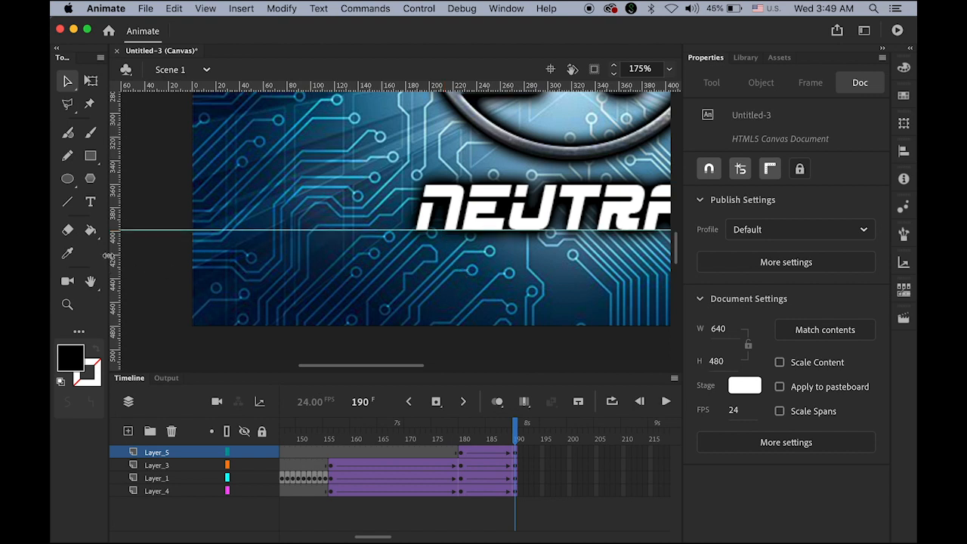
left_click_drag(120, 260, 417, 268)
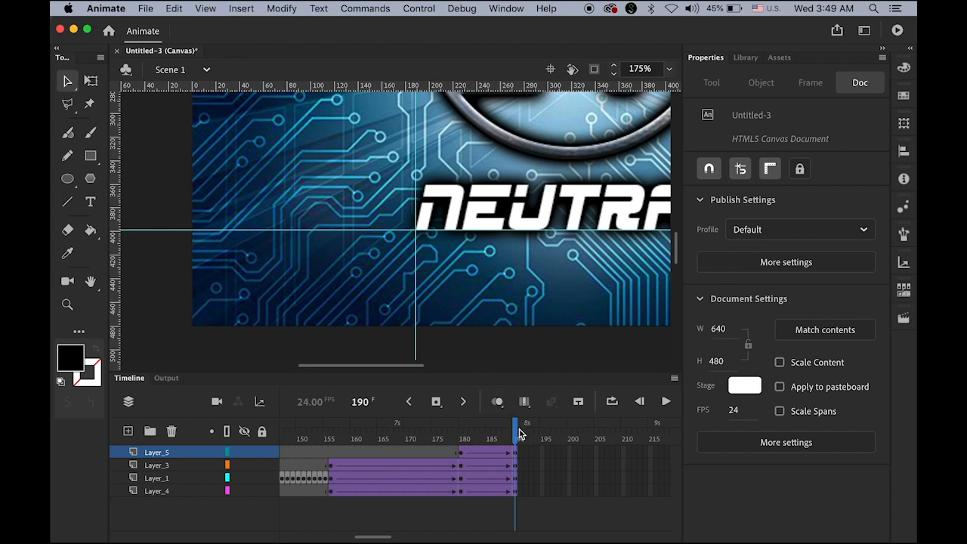
Insert a keyframe at frame 193 of Layer_5 and skew the title backwards with Free Transform to about 329.5 wide
left_click(530, 452)
left_click(436, 402)
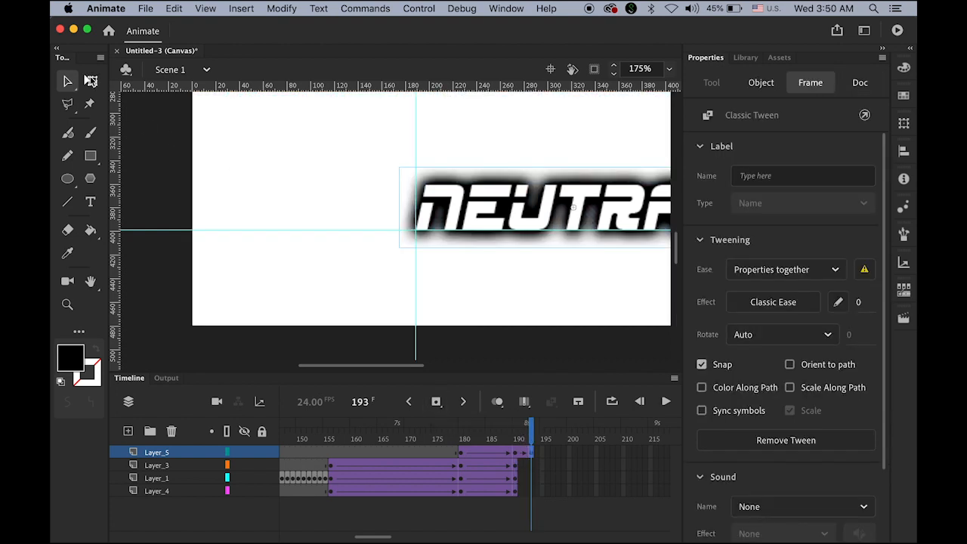
left_click(91, 81)
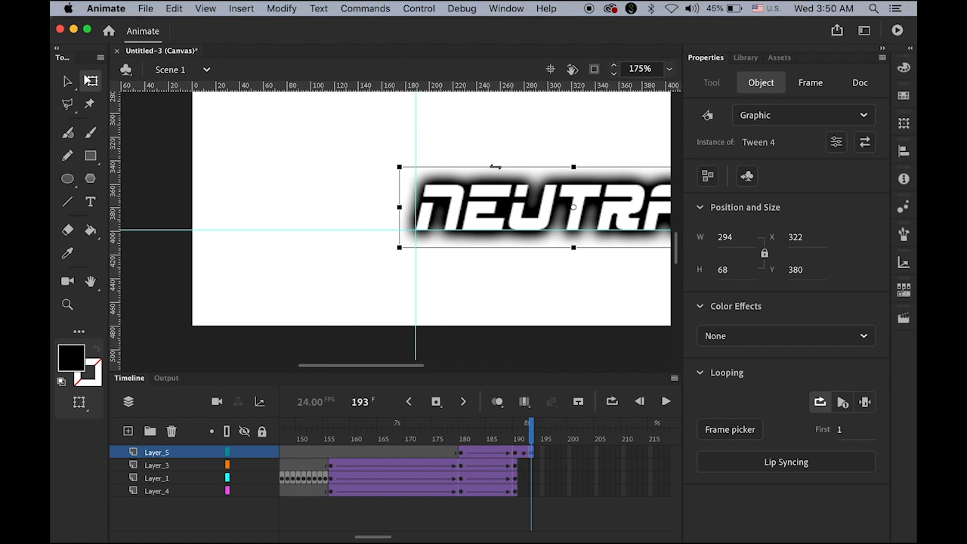
left_click_drag(495, 167, 473, 167)
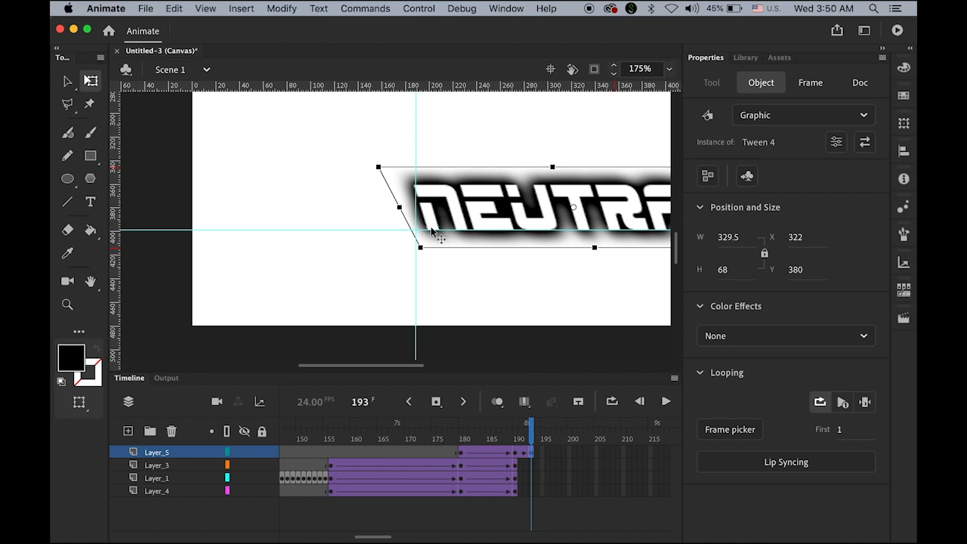
Nudge the skewed title at frame 193 left to about X 312.65, aligning its lower-left corner with the guides
key("Left")
key("Left")
key("Left")
key("Left")
key("Left")
key("Left")
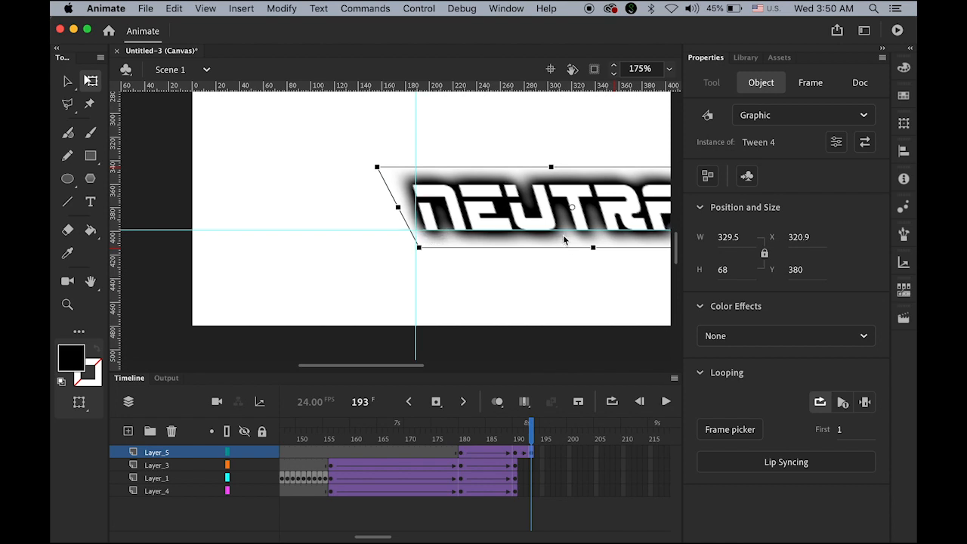
key("Left")
key("Left")
key("Left")
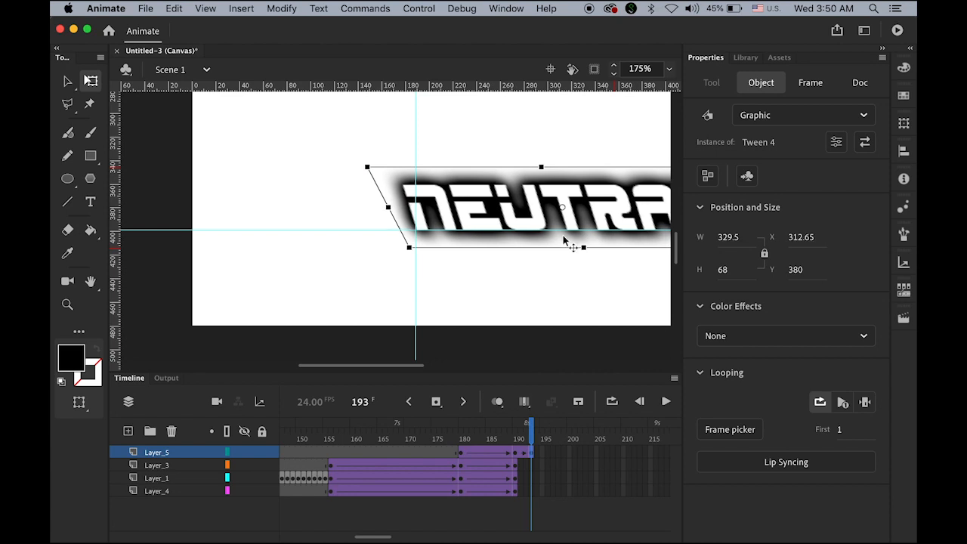
Insert a Layer_5 keyframe at frame 196, skew the title forward to about 337.3 wide, and move it to about X 333.8 against the guides
mouse_move(530, 432)
left_mouse_down()
mouse_move(506, 439)
mouse_move(537, 445)
left_mouse_up()
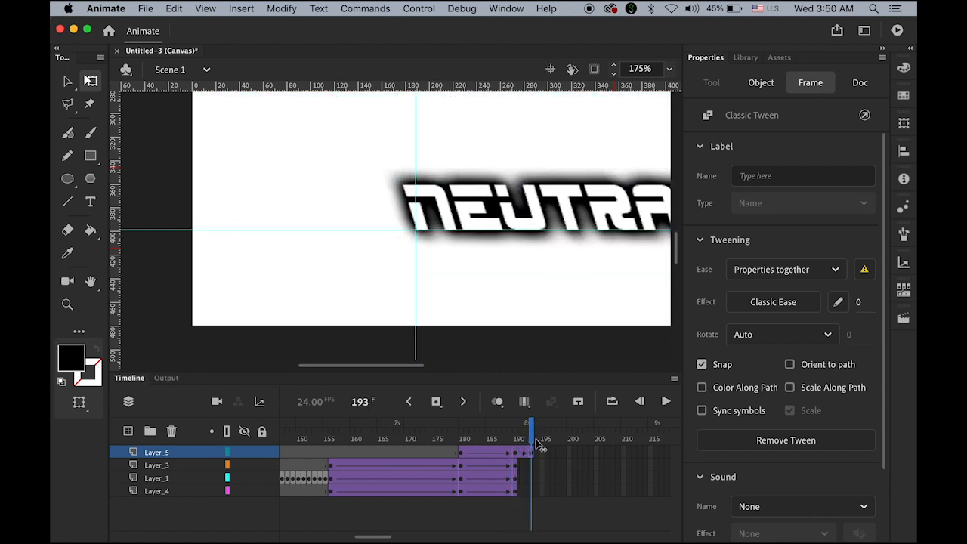
left_click(536, 441)
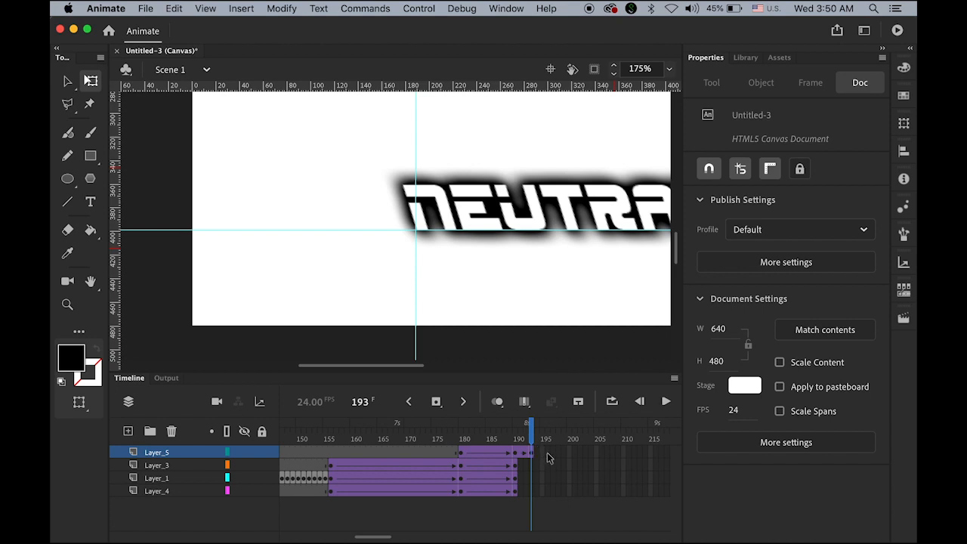
left_click(547, 453)
left_click(436, 403)
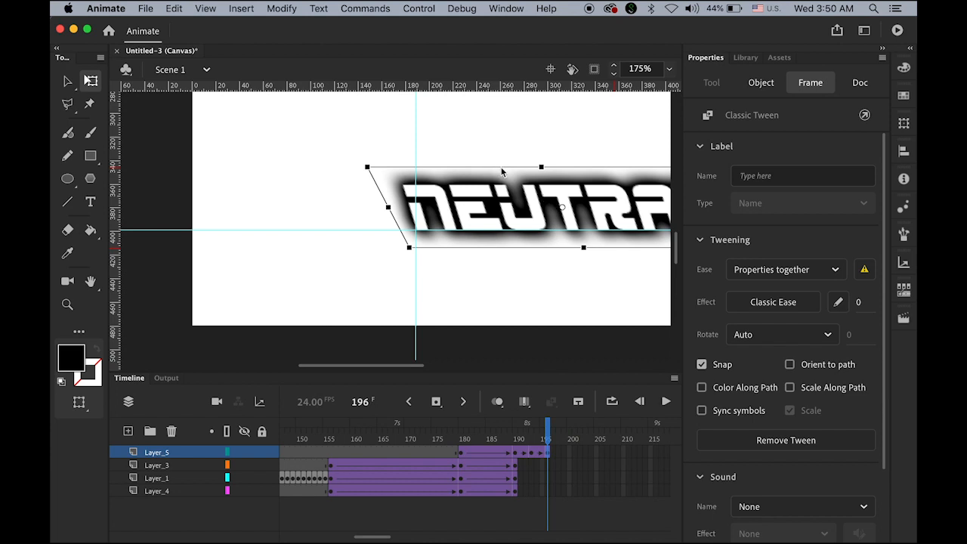
left_click_drag(501, 167, 550, 174)
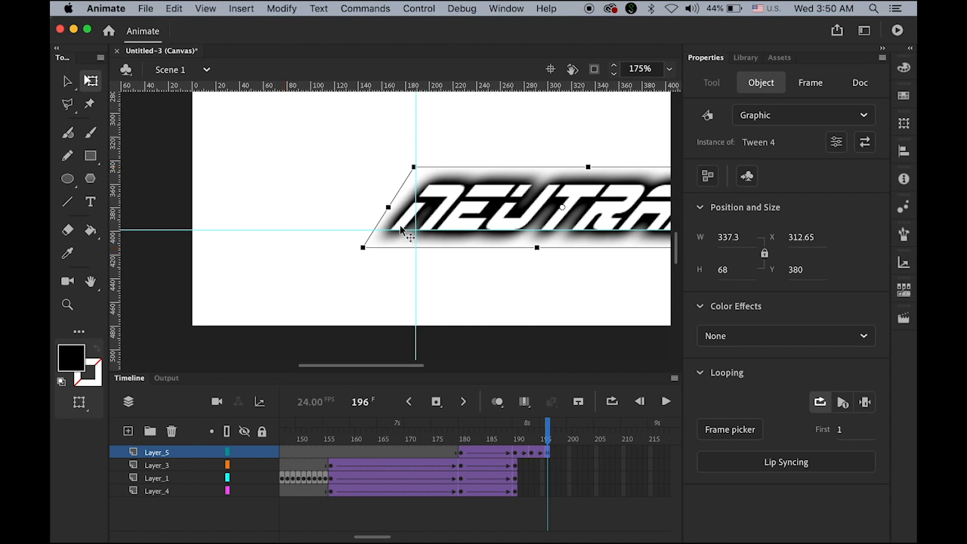
left_click_drag(400, 228, 425, 228)
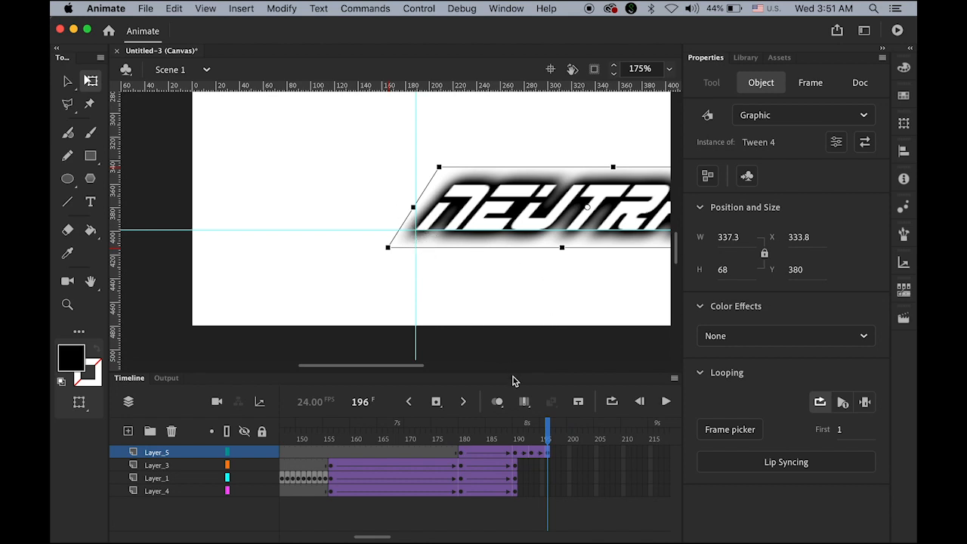
Insert a Layer_5 keyframe at frame 198 and reduce the title's forward skew to about 307.9 wide
left_click_drag(548, 431, 559, 447)
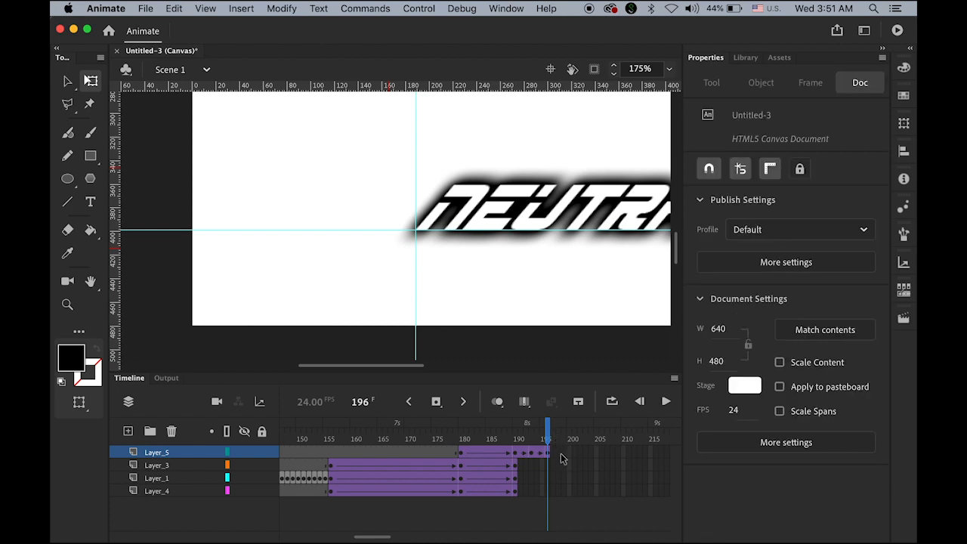
left_click(560, 454)
left_click(436, 403)
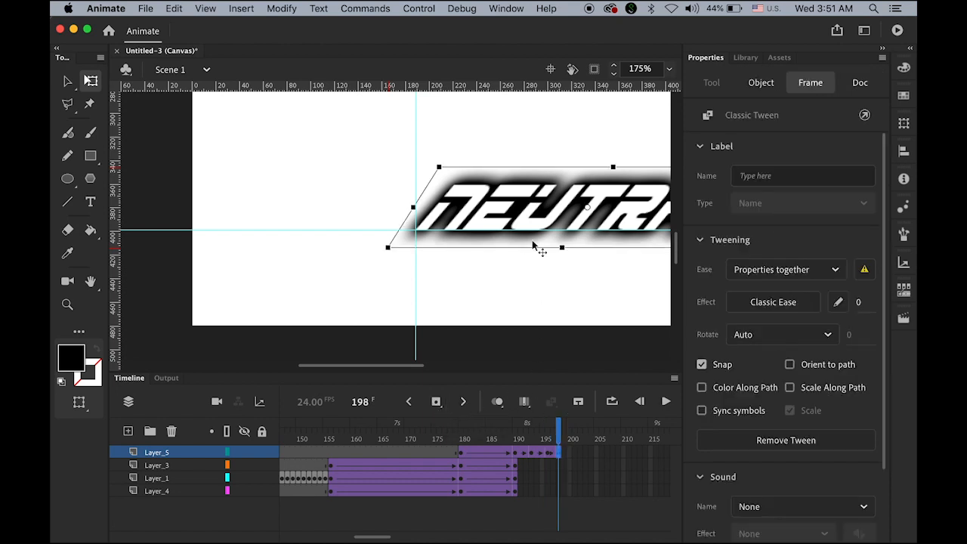
left_click_drag(532, 167, 514, 168)
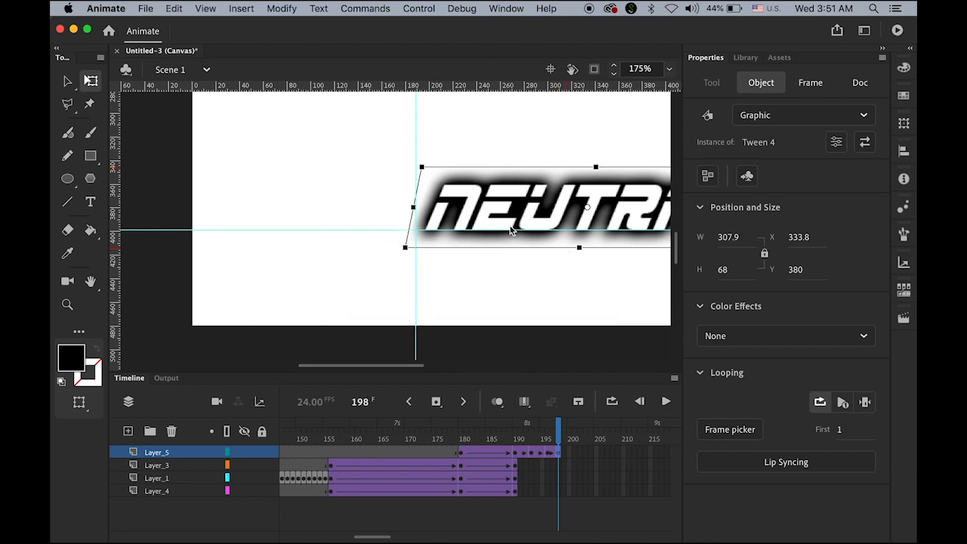
Nudge the title at frame 198 left to about X 326.1, aligning its lower-left corner with the guides
key("Left")
key("Left")
key("Left")
key("Left")
key("Left")
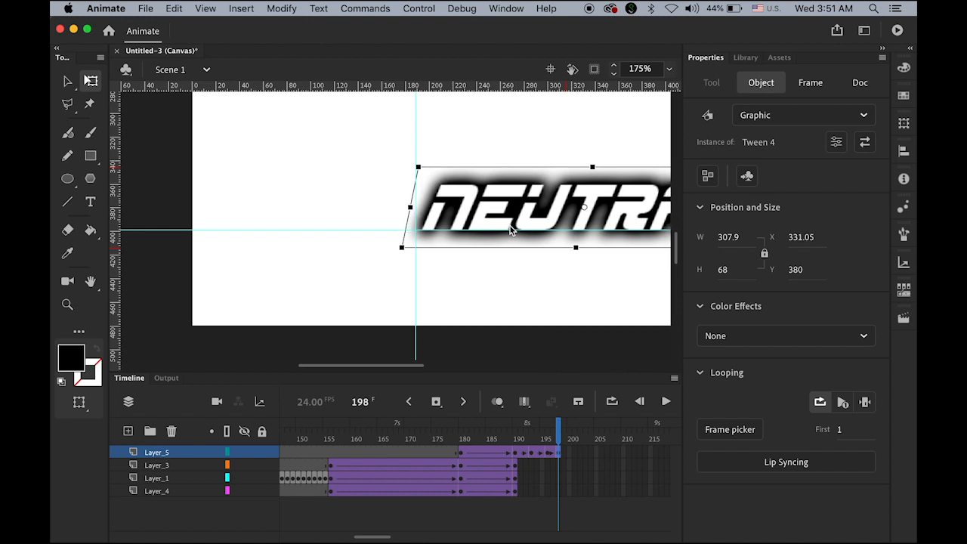
key("Left")
key("Left")
key("Left")
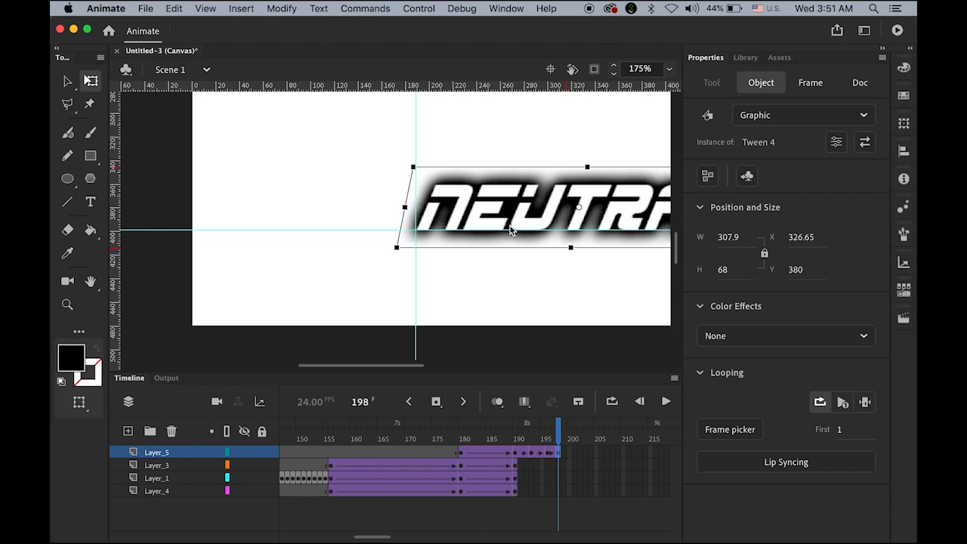
key("Left")
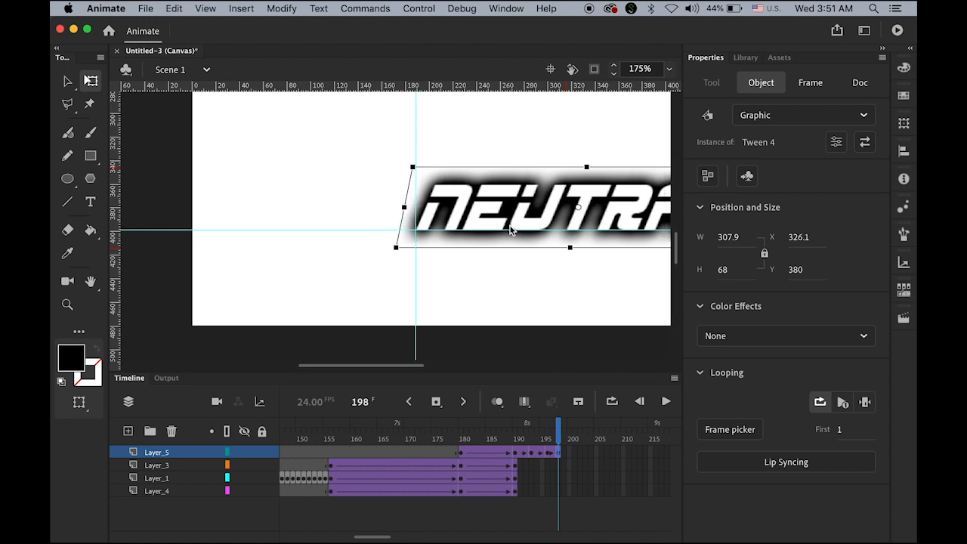
Insert keyframes at frame 198 on Layer_3, Layer_1 and Layer_4 to extend the logo and background to the title's end
mouse_move(559, 441)
left_mouse_down()
mouse_move(503, 441)
mouse_move(564, 441)
mouse_move(511, 441)
mouse_move(555, 445)
left_mouse_up()
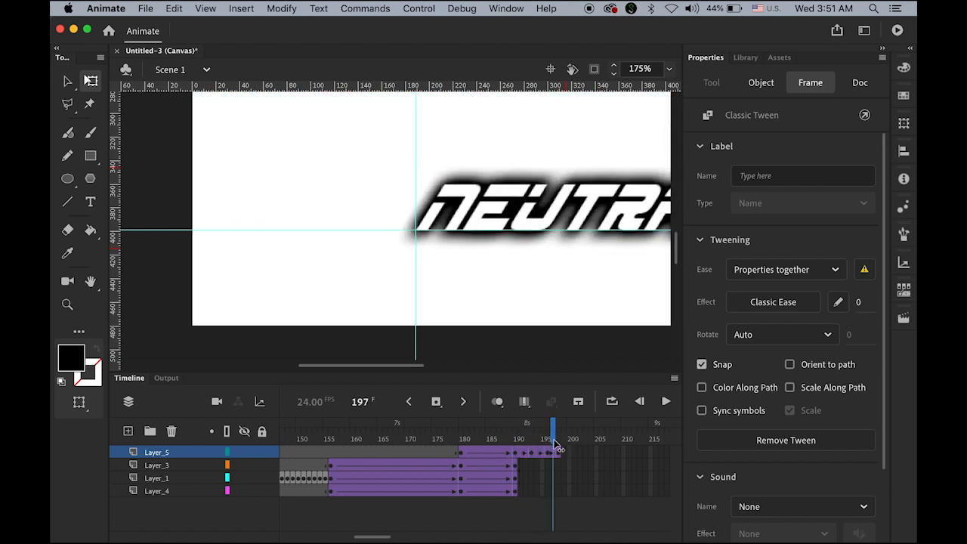
left_click(559, 466)
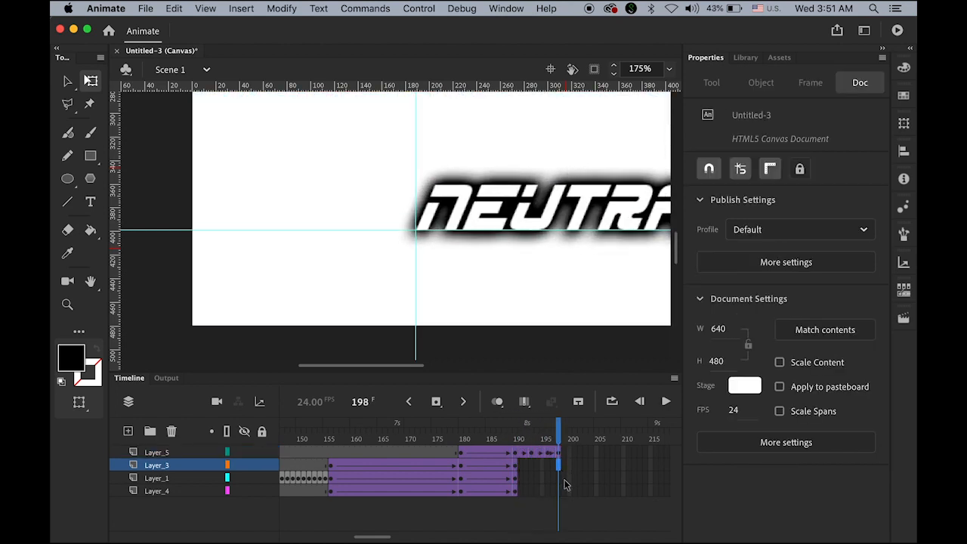
left_click(560, 496)
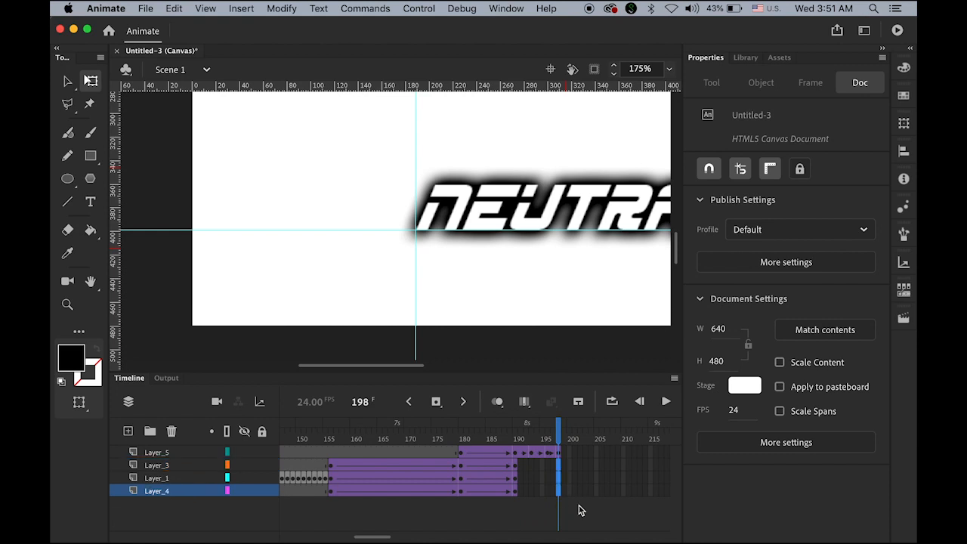
left_click(435, 401)
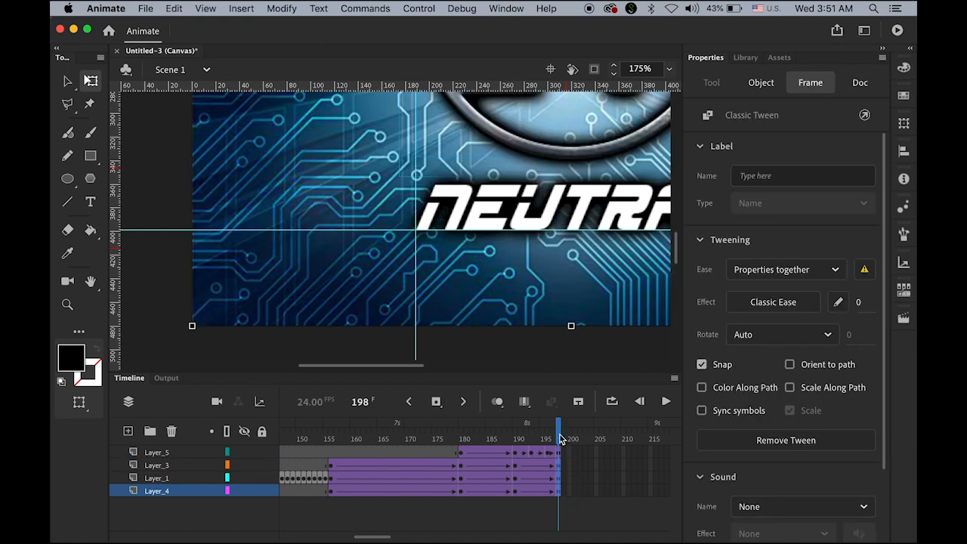
Hide the rulers and clear the guides from the stage
left_click(209, 7)
left_click(247, 114)
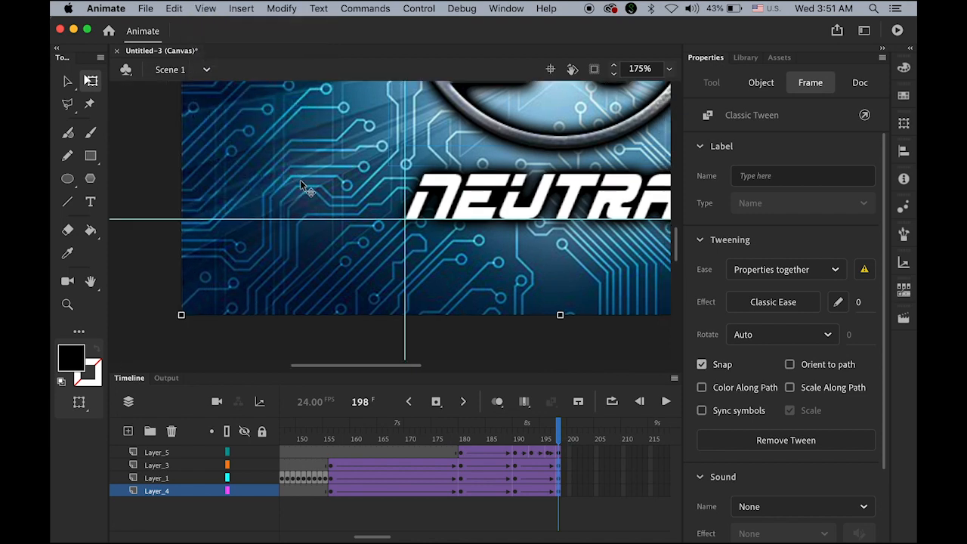
left_click(205, 8)
mouse_move(263, 153)
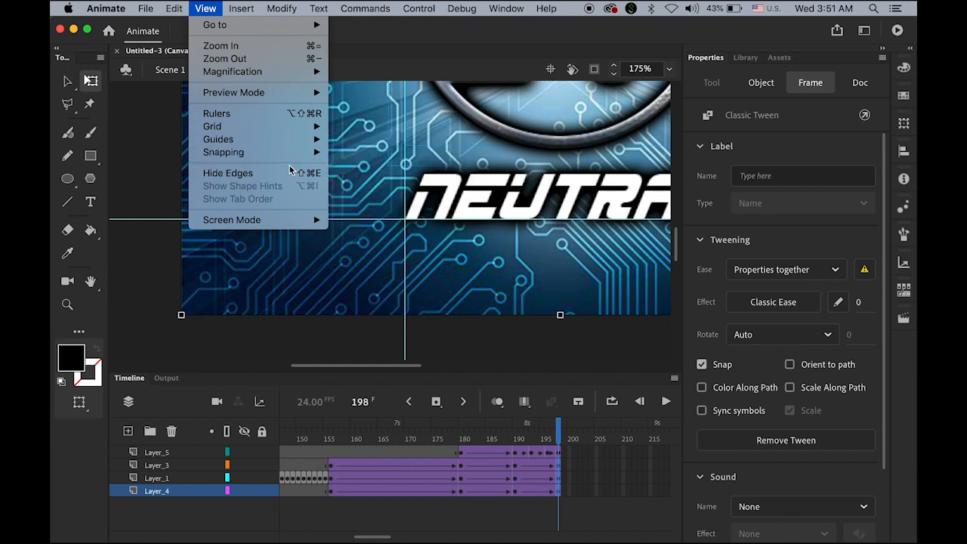
left_click(404, 187)
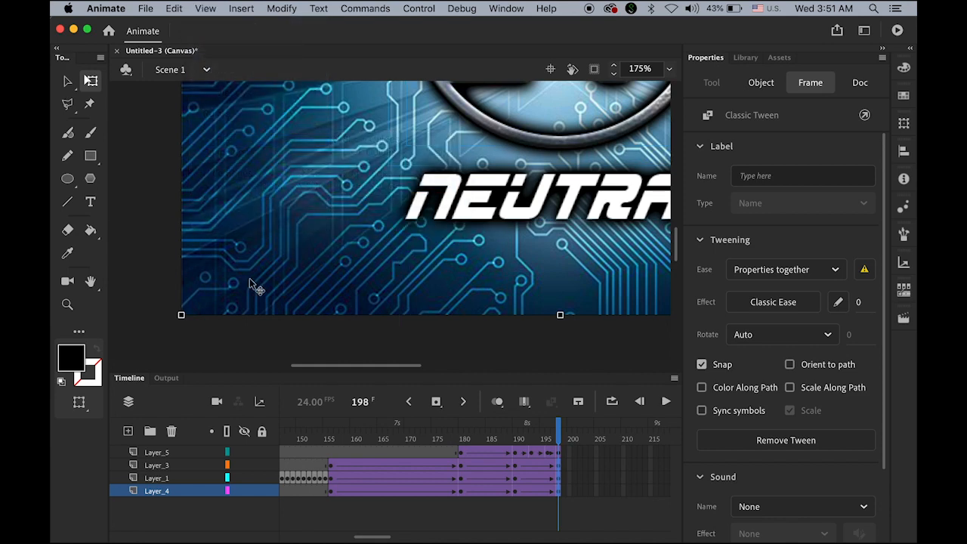
Fit the whole stage in view, deselect everything, and play back the animation to review the title wobble
double_click(90, 280)
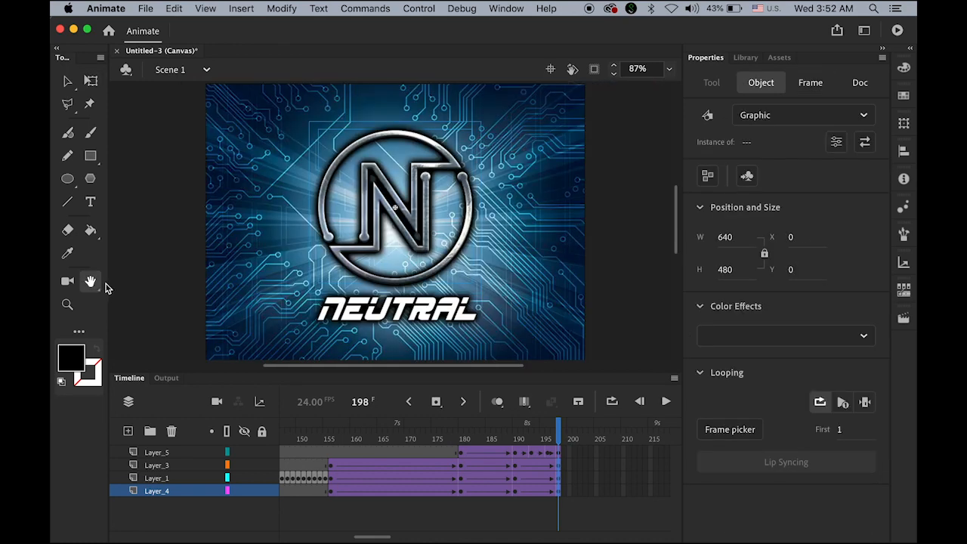
left_click(67, 81)
left_click(137, 124)
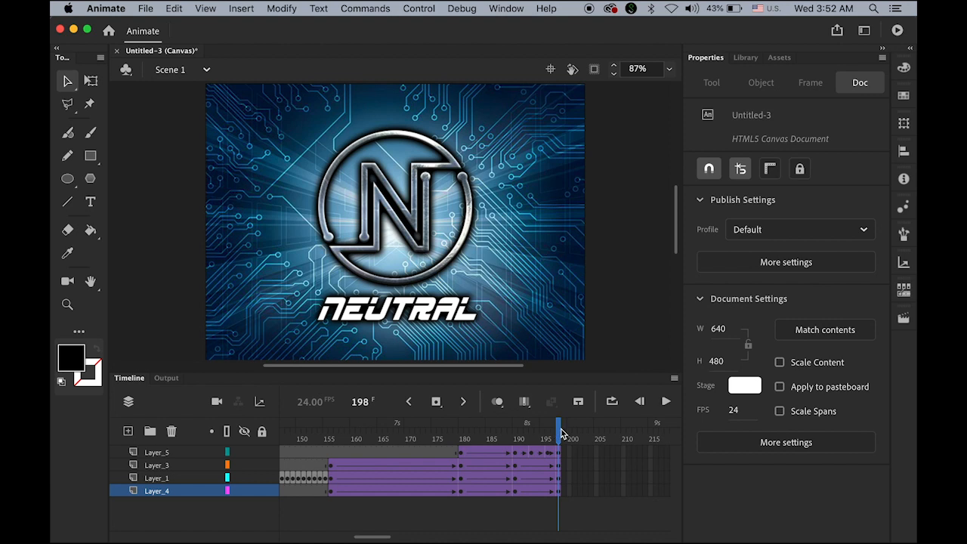
key("Return")
key("Return")
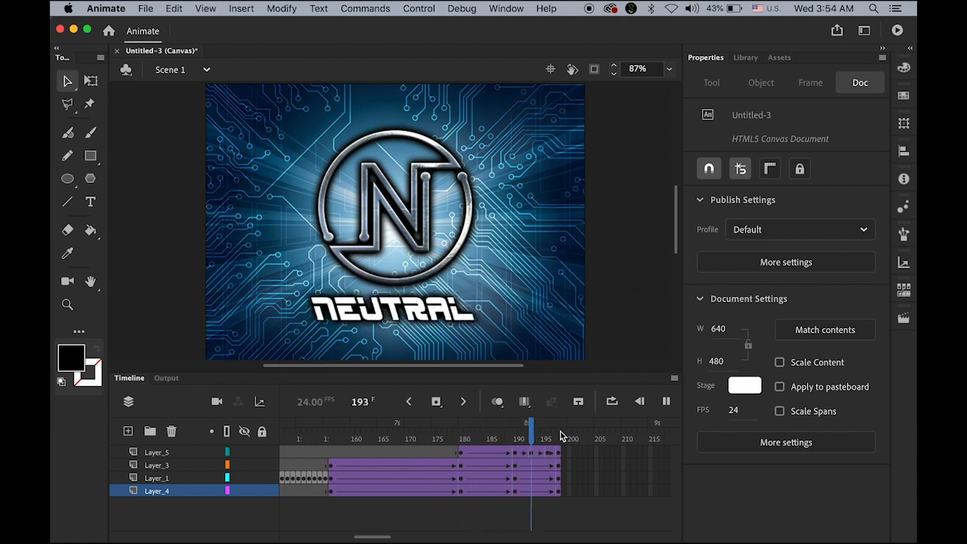
key("Return")
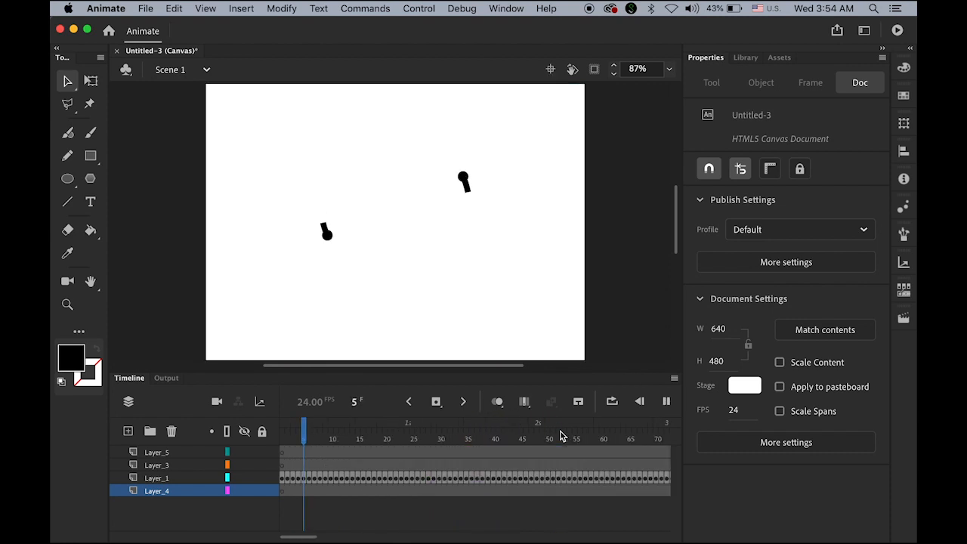